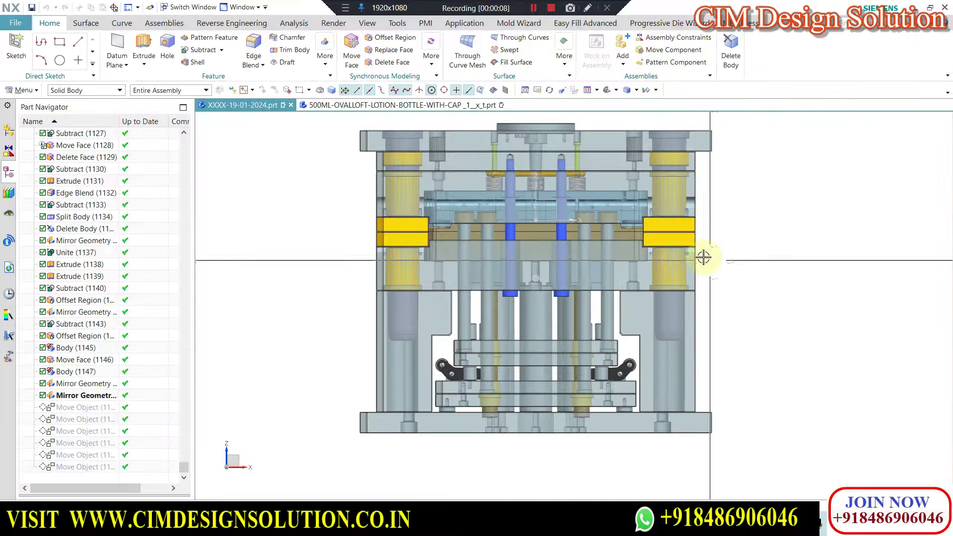
- Inspect the mold assembly from trimetric, front and top-down 3-D angles
{"action": "key", "text": "Home"}
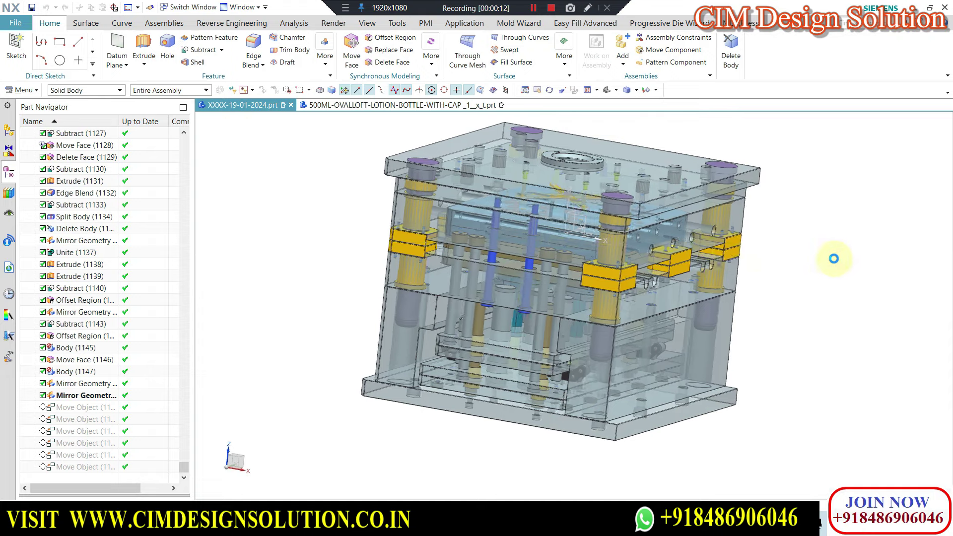
{"action": "key", "text": "ctrl+alt+f"}
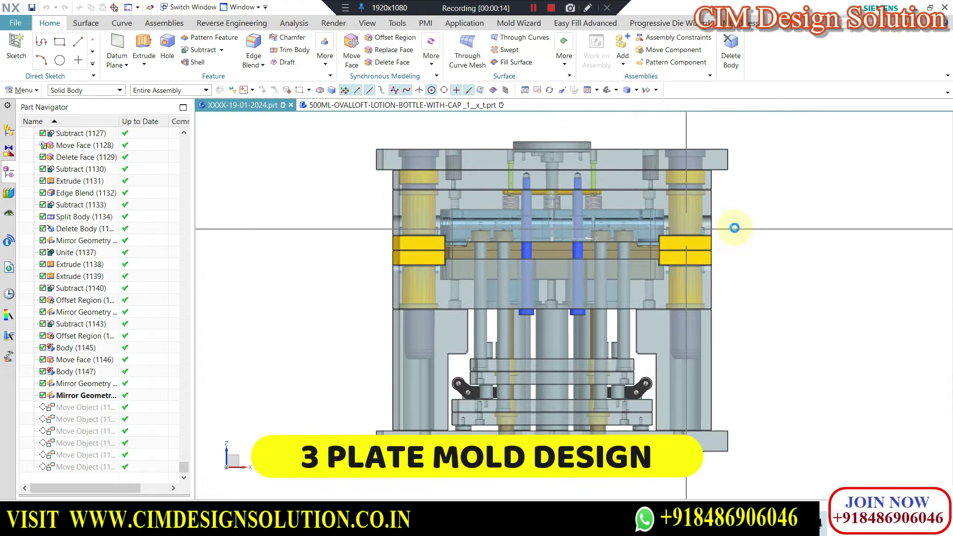
{"action": "scroll", "coordinate": [735, 227], "scroll_direction": "up", "scroll_amount": 3}
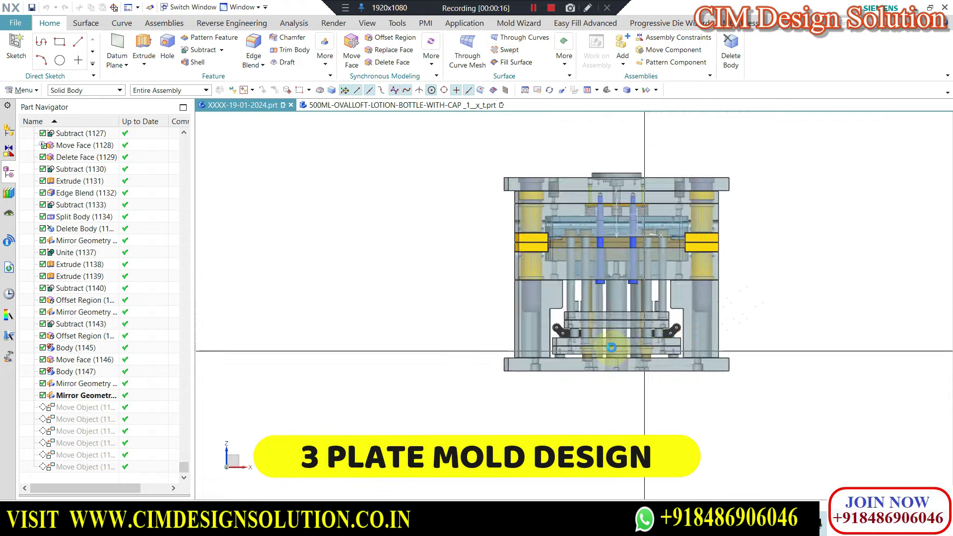
{"action": "scroll", "coordinate": [612, 349], "scroll_direction": "down", "scroll_amount": 3}
{"action": "scroll", "coordinate": [620, 283], "scroll_direction": "down", "scroll_amount": 2}
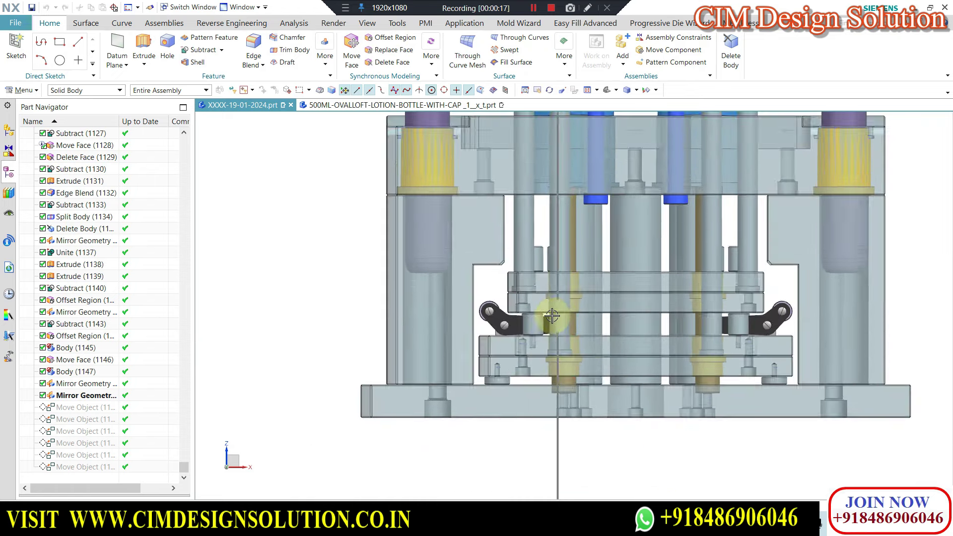
{"action": "scroll", "coordinate": [570, 313], "scroll_direction": "down", "scroll_amount": 2}
{"action": "scroll", "coordinate": [582, 300], "scroll_direction": "down", "scroll_amount": 2}
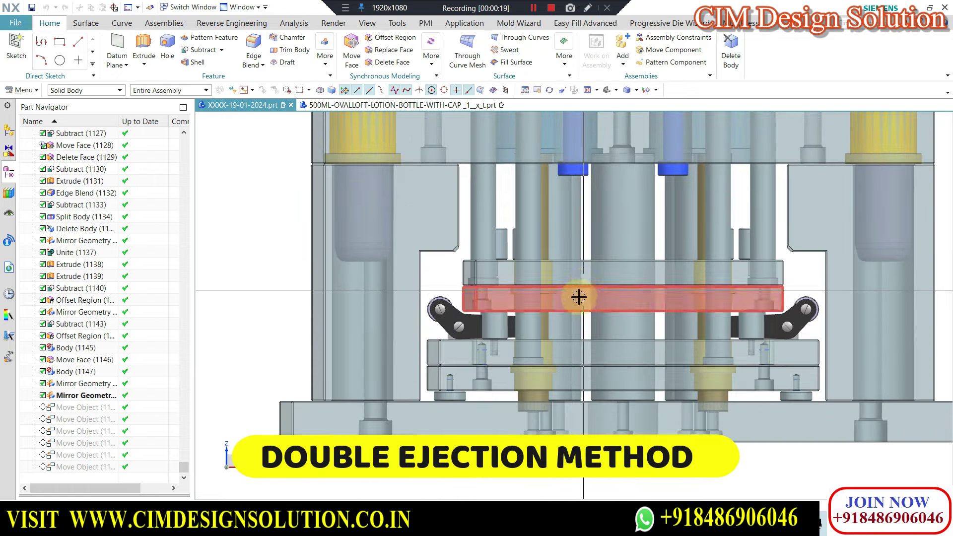
{"action": "scroll", "coordinate": [589, 264], "scroll_direction": "up", "scroll_amount": 3}
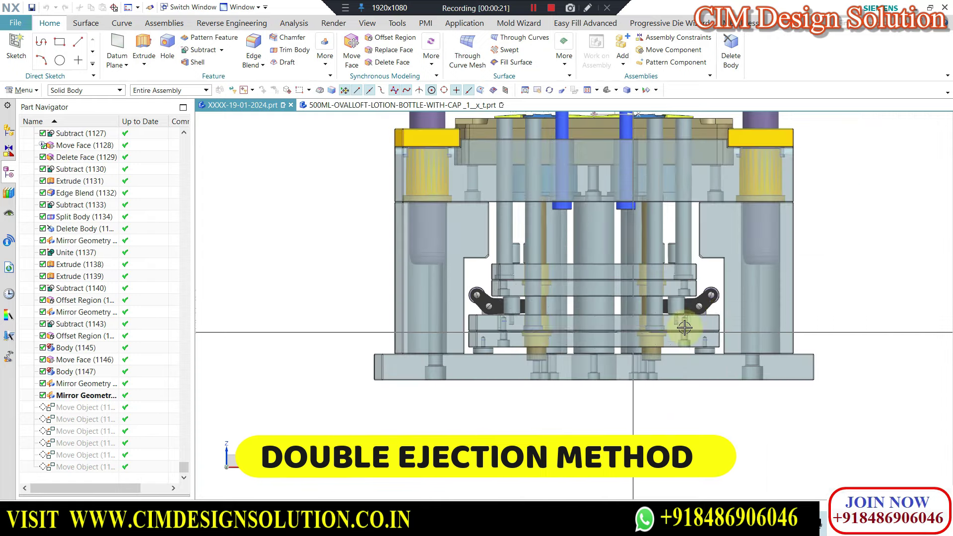
{"action": "scroll", "coordinate": [570, 317], "scroll_direction": "down", "scroll_amount": 2}
{"action": "scroll", "coordinate": [546, 365], "scroll_direction": "up", "scroll_amount": 3}
{"action": "scroll", "coordinate": [537, 350], "scroll_direction": "up", "scroll_amount": 1}
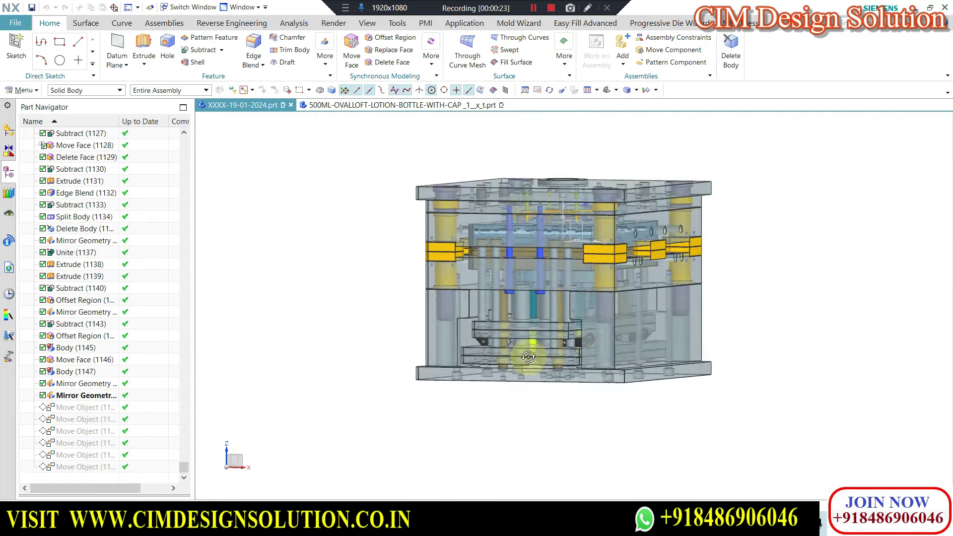
{"action": "middle_click_drag", "start_coordinate": [527, 357], "coordinate": [561, 278]}
{"action": "scroll", "coordinate": [574, 248], "scroll_direction": "down", "scroll_amount": 3}
{"action": "scroll", "coordinate": [533, 212], "scroll_direction": "down", "scroll_amount": 3}
{"action": "scroll", "coordinate": [534, 211], "scroll_direction": "up", "scroll_amount": 1}
{"action": "scroll", "coordinate": [479, 451], "scroll_direction": "up", "scroll_amount": 2}
{"action": "scroll", "coordinate": [478, 450], "scroll_direction": "up", "scroll_amount": 2}
{"action": "mouse_move", "coordinate": [479, 436]}
{"action": "middle_mouse_down"}
{"action": "mouse_move", "coordinate": [518, 233]}
{"action": "mouse_move", "coordinate": [361, 168]}
{"action": "middle_mouse_up"}
{"action": "key", "text": "F8"}
{"action": "scroll", "coordinate": [521, 219], "scroll_direction": "down", "scroll_amount": 3}
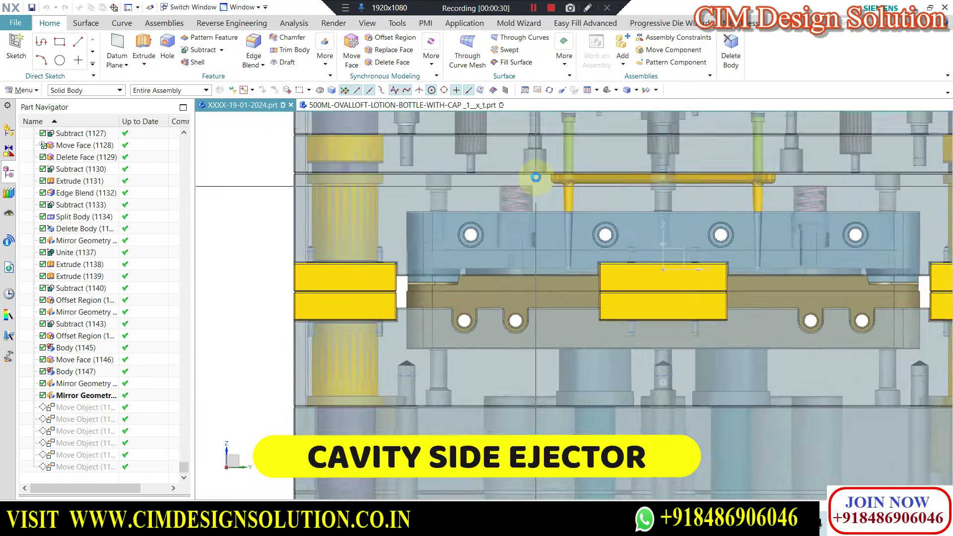
{"action": "scroll", "coordinate": [536, 177], "scroll_direction": "down", "scroll_amount": 2}
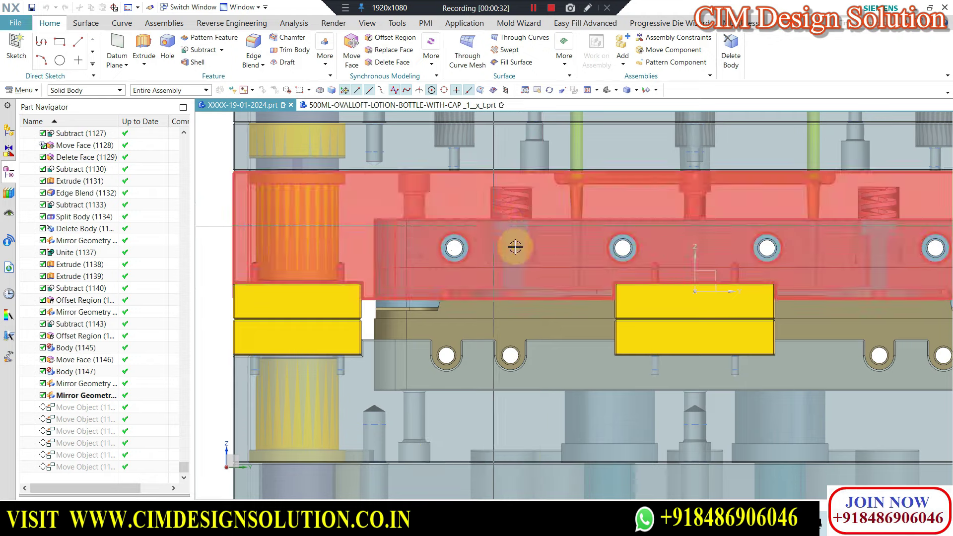
{"action": "scroll", "coordinate": [510, 245], "scroll_direction": "up", "scroll_amount": 3}
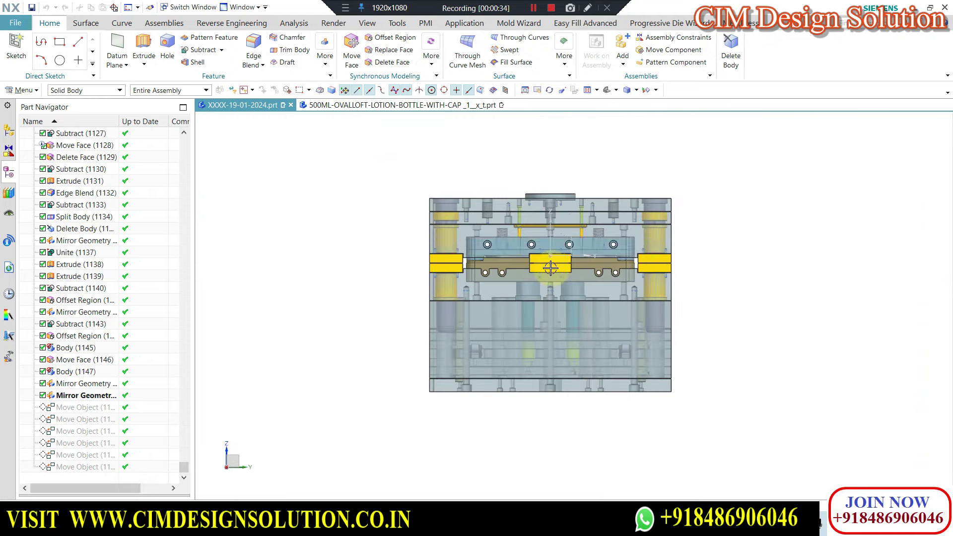
{"action": "scroll", "coordinate": [500, 258], "scroll_direction": "down", "scroll_amount": 3}
{"action": "scroll", "coordinate": [502, 249], "scroll_direction": "up", "scroll_amount": 2}
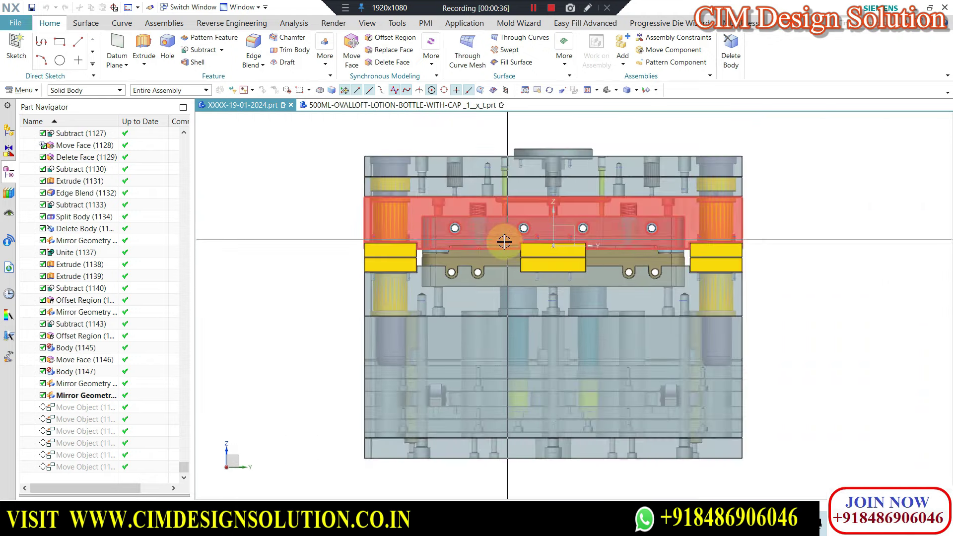
{"action": "middle_click_drag", "start_coordinate": [507, 268], "coordinate": [421, 259]}
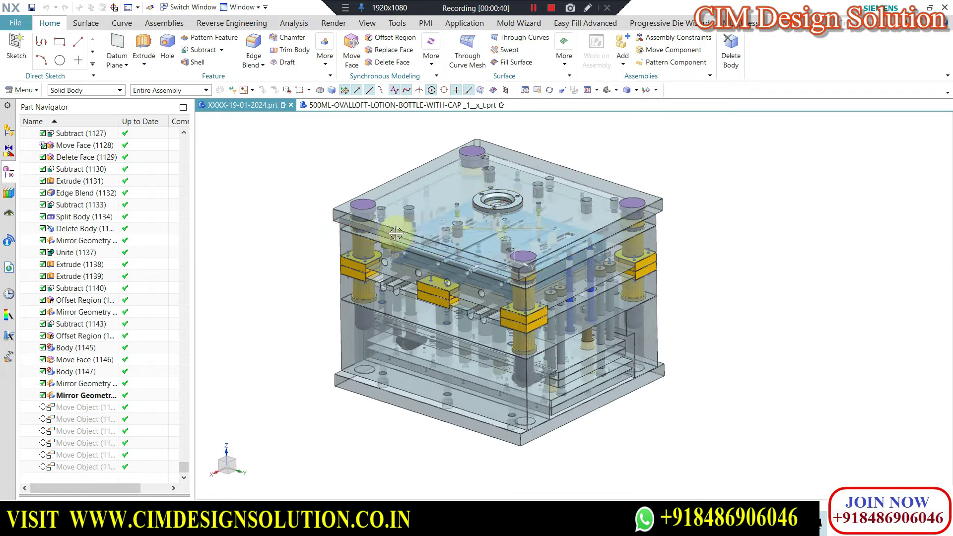
{"action": "scroll", "coordinate": [522, 211], "scroll_direction": "down", "scroll_amount": 2}
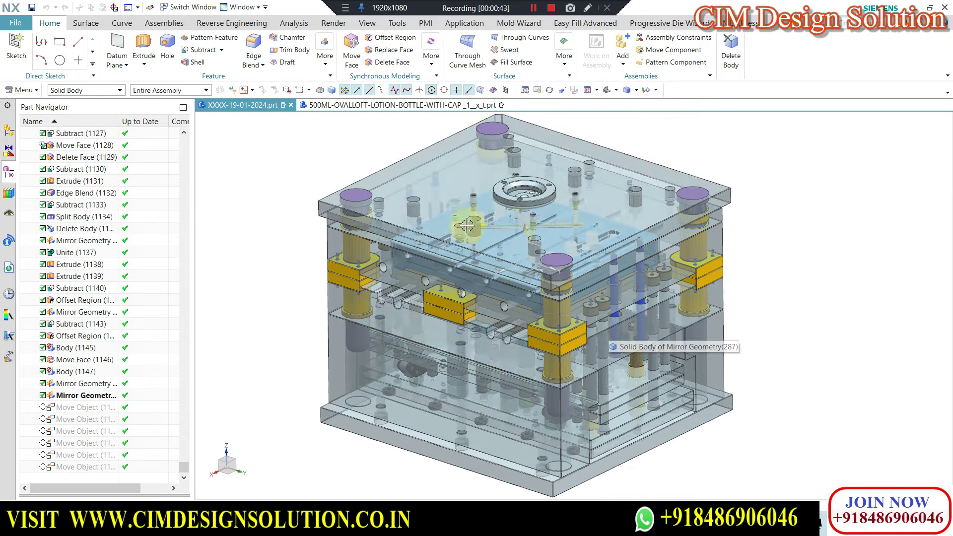
{"action": "scroll", "coordinate": [601, 262], "scroll_direction": "down", "scroll_amount": 1}
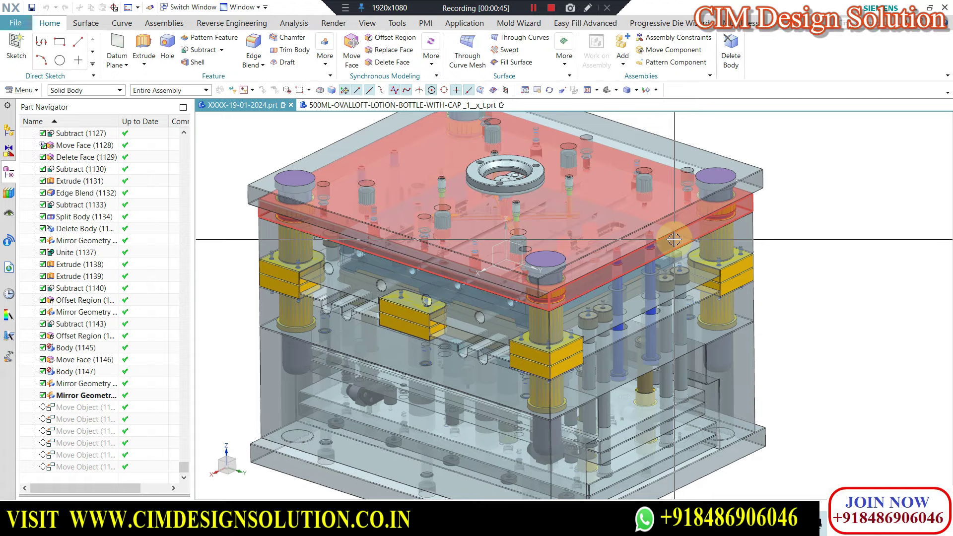
{"action": "middle_click_drag", "start_coordinate": [675, 239], "coordinate": [497, 141]}
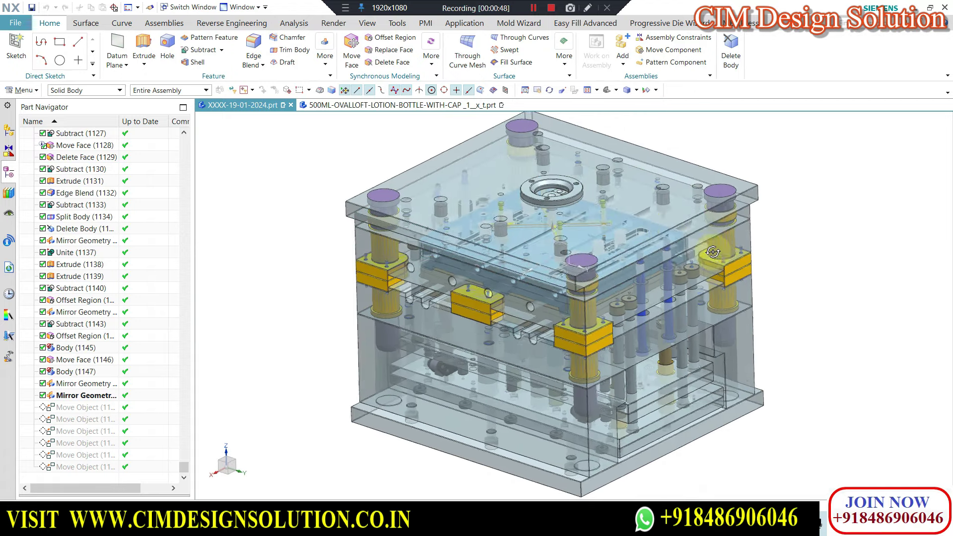
- Switch to the 500ML lotion bottle part, fit it, and section it along the X plane
{"action": "left_click", "coordinate": [392, 105]}
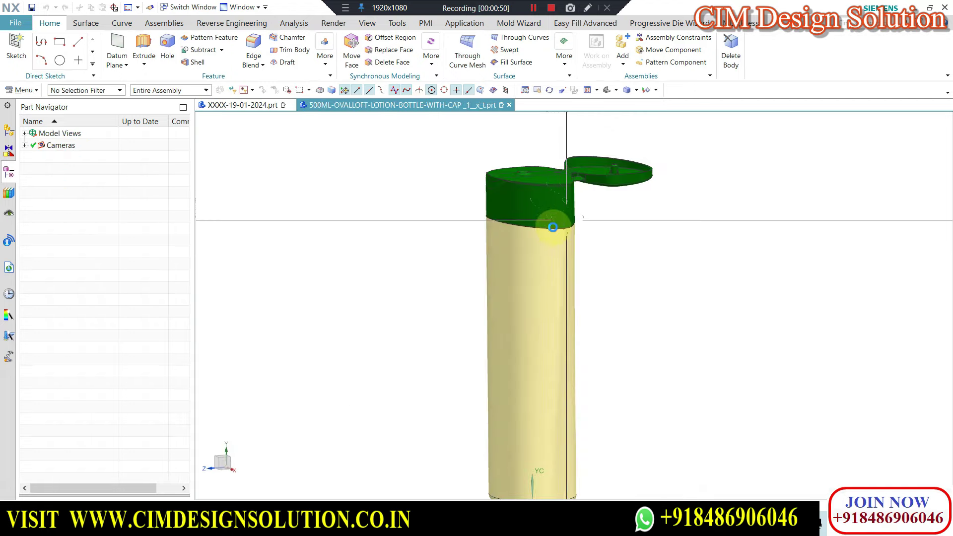
{"action": "key", "text": "ctrl+f"}
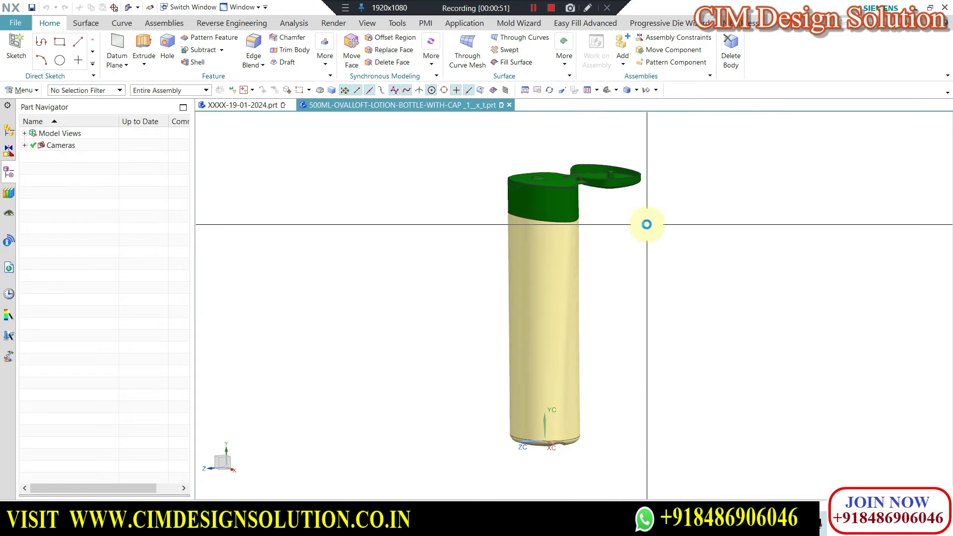
{"action": "key", "text": "ctrl+h"}
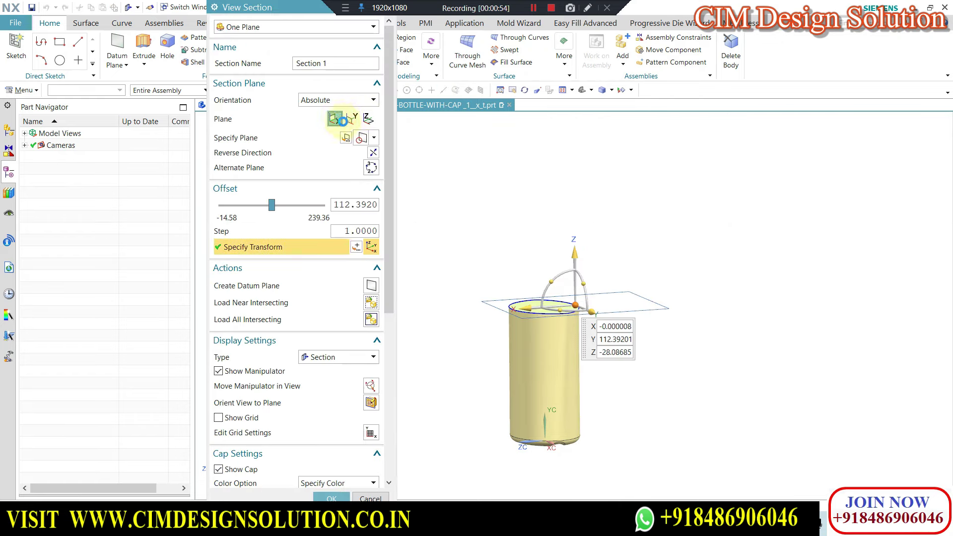
{"action": "left_click", "coordinate": [343, 121]}
{"action": "scroll", "coordinate": [496, 156], "scroll_direction": "up", "scroll_amount": 3}
{"action": "scroll", "coordinate": [537, 152], "scroll_direction": "up", "scroll_amount": 5}
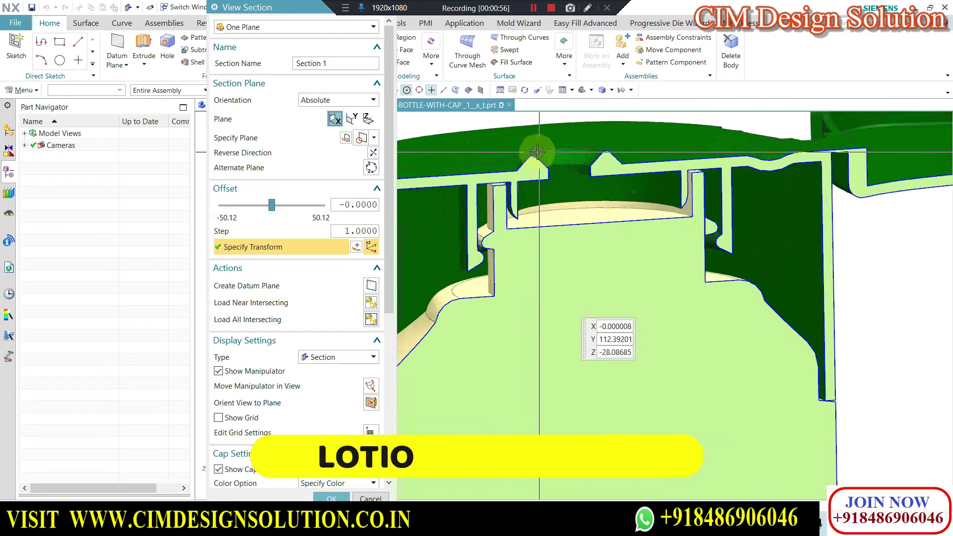
{"action": "scroll", "coordinate": [537, 151], "scroll_direction": "down", "scroll_amount": 5}
{"action": "scroll", "coordinate": [545, 149], "scroll_direction": "up", "scroll_amount": 2}
- Zoom in on the flip-cap cross-section, then turn the section off
{"action": "mouse_move", "coordinate": [615, 128]}
{"action": "middle_mouse_down"}
{"action": "mouse_move", "coordinate": [571, 198]}
{"action": "mouse_move", "coordinate": [571, 222]}
{"action": "middle_mouse_up"}
{"action": "scroll", "coordinate": [560, 138], "scroll_direction": "up", "scroll_amount": 3}
{"action": "scroll", "coordinate": [549, 164], "scroll_direction": "down", "scroll_amount": 2}
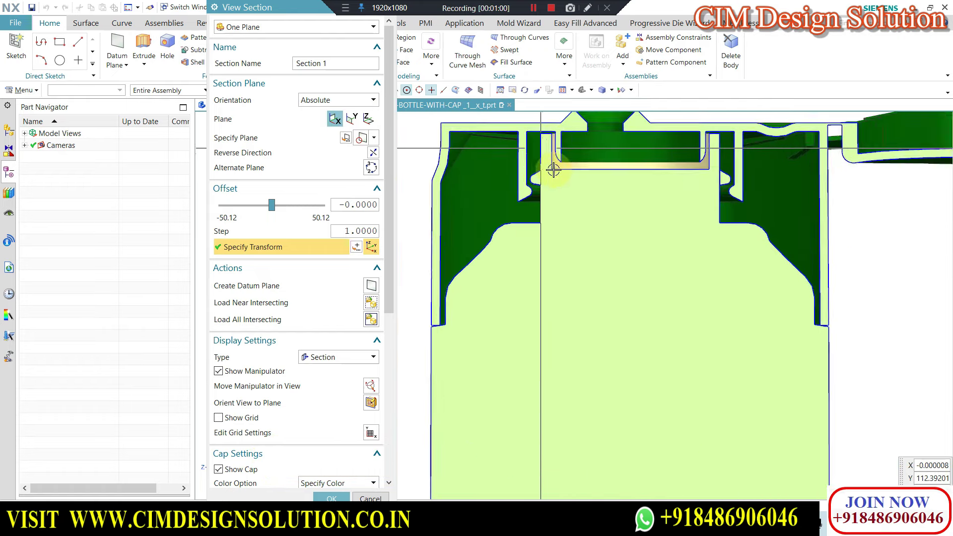
{"action": "scroll", "coordinate": [617, 144], "scroll_direction": "down", "scroll_amount": 1}
{"action": "scroll", "coordinate": [575, 149], "scroll_direction": "up", "scroll_amount": 2}
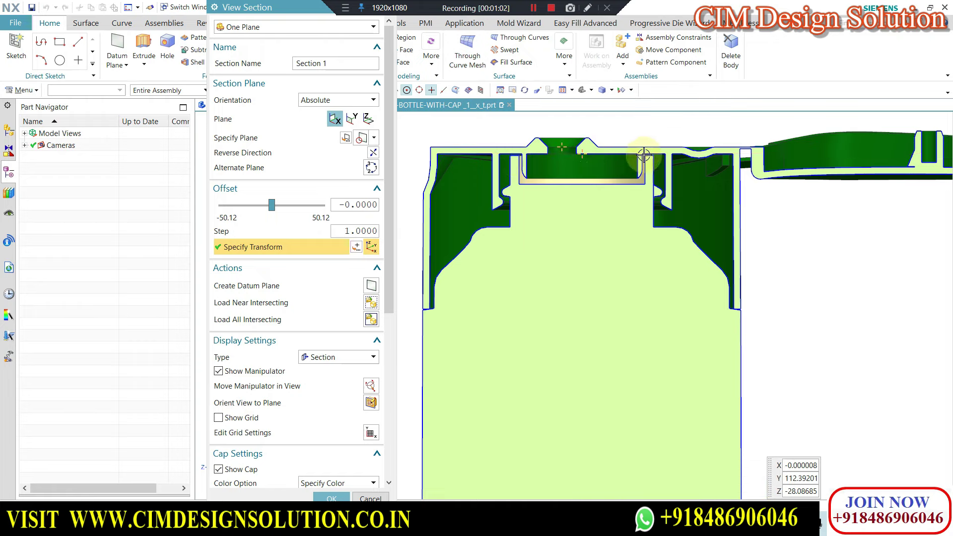
{"action": "scroll", "coordinate": [626, 164], "scroll_direction": "down", "scroll_amount": 1}
{"action": "scroll", "coordinate": [735, 145], "scroll_direction": "up", "scroll_amount": 1}
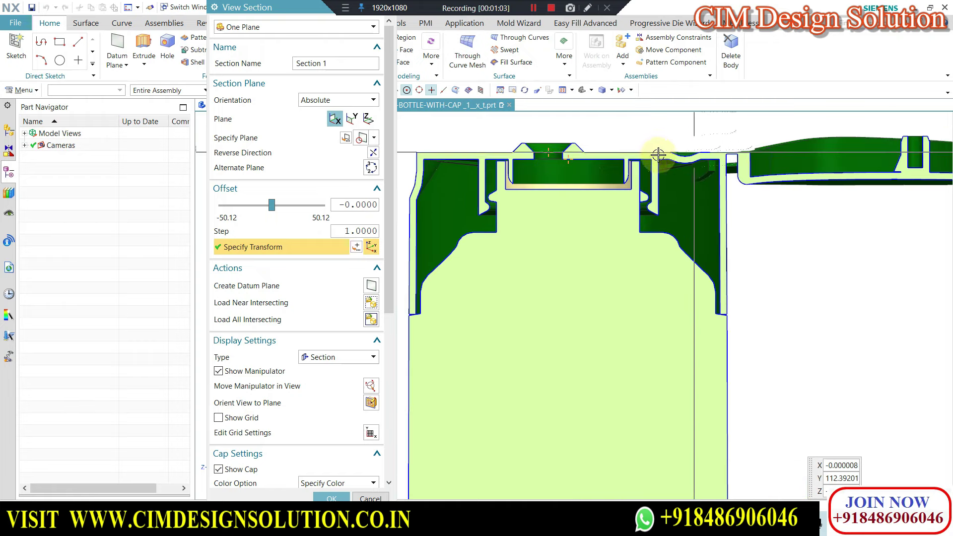
{"action": "scroll", "coordinate": [653, 157], "scroll_direction": "down", "scroll_amount": 1}
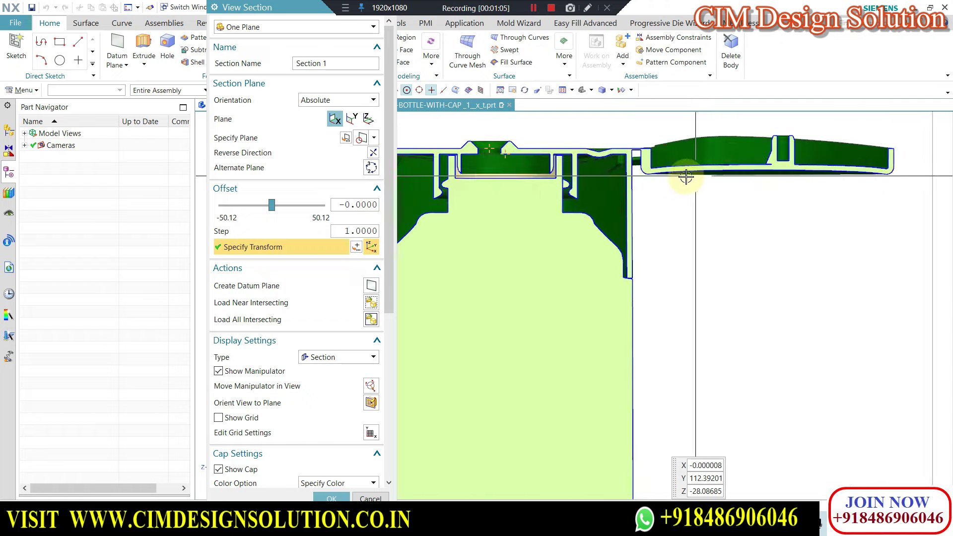
{"action": "scroll", "coordinate": [685, 176], "scroll_direction": "down", "scroll_amount": 1}
{"action": "left_click", "coordinate": [377, 499]}
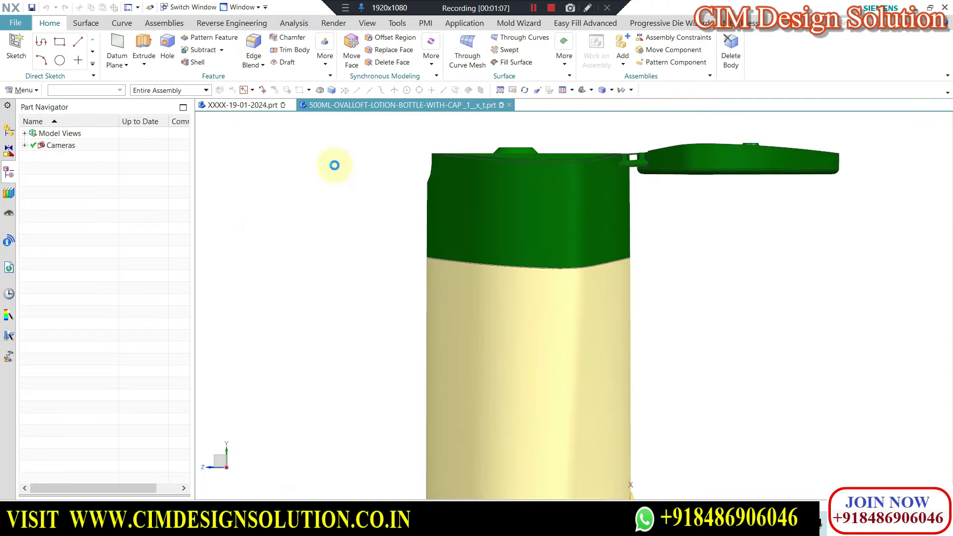
{"action": "left_click", "coordinate": [277, 113]}
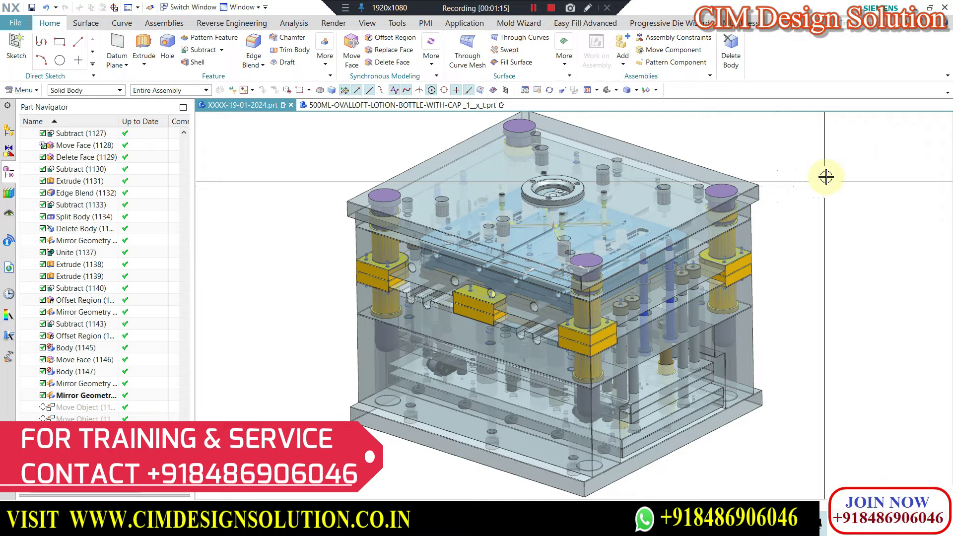
{"action": "middle_click_drag", "start_coordinate": [826, 177], "coordinate": [691, 158]}
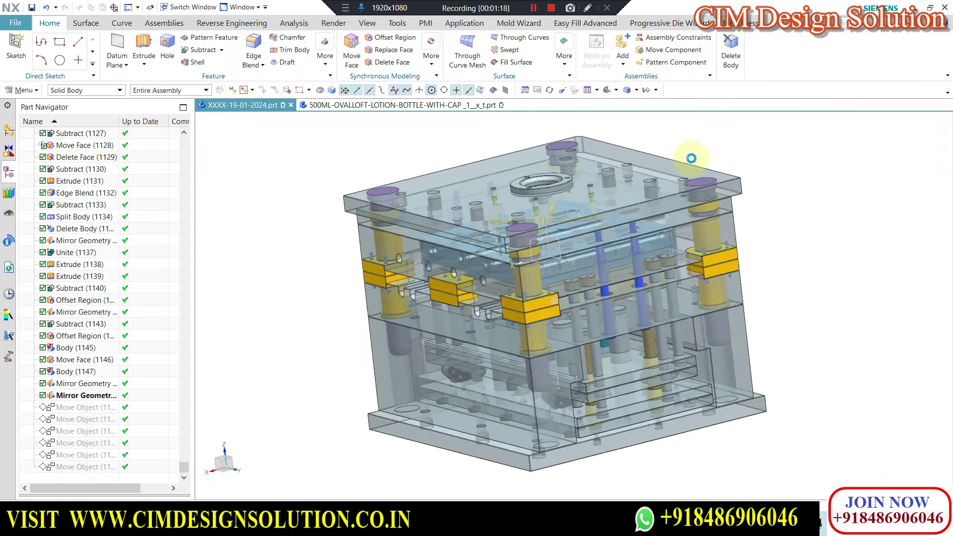
{"action": "key", "text": "F8"}
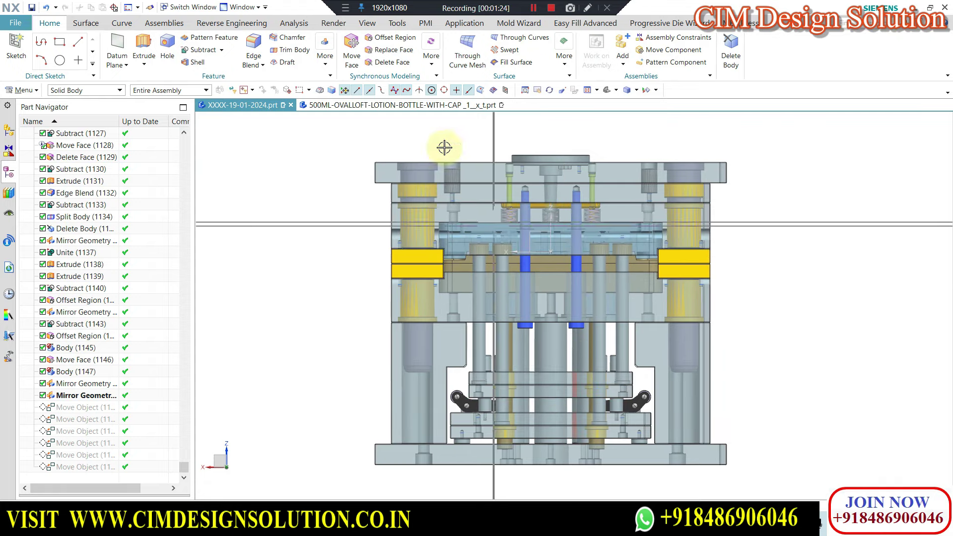
{"action": "left_click", "coordinate": [415, 105]}
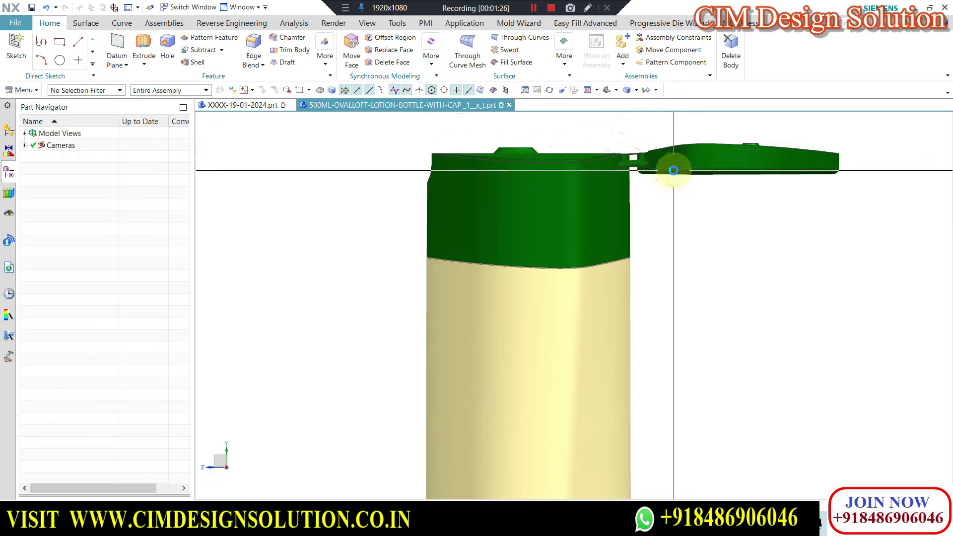
- Section the bottle and cap along the X plane and zoom in on the cap
{"action": "key", "text": "ctrl+h"}
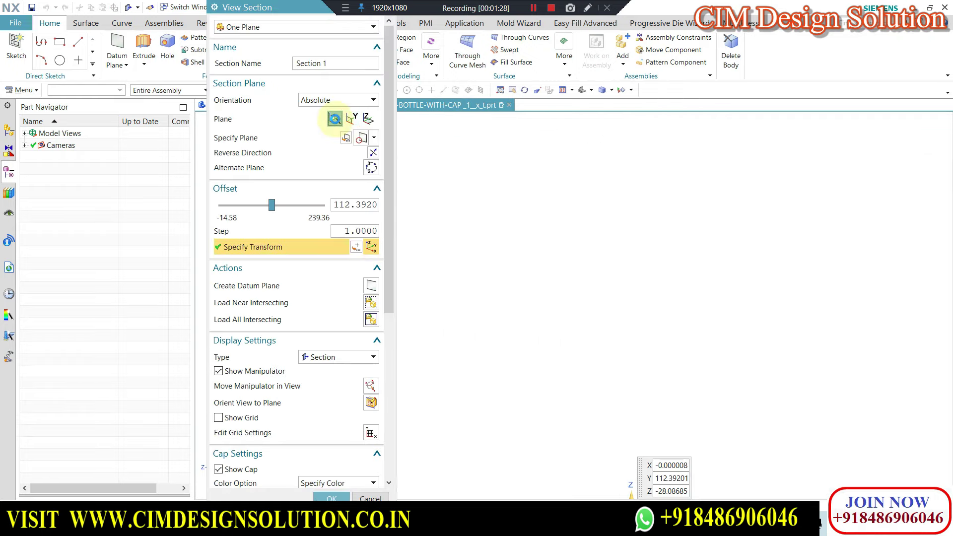
{"action": "left_click", "coordinate": [334, 118]}
{"action": "scroll", "coordinate": [466, 178], "scroll_direction": "up", "scroll_amount": 2}
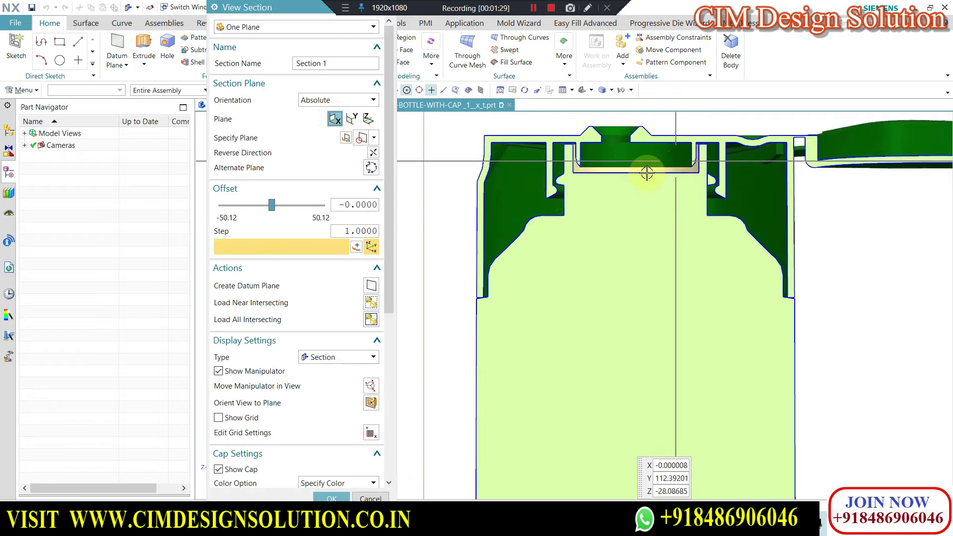
{"action": "scroll", "coordinate": [722, 179], "scroll_direction": "up", "scroll_amount": 1}
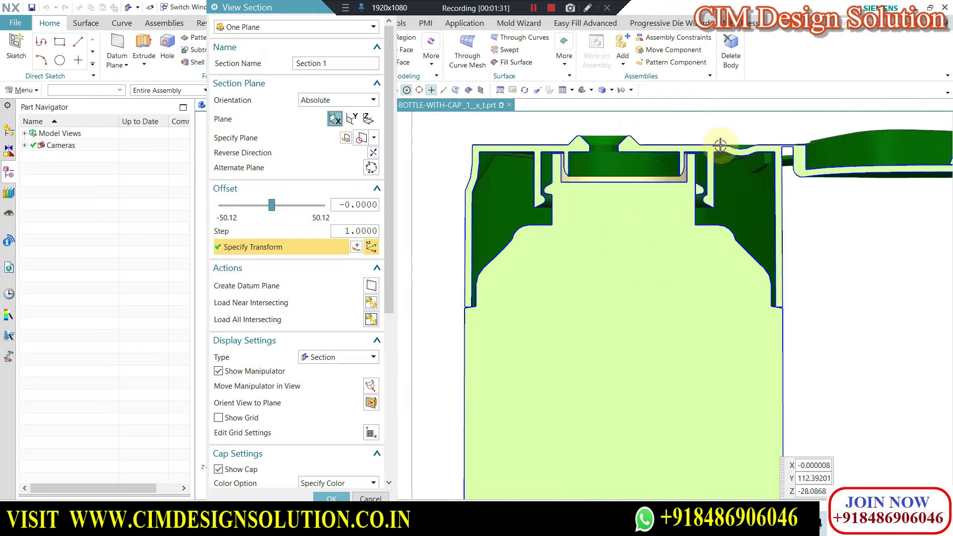
{"action": "scroll", "coordinate": [714, 149], "scroll_direction": "up", "scroll_amount": 1}
{"action": "scroll", "coordinate": [695, 164], "scroll_direction": "down", "scroll_amount": 1}
{"action": "scroll", "coordinate": [691, 175], "scroll_direction": "down", "scroll_amount": 1}
{"action": "scroll", "coordinate": [595, 179], "scroll_direction": "up", "scroll_amount": 2}
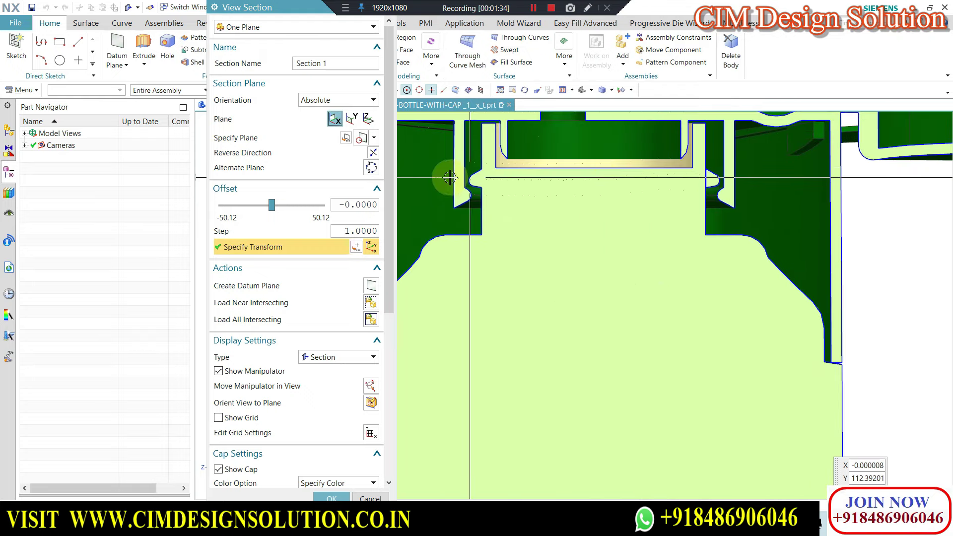
{"action": "scroll", "coordinate": [477, 184], "scroll_direction": "up", "scroll_amount": 1}
{"action": "scroll", "coordinate": [536, 198], "scroll_direction": "up", "scroll_amount": 1}
{"action": "scroll", "coordinate": [536, 218], "scroll_direction": "up", "scroll_amount": 1}
{"action": "scroll", "coordinate": [516, 212], "scroll_direction": "up", "scroll_amount": 1}
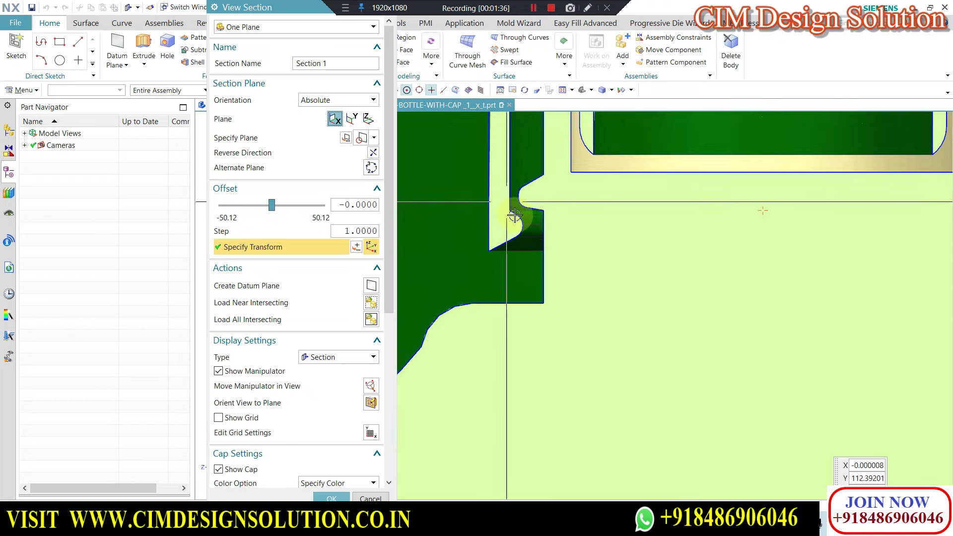
{"action": "scroll", "coordinate": [511, 223], "scroll_direction": "up", "scroll_amount": 2}
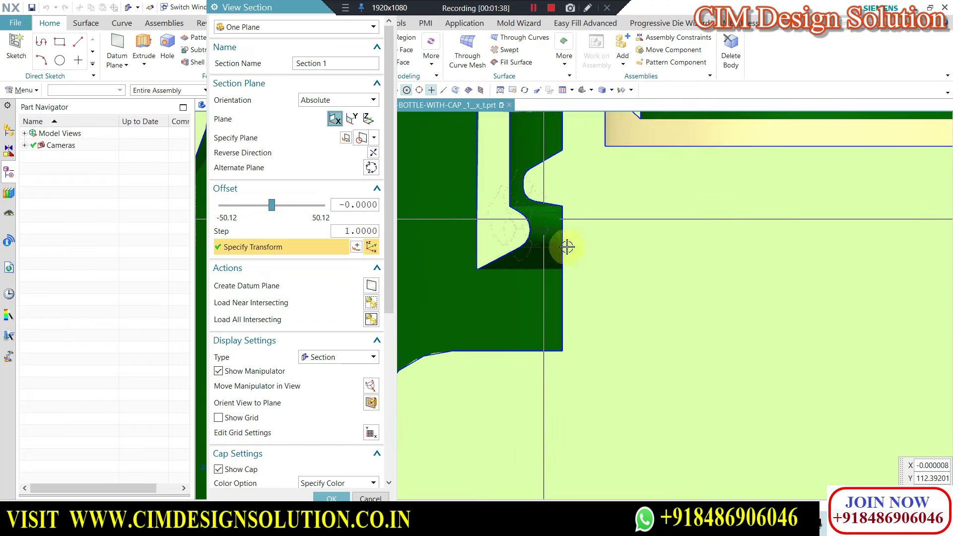
- Examine the cap and neck section in 3-D perspective, then remove the section cut
{"action": "scroll", "coordinate": [509, 233], "scroll_direction": "down", "scroll_amount": 3}
{"action": "scroll", "coordinate": [504, 206], "scroll_direction": "up", "scroll_amount": 1}
{"action": "scroll", "coordinate": [517, 228], "scroll_direction": "up", "scroll_amount": 1}
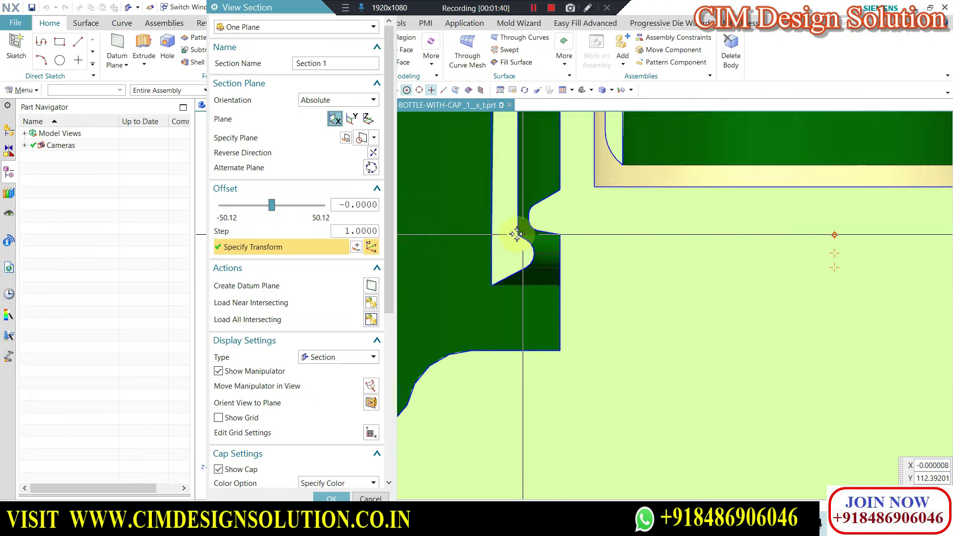
{"action": "scroll", "coordinate": [549, 244], "scroll_direction": "down", "scroll_amount": 2}
{"action": "scroll", "coordinate": [551, 233], "scroll_direction": "up", "scroll_amount": 2}
{"action": "scroll", "coordinate": [556, 219], "scroll_direction": "down", "scroll_amount": 2}
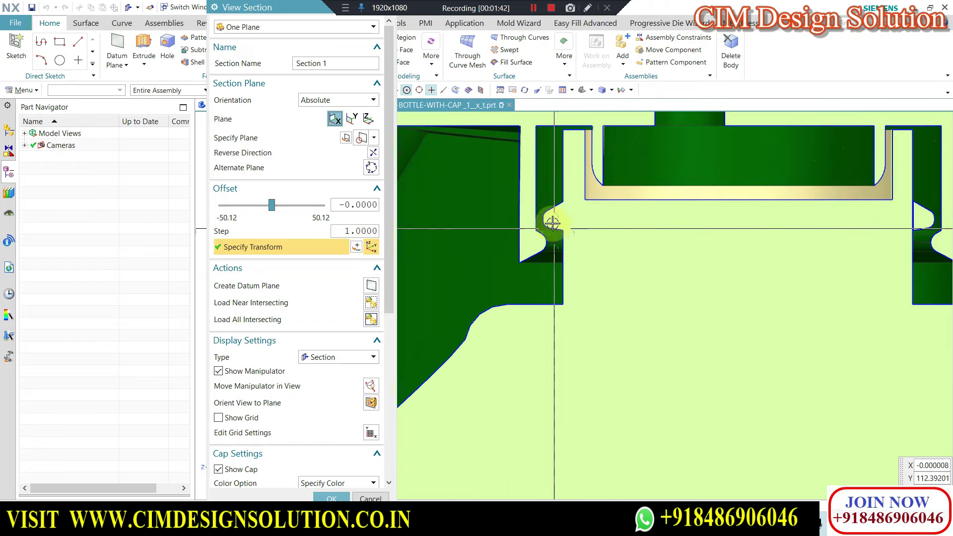
{"action": "scroll", "coordinate": [557, 211], "scroll_direction": "down", "scroll_amount": 1}
{"action": "scroll", "coordinate": [556, 208], "scroll_direction": "up", "scroll_amount": 2}
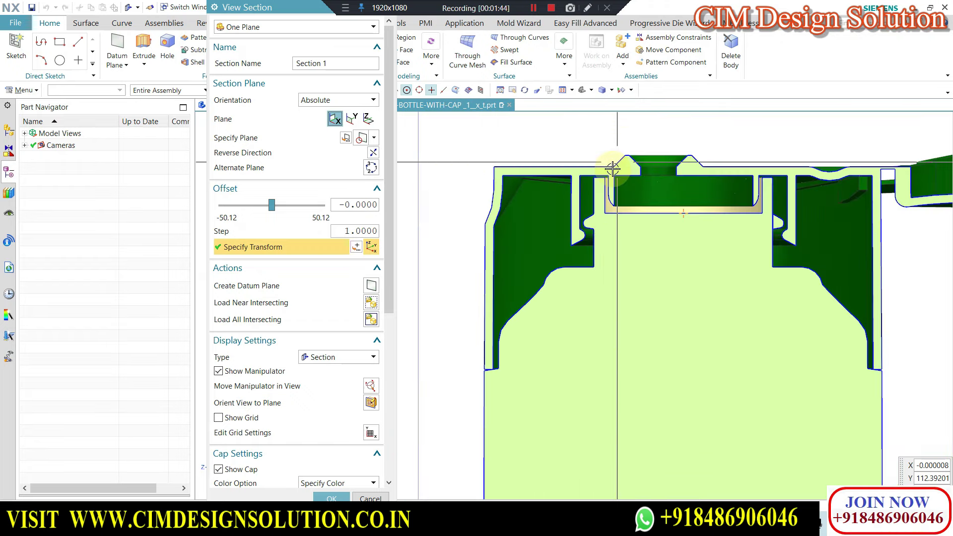
{"action": "scroll", "coordinate": [609, 185], "scroll_direction": "up", "scroll_amount": 3}
{"action": "scroll", "coordinate": [691, 199], "scroll_direction": "down", "scroll_amount": 2}
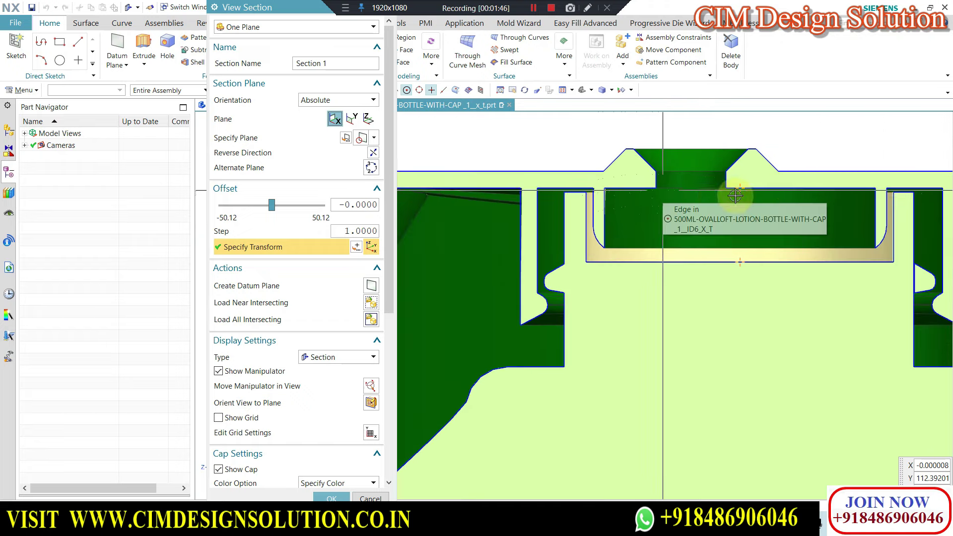
{"action": "scroll", "coordinate": [635, 186], "scroll_direction": "up", "scroll_amount": 2}
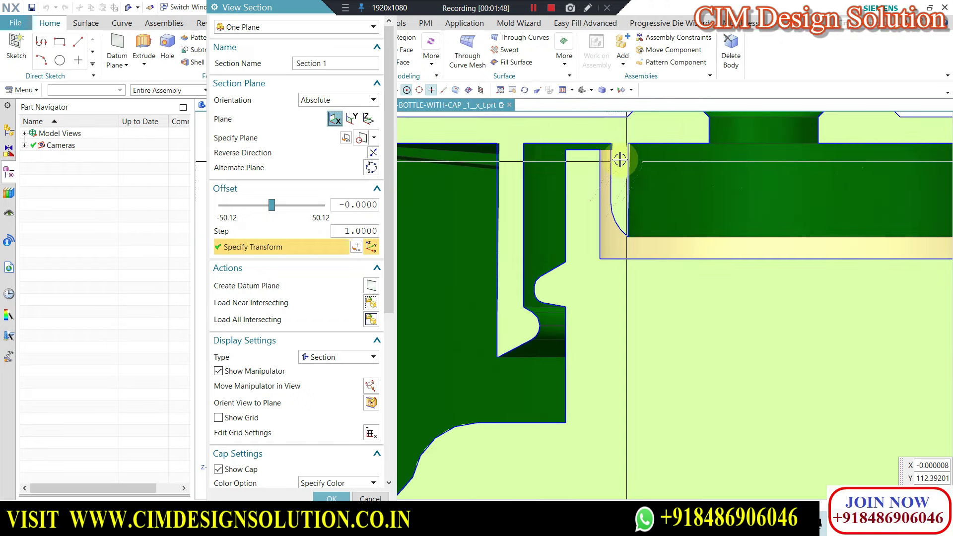
{"action": "scroll", "coordinate": [549, 170], "scroll_direction": "down", "scroll_amount": 1}
{"action": "scroll", "coordinate": [638, 191], "scroll_direction": "down", "scroll_amount": 1}
{"action": "scroll", "coordinate": [609, 171], "scroll_direction": "down", "scroll_amount": 1}
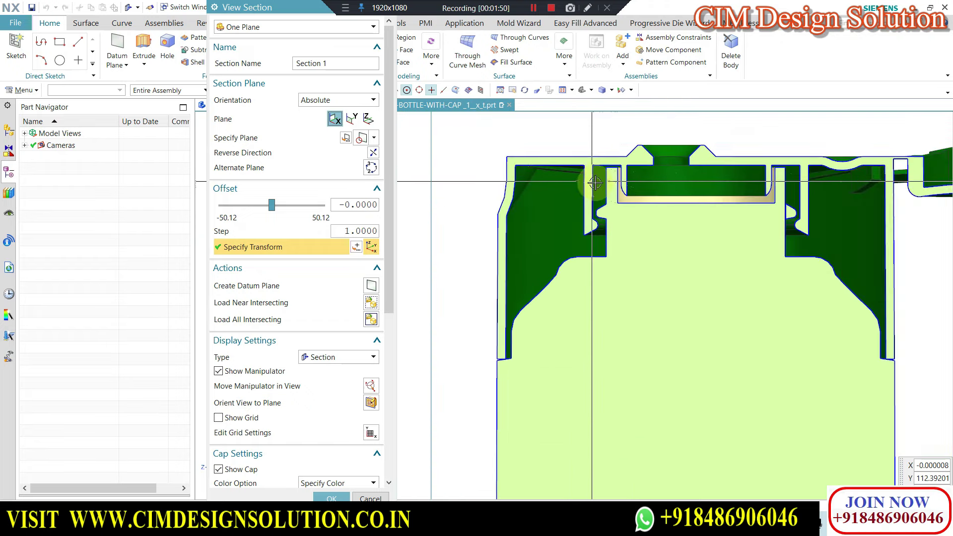
{"action": "scroll", "coordinate": [610, 171], "scroll_direction": "up", "scroll_amount": 1}
{"action": "scroll", "coordinate": [558, 171], "scroll_direction": "up", "scroll_amount": 1}
{"action": "scroll", "coordinate": [571, 169], "scroll_direction": "up", "scroll_amount": 1}
{"action": "scroll", "coordinate": [570, 169], "scroll_direction": "up", "scroll_amount": 1}
{"action": "scroll", "coordinate": [606, 170], "scroll_direction": "down", "scroll_amount": 1}
{"action": "scroll", "coordinate": [648, 197], "scroll_direction": "down", "scroll_amount": 1}
{"action": "mouse_move", "coordinate": [649, 198]}
{"action": "middle_mouse_down"}
{"action": "mouse_move", "coordinate": [659, 195]}
{"action": "mouse_move", "coordinate": [619, 171]}
{"action": "middle_mouse_up"}
{"action": "scroll", "coordinate": [619, 171], "scroll_direction": "up", "scroll_amount": 2}
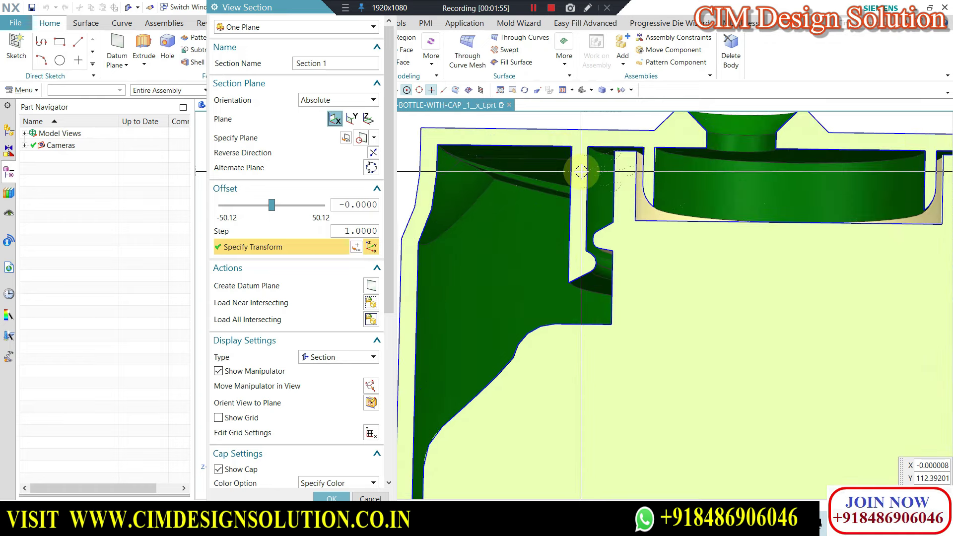
{"action": "scroll", "coordinate": [580, 171], "scroll_direction": "down", "scroll_amount": 2}
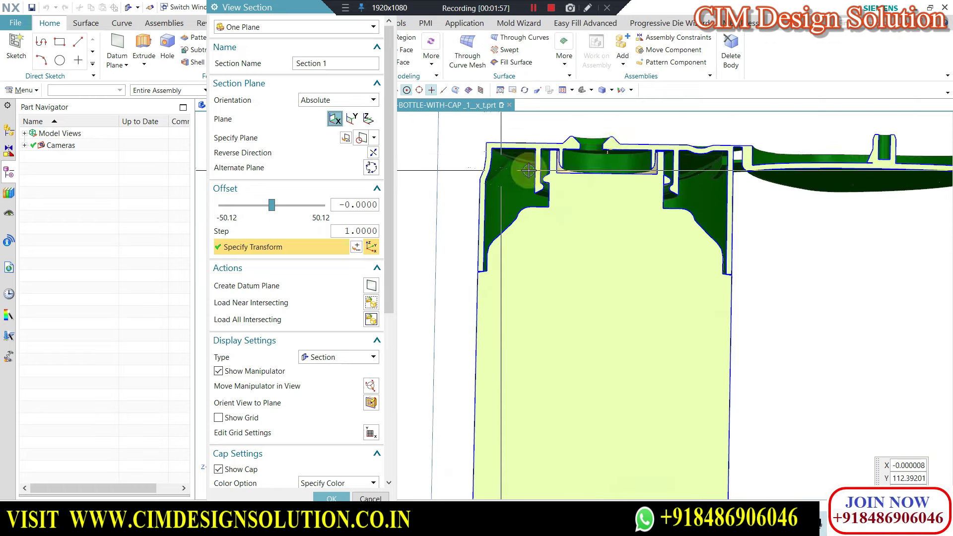
{"action": "scroll", "coordinate": [610, 150], "scroll_direction": "up", "scroll_amount": 2}
{"action": "scroll", "coordinate": [610, 151], "scroll_direction": "down", "scroll_amount": 3}
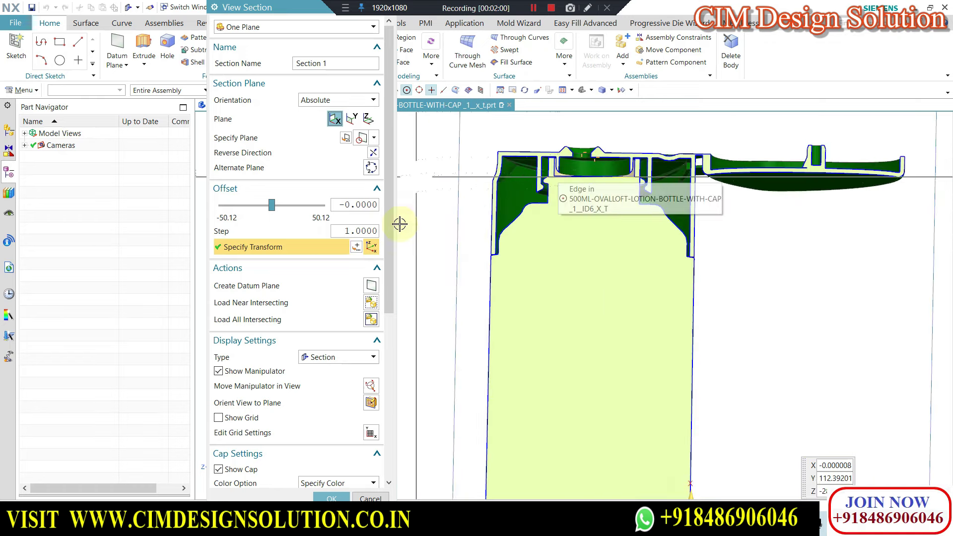
{"action": "left_click", "coordinate": [370, 498]}
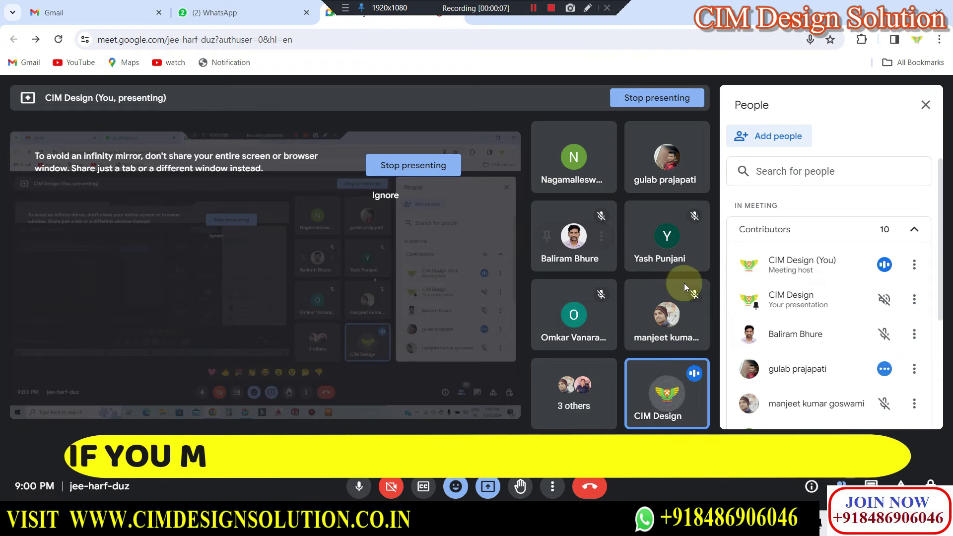
- Scroll the Meet participant list, then rotate the NX mold and snap it to front view
{"action": "scroll", "coordinate": [744, 317], "scroll_direction": "down", "scroll_amount": 3}
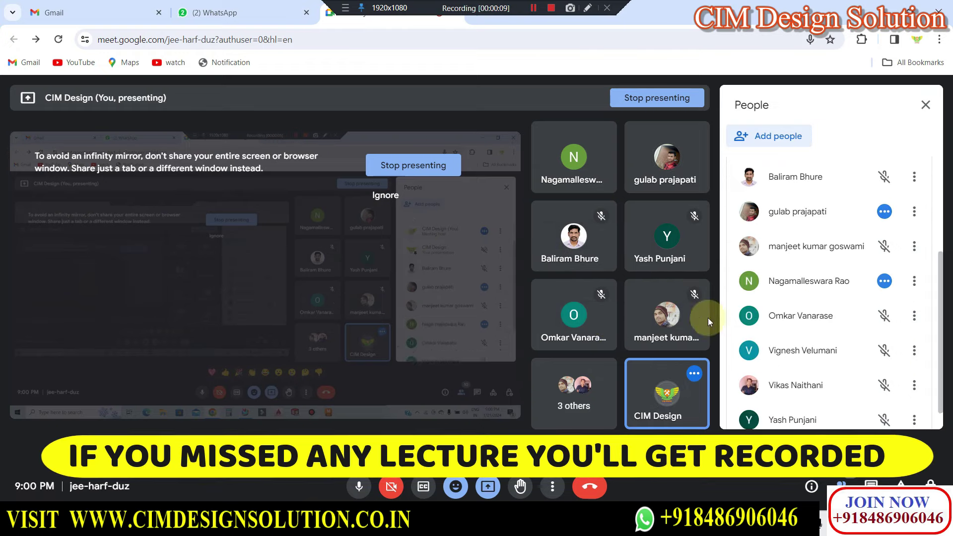
{"action": "scroll", "coordinate": [782, 325], "scroll_direction": "up", "scroll_amount": 3}
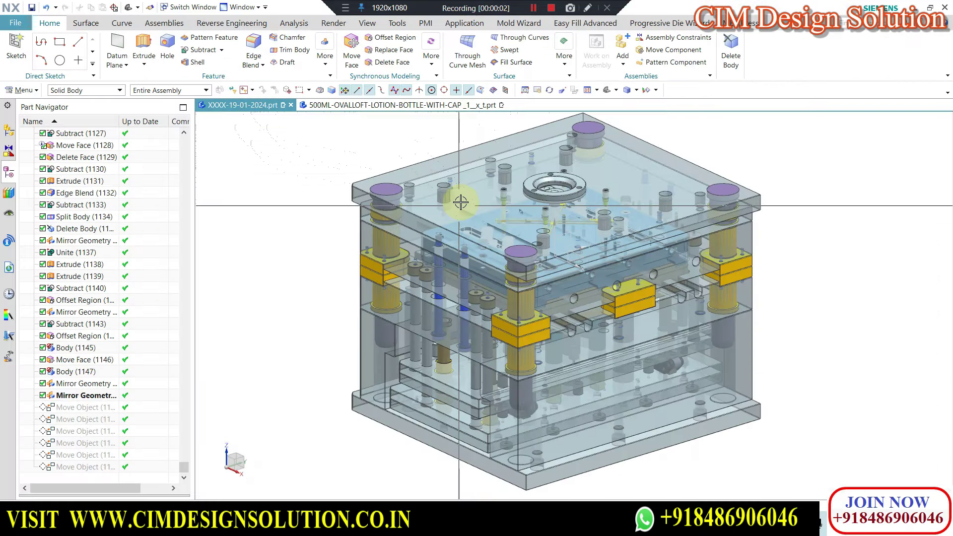
{"action": "middle_click_drag", "start_coordinate": [457, 202], "coordinate": [476, 184]}
{"action": "key", "text": "F8"}
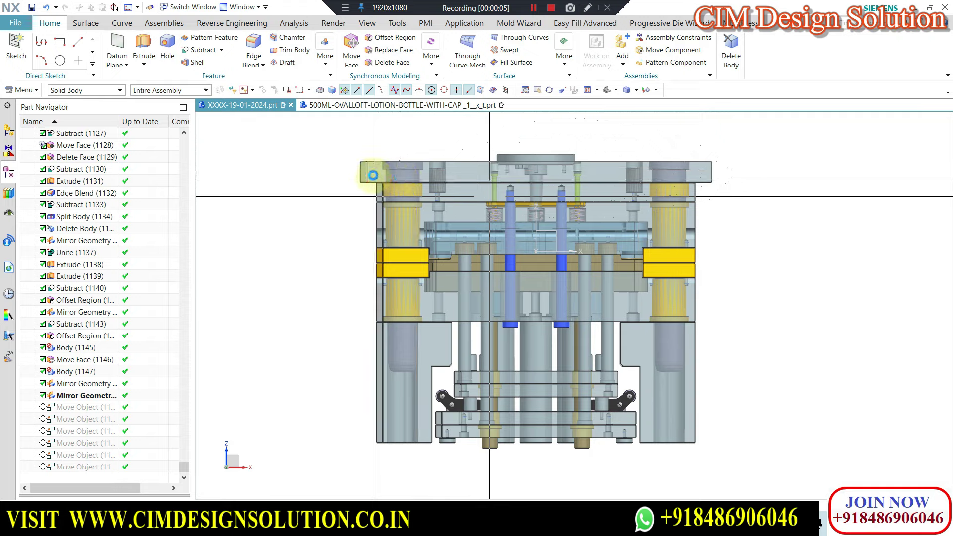
- Make Move Object (1151) the current feature so the top plate separates
{"action": "middle_click_drag", "start_coordinate": [463, 206], "coordinate": [517, 181], "text": "shift"}
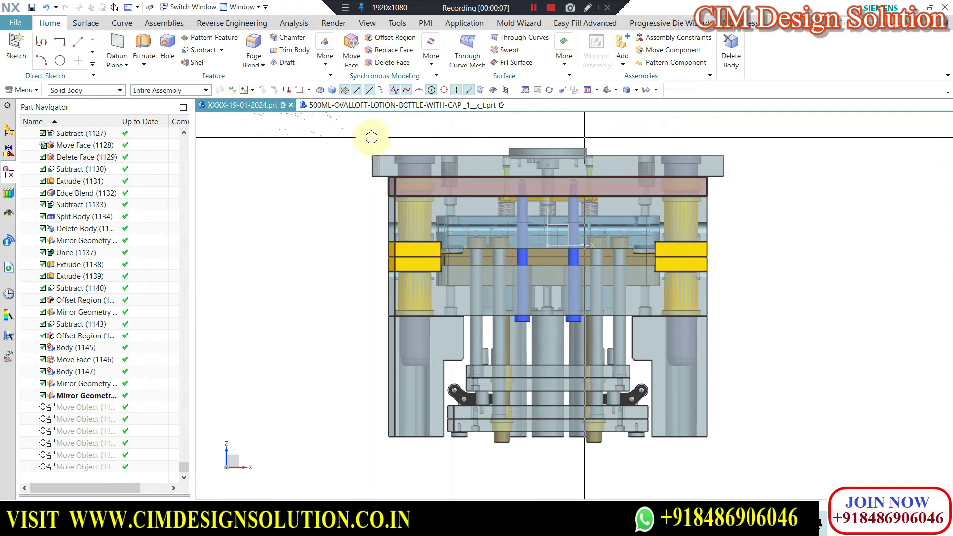
{"action": "middle_click_drag", "start_coordinate": [632, 213], "coordinate": [568, 241], "text": "shift"}
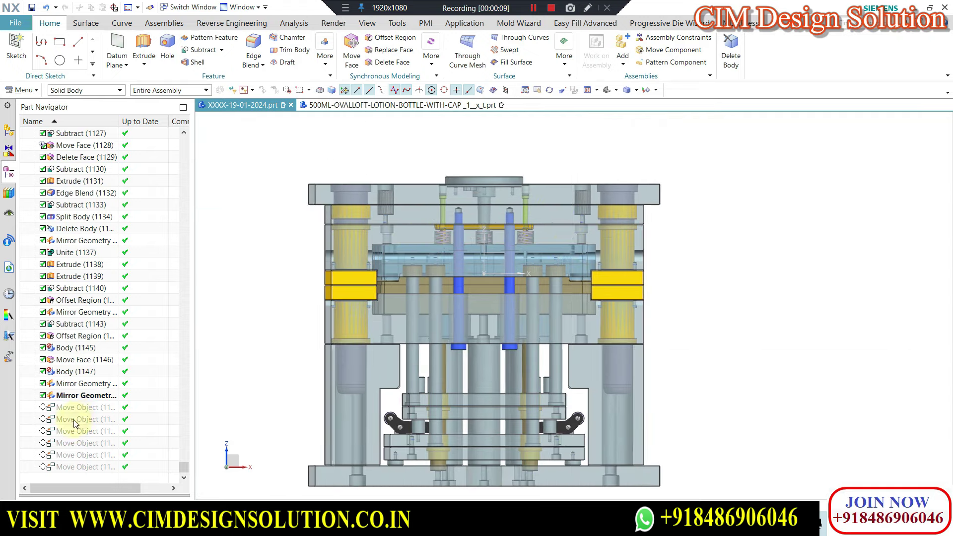
{"action": "right_click", "coordinate": [72, 408]}
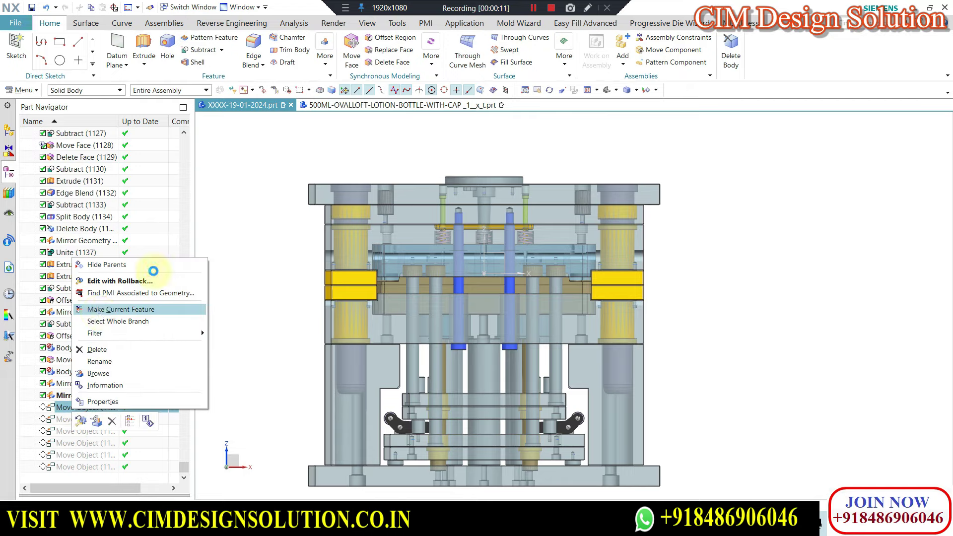
{"action": "left_click", "coordinate": [119, 308]}
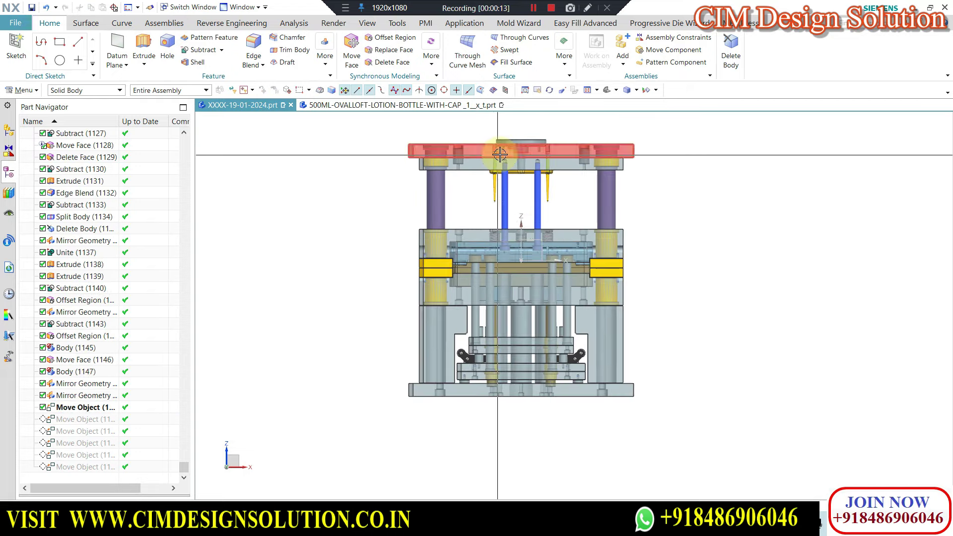
- Zoom and orbit the opened mold to reveal the plates and all four blue pins
{"action": "scroll", "coordinate": [499, 155], "scroll_direction": "up", "scroll_amount": 3}
{"action": "scroll", "coordinate": [549, 164], "scroll_direction": "down", "scroll_amount": 3}
{"action": "mouse_move", "coordinate": [549, 164]}
{"action": "middle_mouse_down"}
{"action": "mouse_move", "coordinate": [558, 203]}
{"action": "mouse_move", "coordinate": [505, 130]}
{"action": "middle_mouse_up"}
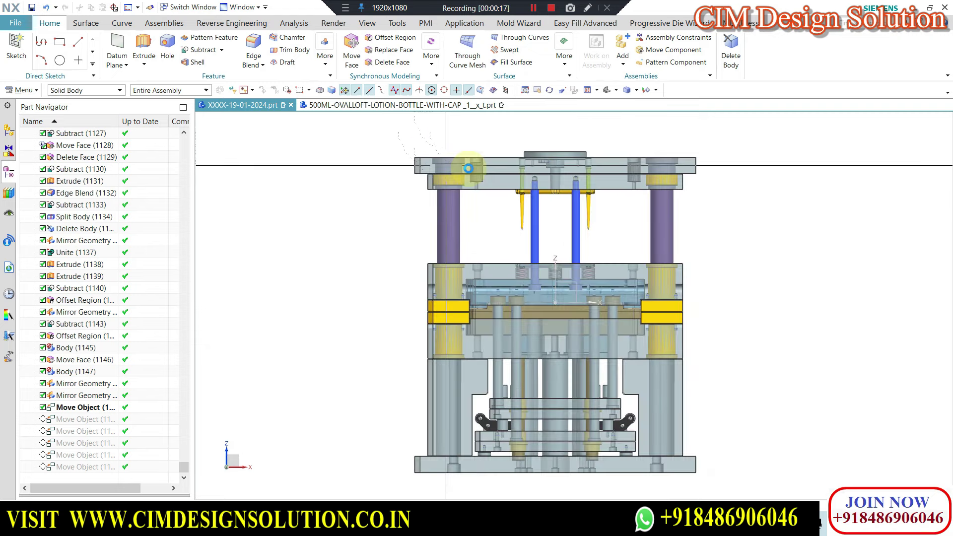
{"action": "scroll", "coordinate": [436, 149], "scroll_direction": "up", "scroll_amount": 3}
{"action": "scroll", "coordinate": [456, 221], "scroll_direction": "up", "scroll_amount": 2}
{"action": "scroll", "coordinate": [457, 204], "scroll_direction": "down", "scroll_amount": 3}
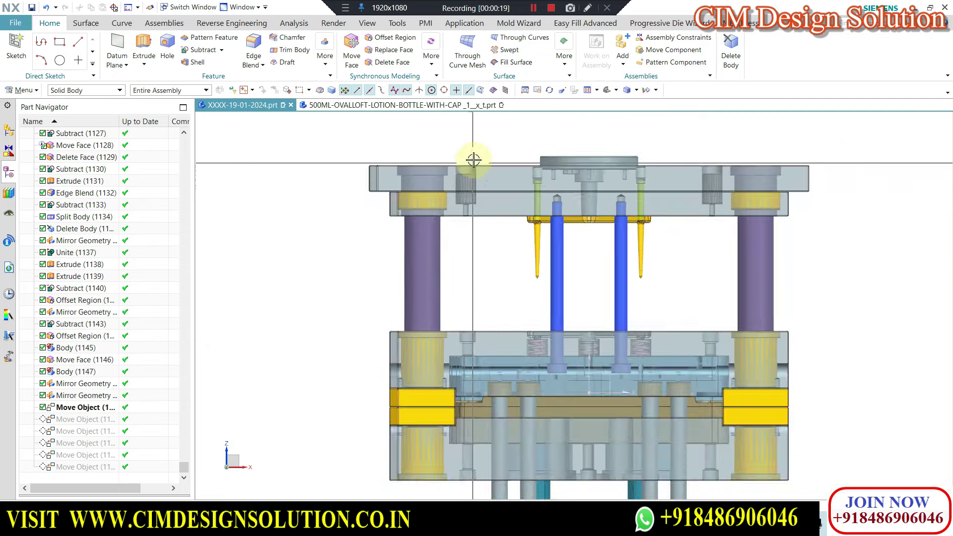
{"action": "scroll", "coordinate": [423, 276], "scroll_direction": "up", "scroll_amount": 2}
{"action": "scroll", "coordinate": [583, 191], "scroll_direction": "down", "scroll_amount": 2}
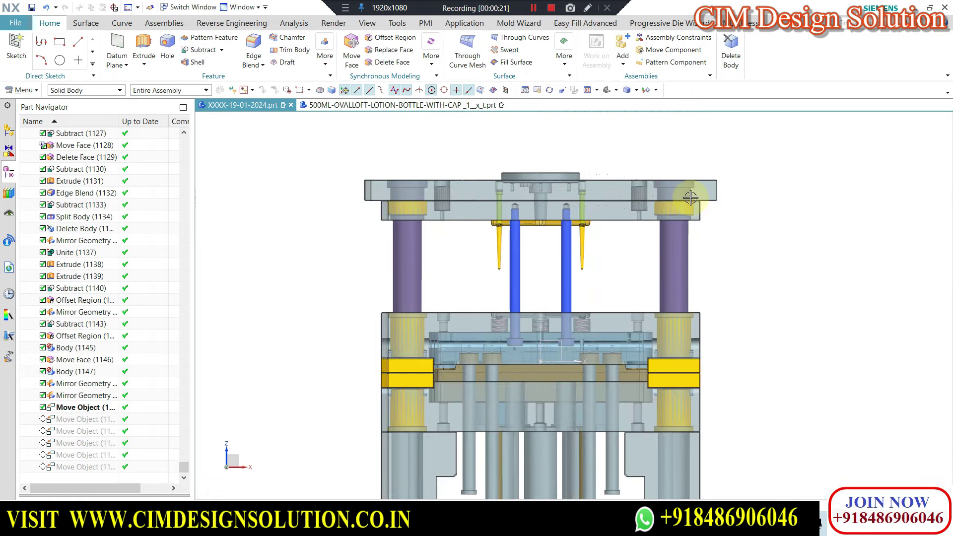
{"action": "scroll", "coordinate": [711, 191], "scroll_direction": "up", "scroll_amount": 1}
{"action": "scroll", "coordinate": [711, 191], "scroll_direction": "down", "scroll_amount": 1}
{"action": "scroll", "coordinate": [690, 194], "scroll_direction": "up", "scroll_amount": 1}
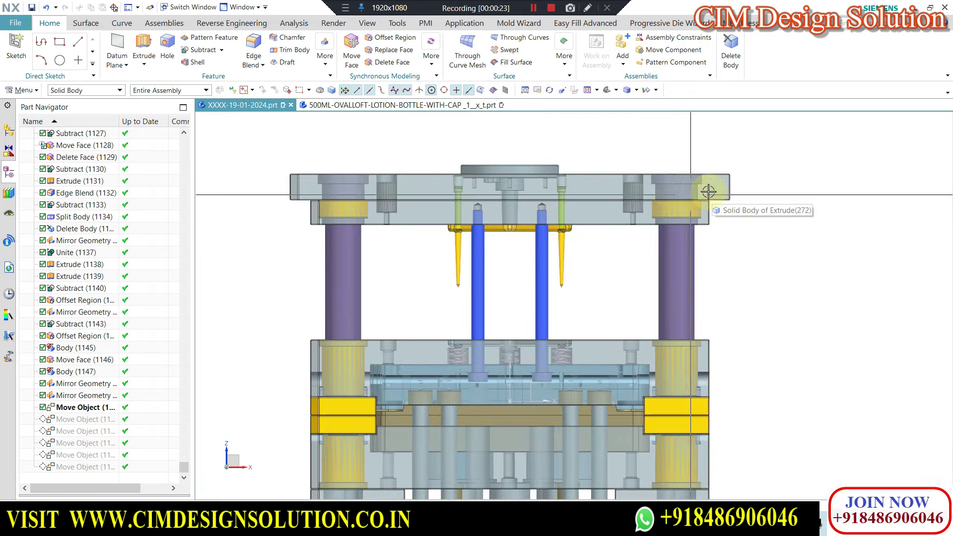
{"action": "scroll", "coordinate": [363, 194], "scroll_direction": "up", "scroll_amount": 2}
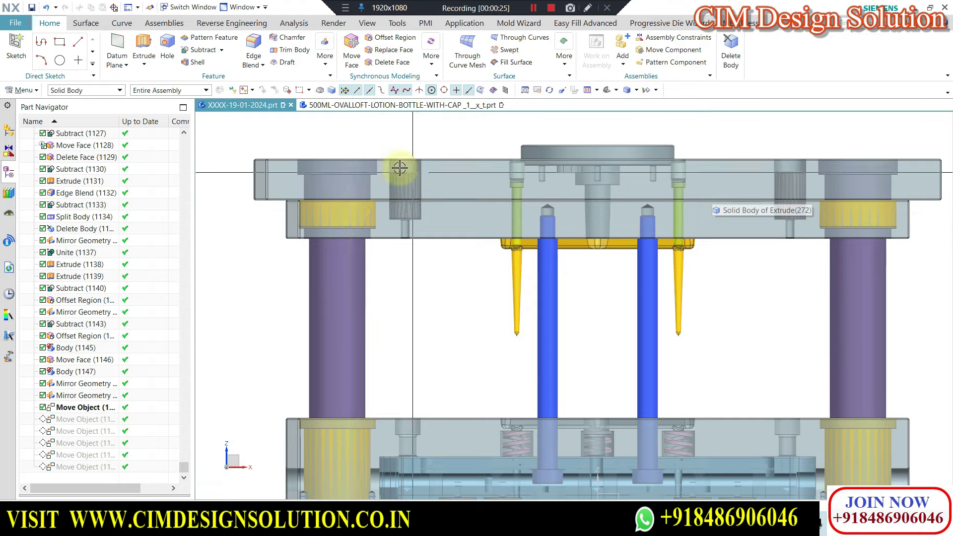
{"action": "scroll", "coordinate": [590, 214], "scroll_direction": "down", "scroll_amount": 1}
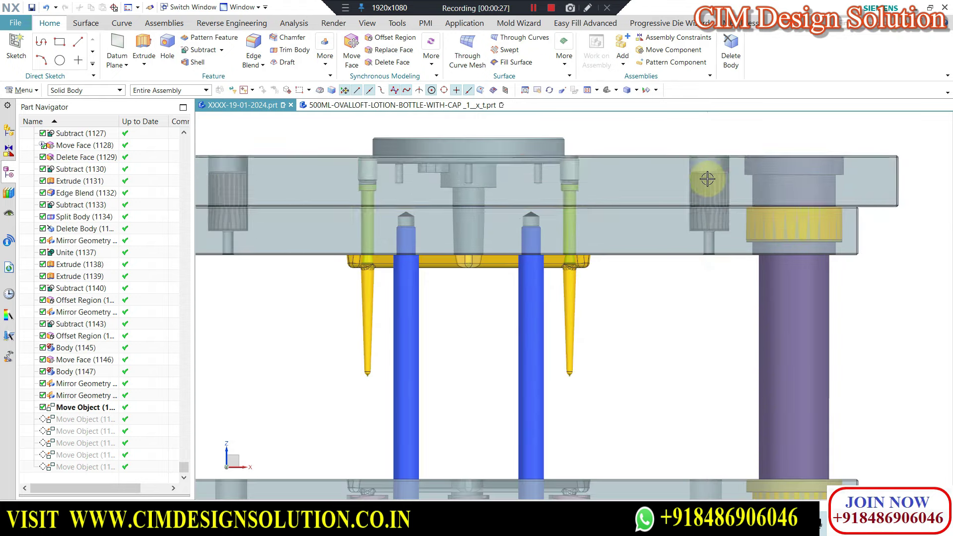
{"action": "scroll", "coordinate": [591, 213], "scroll_direction": "down", "scroll_amount": 1}
{"action": "scroll", "coordinate": [658, 209], "scroll_direction": "down", "scroll_amount": 1}
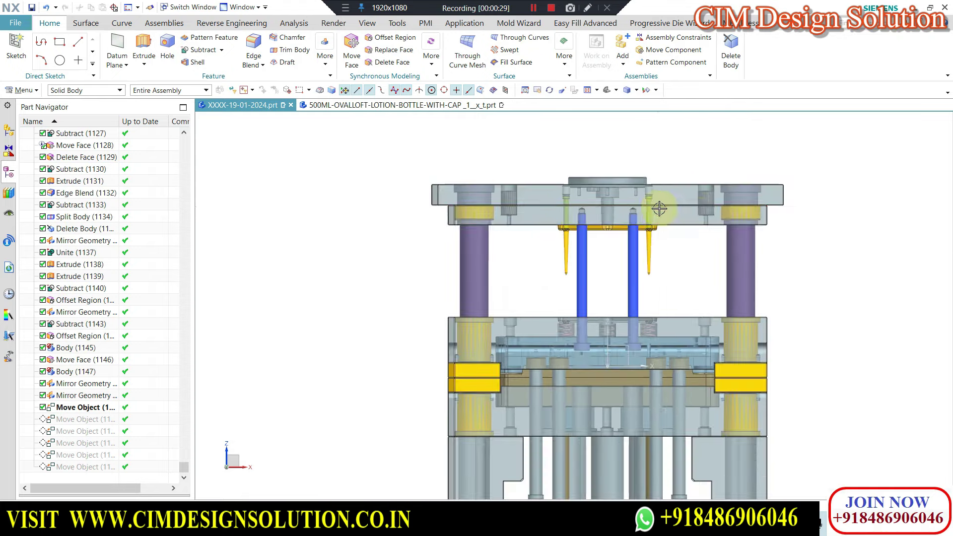
{"action": "scroll", "coordinate": [712, 217], "scroll_direction": "up", "scroll_amount": 3}
{"action": "scroll", "coordinate": [664, 202], "scroll_direction": "down", "scroll_amount": 2}
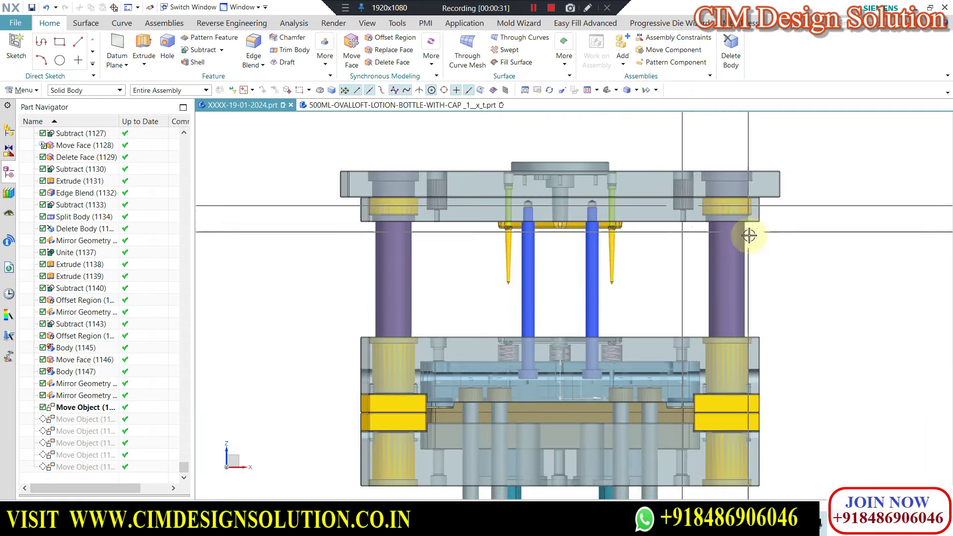
{"action": "middle_click_drag", "start_coordinate": [734, 245], "coordinate": [740, 230]}
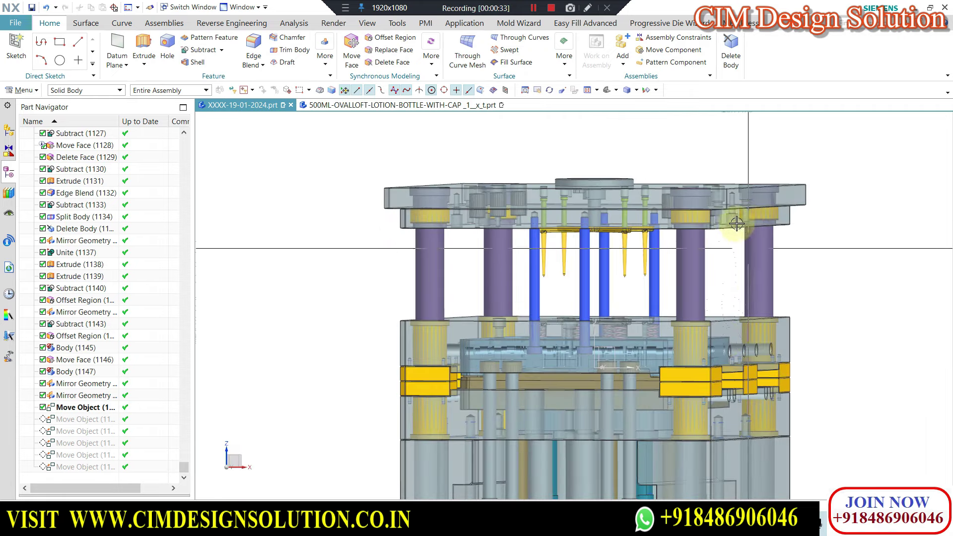
{"action": "scroll", "coordinate": [718, 226], "scroll_direction": "up", "scroll_amount": 2}
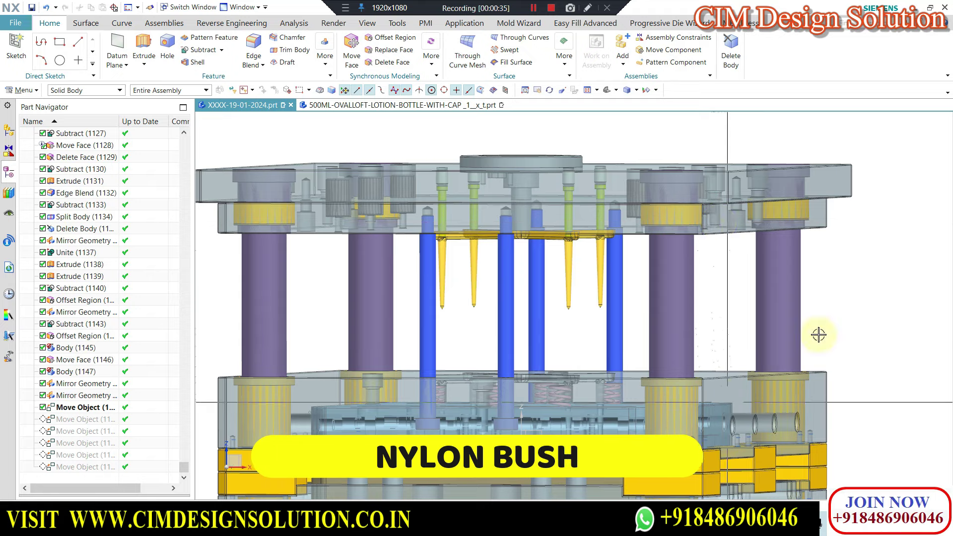
{"action": "scroll", "coordinate": [642, 153], "scroll_direction": "down", "scroll_amount": 3}
{"action": "scroll", "coordinate": [503, 171], "scroll_direction": "up", "scroll_amount": 5}
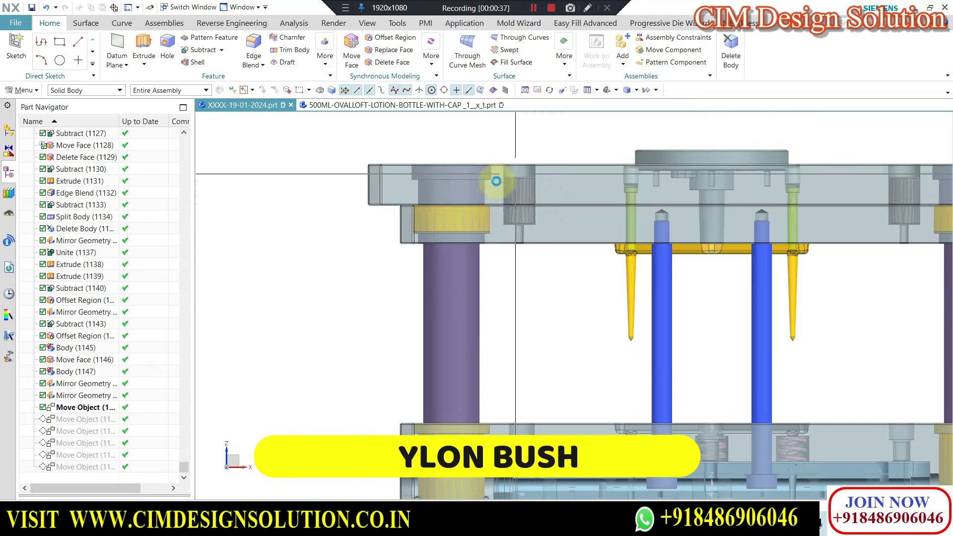
{"action": "scroll", "coordinate": [595, 183], "scroll_direction": "down", "scroll_amount": 3}
{"action": "scroll", "coordinate": [670, 187], "scroll_direction": "up", "scroll_amount": 3}
{"action": "scroll", "coordinate": [684, 202], "scroll_direction": "up", "scroll_amount": 2}
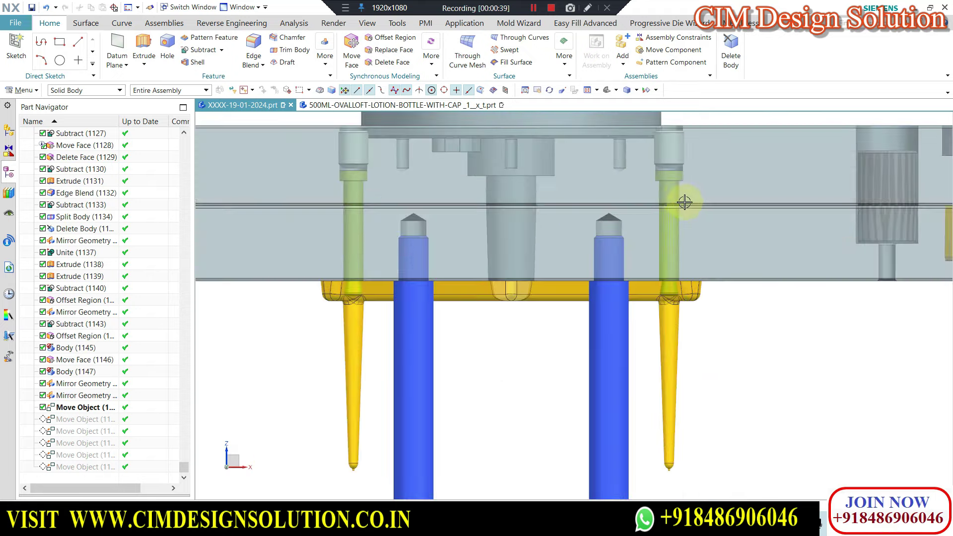
{"action": "scroll", "coordinate": [668, 189], "scroll_direction": "up", "scroll_amount": 1}
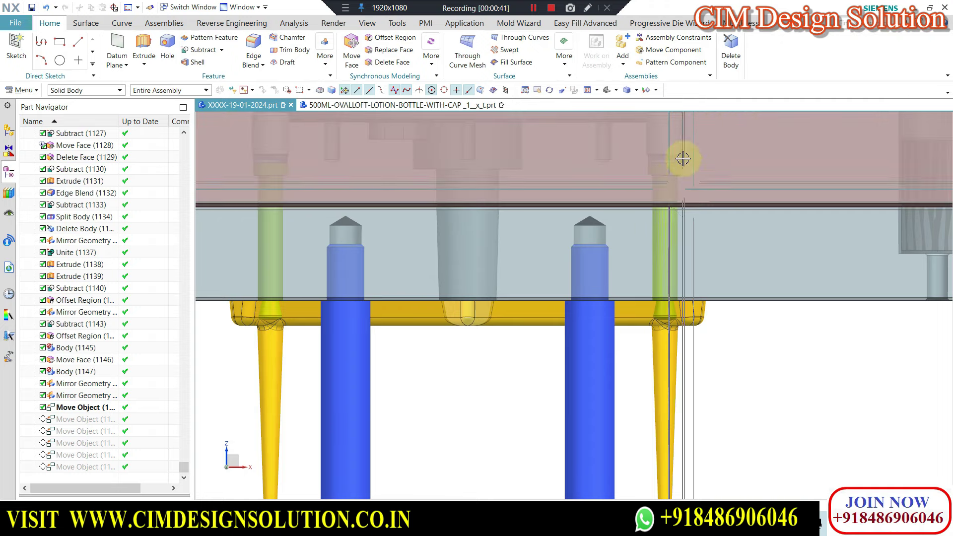
{"action": "scroll", "coordinate": [697, 233], "scroll_direction": "down", "scroll_amount": 1}
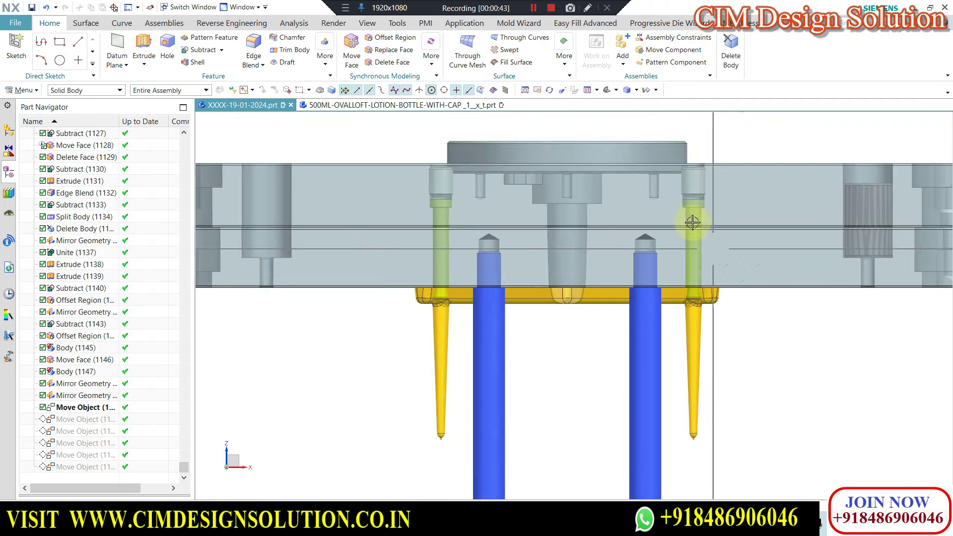
{"action": "scroll", "coordinate": [695, 248], "scroll_direction": "down", "scroll_amount": 1}
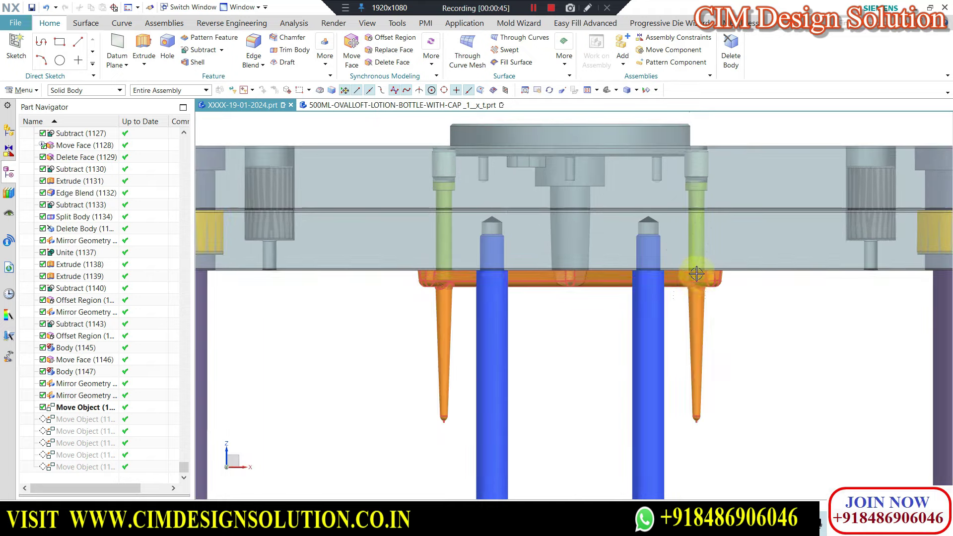
{"action": "scroll", "coordinate": [699, 181], "scroll_direction": "down", "scroll_amount": 3}
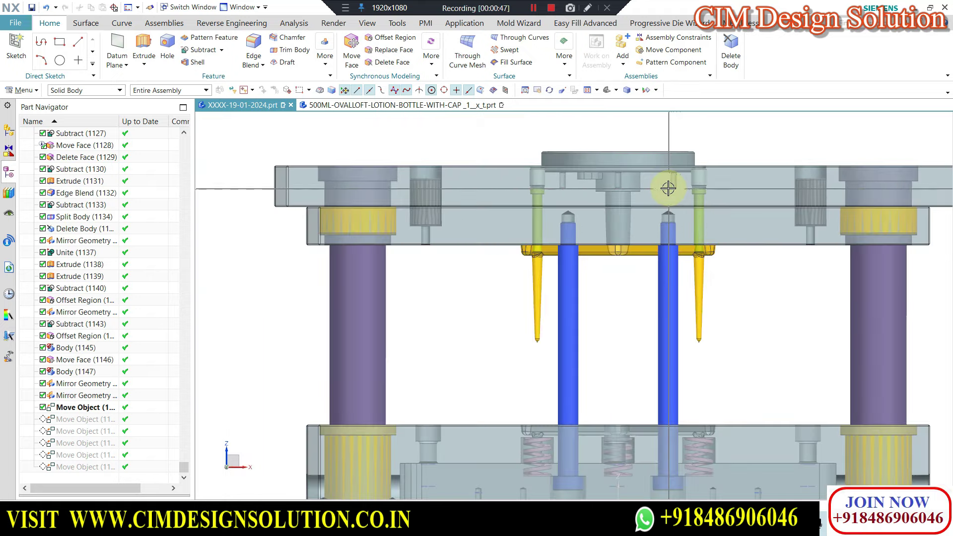
{"action": "middle_click_drag", "start_coordinate": [697, 184], "coordinate": [571, 194]}
{"action": "scroll", "coordinate": [566, 192], "scroll_direction": "up", "scroll_amount": 2}
{"action": "scroll", "coordinate": [568, 149], "scroll_direction": "up", "scroll_amount": 2}
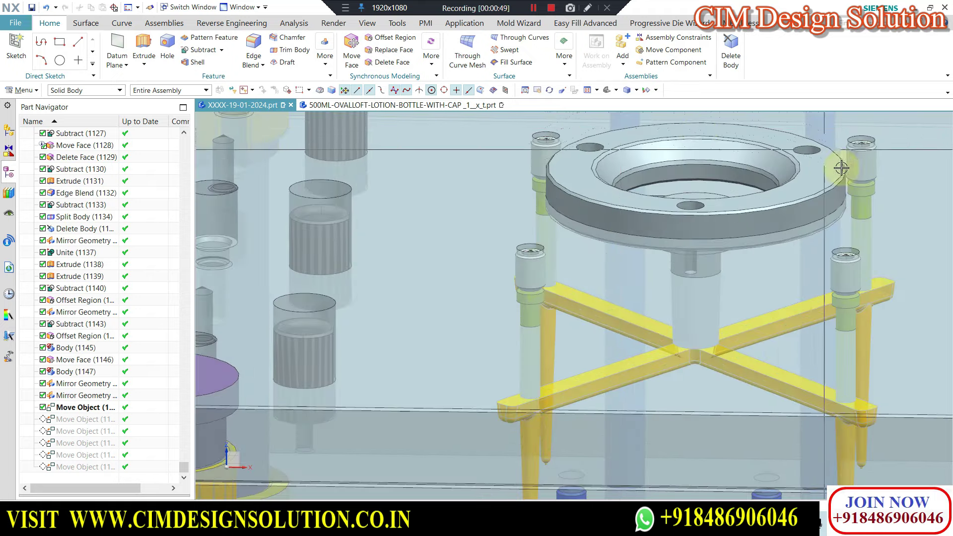
{"action": "scroll", "coordinate": [602, 264], "scroll_direction": "down", "scroll_amount": 4}
{"action": "scroll", "coordinate": [546, 238], "scroll_direction": "down", "scroll_amount": 2}
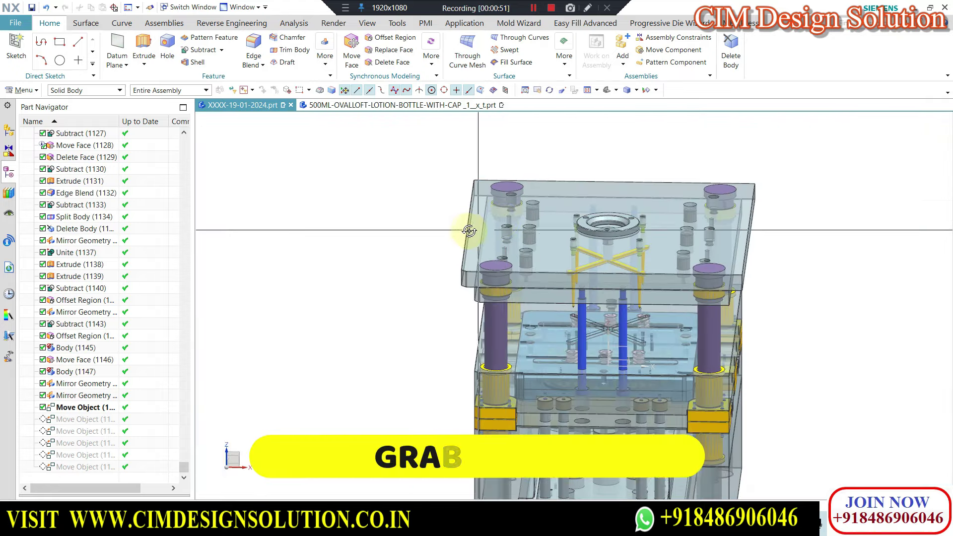
{"action": "middle_click_drag", "start_coordinate": [472, 213], "coordinate": [464, 235]}
{"action": "scroll", "coordinate": [465, 235], "scroll_direction": "up", "scroll_amount": 2}
{"action": "scroll", "coordinate": [465, 235], "scroll_direction": "up", "scroll_amount": 1}
{"action": "scroll", "coordinate": [466, 223], "scroll_direction": "up", "scroll_amount": 3}
{"action": "scroll", "coordinate": [469, 203], "scroll_direction": "up", "scroll_amount": 2}
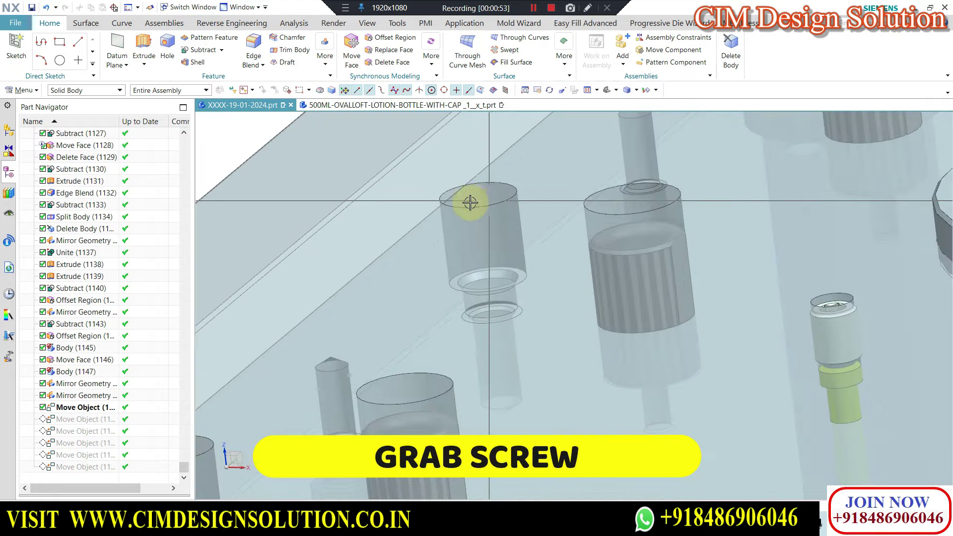
{"action": "scroll", "coordinate": [504, 283], "scroll_direction": "down", "scroll_amount": 2}
{"action": "scroll", "coordinate": [501, 244], "scroll_direction": "down", "scroll_amount": 1}
{"action": "scroll", "coordinate": [440, 241], "scroll_direction": "up", "scroll_amount": 3}
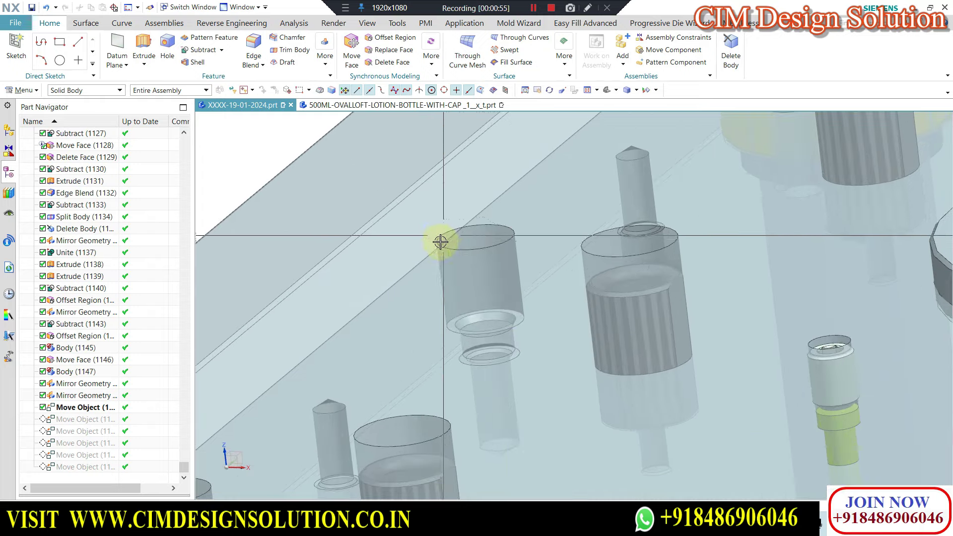
{"action": "scroll", "coordinate": [496, 278], "scroll_direction": "down", "scroll_amount": 2}
{"action": "scroll", "coordinate": [460, 248], "scroll_direction": "down", "scroll_amount": 2}
{"action": "scroll", "coordinate": [436, 209], "scroll_direction": "down", "scroll_amount": 2}
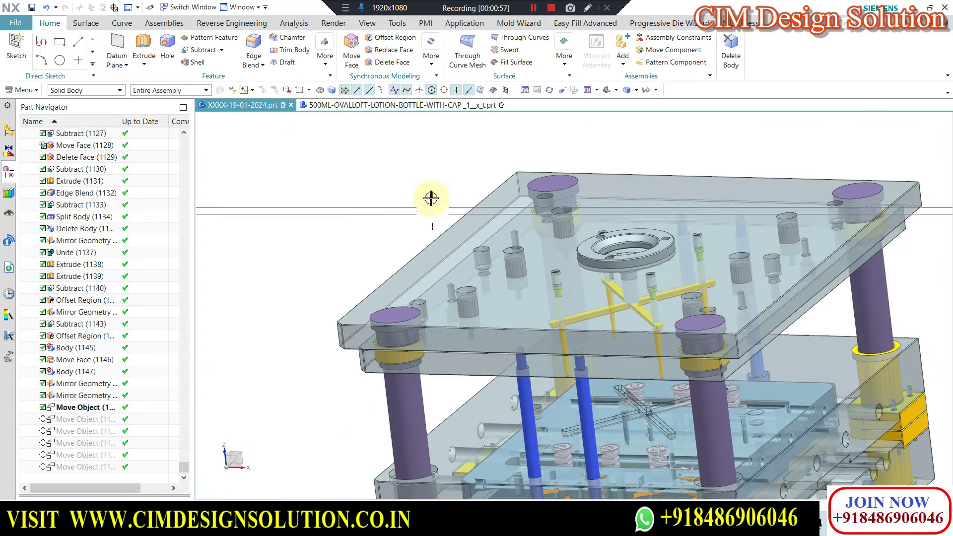
{"action": "key", "text": "ctrl+alt+f"}
{"action": "scroll", "coordinate": [542, 257], "scroll_direction": "up", "scroll_amount": 2}
{"action": "scroll", "coordinate": [493, 212], "scroll_direction": "up", "scroll_amount": 2}
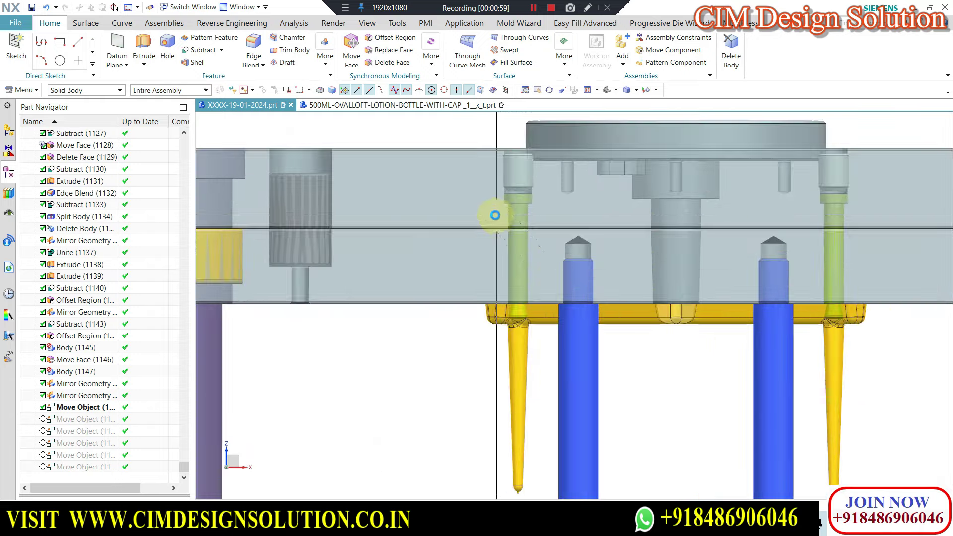
{"action": "scroll", "coordinate": [488, 230], "scroll_direction": "up", "scroll_amount": 1}
{"action": "scroll", "coordinate": [496, 218], "scroll_direction": "down", "scroll_amount": 1}
{"action": "scroll", "coordinate": [441, 248], "scroll_direction": "down", "scroll_amount": 2}
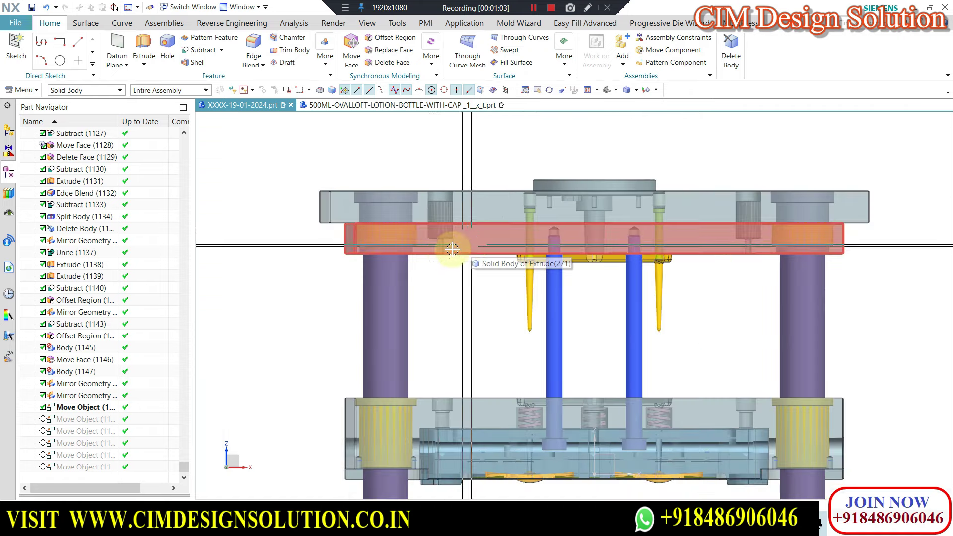
{"action": "scroll", "coordinate": [621, 244], "scroll_direction": "down", "scroll_amount": 1}
{"action": "scroll", "coordinate": [619, 243], "scroll_direction": "up", "scroll_amount": 1}
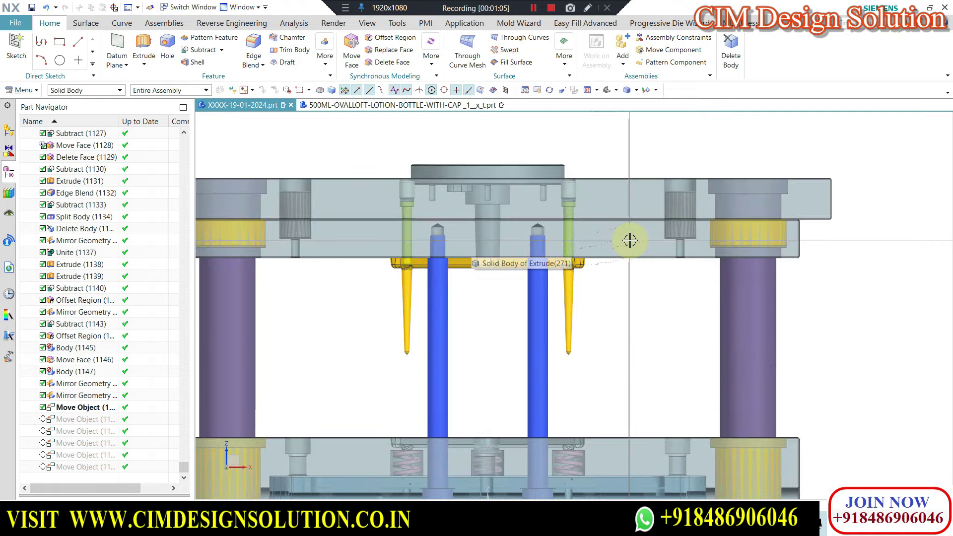
{"action": "scroll", "coordinate": [619, 231], "scroll_direction": "down", "scroll_amount": 1}
{"action": "scroll", "coordinate": [500, 249], "scroll_direction": "up", "scroll_amount": 2}
{"action": "scroll", "coordinate": [437, 211], "scroll_direction": "up", "scroll_amount": 2}
{"action": "scroll", "coordinate": [424, 172], "scroll_direction": "up", "scroll_amount": 3}
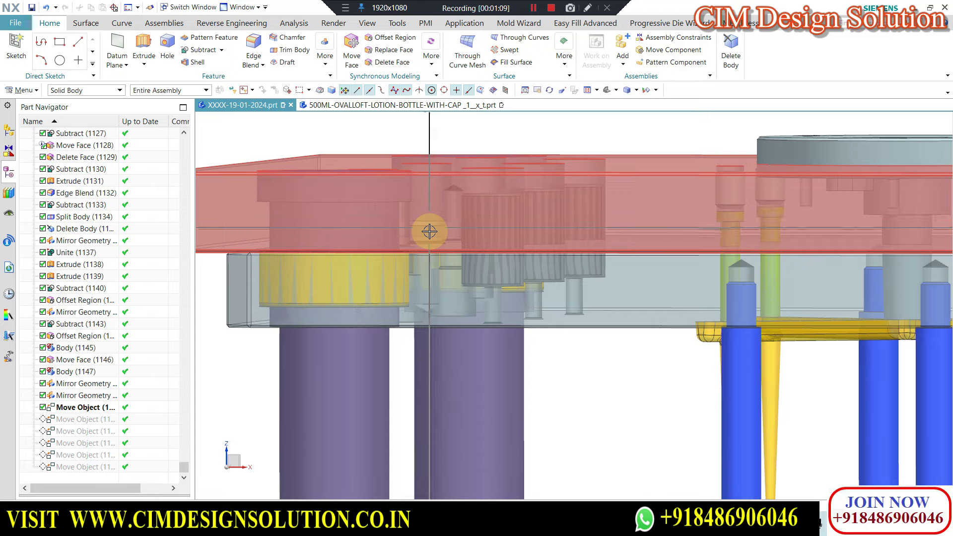
{"action": "scroll", "coordinate": [437, 203], "scroll_direction": "down", "scroll_amount": 2}
{"action": "scroll", "coordinate": [453, 206], "scroll_direction": "down", "scroll_amount": 2}
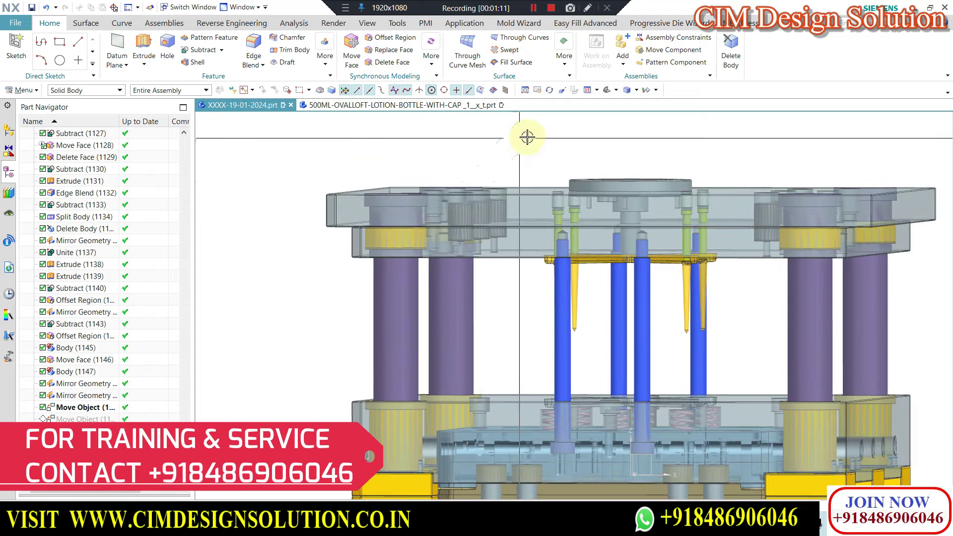
{"action": "middle_click_drag", "start_coordinate": [449, 144], "coordinate": [567, 173]}
{"action": "scroll", "coordinate": [546, 224], "scroll_direction": "up", "scroll_amount": 4}
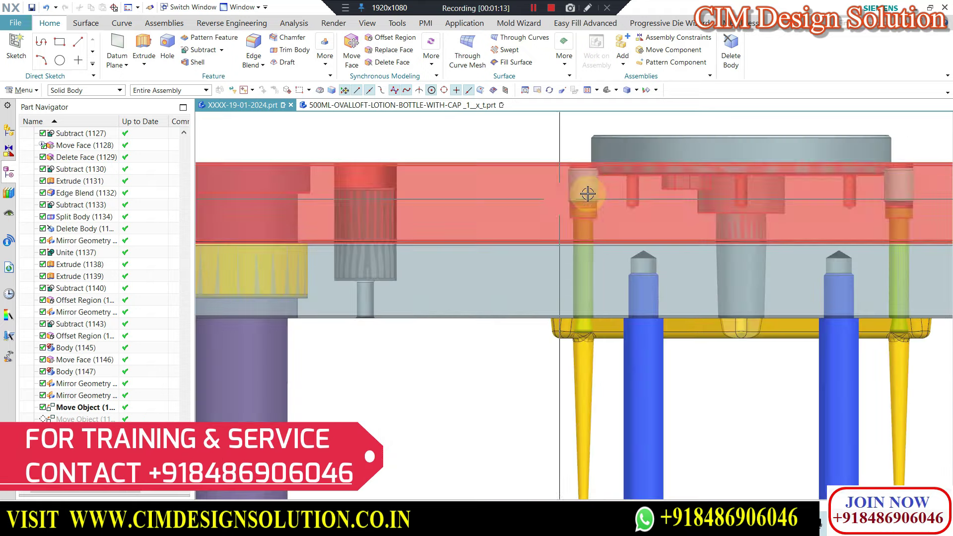
{"action": "scroll", "coordinate": [560, 298], "scroll_direction": "down", "scroll_amount": 2}
{"action": "scroll", "coordinate": [565, 316], "scroll_direction": "up", "scroll_amount": 1}
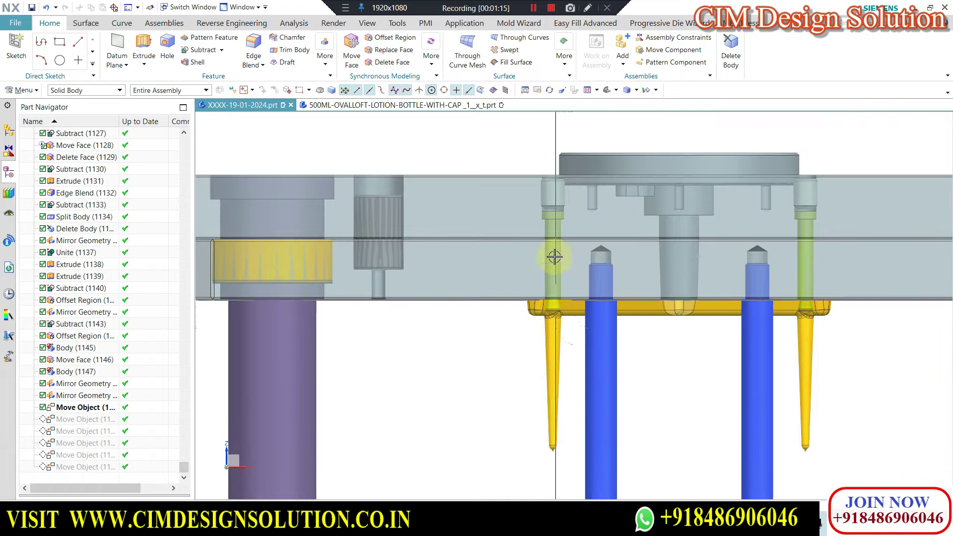
{"action": "scroll", "coordinate": [511, 182], "scroll_direction": "down", "scroll_amount": 1}
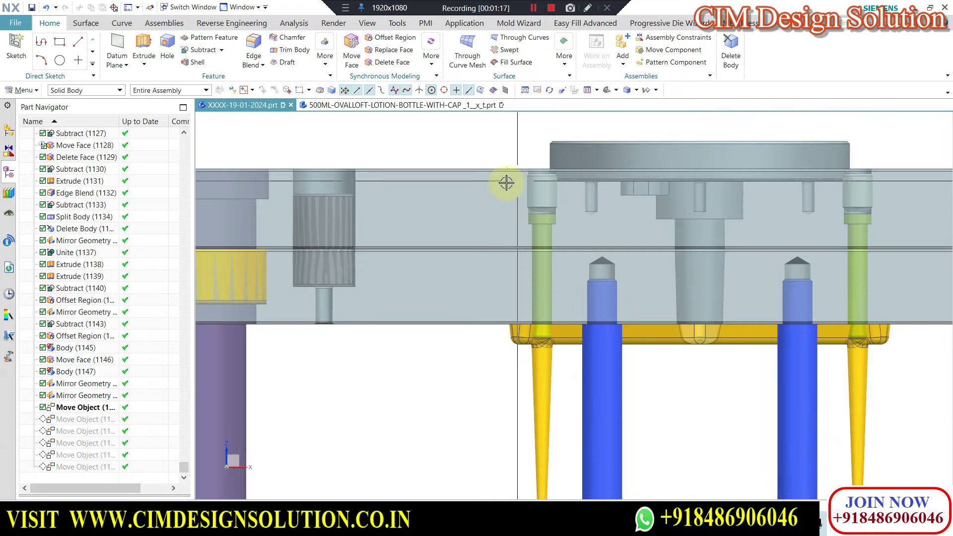
{"action": "scroll", "coordinate": [431, 188], "scroll_direction": "down", "scroll_amount": 2}
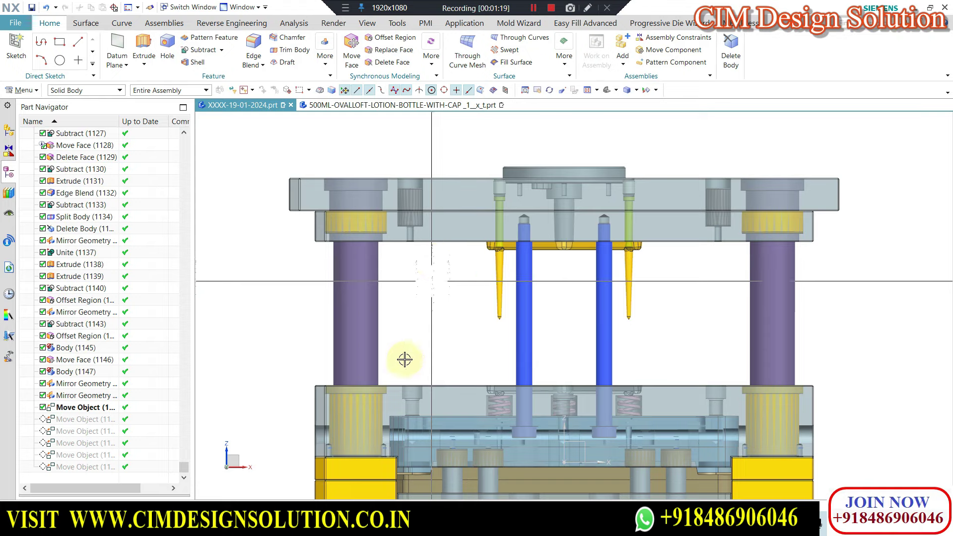
{"action": "scroll", "coordinate": [507, 265], "scroll_direction": "up", "scroll_amount": 1}
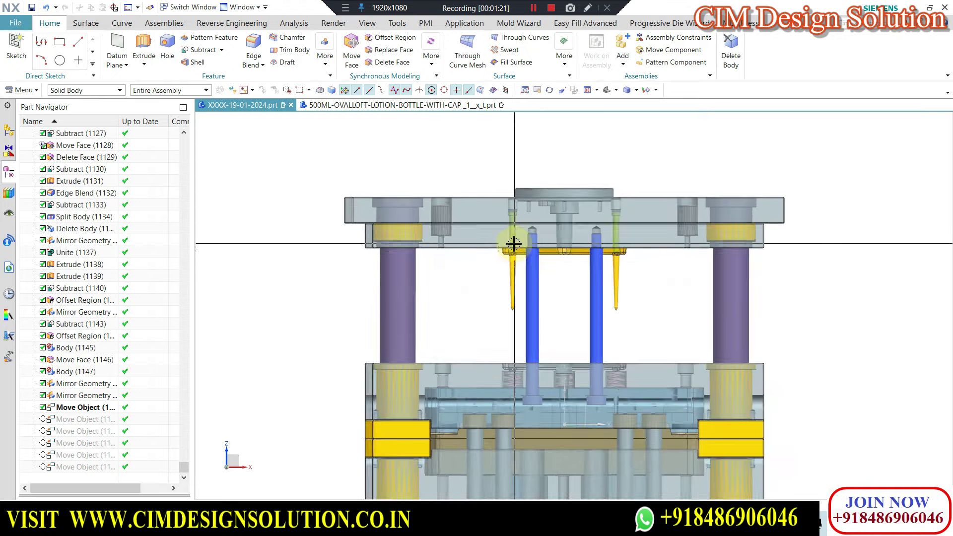
{"action": "scroll", "coordinate": [506, 268], "scroll_direction": "up", "scroll_amount": 2}
{"action": "scroll", "coordinate": [506, 270], "scroll_direction": "up", "scroll_amount": 1}
{"action": "scroll", "coordinate": [507, 271], "scroll_direction": "down", "scroll_amount": 3}
{"action": "scroll", "coordinate": [545, 287], "scroll_direction": "down", "scroll_amount": 1}
{"action": "scroll", "coordinate": [575, 307], "scroll_direction": "down", "scroll_amount": 1}
{"action": "middle_click_drag", "start_coordinate": [575, 307], "coordinate": [575, 322]}
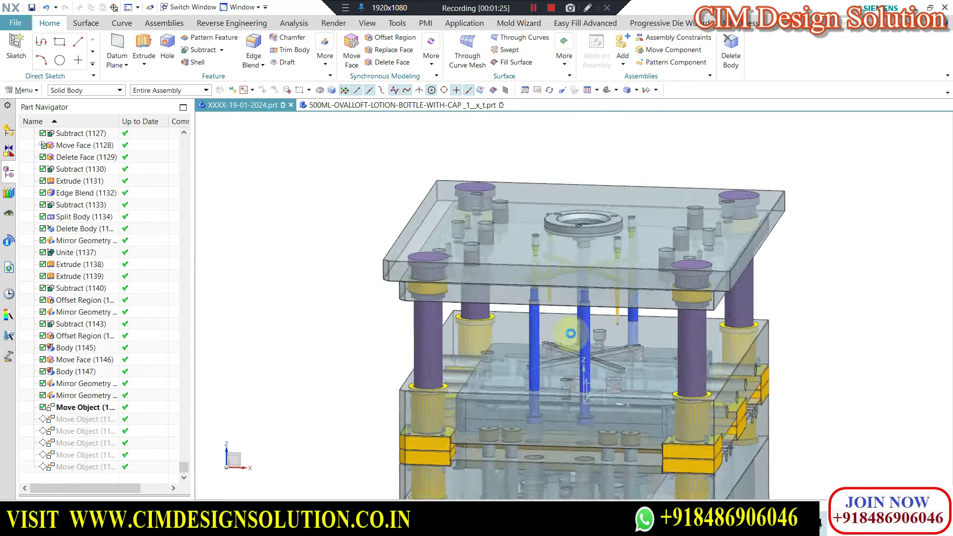
- Zoom around the mold and square it to an exact front view
{"action": "scroll", "coordinate": [576, 317], "scroll_direction": "up", "scroll_amount": 1}
{"action": "scroll", "coordinate": [615, 273], "scroll_direction": "up", "scroll_amount": 2}
{"action": "scroll", "coordinate": [561, 226], "scroll_direction": "up", "scroll_amount": 2}
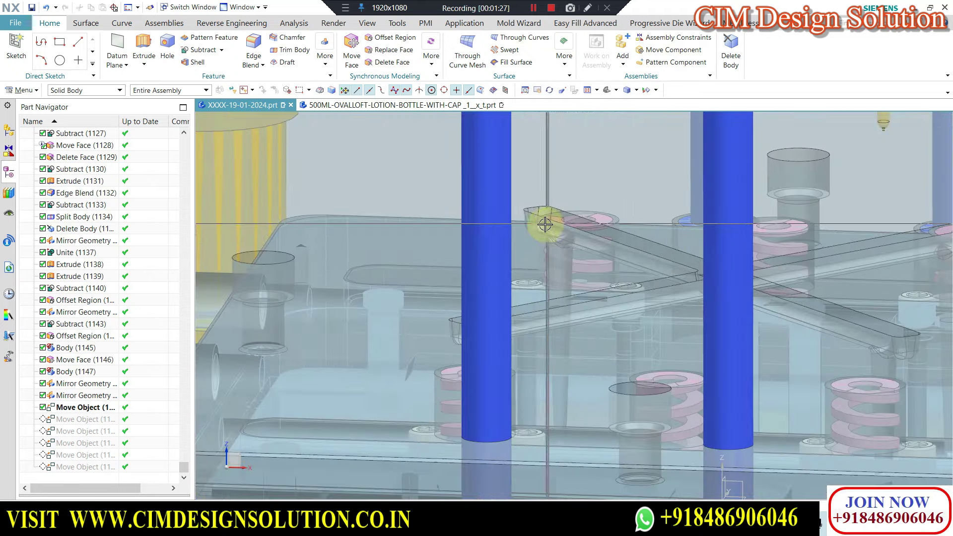
{"action": "scroll", "coordinate": [544, 224], "scroll_direction": "down", "scroll_amount": 1}
{"action": "scroll", "coordinate": [556, 248], "scroll_direction": "down", "scroll_amount": 1}
{"action": "scroll", "coordinate": [561, 277], "scroll_direction": "down", "scroll_amount": 1}
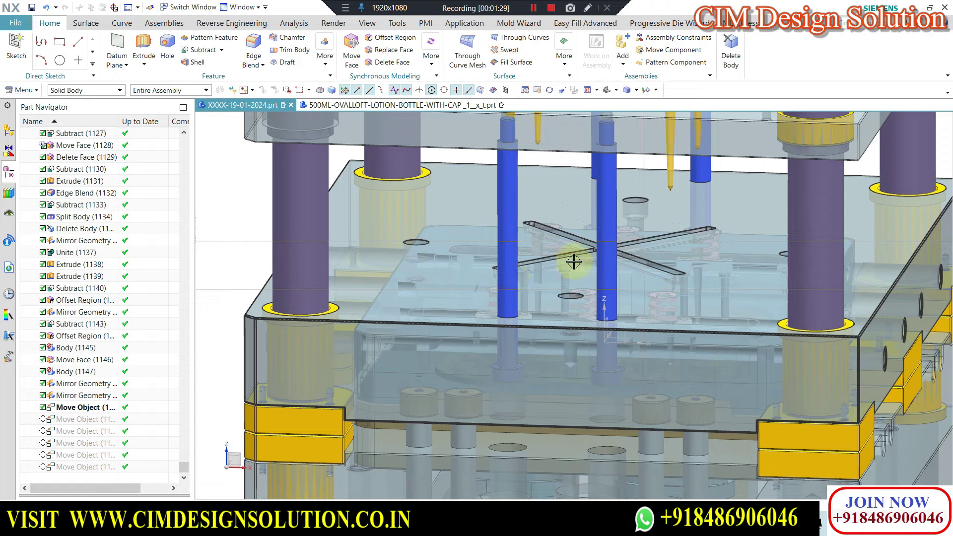
{"action": "scroll", "coordinate": [383, 244], "scroll_direction": "down", "scroll_amount": 2}
{"action": "key", "text": "F8"}
{"action": "scroll", "coordinate": [544, 175], "scroll_direction": "up", "scroll_amount": 1}
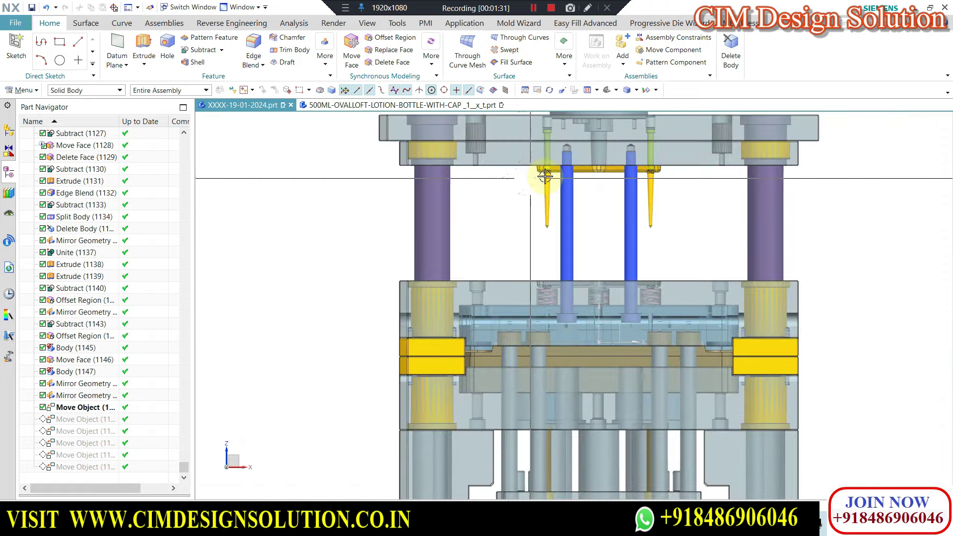
{"action": "scroll", "coordinate": [545, 176], "scroll_direction": "up", "scroll_amount": 1}
{"action": "scroll", "coordinate": [527, 191], "scroll_direction": "down", "scroll_amount": 2}
{"action": "scroll", "coordinate": [546, 203], "scroll_direction": "down", "scroll_amount": 1}
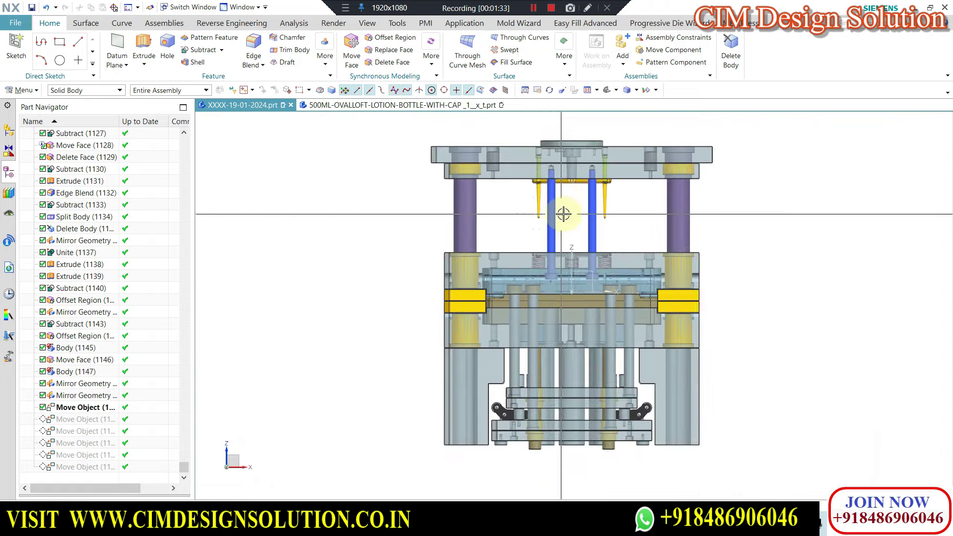
{"action": "scroll", "coordinate": [556, 209], "scroll_direction": "up", "scroll_amount": 2}
{"action": "scroll", "coordinate": [517, 181], "scroll_direction": "up", "scroll_amount": 1}
{"action": "scroll", "coordinate": [517, 181], "scroll_direction": "down", "scroll_amount": 1}
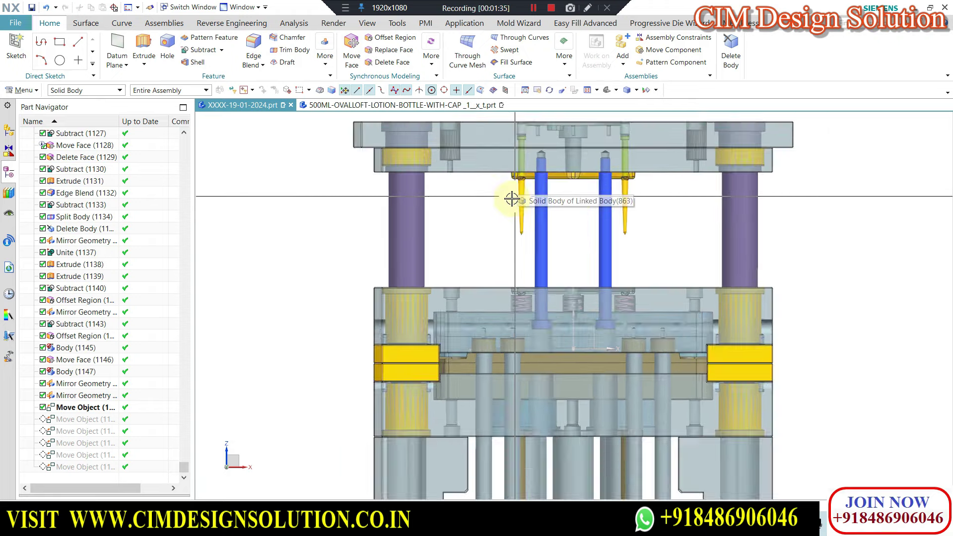
{"action": "scroll", "coordinate": [511, 198], "scroll_direction": "down", "scroll_amount": 1}
{"action": "scroll", "coordinate": [526, 189], "scroll_direction": "up", "scroll_amount": 2}
{"action": "scroll", "coordinate": [541, 198], "scroll_direction": "up", "scroll_amount": 1}
{"action": "scroll", "coordinate": [541, 198], "scroll_direction": "down", "scroll_amount": 2}
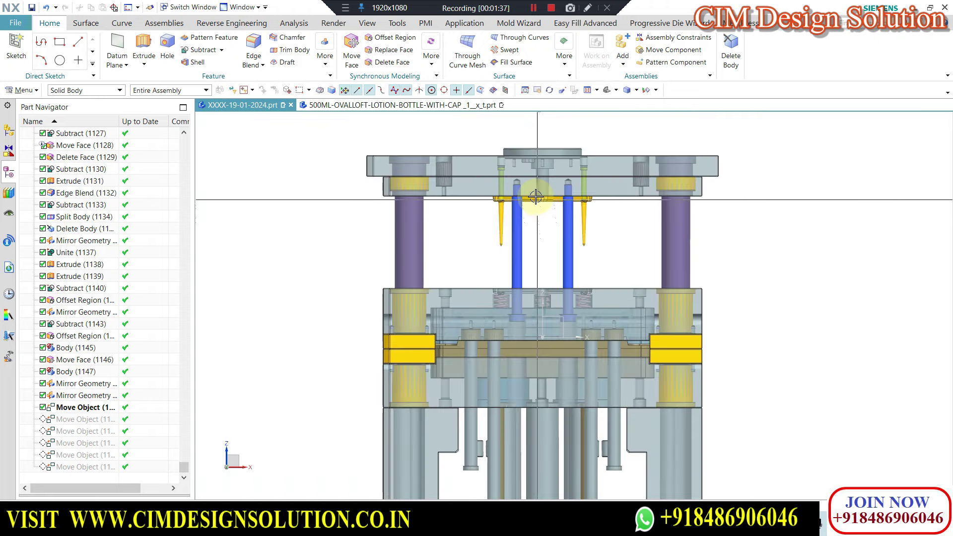
{"action": "scroll", "coordinate": [533, 200], "scroll_direction": "up", "scroll_amount": 1}
{"action": "scroll", "coordinate": [541, 201], "scroll_direction": "down", "scroll_amount": 2}
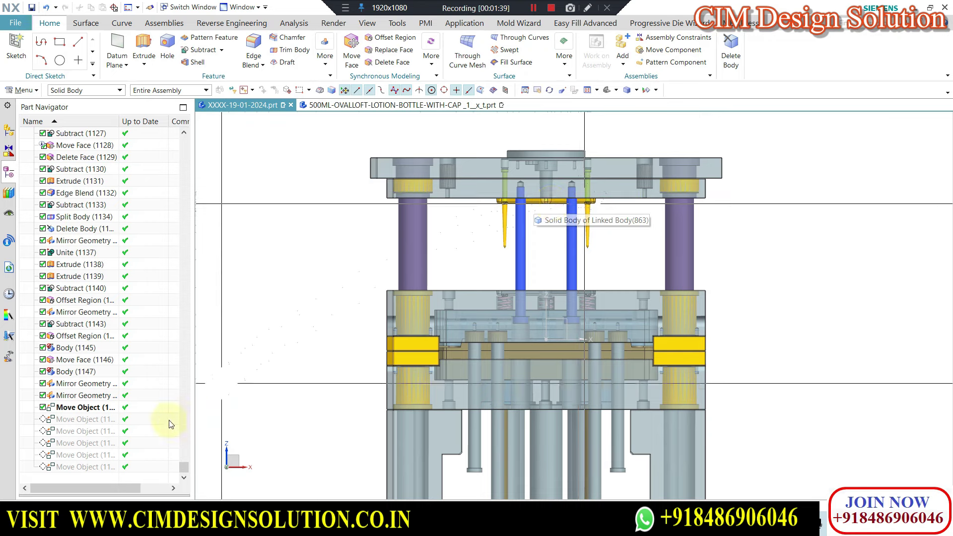
- Make the next Move Object feature current so the mold opens at the parting line
{"action": "right_click", "coordinate": [73, 419]}
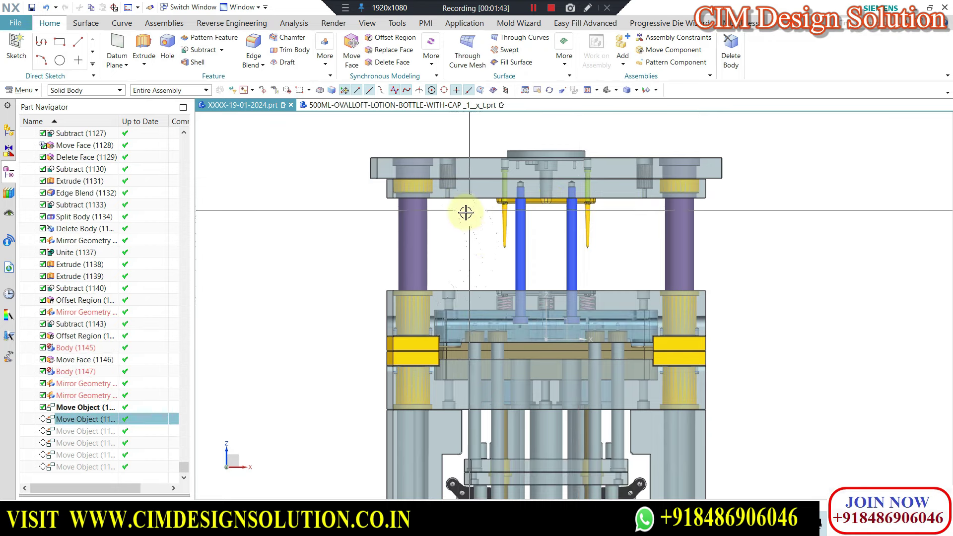
{"action": "scroll", "coordinate": [546, 214], "scroll_direction": "up", "scroll_amount": 1}
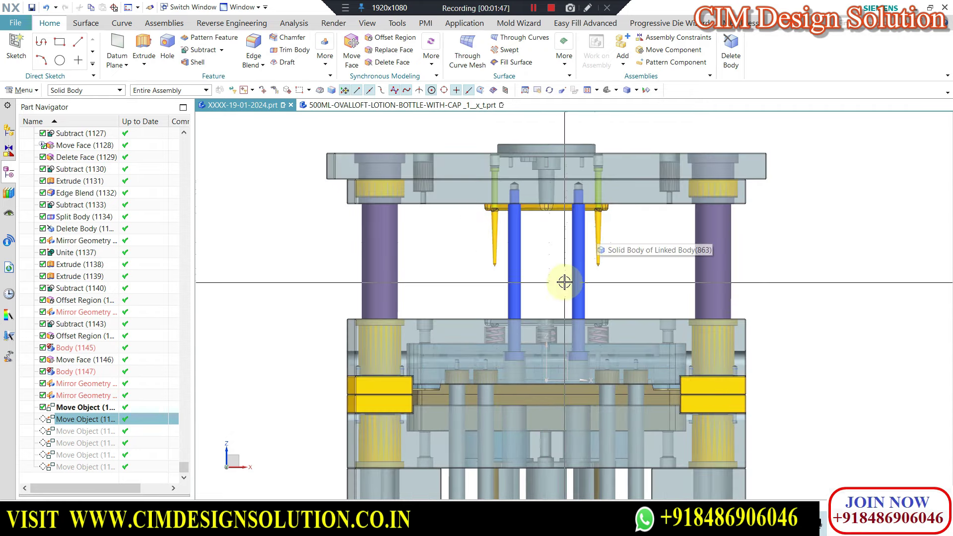
{"action": "scroll", "coordinate": [565, 231], "scroll_direction": "down", "scroll_amount": 1}
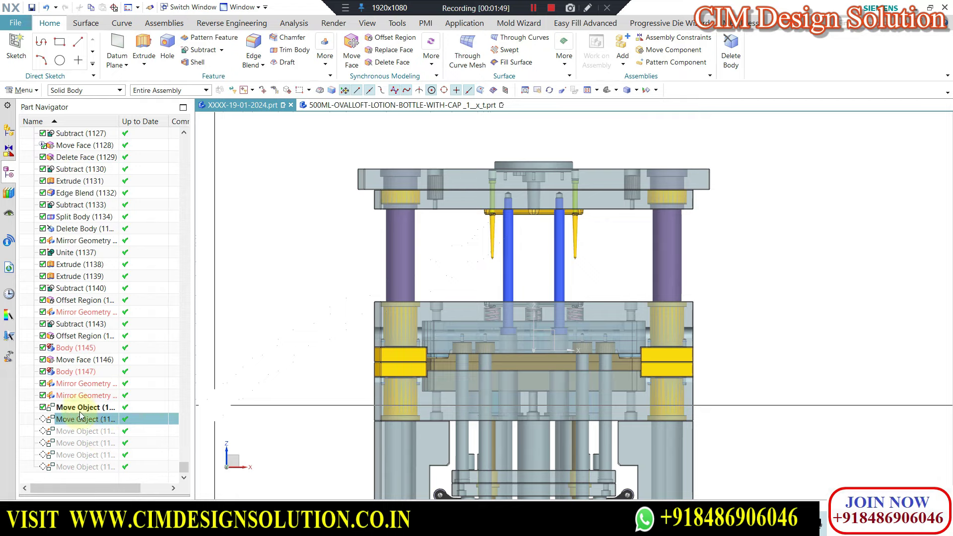
{"action": "left_click", "coordinate": [149, 318]}
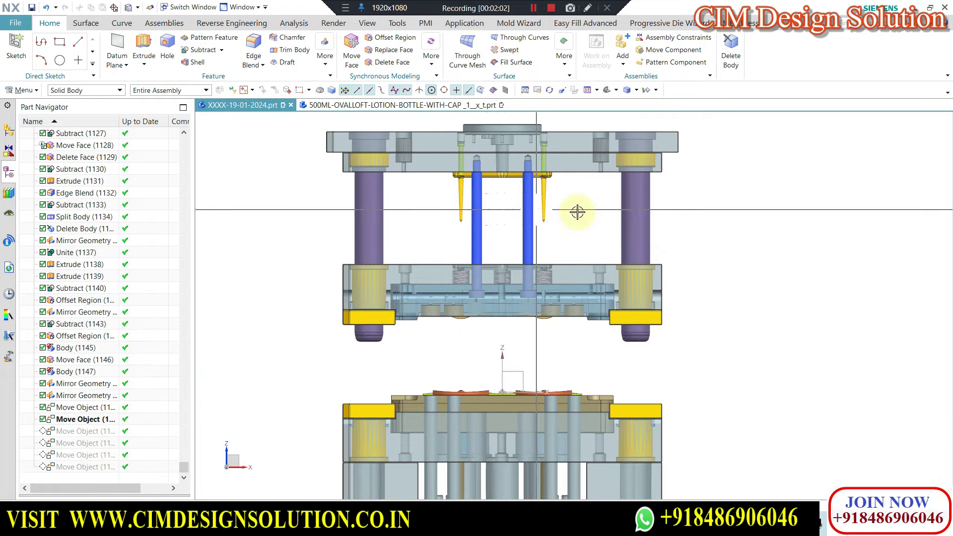
{"action": "scroll", "coordinate": [464, 241], "scroll_direction": "up", "scroll_amount": 3}
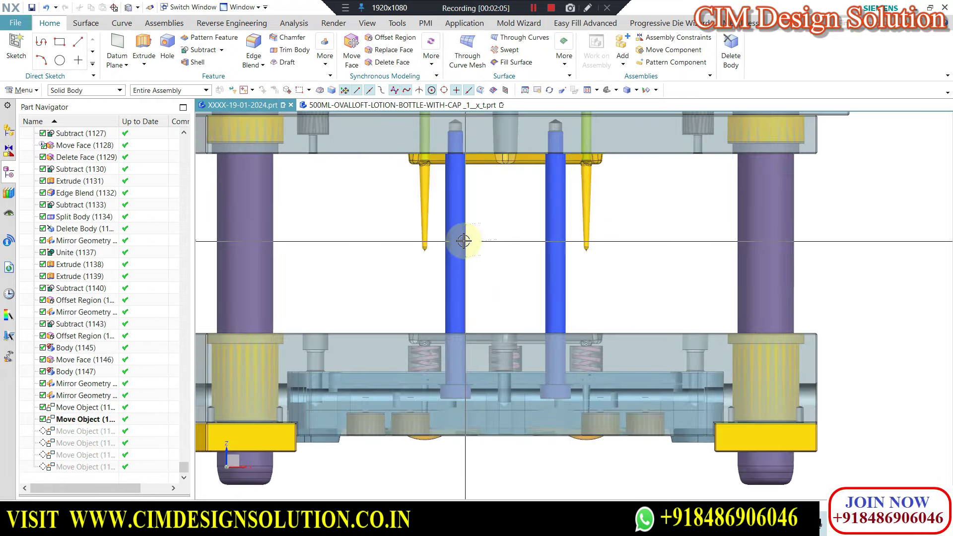
{"action": "scroll", "coordinate": [447, 258], "scroll_direction": "down", "scroll_amount": 2}
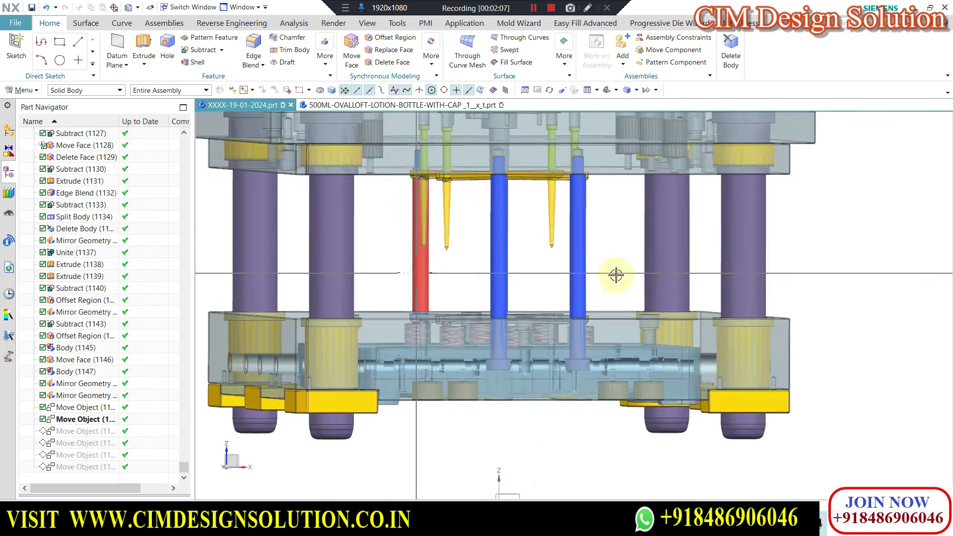
{"action": "scroll", "coordinate": [769, 273], "scroll_direction": "down", "scroll_amount": 2}
{"action": "scroll", "coordinate": [536, 333], "scroll_direction": "up", "scroll_amount": 3}
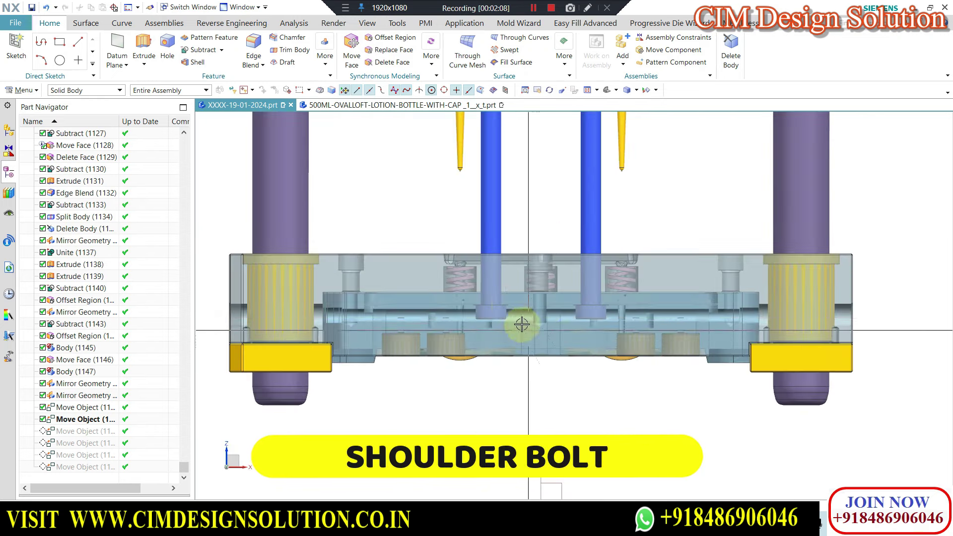
{"action": "middle_click_drag", "start_coordinate": [505, 324], "coordinate": [802, 187]}
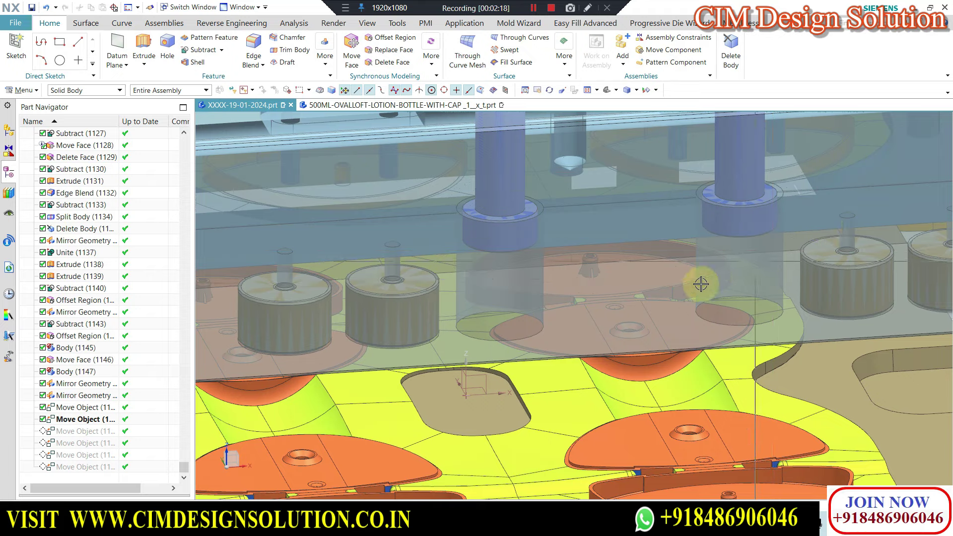
{"action": "scroll", "coordinate": [701, 284], "scroll_direction": "down", "scroll_amount": 5}
{"action": "key", "text": "ctrl+alt+f"}
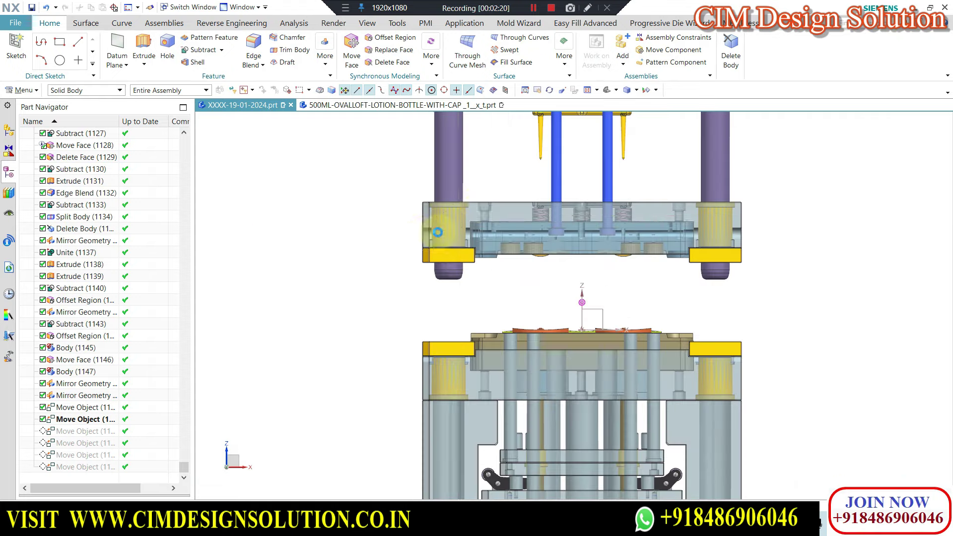
{"action": "scroll", "coordinate": [499, 260], "scroll_direction": "down", "scroll_amount": 1}
{"action": "scroll", "coordinate": [476, 214], "scroll_direction": "down", "scroll_amount": 1}
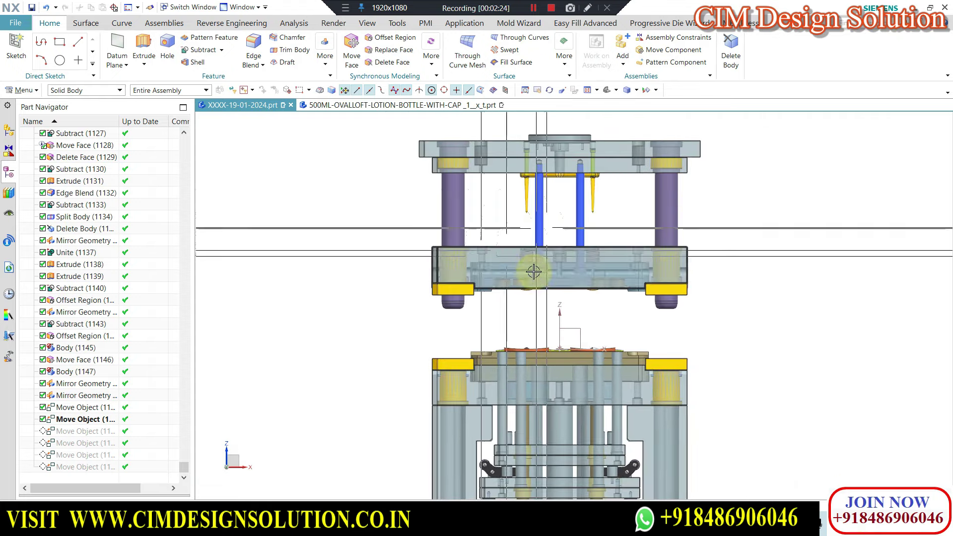
{"action": "scroll", "coordinate": [478, 233], "scroll_direction": "up", "scroll_amount": 1}
{"action": "scroll", "coordinate": [511, 272], "scroll_direction": "up", "scroll_amount": 1}
{"action": "scroll", "coordinate": [528, 186], "scroll_direction": "up", "scroll_amount": 2}
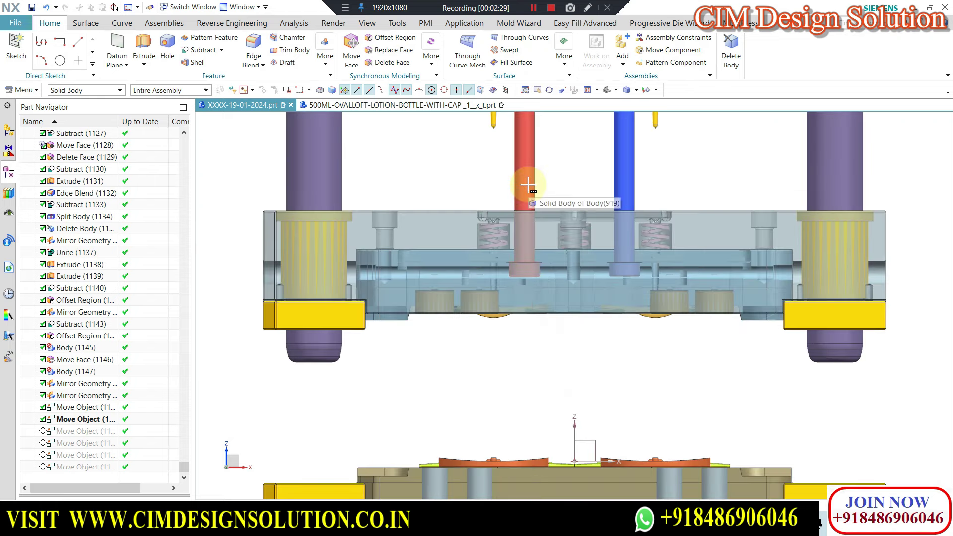
{"action": "scroll", "coordinate": [521, 255], "scroll_direction": "up", "scroll_amount": 1}
{"action": "scroll", "coordinate": [585, 241], "scroll_direction": "up", "scroll_amount": 1}
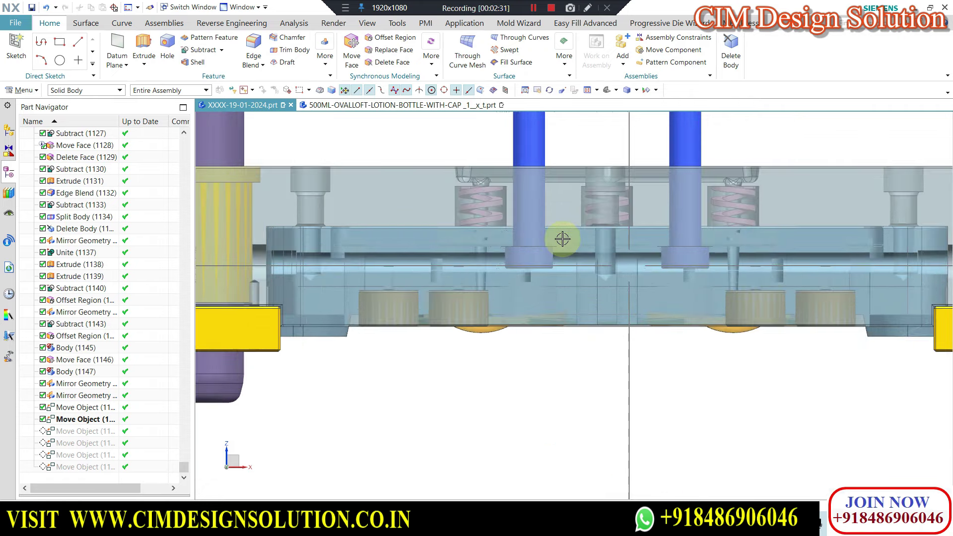
{"action": "scroll", "coordinate": [456, 243], "scroll_direction": "down", "scroll_amount": 2}
{"action": "scroll", "coordinate": [456, 243], "scroll_direction": "down", "scroll_amount": 2}
{"action": "middle_click_drag", "start_coordinate": [455, 243], "coordinate": [352, 234]}
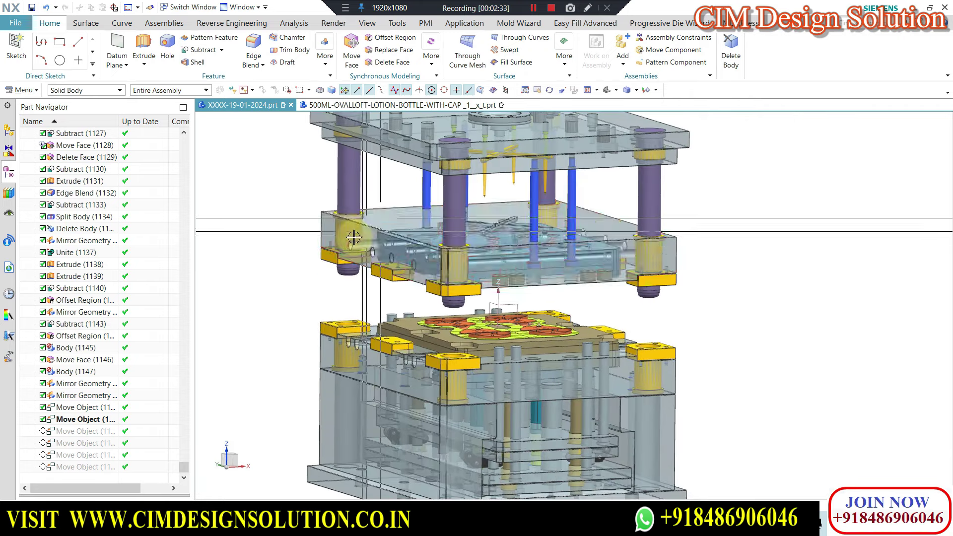
{"action": "scroll", "coordinate": [408, 193], "scroll_direction": "up", "scroll_amount": 1}
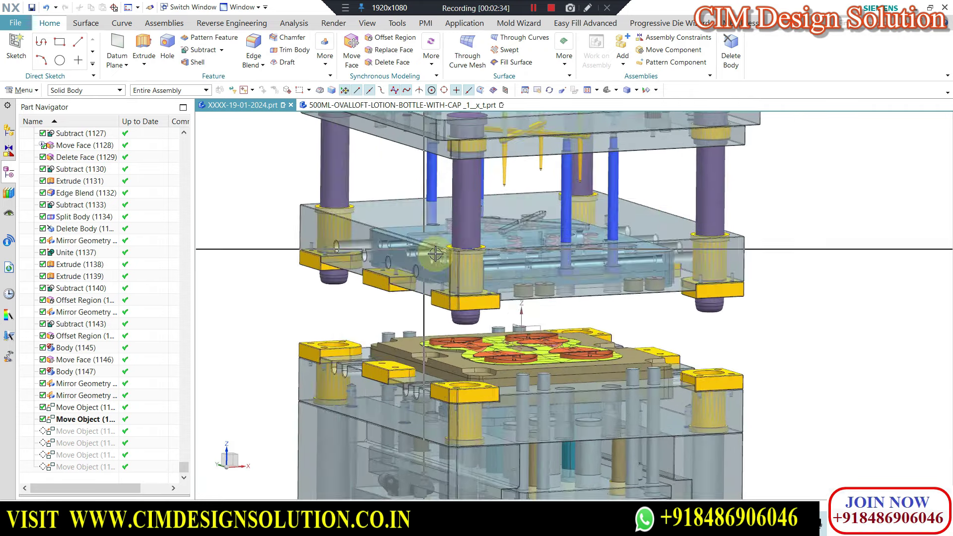
{"action": "scroll", "coordinate": [330, 210], "scroll_direction": "down", "scroll_amount": 1}
{"action": "scroll", "coordinate": [500, 241], "scroll_direction": "down", "scroll_amount": 1}
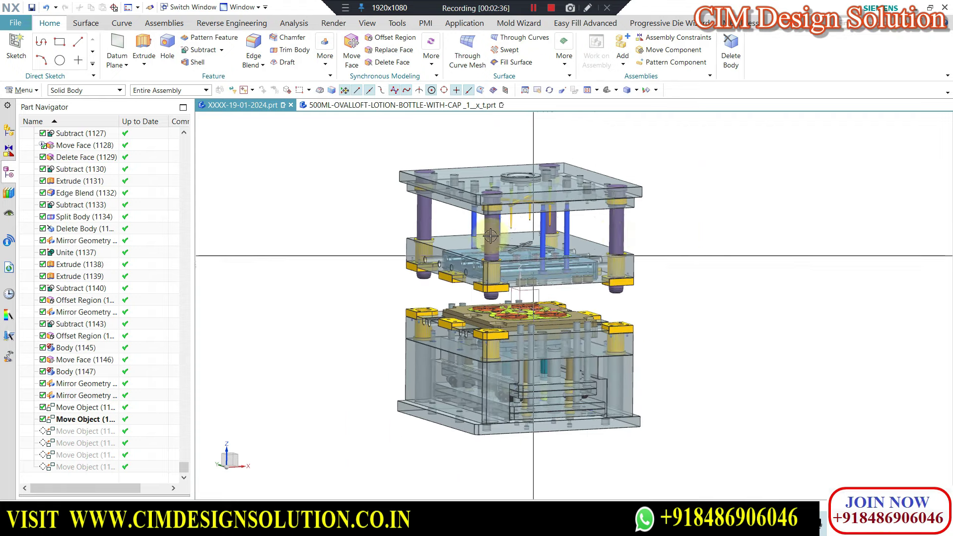
{"action": "scroll", "coordinate": [451, 212], "scroll_direction": "up", "scroll_amount": 3}
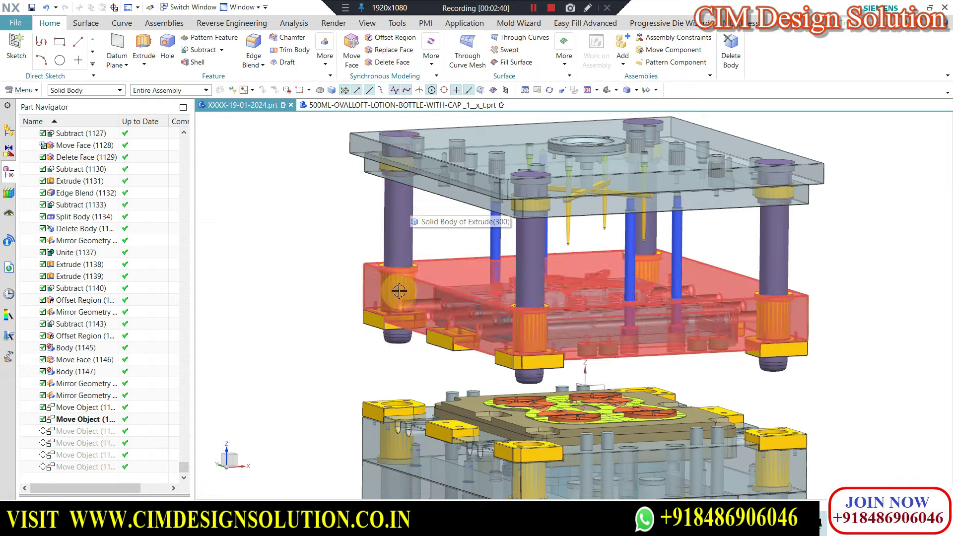
{"action": "scroll", "coordinate": [398, 283], "scroll_direction": "up", "scroll_amount": 3}
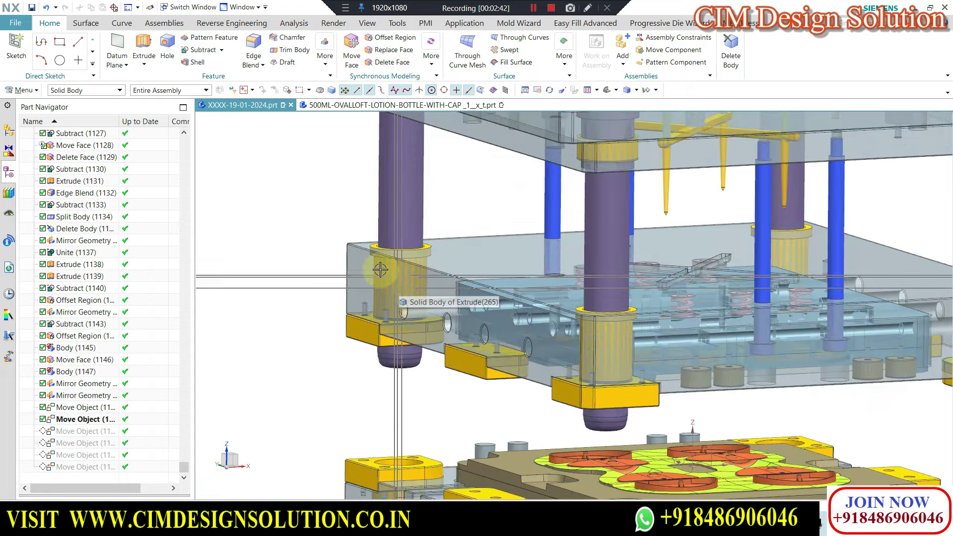
{"action": "scroll", "coordinate": [380, 269], "scroll_direction": "down", "scroll_amount": 3}
{"action": "scroll", "coordinate": [391, 277], "scroll_direction": "up", "scroll_amount": 2}
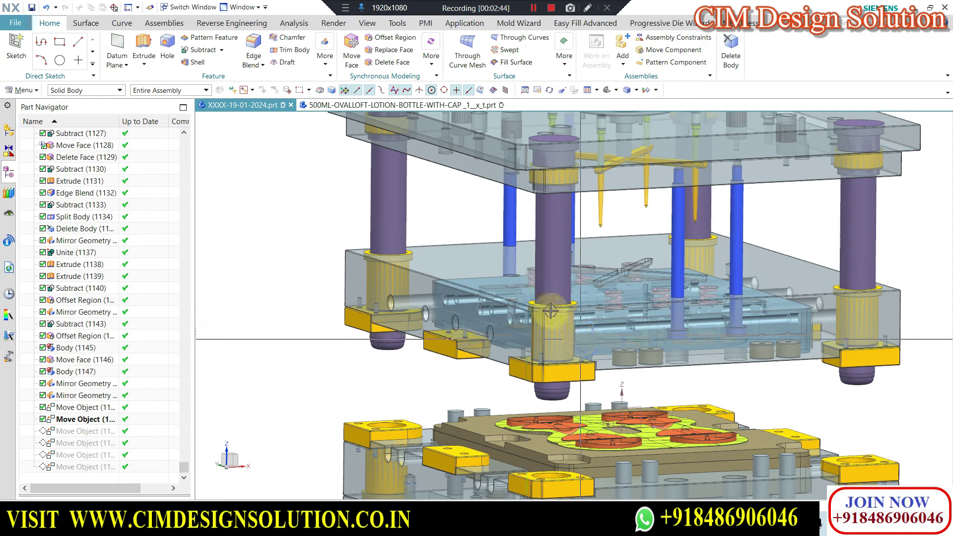
{"action": "scroll", "coordinate": [399, 297], "scroll_direction": "down", "scroll_amount": 2}
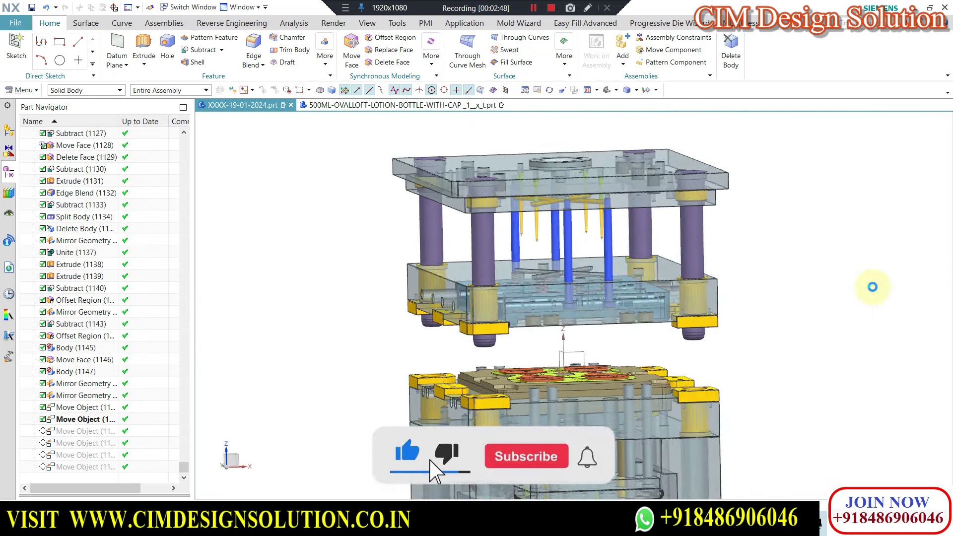
{"action": "key", "text": "ctrl+alt+f"}
{"action": "scroll", "coordinate": [520, 271], "scroll_direction": "up", "scroll_amount": 3}
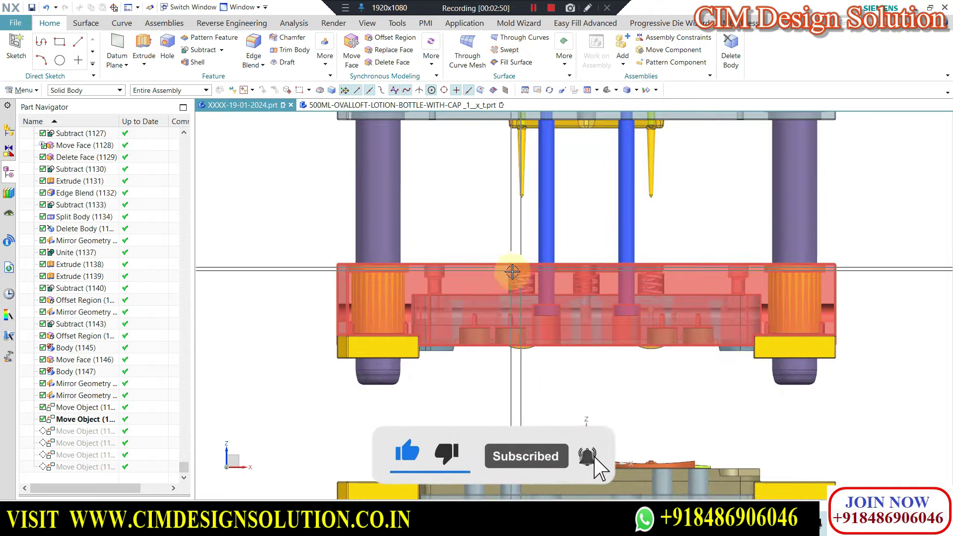
{"action": "middle_click_drag", "start_coordinate": [520, 271], "coordinate": [511, 264]}
{"action": "scroll", "coordinate": [511, 263], "scroll_direction": "up", "scroll_amount": 2}
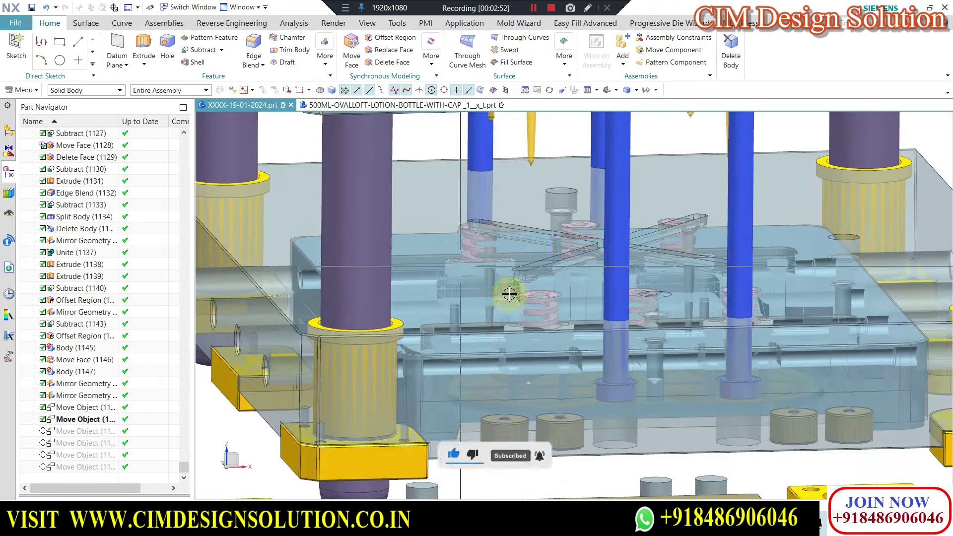
{"action": "scroll", "coordinate": [511, 264], "scroll_direction": "down", "scroll_amount": 2}
{"action": "scroll", "coordinate": [534, 255], "scroll_direction": "down", "scroll_amount": 2}
{"action": "scroll", "coordinate": [534, 254], "scroll_direction": "up", "scroll_amount": 2}
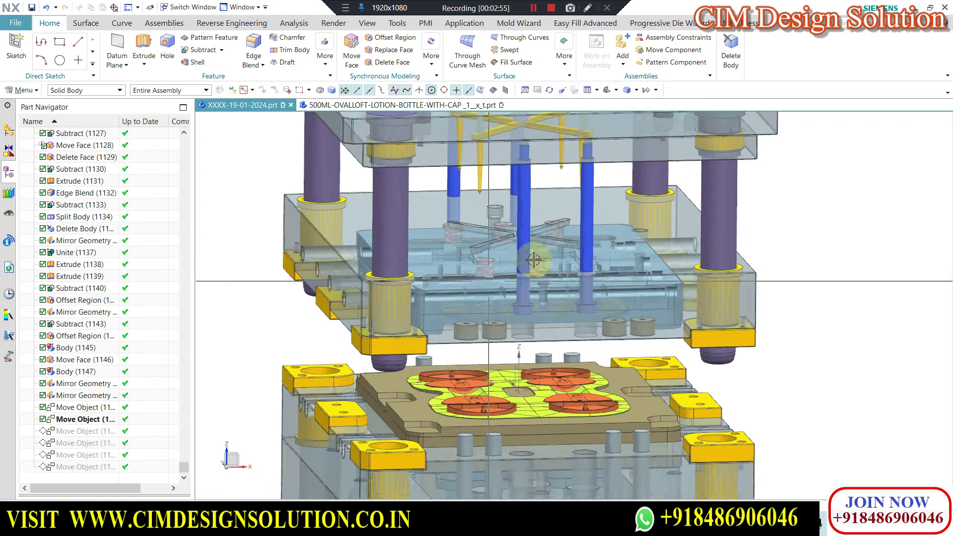
{"action": "scroll", "coordinate": [489, 243], "scroll_direction": "up", "scroll_amount": 2}
{"action": "scroll", "coordinate": [807, 219], "scroll_direction": "down", "scroll_amount": 3}
{"action": "key", "text": "ctrl+alt+f"}
{"action": "scroll", "coordinate": [593, 236], "scroll_direction": "down", "scroll_amount": 2}
{"action": "scroll", "coordinate": [593, 236], "scroll_direction": "up", "scroll_amount": 1}
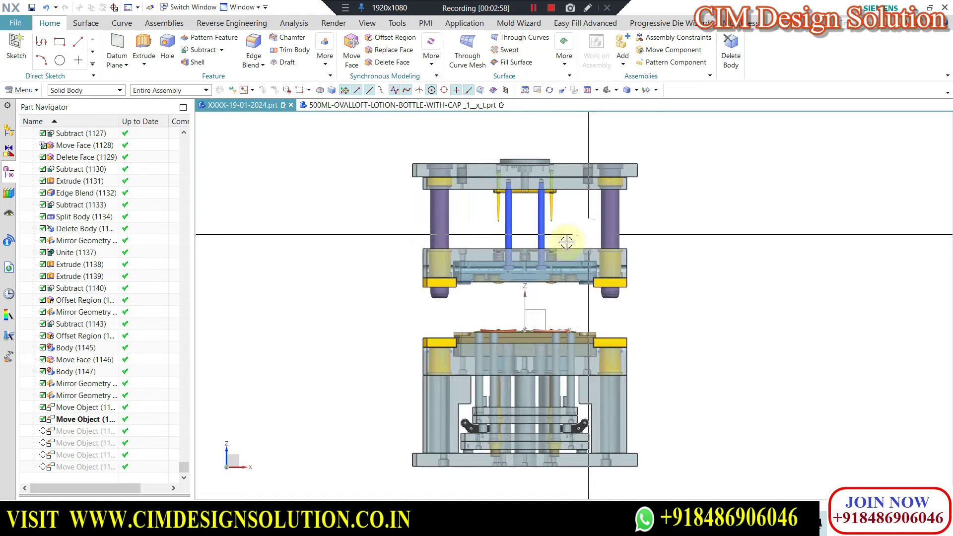
- Advance the mold to the next Move Object (1153) opening step and orbit into a 3-D view
{"action": "right_click", "coordinate": [92, 437]}
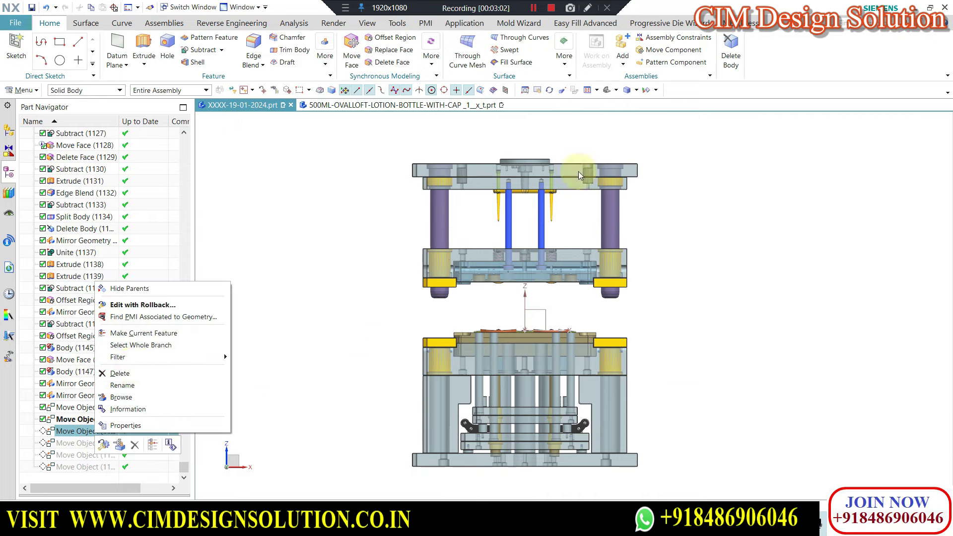
{"action": "left_click", "coordinate": [138, 334]}
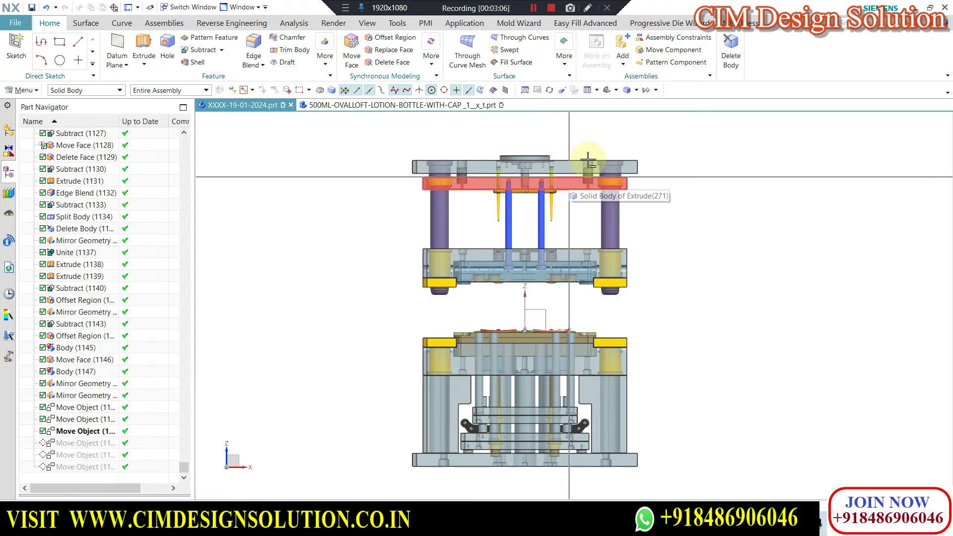
{"action": "mouse_move", "coordinate": [559, 149]}
{"action": "middle_mouse_down"}
{"action": "mouse_move", "coordinate": [494, 229]}
{"action": "mouse_move", "coordinate": [467, 295]}
{"action": "middle_mouse_up"}
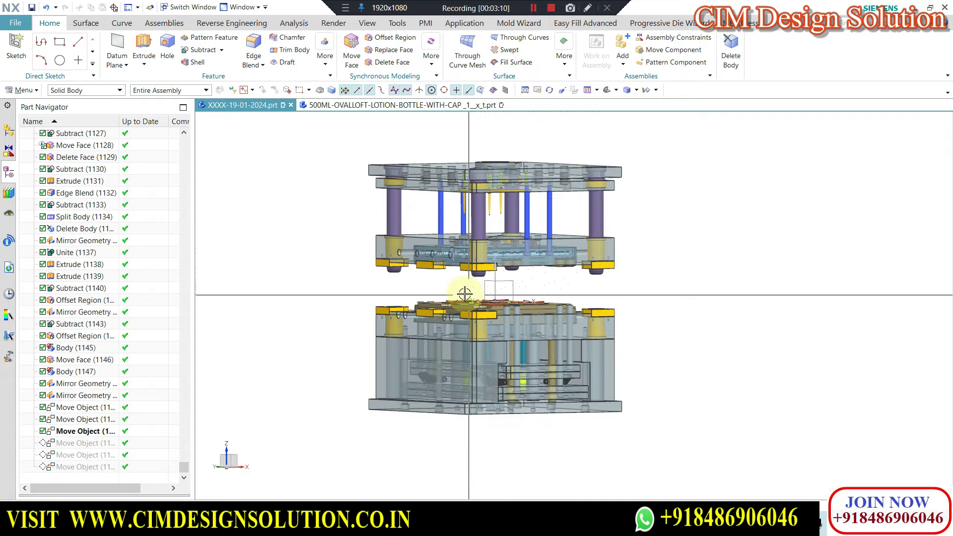
{"action": "scroll", "coordinate": [466, 294], "scroll_direction": "up", "scroll_amount": 3}
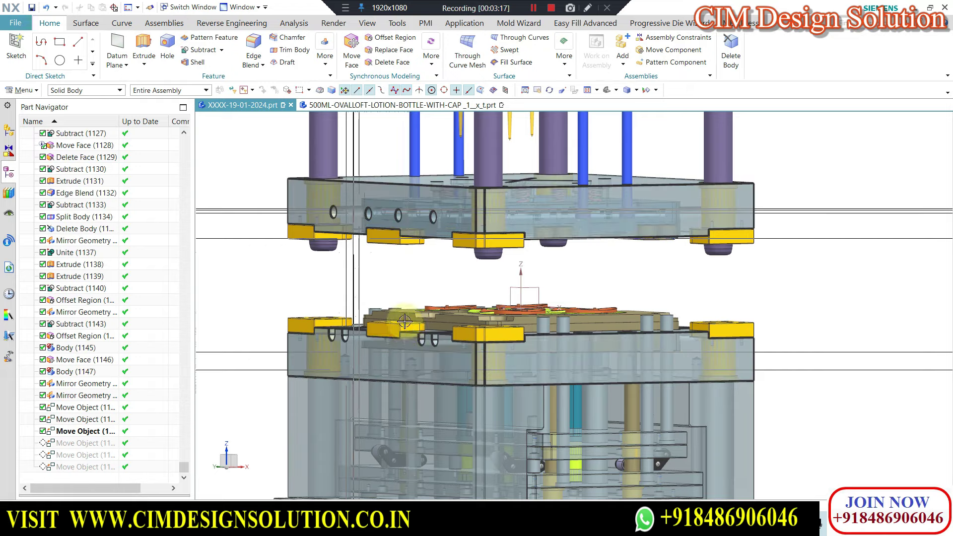
{"action": "scroll", "coordinate": [404, 322], "scroll_direction": "down", "scroll_amount": 3}
{"action": "scroll", "coordinate": [407, 260], "scroll_direction": "up", "scroll_amount": 3}
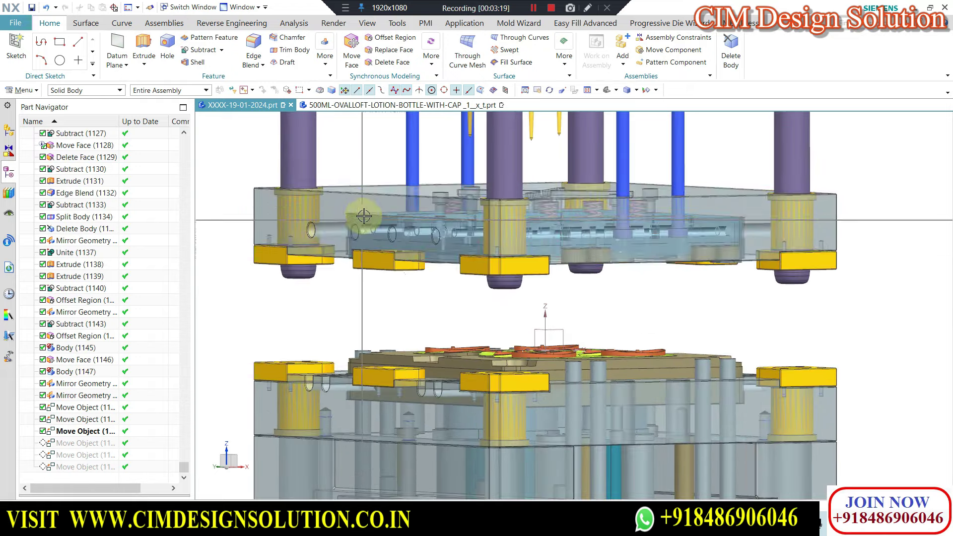
{"action": "scroll", "coordinate": [364, 216], "scroll_direction": "down", "scroll_amount": 2}
{"action": "scroll", "coordinate": [505, 243], "scroll_direction": "up", "scroll_amount": 1}
{"action": "scroll", "coordinate": [446, 298], "scroll_direction": "up", "scroll_amount": 1}
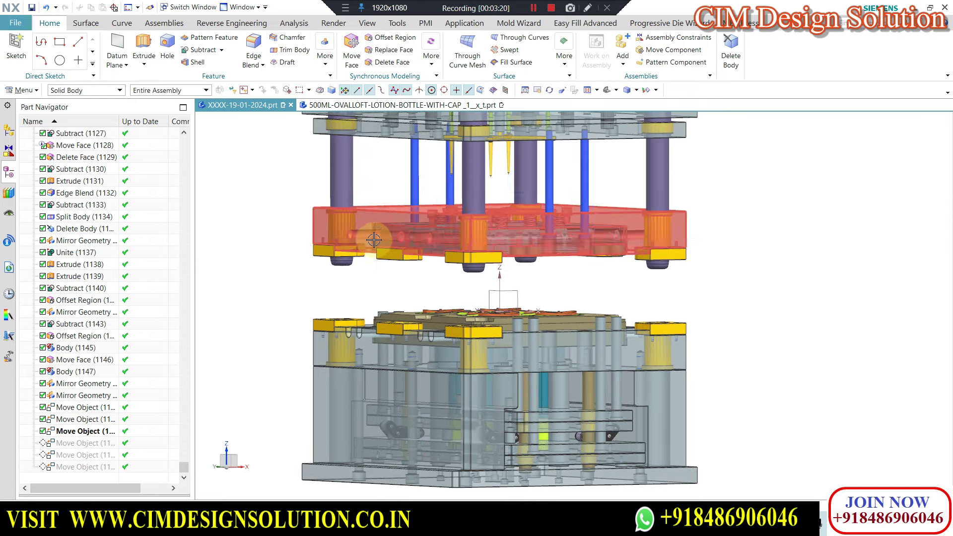
{"action": "scroll", "coordinate": [397, 342], "scroll_direction": "up", "scroll_amount": 1}
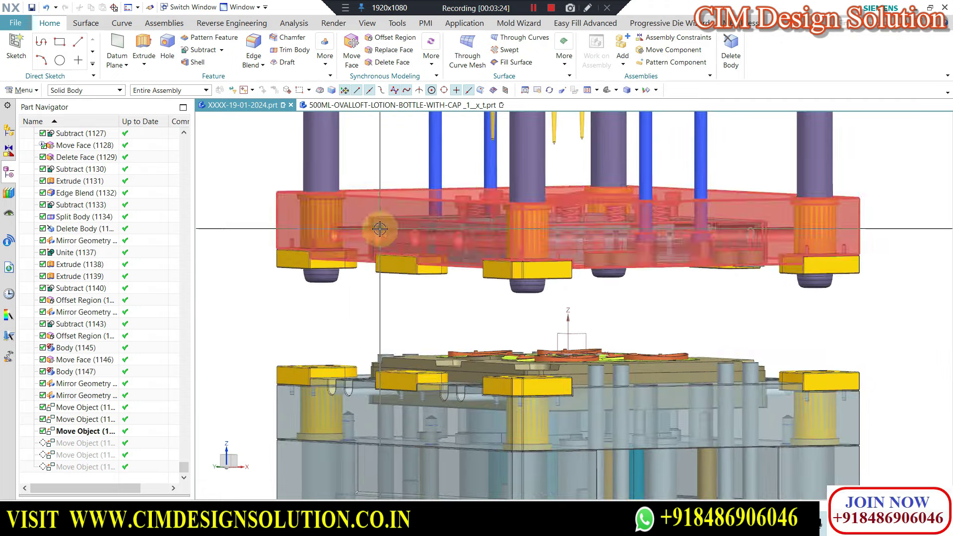
- Reset to trimetric, fit the whole mold, then view it straight from the front
{"action": "key", "text": "Home"}
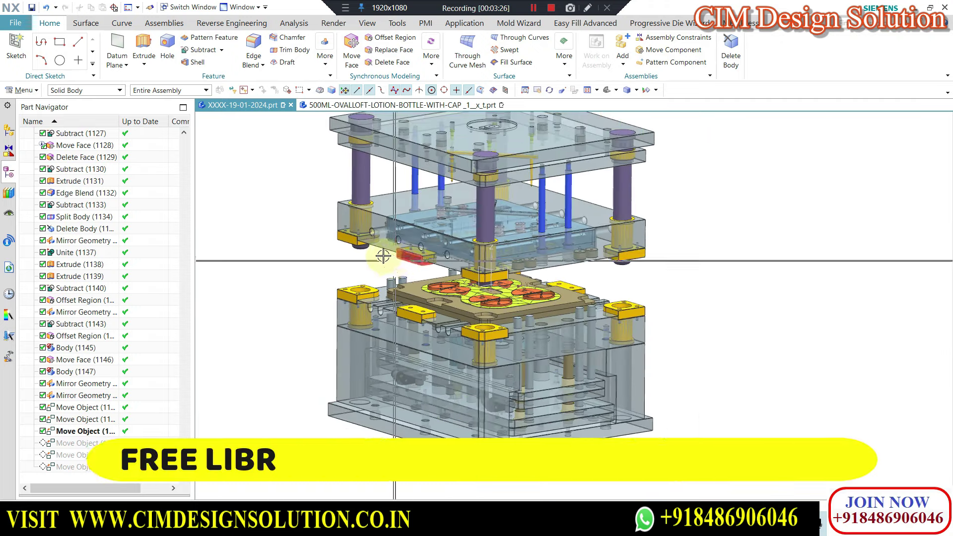
{"action": "scroll", "coordinate": [382, 217], "scroll_direction": "up", "scroll_amount": 1}
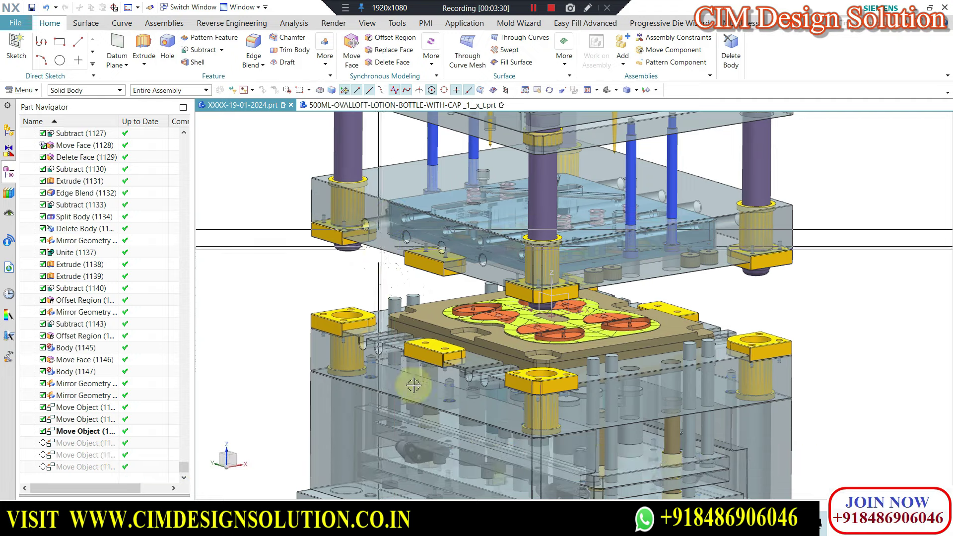
{"action": "scroll", "coordinate": [486, 288], "scroll_direction": "down", "scroll_amount": 2}
{"action": "scroll", "coordinate": [461, 268], "scroll_direction": "up", "scroll_amount": 3}
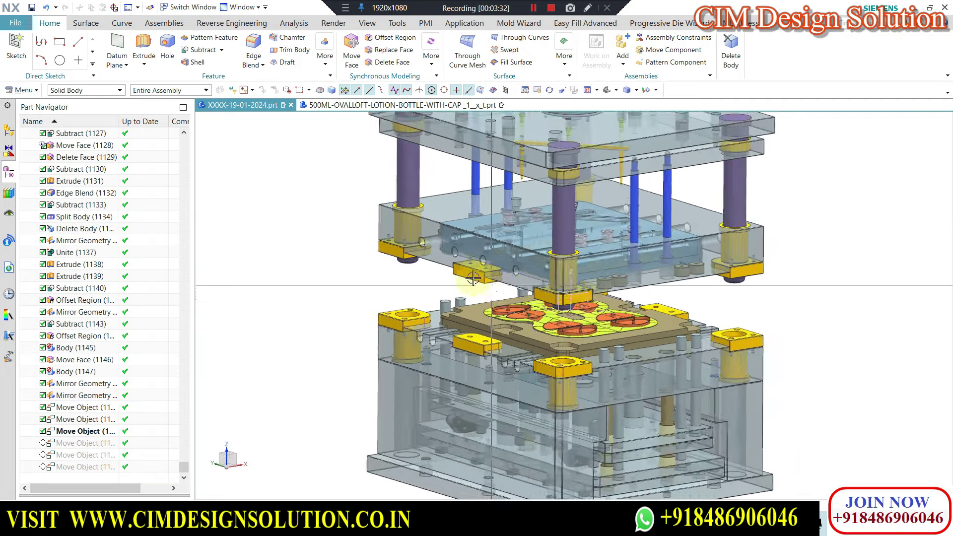
{"action": "key", "text": "ctrl+f"}
{"action": "key", "text": "ctrl+alt+f"}
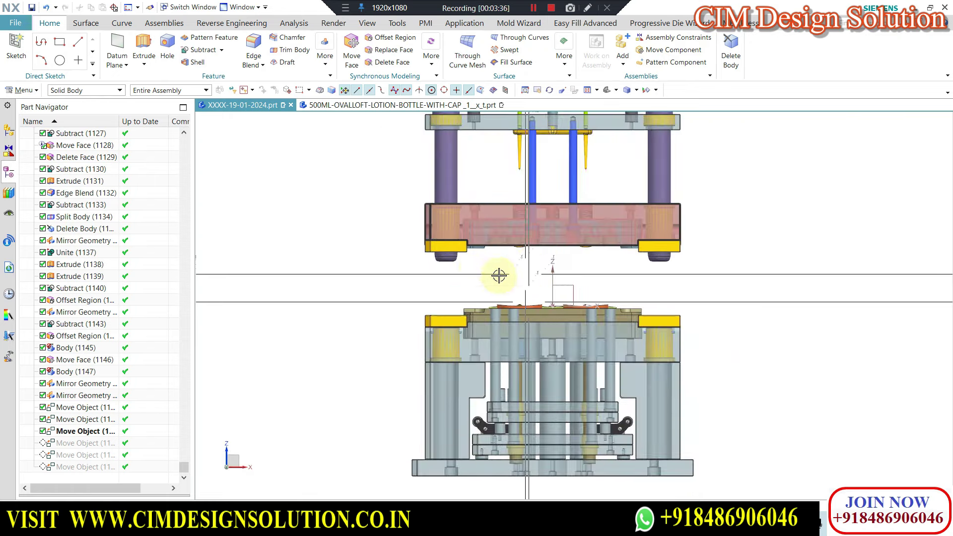
- Tilt and zoom in on the upper plates, yellow runner and puller pins for close inspection
{"action": "middle_click_drag", "start_coordinate": [518, 279], "coordinate": [731, 242]}
{"action": "scroll", "coordinate": [731, 241], "scroll_direction": "down", "scroll_amount": 3}
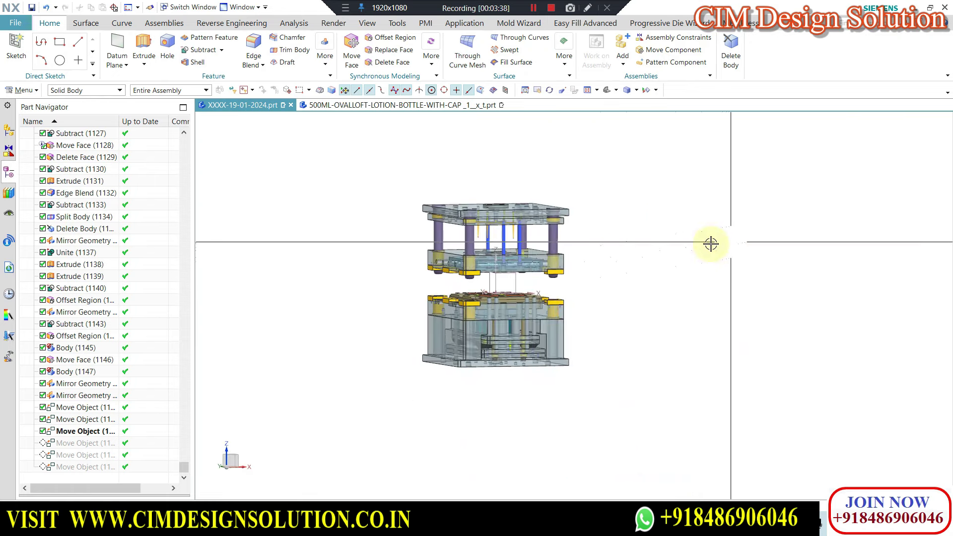
{"action": "scroll", "coordinate": [438, 272], "scroll_direction": "up", "scroll_amount": 2}
{"action": "scroll", "coordinate": [392, 187], "scroll_direction": "up", "scroll_amount": 3}
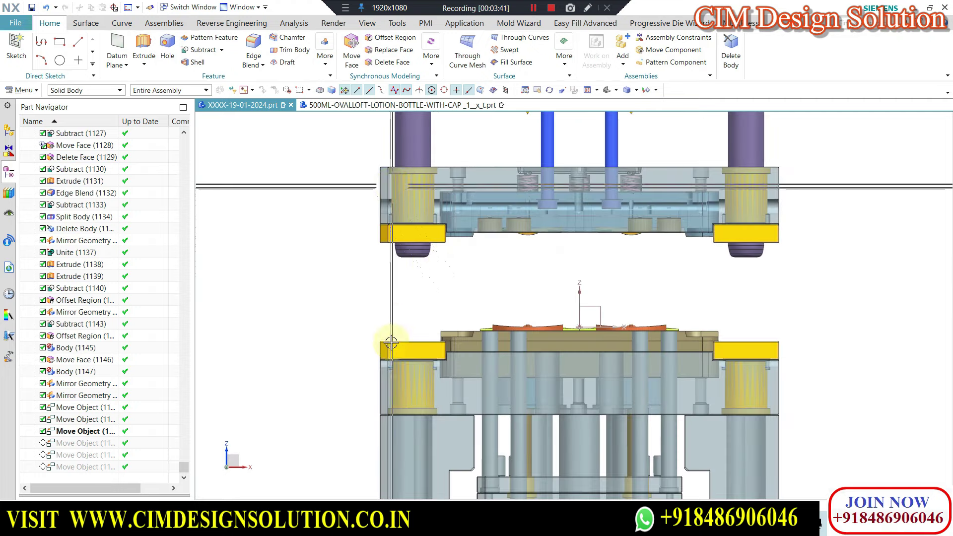
{"action": "scroll", "coordinate": [399, 212], "scroll_direction": "down", "scroll_amount": 2}
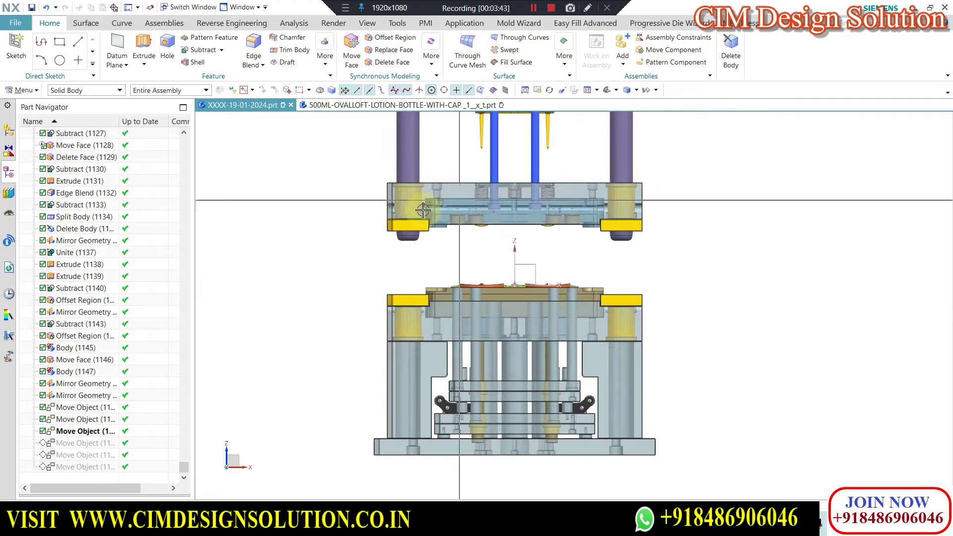
{"action": "scroll", "coordinate": [458, 255], "scroll_direction": "down", "scroll_amount": 2}
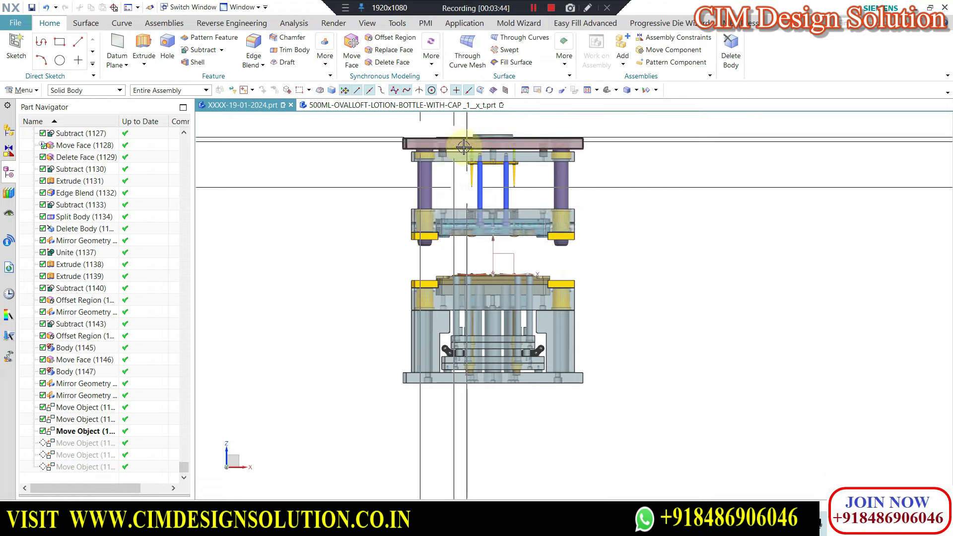
{"action": "scroll", "coordinate": [434, 266], "scroll_direction": "up", "scroll_amount": 2}
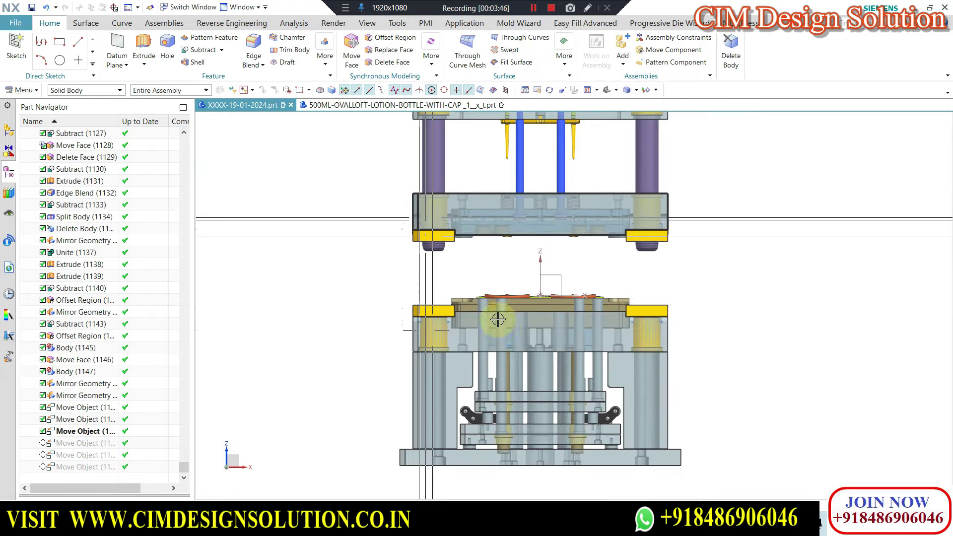
{"action": "scroll", "coordinate": [496, 278], "scroll_direction": "up", "scroll_amount": 1}
{"action": "scroll", "coordinate": [504, 271], "scroll_direction": "up", "scroll_amount": 3}
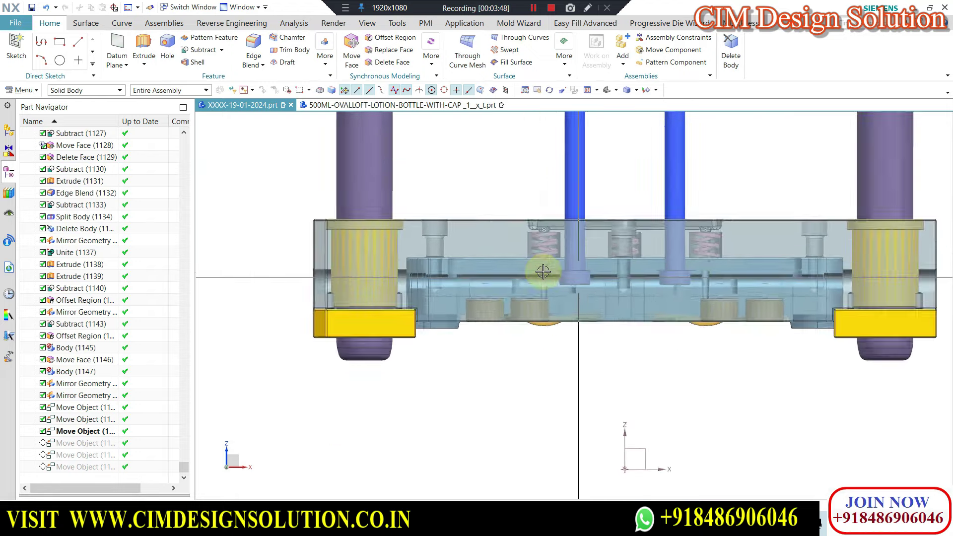
{"action": "scroll", "coordinate": [543, 272], "scroll_direction": "down", "scroll_amount": 4}
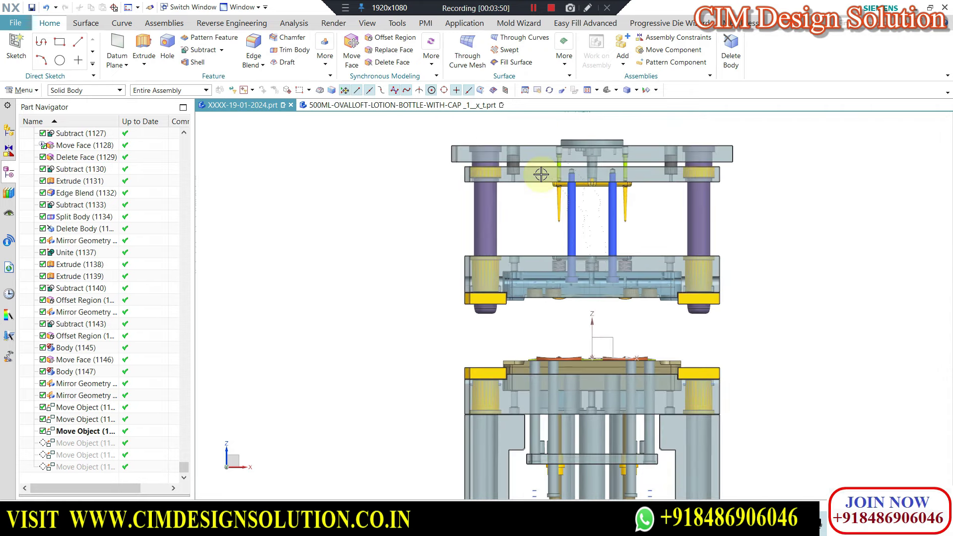
{"action": "scroll", "coordinate": [540, 174], "scroll_direction": "up", "scroll_amount": 1}
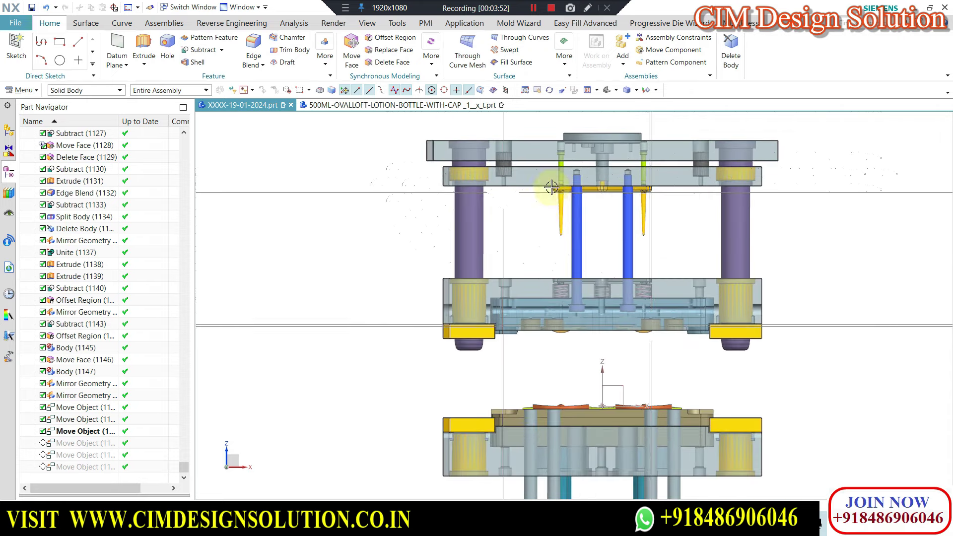
{"action": "scroll", "coordinate": [527, 171], "scroll_direction": "up", "scroll_amount": 4}
{"action": "scroll", "coordinate": [471, 158], "scroll_direction": "down", "scroll_amount": 2}
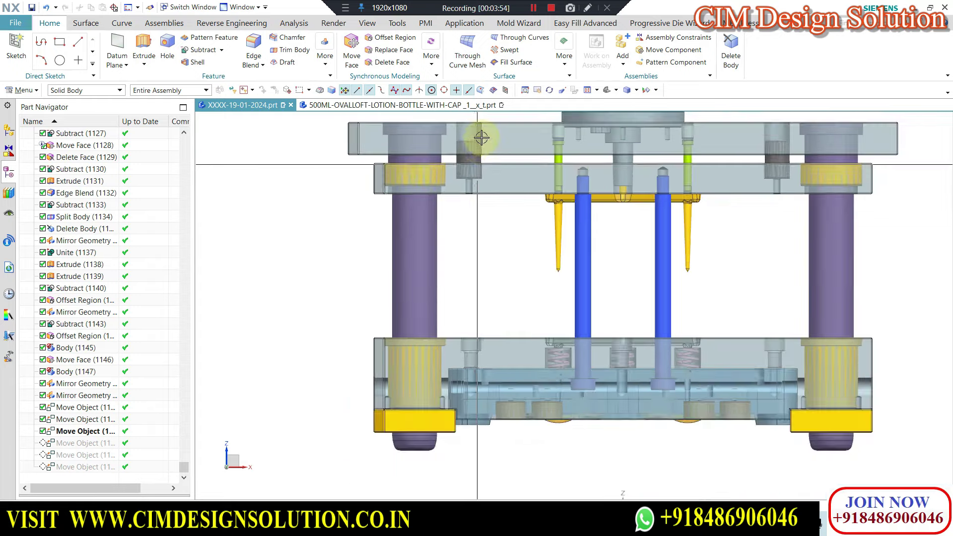
{"action": "scroll", "coordinate": [474, 144], "scroll_direction": "up", "scroll_amount": 2}
{"action": "scroll", "coordinate": [462, 178], "scroll_direction": "up", "scroll_amount": 1}
{"action": "scroll", "coordinate": [462, 177], "scroll_direction": "down", "scroll_amount": 2}
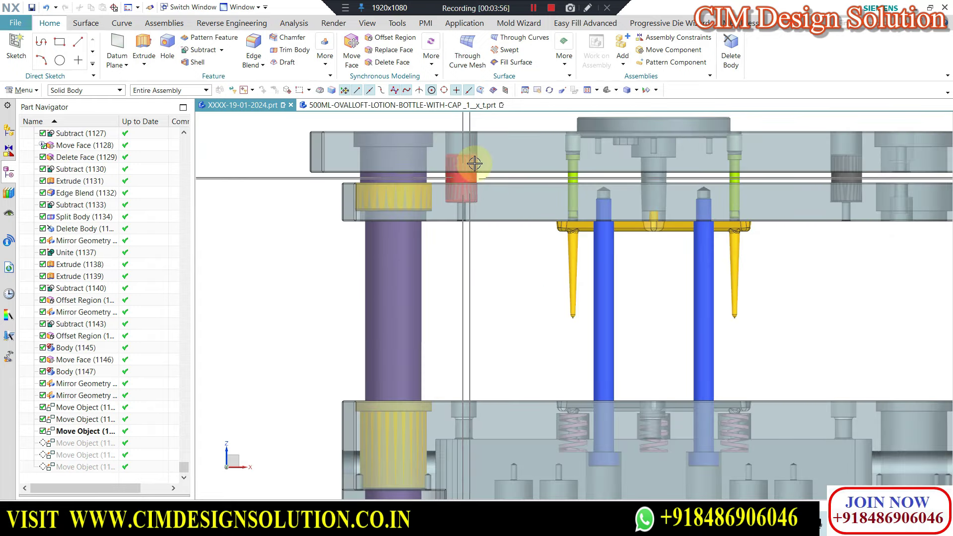
{"action": "scroll", "coordinate": [630, 193], "scroll_direction": "down", "scroll_amount": 2}
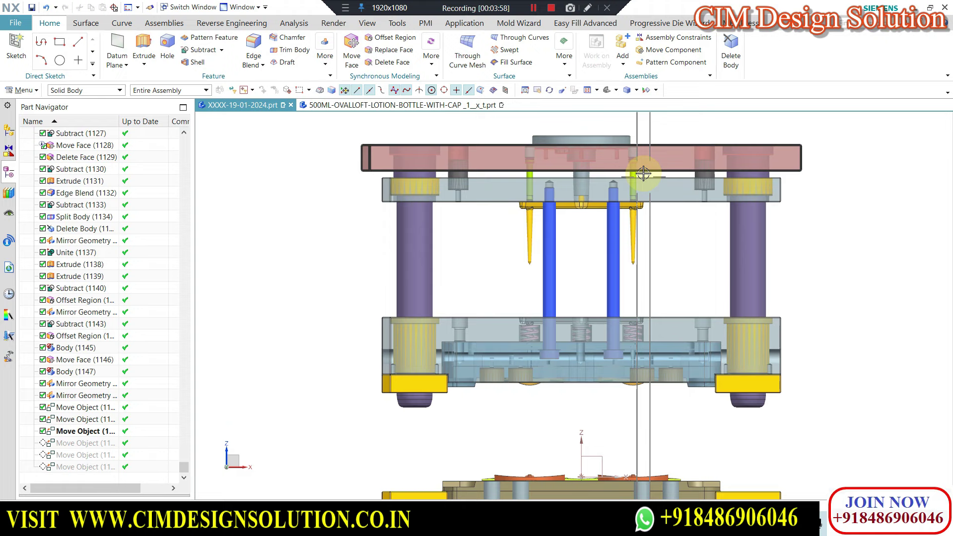
{"action": "scroll", "coordinate": [613, 168], "scroll_direction": "up", "scroll_amount": 2}
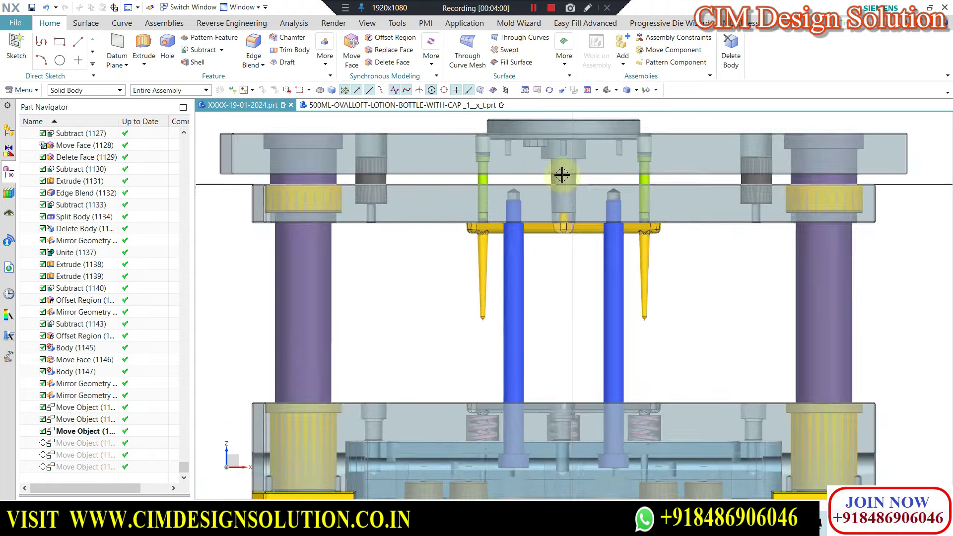
{"action": "scroll", "coordinate": [562, 175], "scroll_direction": "up", "scroll_amount": 2}
{"action": "scroll", "coordinate": [556, 187], "scroll_direction": "up", "scroll_amount": 2}
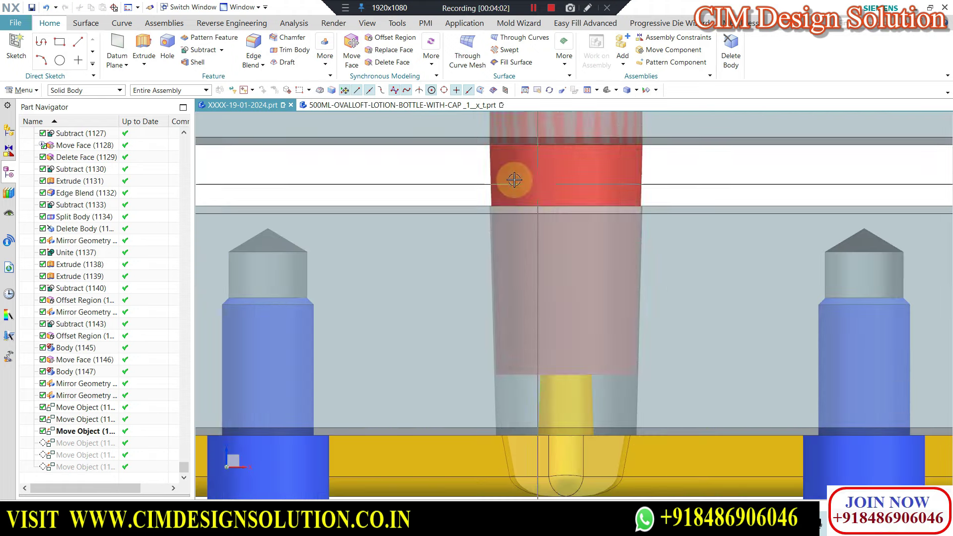
{"action": "scroll", "coordinate": [511, 189], "scroll_direction": "down", "scroll_amount": 1}
{"action": "scroll", "coordinate": [501, 208], "scroll_direction": "down", "scroll_amount": 1}
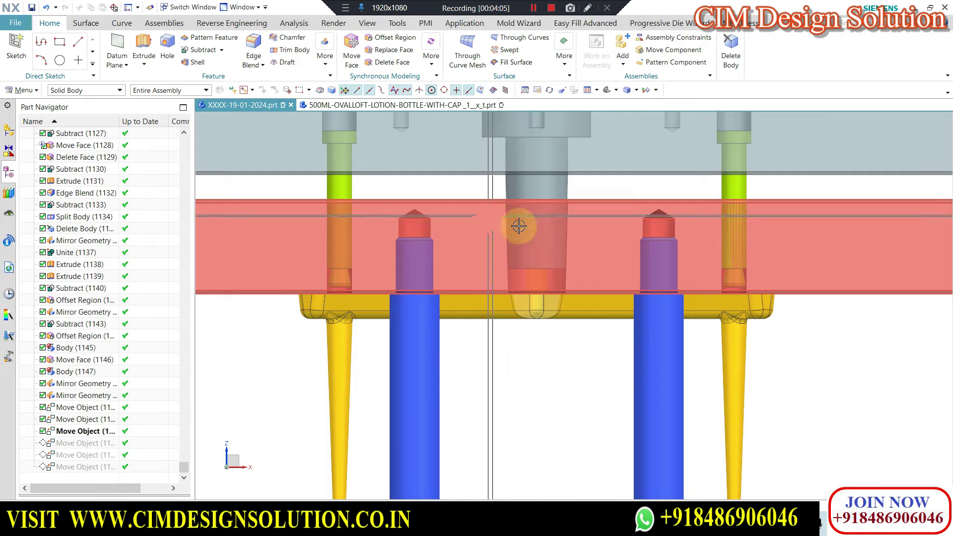
{"action": "scroll", "coordinate": [518, 226], "scroll_direction": "up", "scroll_amount": 3}
{"action": "scroll", "coordinate": [628, 198], "scroll_direction": "up", "scroll_amount": 2}
{"action": "scroll", "coordinate": [560, 225], "scroll_direction": "down", "scroll_amount": 1}
{"action": "scroll", "coordinate": [541, 225], "scroll_direction": "down", "scroll_amount": 1}
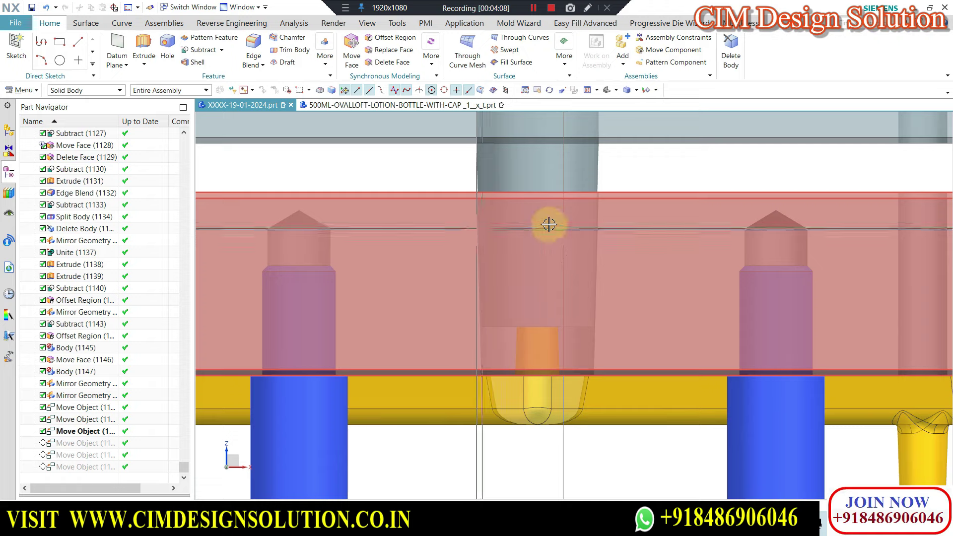
{"action": "scroll", "coordinate": [549, 224], "scroll_direction": "down", "scroll_amount": 2}
{"action": "scroll", "coordinate": [519, 213], "scroll_direction": "up", "scroll_amount": 1}
{"action": "scroll", "coordinate": [517, 223], "scroll_direction": "up", "scroll_amount": 1}
{"action": "scroll", "coordinate": [504, 232], "scroll_direction": "up", "scroll_amount": 3}
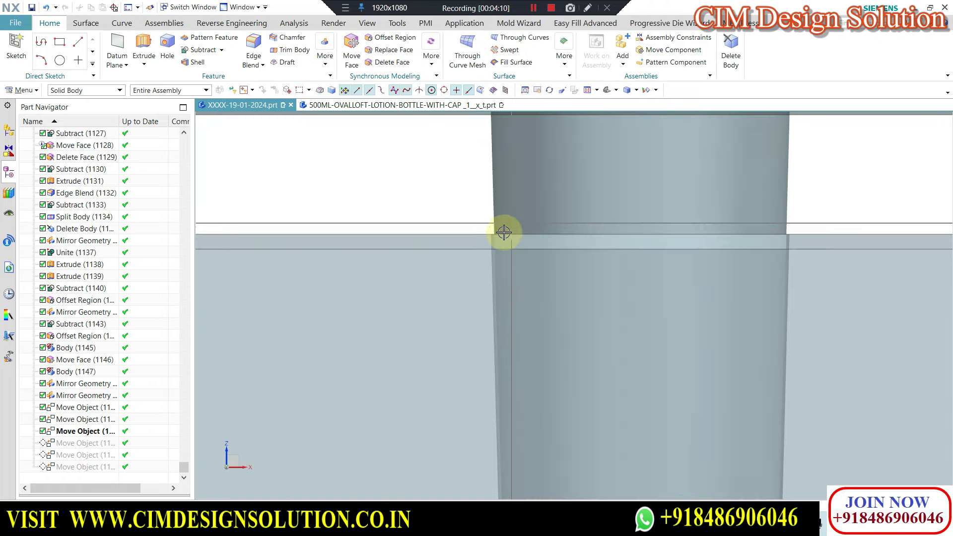
{"action": "scroll", "coordinate": [504, 232], "scroll_direction": "up", "scroll_amount": 2}
{"action": "scroll", "coordinate": [504, 191], "scroll_direction": "down", "scroll_amount": 1}
{"action": "scroll", "coordinate": [542, 192], "scroll_direction": "down", "scroll_amount": 1}
{"action": "scroll", "coordinate": [574, 198], "scroll_direction": "down", "scroll_amount": 1}
{"action": "scroll", "coordinate": [615, 231], "scroll_direction": "down", "scroll_amount": 1}
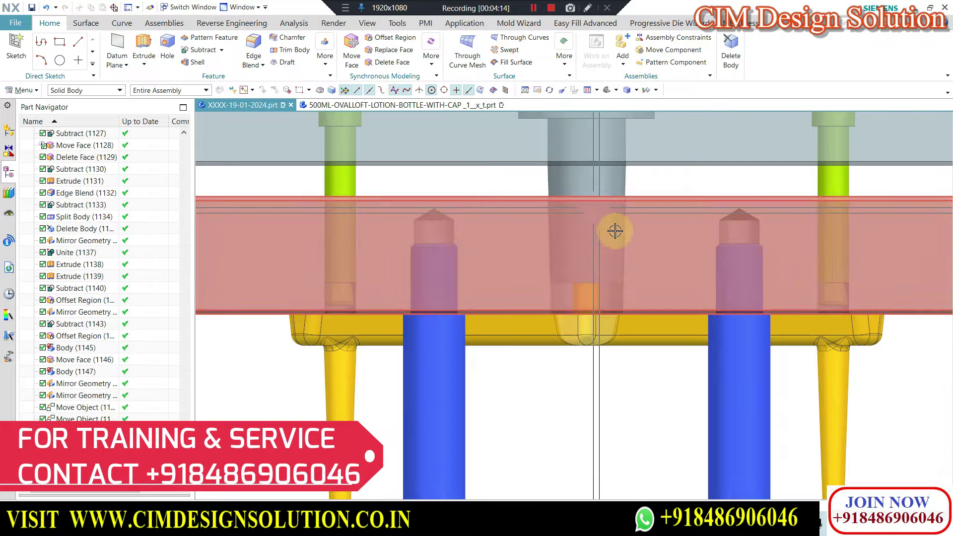
{"action": "scroll", "coordinate": [615, 231], "scroll_direction": "down", "scroll_amount": 1}
{"action": "scroll", "coordinate": [521, 215], "scroll_direction": "down", "scroll_amount": 1}
{"action": "scroll", "coordinate": [489, 260], "scroll_direction": "up", "scroll_amount": 1}
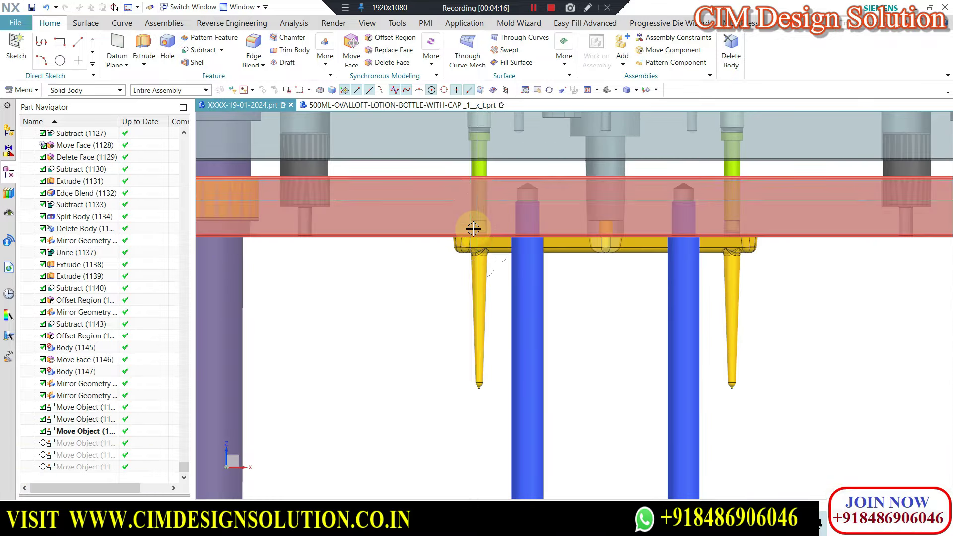
{"action": "scroll", "coordinate": [473, 229], "scroll_direction": "down", "scroll_amount": 2}
{"action": "scroll", "coordinate": [414, 205], "scroll_direction": "up", "scroll_amount": 1}
{"action": "scroll", "coordinate": [521, 268], "scroll_direction": "up", "scroll_amount": 2}
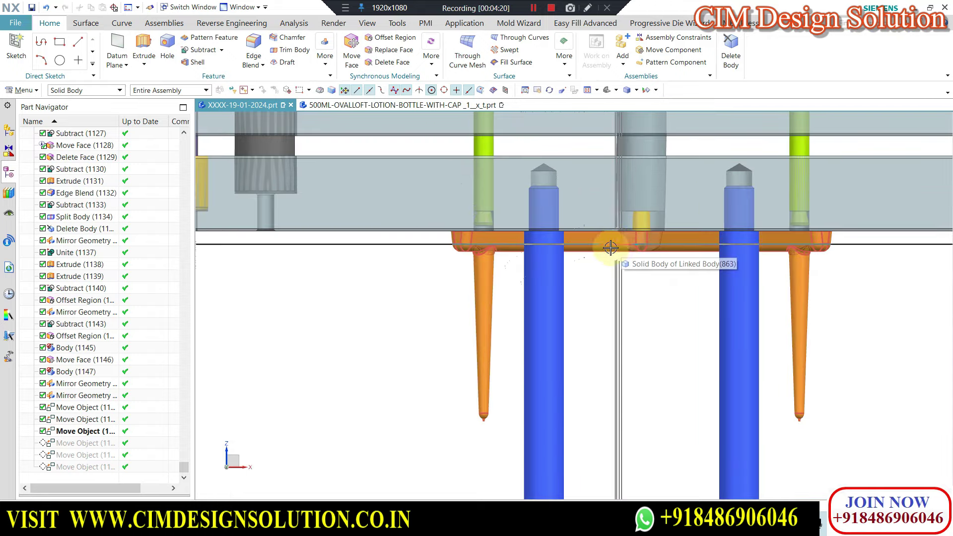
{"action": "scroll", "coordinate": [608, 243], "scroll_direction": "down", "scroll_amount": 3}
{"action": "scroll", "coordinate": [602, 240], "scroll_direction": "up", "scroll_amount": 1}
{"action": "scroll", "coordinate": [615, 209], "scroll_direction": "up", "scroll_amount": 2}
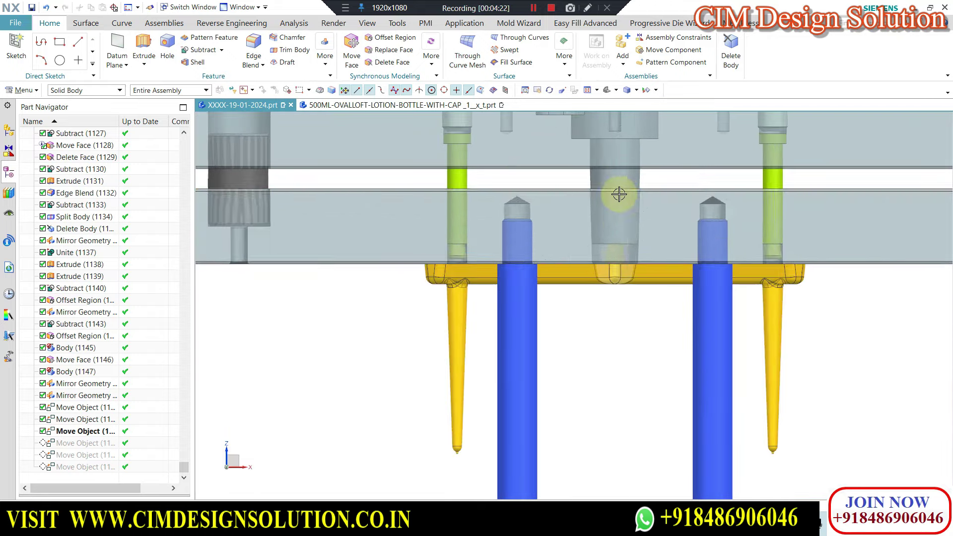
{"action": "scroll", "coordinate": [479, 286], "scroll_direction": "up", "scroll_amount": 3}
{"action": "scroll", "coordinate": [478, 196], "scroll_direction": "up", "scroll_amount": 3}
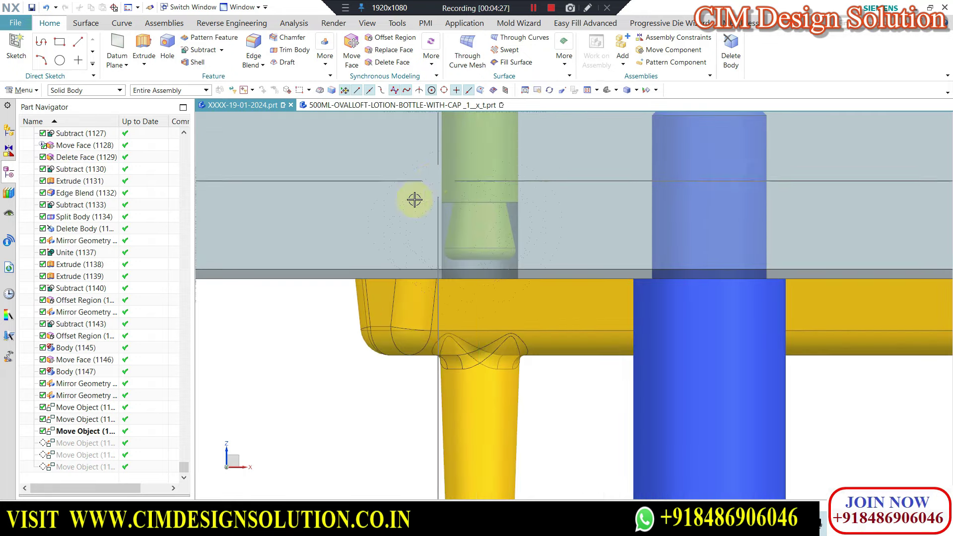
{"action": "scroll", "coordinate": [451, 247], "scroll_direction": "down", "scroll_amount": 3}
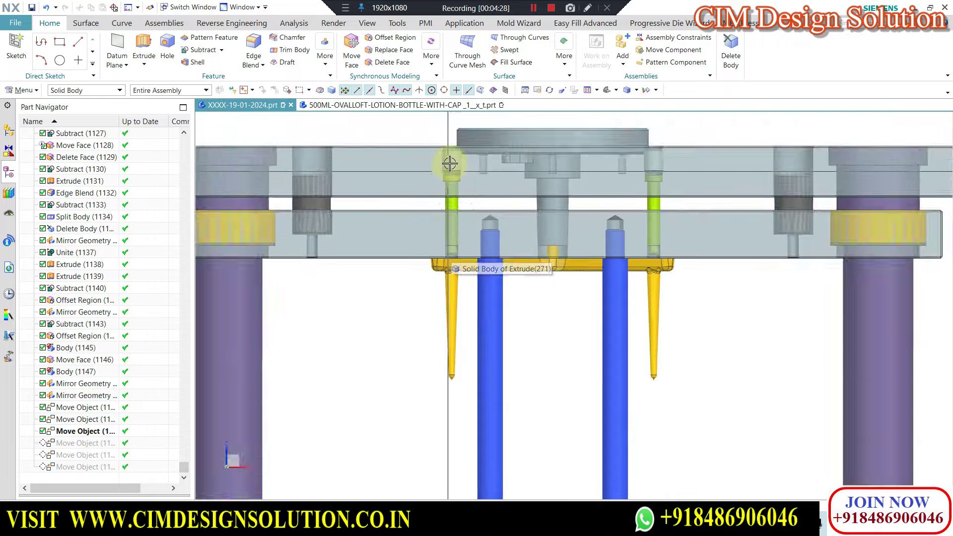
{"action": "scroll", "coordinate": [456, 206], "scroll_direction": "down", "scroll_amount": 3}
- Orbit the opened mold to an angled 3-D view and zoom around it
{"action": "middle_click_drag", "start_coordinate": [493, 206], "coordinate": [376, 220]}
{"action": "scroll", "coordinate": [376, 220], "scroll_direction": "up", "scroll_amount": 2}
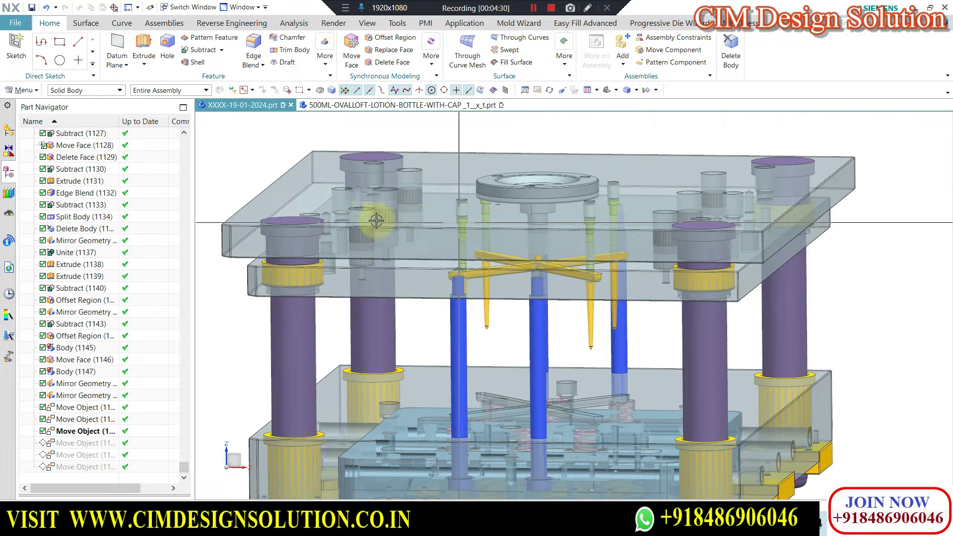
{"action": "scroll", "coordinate": [376, 220], "scroll_direction": "up", "scroll_amount": 1}
{"action": "scroll", "coordinate": [382, 213], "scroll_direction": "up", "scroll_amount": 3}
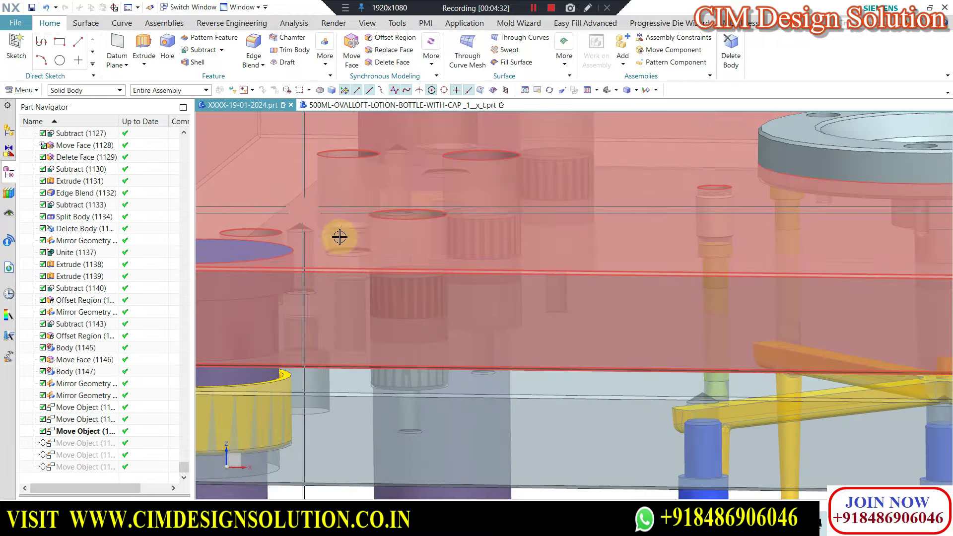
{"action": "scroll", "coordinate": [343, 219], "scroll_direction": "down", "scroll_amount": 3}
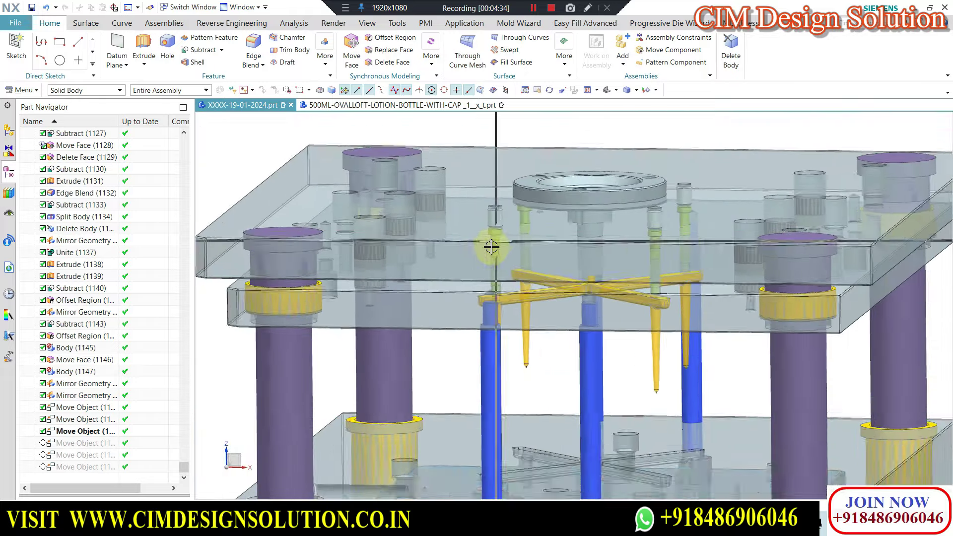
{"action": "scroll", "coordinate": [557, 186], "scroll_direction": "down", "scroll_amount": 1}
{"action": "scroll", "coordinate": [558, 186], "scroll_direction": "down", "scroll_amount": 1}
{"action": "scroll", "coordinate": [404, 223], "scroll_direction": "up", "scroll_amount": 3}
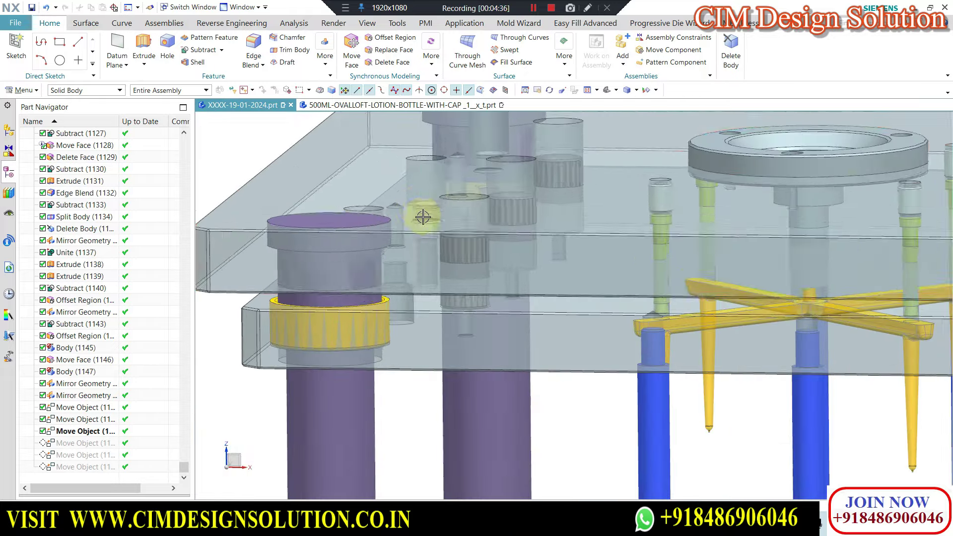
- Return the mold to a straight front view, zoomed and panned to show it whole
{"action": "middle_click_drag", "start_coordinate": [487, 213], "coordinate": [477, 241]}
{"action": "key", "text": "ctrl+alt+f"}
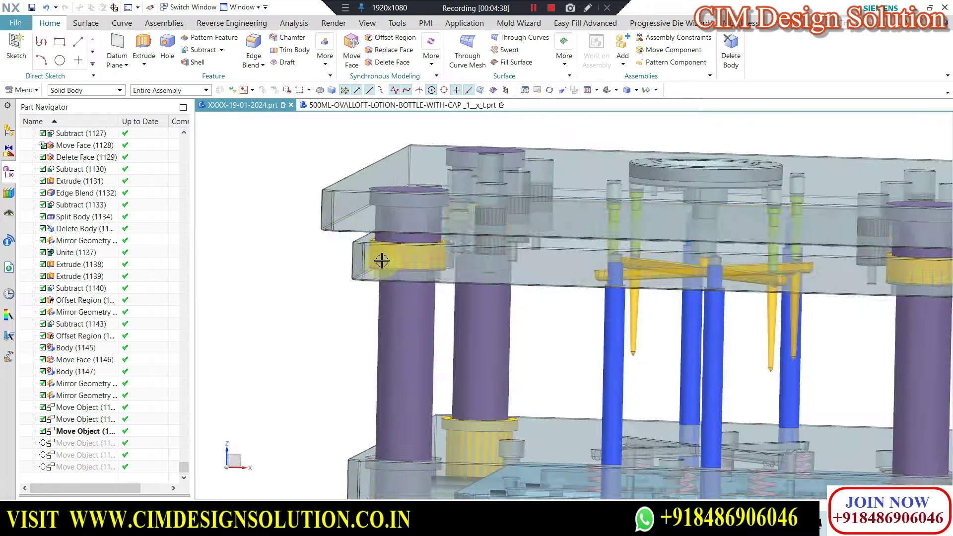
{"action": "scroll", "coordinate": [520, 206], "scroll_direction": "up", "scroll_amount": 3}
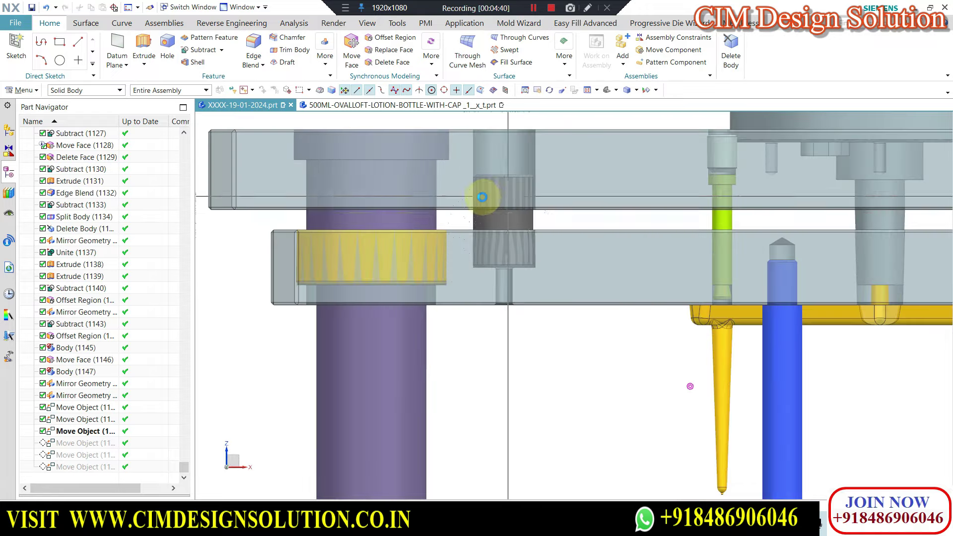
{"action": "scroll", "coordinate": [634, 239], "scroll_direction": "down", "scroll_amount": 4}
{"action": "scroll", "coordinate": [607, 251], "scroll_direction": "up", "scroll_amount": 2}
{"action": "scroll", "coordinate": [638, 280], "scroll_direction": "down", "scroll_amount": 1}
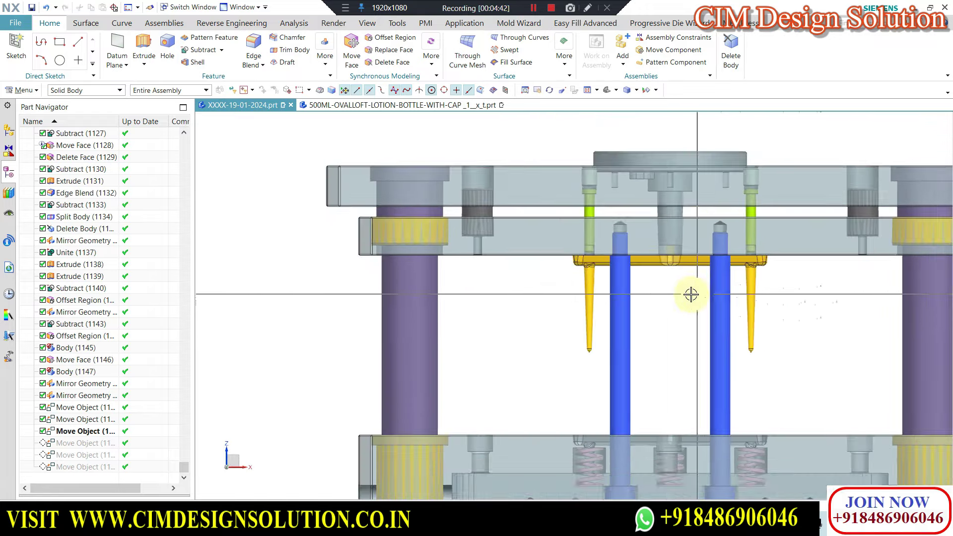
{"action": "scroll", "coordinate": [485, 264], "scroll_direction": "down", "scroll_amount": 2}
{"action": "scroll", "coordinate": [585, 212], "scroll_direction": "down", "scroll_amount": 1}
{"action": "scroll", "coordinate": [554, 264], "scroll_direction": "up", "scroll_amount": 1}
{"action": "scroll", "coordinate": [554, 265], "scroll_direction": "down", "scroll_amount": 1}
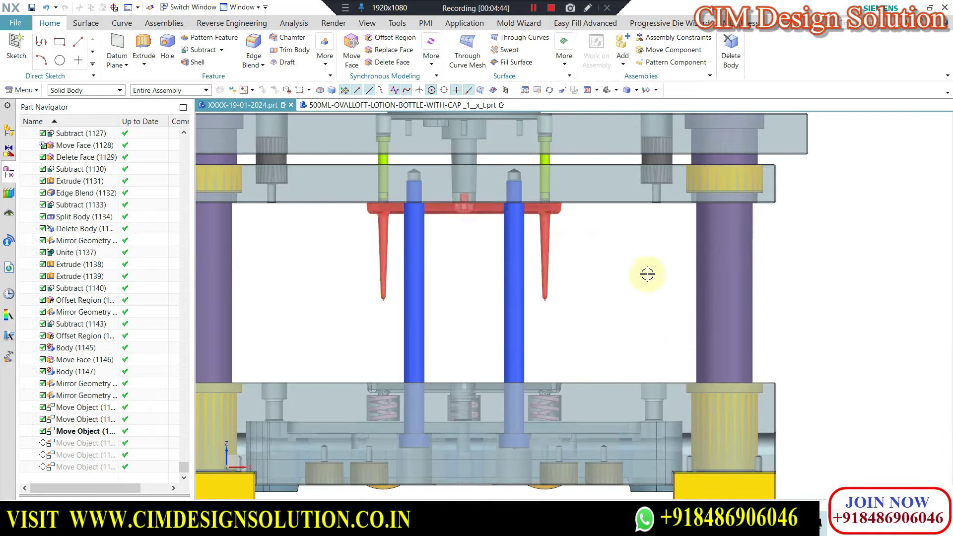
{"action": "scroll", "coordinate": [569, 255], "scroll_direction": "down", "scroll_amount": 1}
{"action": "scroll", "coordinate": [499, 261], "scroll_direction": "down", "scroll_amount": 2}
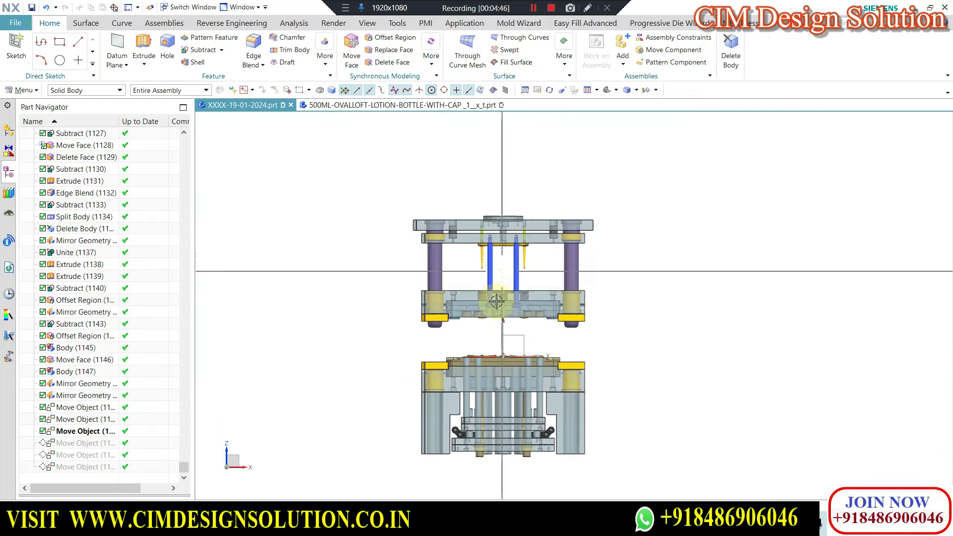
{"action": "middle_click_drag", "start_coordinate": [498, 261], "coordinate": [524, 253], "text": "shift"}
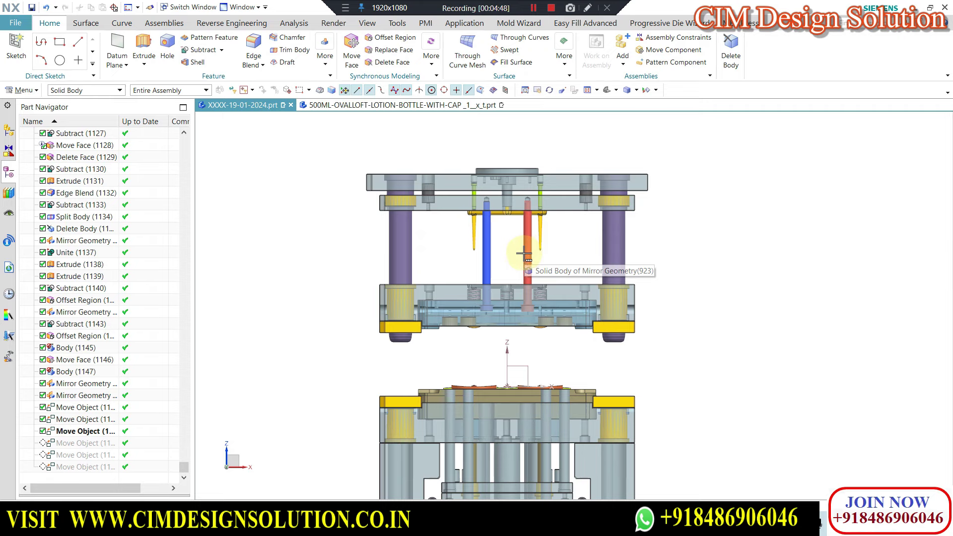
{"action": "scroll", "coordinate": [525, 270], "scroll_direction": "down", "scroll_amount": 1}
{"action": "scroll", "coordinate": [461, 347], "scroll_direction": "up", "scroll_amount": 3}
{"action": "scroll", "coordinate": [525, 298], "scroll_direction": "down", "scroll_amount": 2}
- Box-select the entire upper mold half from the flat front view
{"action": "key", "text": "Home"}
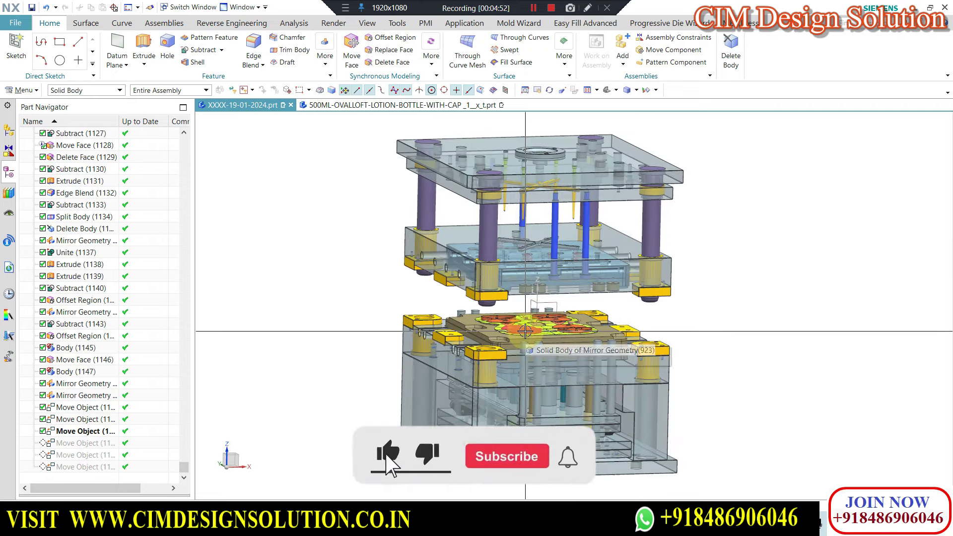
{"action": "left_click", "coordinate": [378, 233]}
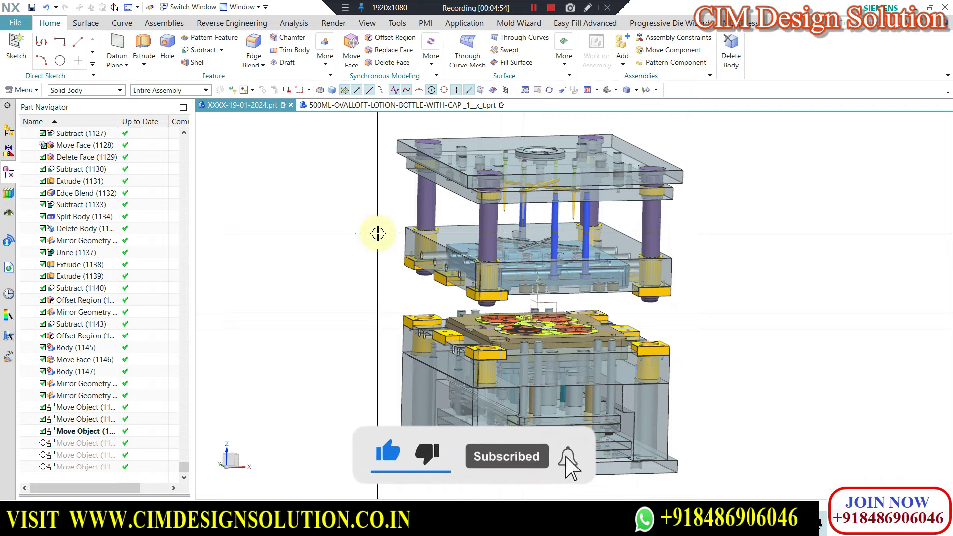
{"action": "key", "text": "ctrl+alt+f"}
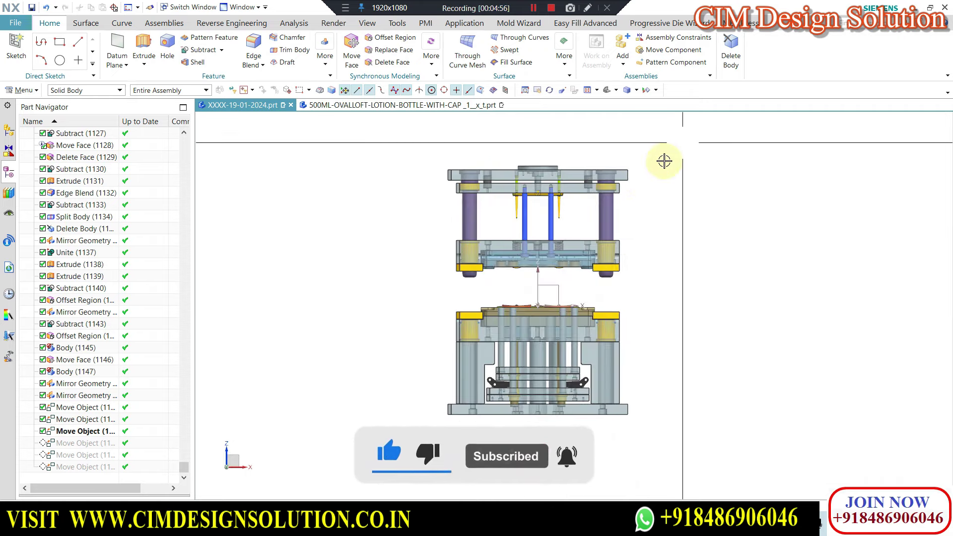
{"action": "left_click_drag", "start_coordinate": [459, 294], "coordinate": [426, 283]}
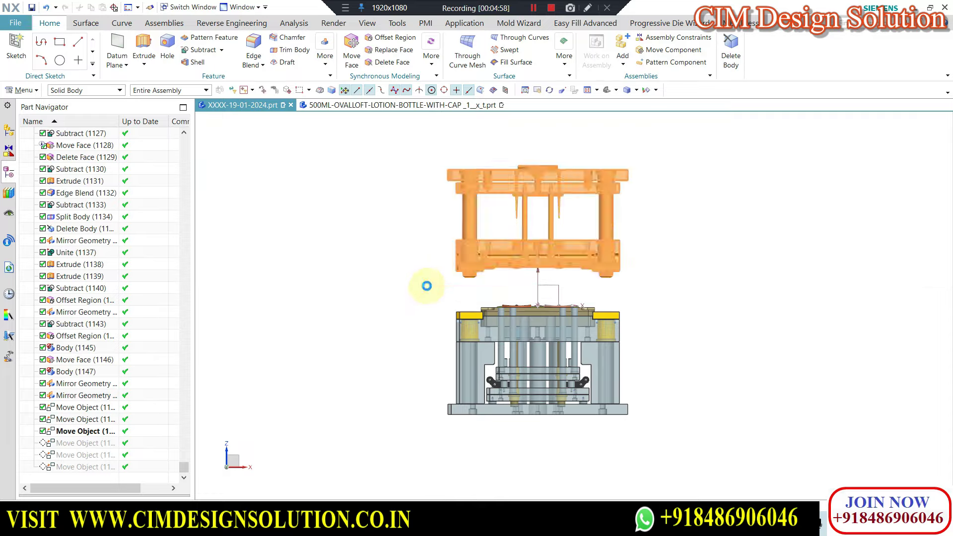
- Hide the selected upper mold half and view the remaining core side in trimetric
{"action": "key", "text": "ctrl+b"}
{"action": "key", "text": "Home"}
{"action": "scroll", "coordinate": [545, 331], "scroll_direction": "up", "scroll_amount": 5}
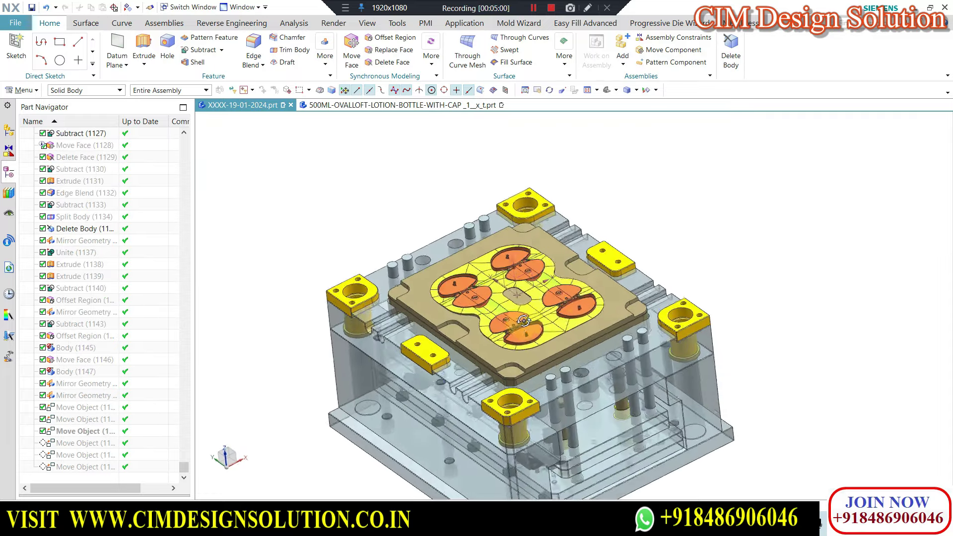
{"action": "scroll", "coordinate": [516, 298], "scroll_direction": "up", "scroll_amount": 3}
{"action": "scroll", "coordinate": [487, 263], "scroll_direction": "up", "scroll_amount": 3}
{"action": "scroll", "coordinate": [488, 263], "scroll_direction": "down", "scroll_amount": 2}
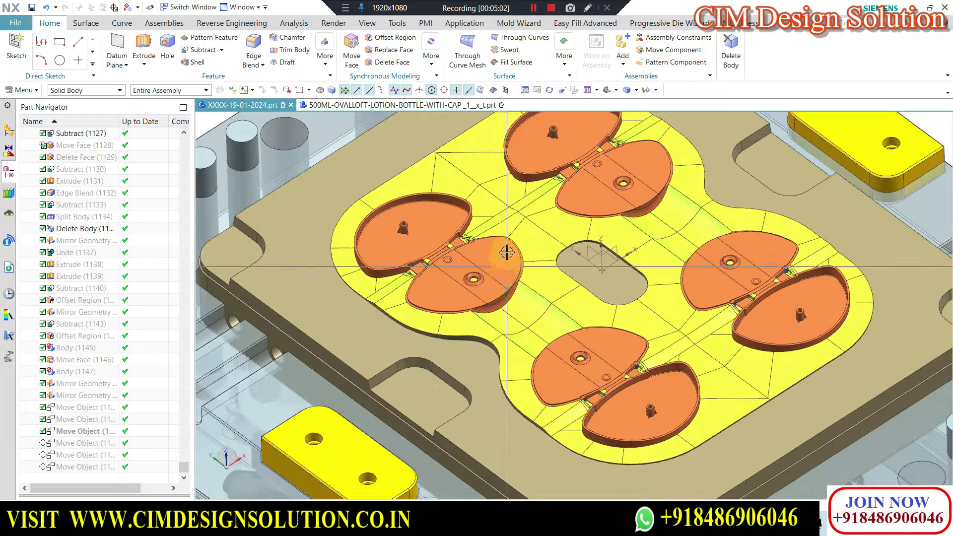
{"action": "scroll", "coordinate": [487, 264], "scroll_direction": "down", "scroll_amount": 3}
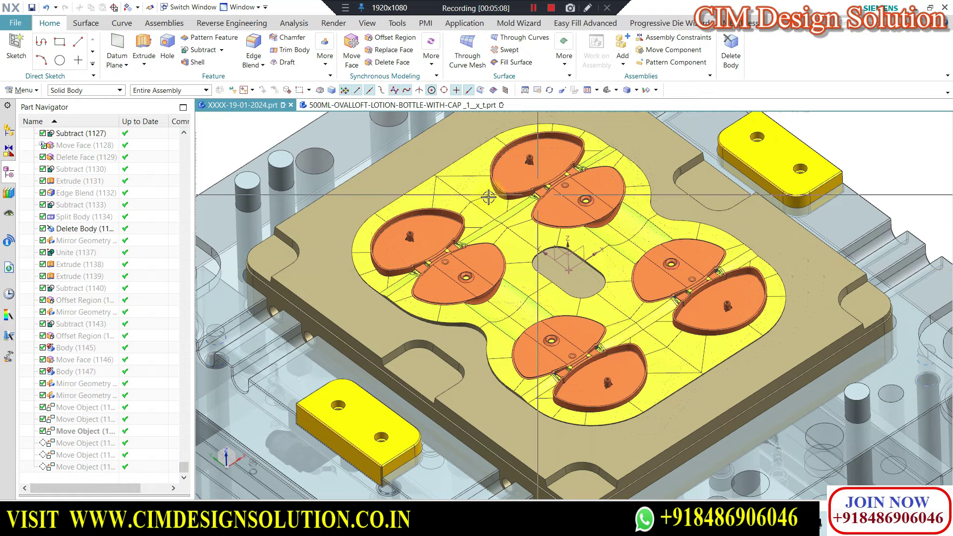
{"action": "scroll", "coordinate": [589, 282], "scroll_direction": "up", "scroll_amount": 2}
- Zoom into the cavities and select the core insert plate and a cap half on the core
{"action": "left_click", "coordinate": [589, 281]}
{"action": "scroll", "coordinate": [588, 282], "scroll_direction": "down", "scroll_amount": 2}
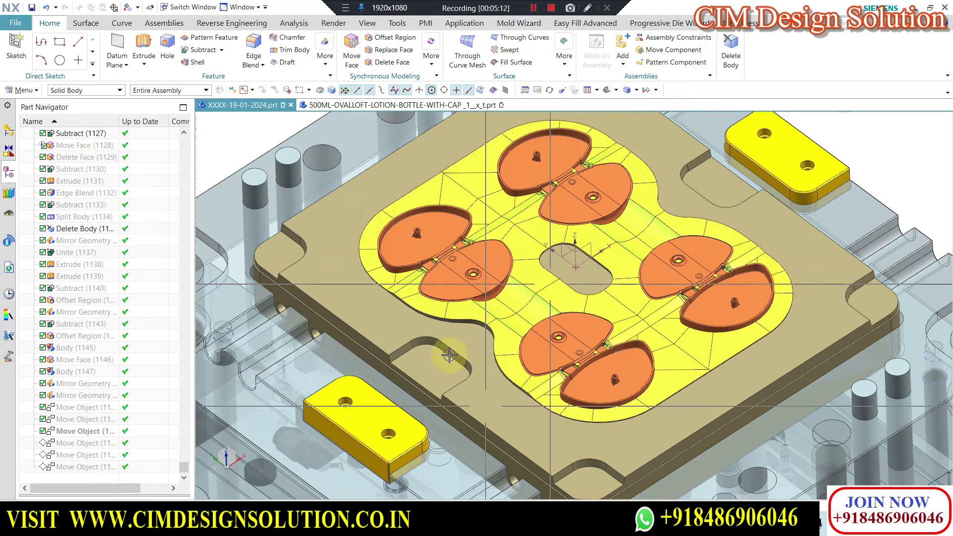
{"action": "scroll", "coordinate": [533, 209], "scroll_direction": "up", "scroll_amount": 2}
{"action": "scroll", "coordinate": [532, 209], "scroll_direction": "up", "scroll_amount": 2}
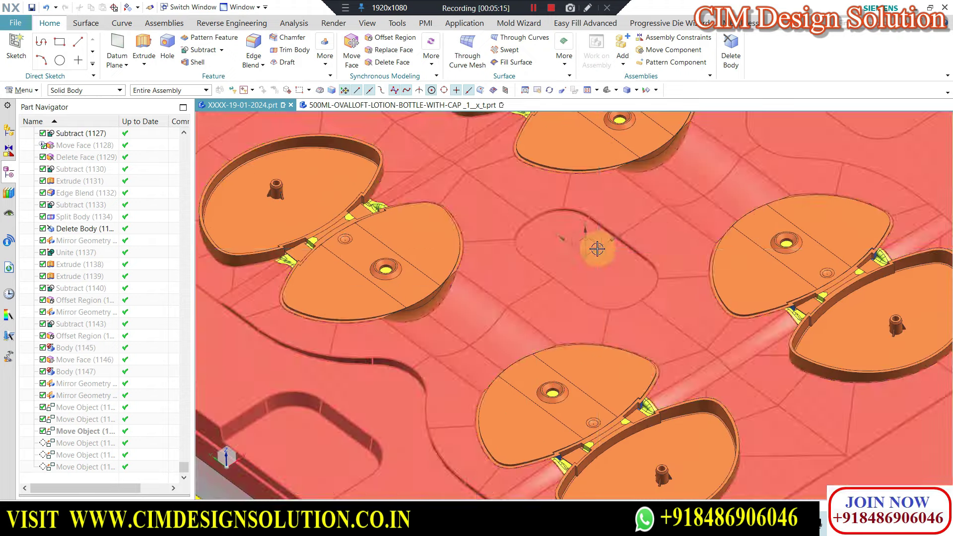
{"action": "scroll", "coordinate": [595, 248], "scroll_direction": "down", "scroll_amount": 3}
{"action": "left_click", "coordinate": [432, 266]}
{"action": "scroll", "coordinate": [432, 268], "scroll_direction": "up", "scroll_amount": 2}
{"action": "scroll", "coordinate": [431, 267], "scroll_direction": "up", "scroll_amount": 1}
{"action": "left_click", "coordinate": [431, 268]}
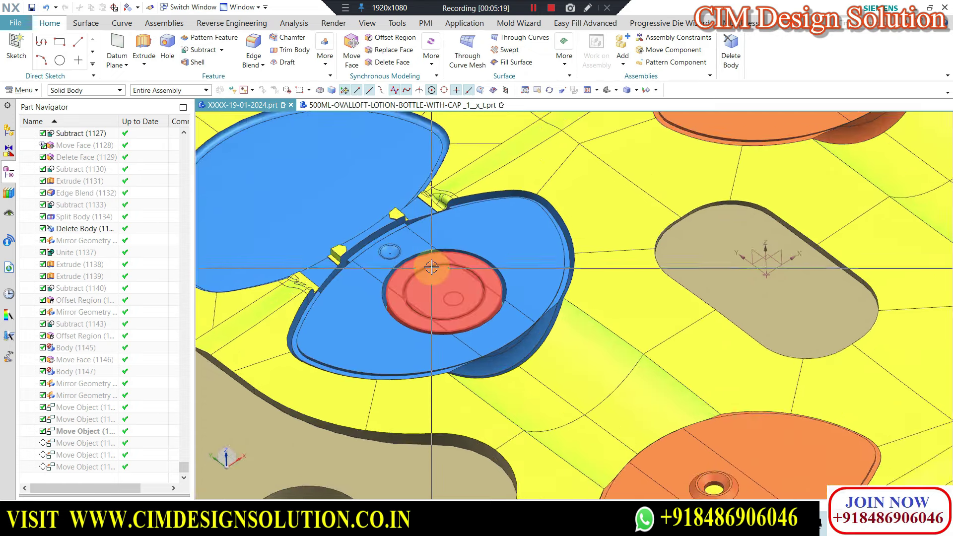
{"action": "scroll", "coordinate": [431, 266], "scroll_direction": "down", "scroll_amount": 3}
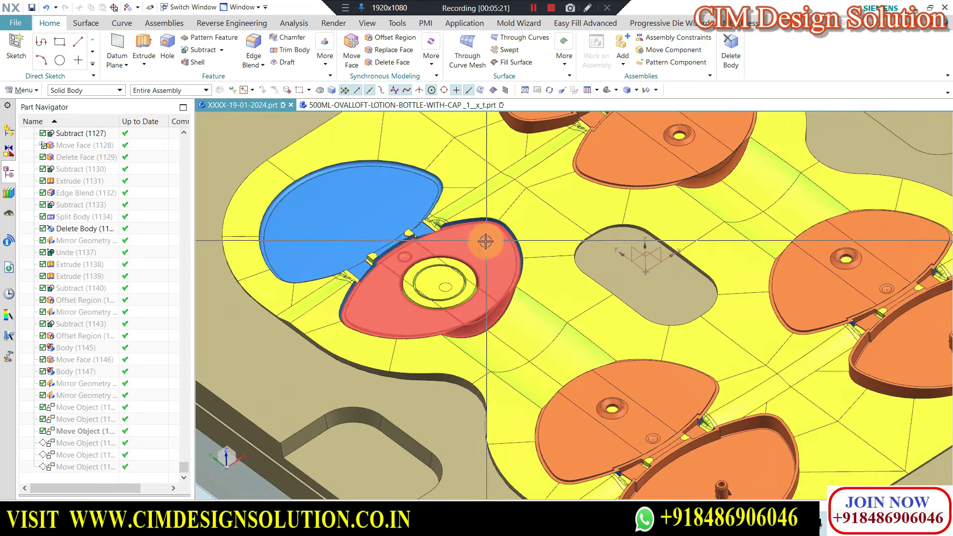
{"action": "left_click", "coordinate": [482, 329]}
- Temporarily hide one cap to reveal its core boss, restore it, and show the front view
{"action": "key", "text": "ctrl+b"}
{"action": "scroll", "coordinate": [468, 263], "scroll_direction": "up", "scroll_amount": 2}
{"action": "scroll", "coordinate": [469, 263], "scroll_direction": "up", "scroll_amount": 2}
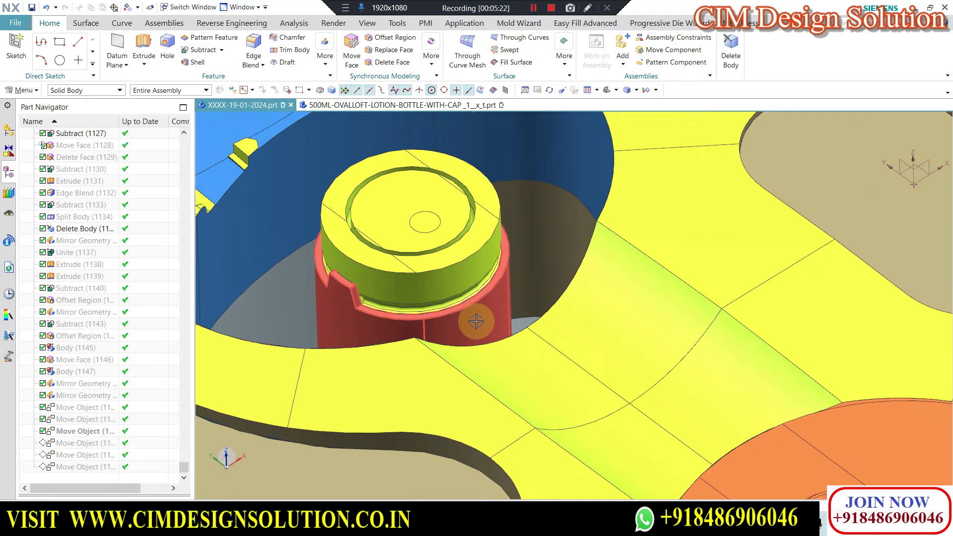
{"action": "scroll", "coordinate": [469, 263], "scroll_direction": "down", "scroll_amount": 3}
{"action": "scroll", "coordinate": [467, 262], "scroll_direction": "down", "scroll_amount": 3}
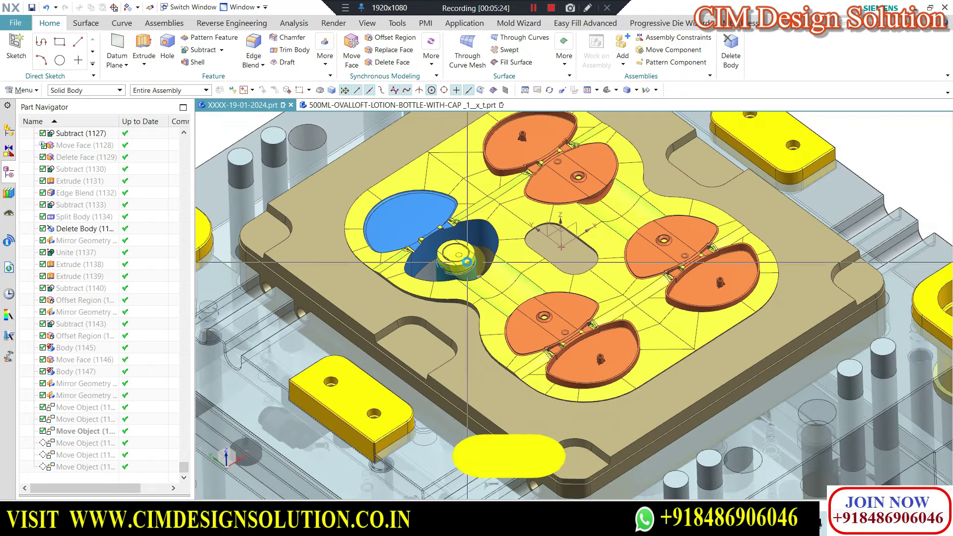
{"action": "key", "text": "ctrl+z"}
{"action": "key", "text": "Escape"}
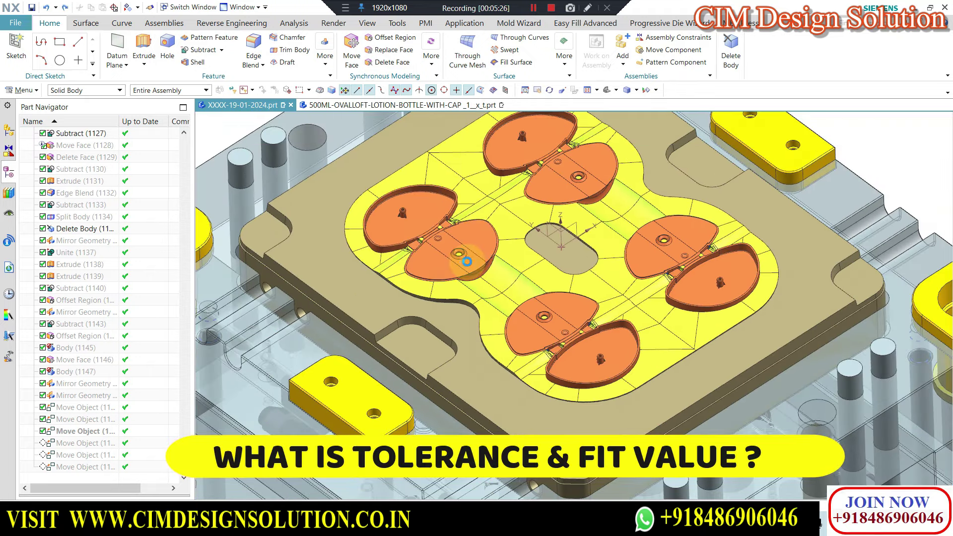
{"action": "scroll", "coordinate": [467, 259], "scroll_direction": "down", "scroll_amount": 2}
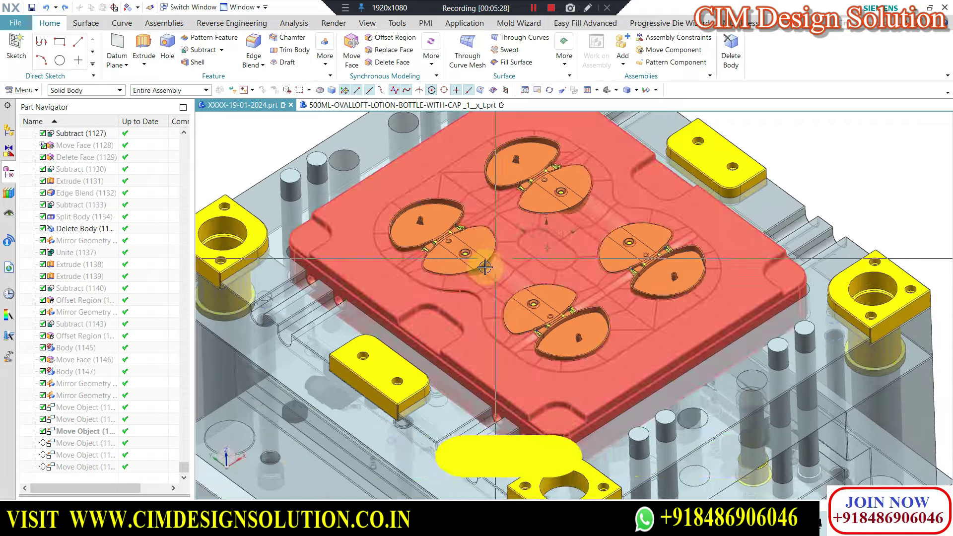
{"action": "scroll", "coordinate": [464, 253], "scroll_direction": "down", "scroll_amount": 2}
{"action": "scroll", "coordinate": [461, 248], "scroll_direction": "down", "scroll_amount": 2}
{"action": "key", "text": "ctrl+alt+f"}
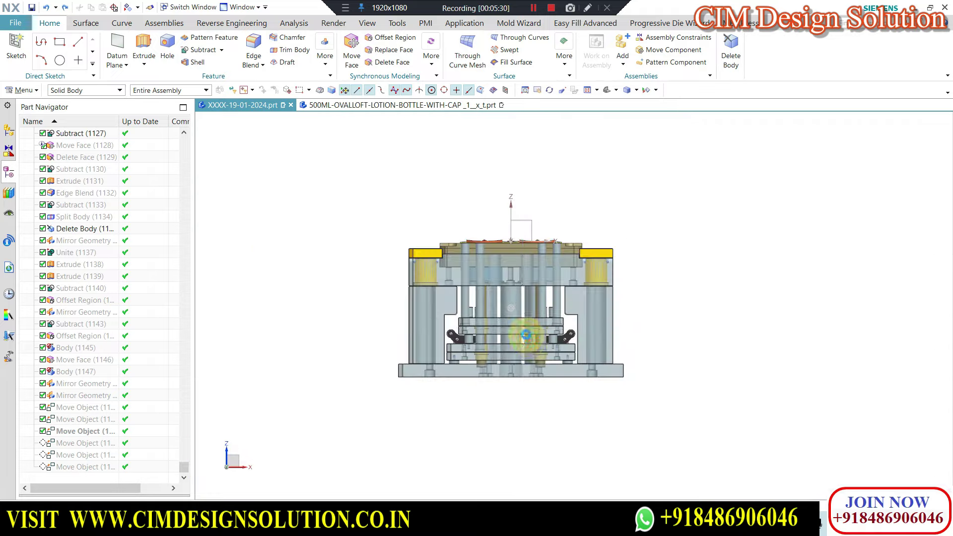
{"action": "scroll", "coordinate": [419, 333], "scroll_direction": "up", "scroll_amount": 3}
{"action": "scroll", "coordinate": [363, 316], "scroll_direction": "up", "scroll_amount": 3}
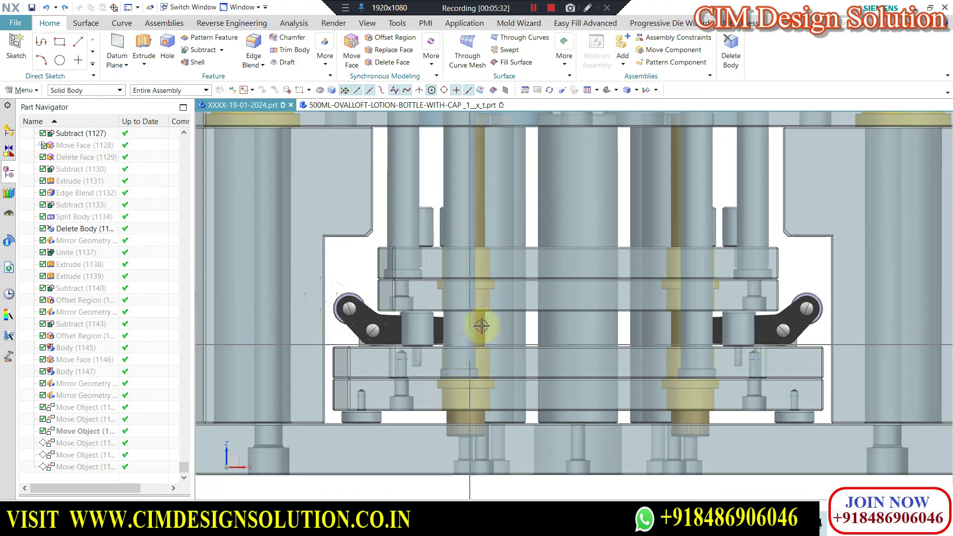
{"action": "scroll", "coordinate": [477, 322], "scroll_direction": "down", "scroll_amount": 1}
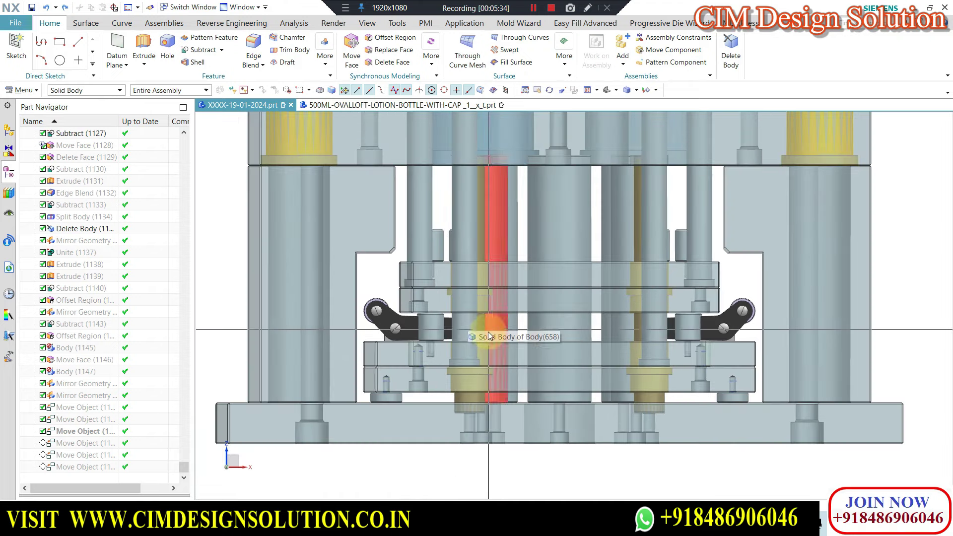
{"action": "scroll", "coordinate": [485, 326], "scroll_direction": "down", "scroll_amount": 1}
{"action": "middle_click_drag", "start_coordinate": [485, 326], "coordinate": [493, 272]}
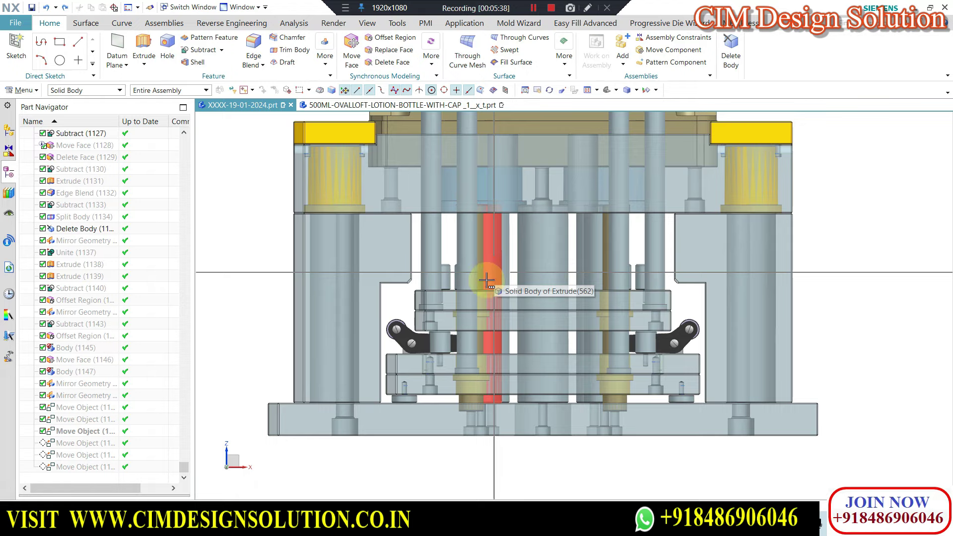
{"action": "scroll", "coordinate": [516, 248], "scroll_direction": "down", "scroll_amount": 2}
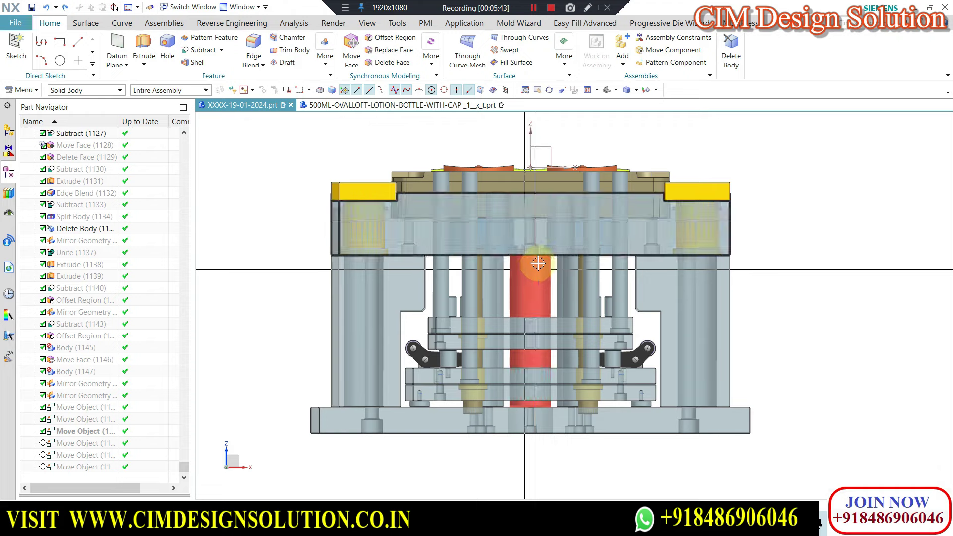
{"action": "scroll", "coordinate": [447, 351], "scroll_direction": "up", "scroll_amount": 2}
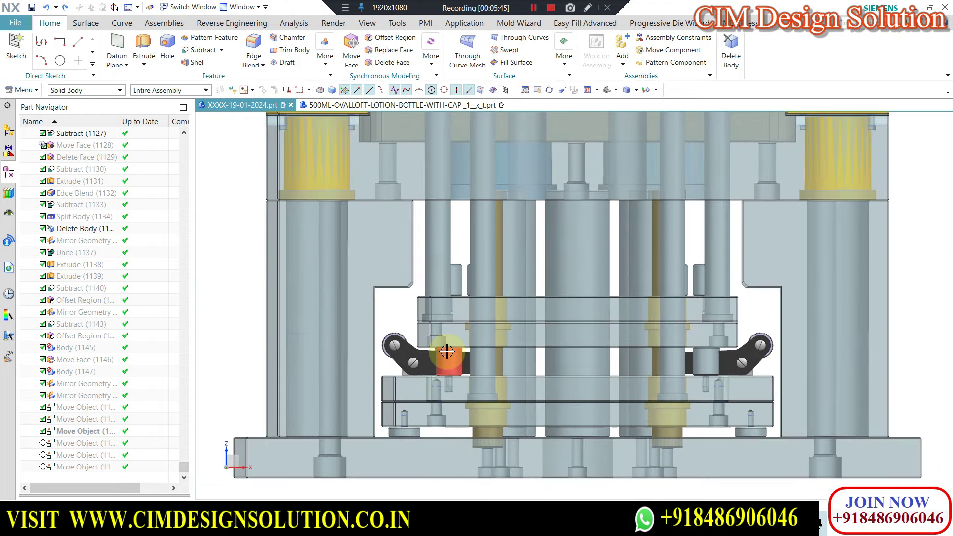
{"action": "scroll", "coordinate": [447, 350], "scroll_direction": "down", "scroll_amount": 2}
{"action": "scroll", "coordinate": [480, 323], "scroll_direction": "up", "scroll_amount": 1}
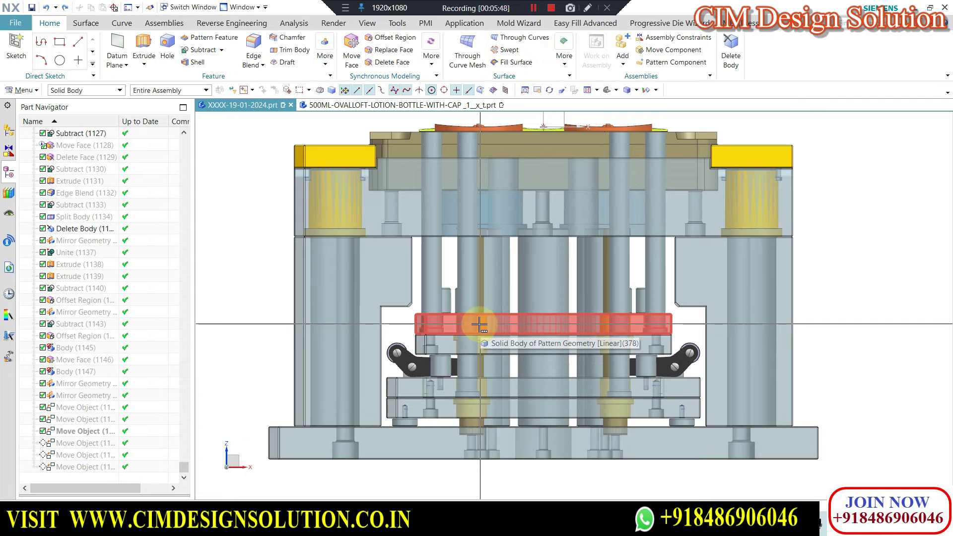
{"action": "scroll", "coordinate": [454, 240], "scroll_direction": "down", "scroll_amount": 1}
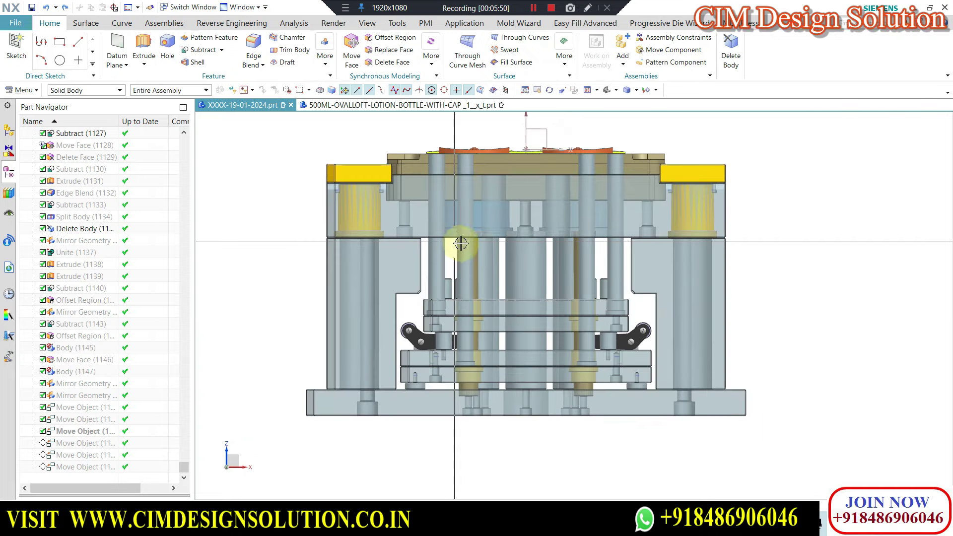
{"action": "left_click", "coordinate": [744, 230]}
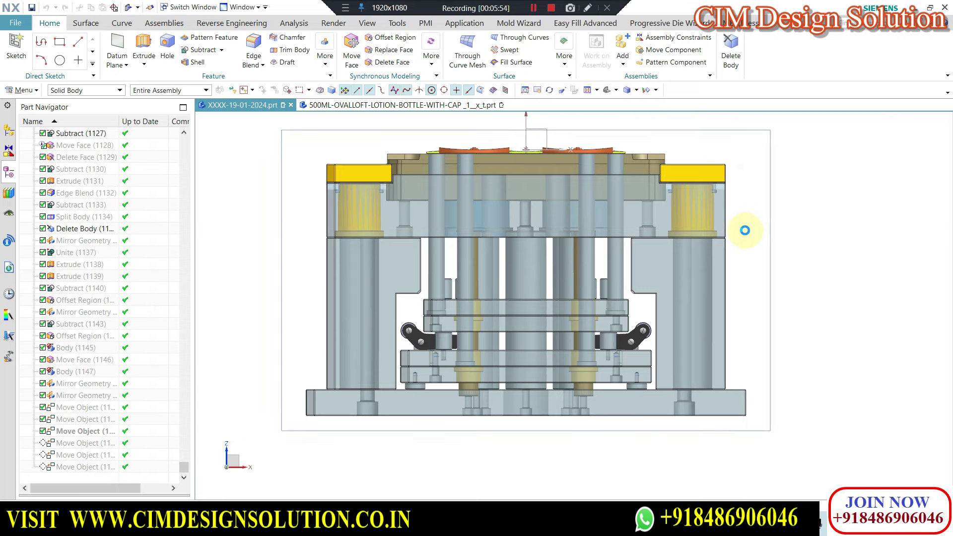
{"action": "key", "text": "ctrl+h"}
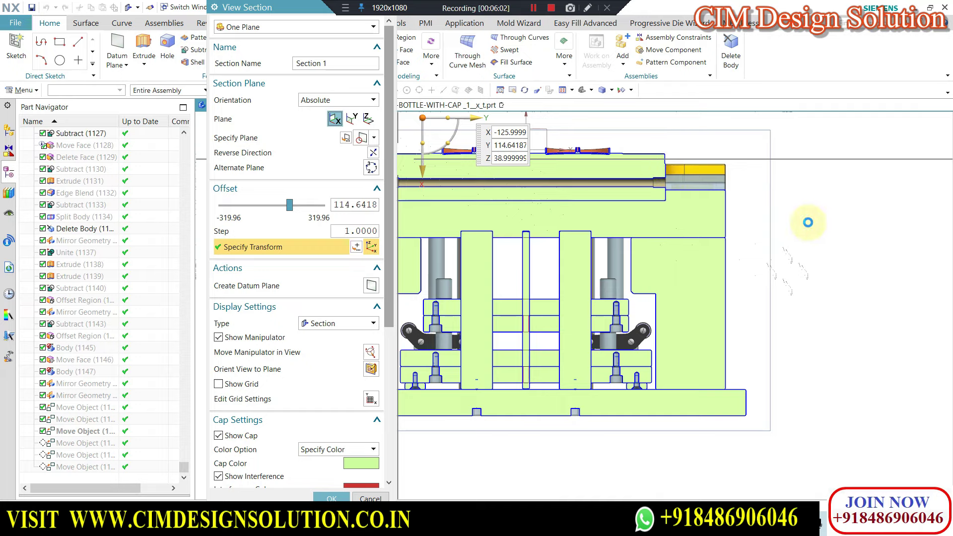
- Apply an X-plane View Section with the plane moved to offset -63 and accept it
{"action": "left_click", "coordinate": [335, 119]}
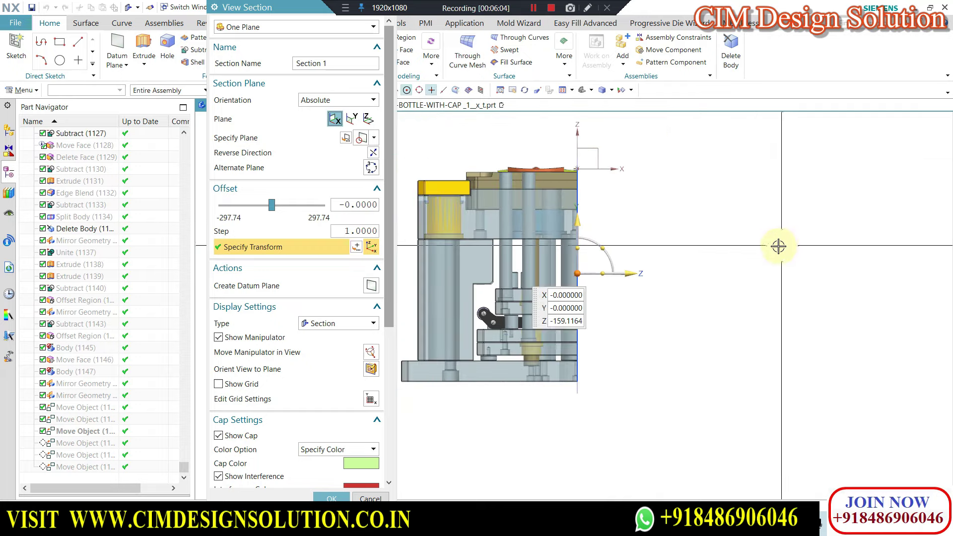
{"action": "middle_click_drag", "start_coordinate": [778, 247], "coordinate": [606, 232]}
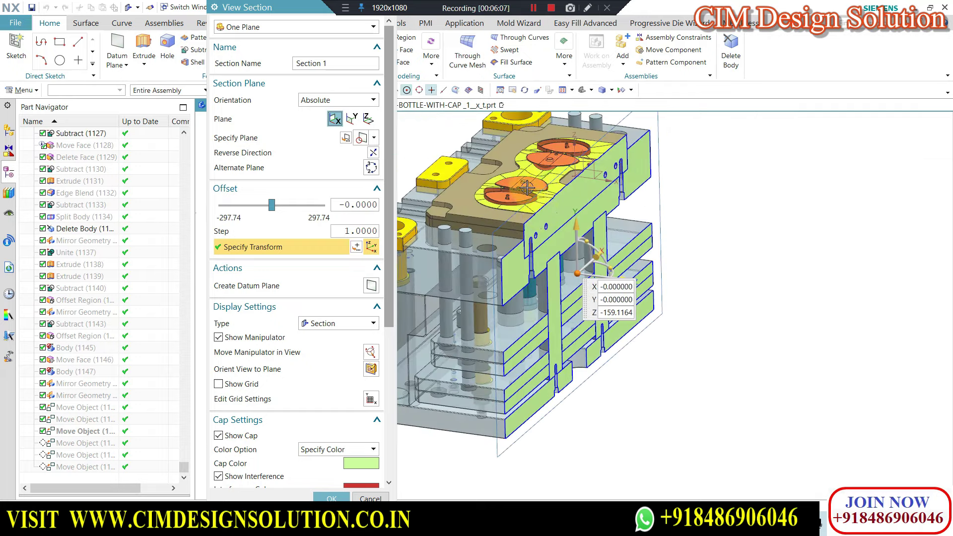
{"action": "scroll", "coordinate": [527, 187], "scroll_direction": "up", "scroll_amount": 2}
{"action": "scroll", "coordinate": [526, 183], "scroll_direction": "up", "scroll_amount": 3}
{"action": "scroll", "coordinate": [523, 177], "scroll_direction": "up", "scroll_amount": 4}
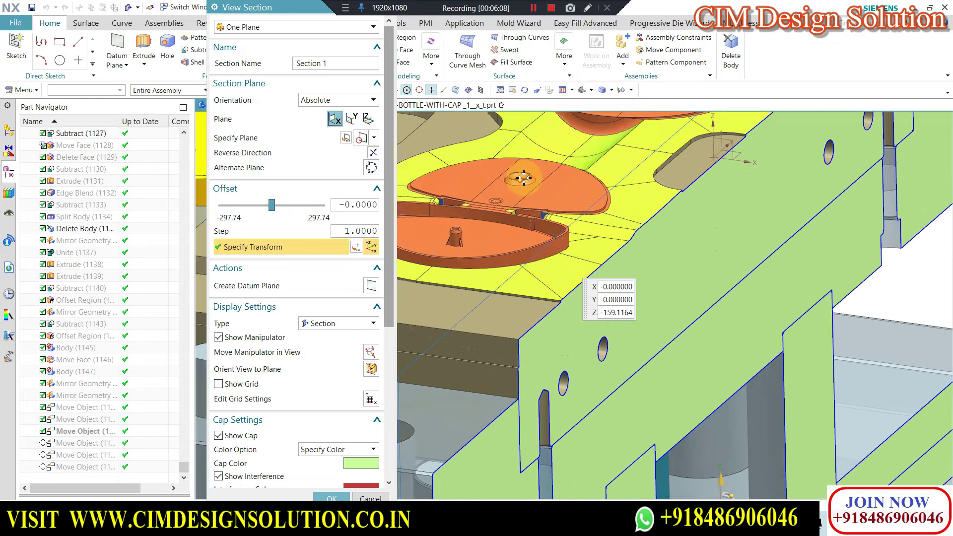
{"action": "left_click", "coordinate": [524, 178]}
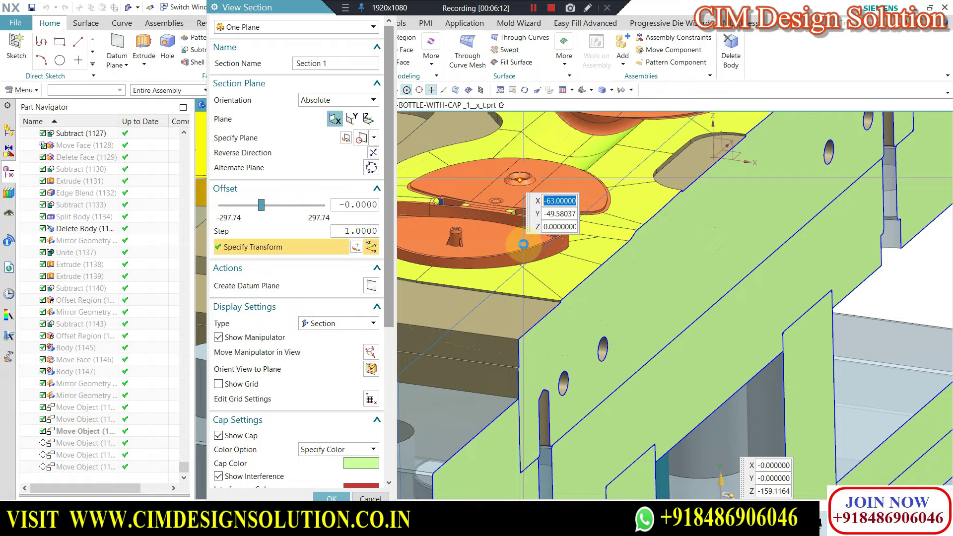
{"action": "key", "text": "Return"}
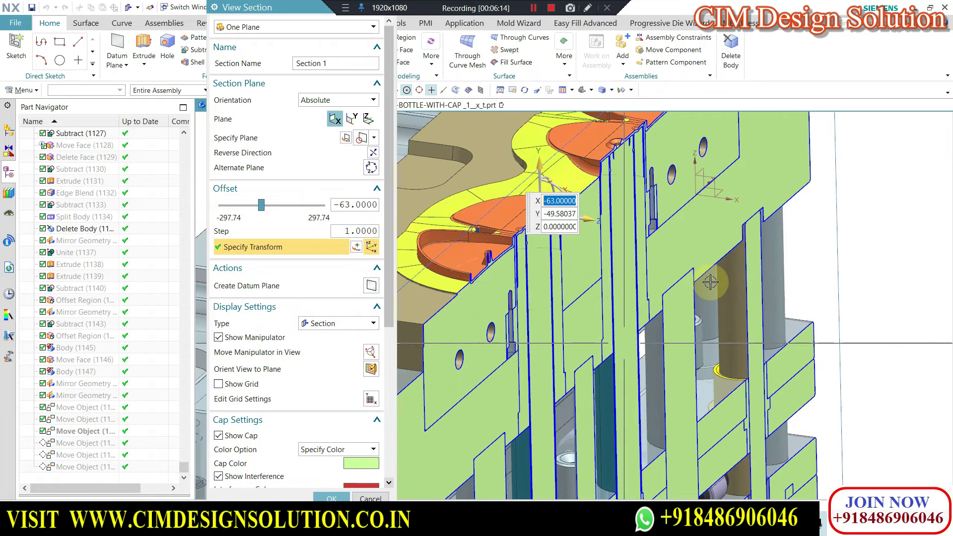
{"action": "scroll", "coordinate": [710, 281], "scroll_direction": "down", "scroll_amount": 2}
{"action": "scroll", "coordinate": [710, 282], "scroll_direction": "down", "scroll_amount": 2}
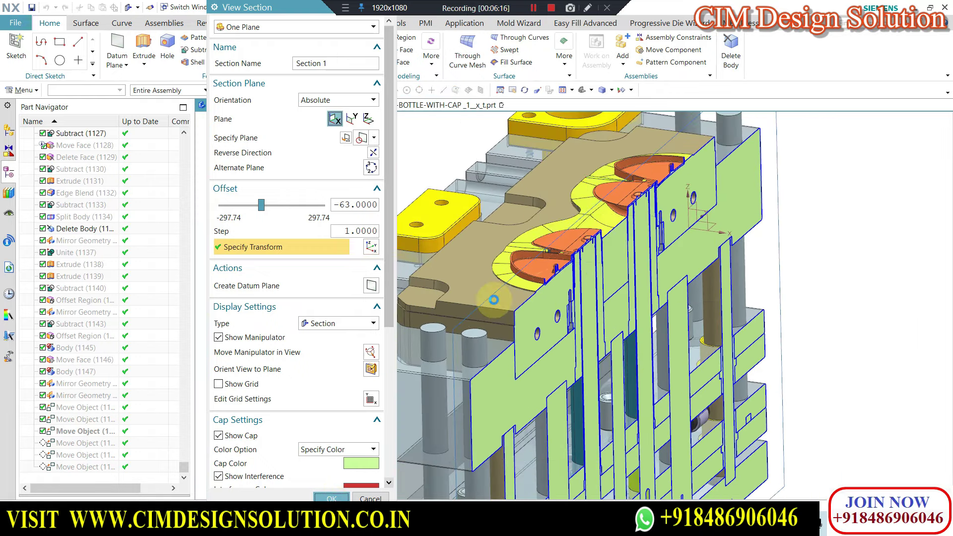
{"action": "left_click", "coordinate": [331, 497]}
- Orbit the mould and snap it to a square side view with F8
{"action": "scroll", "coordinate": [421, 243], "scroll_direction": "down", "scroll_amount": 3}
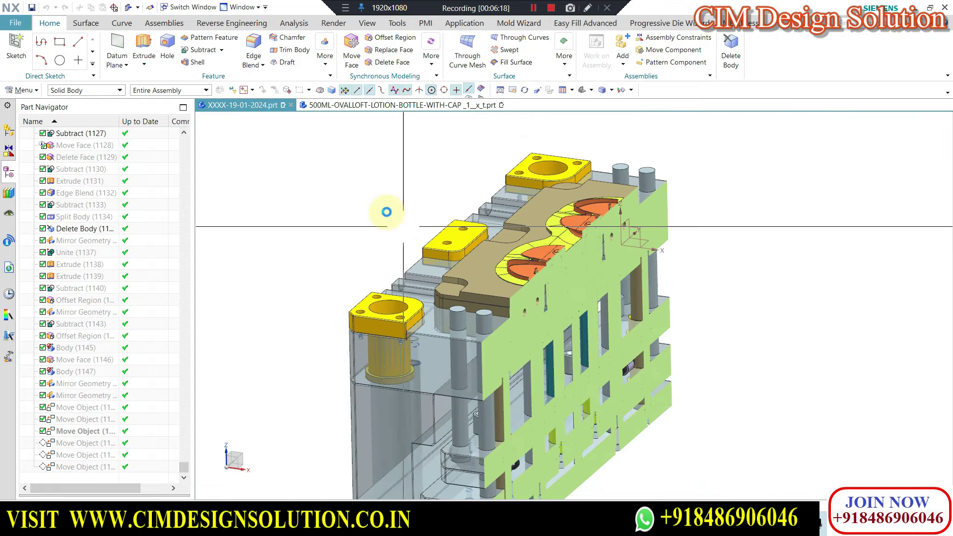
{"action": "mouse_move", "coordinate": [385, 208]}
{"action": "middle_mouse_down"}
{"action": "mouse_move", "coordinate": [374, 202]}
{"action": "mouse_move", "coordinate": [386, 195]}
{"action": "mouse_move", "coordinate": [387, 209]}
{"action": "middle_mouse_up"}
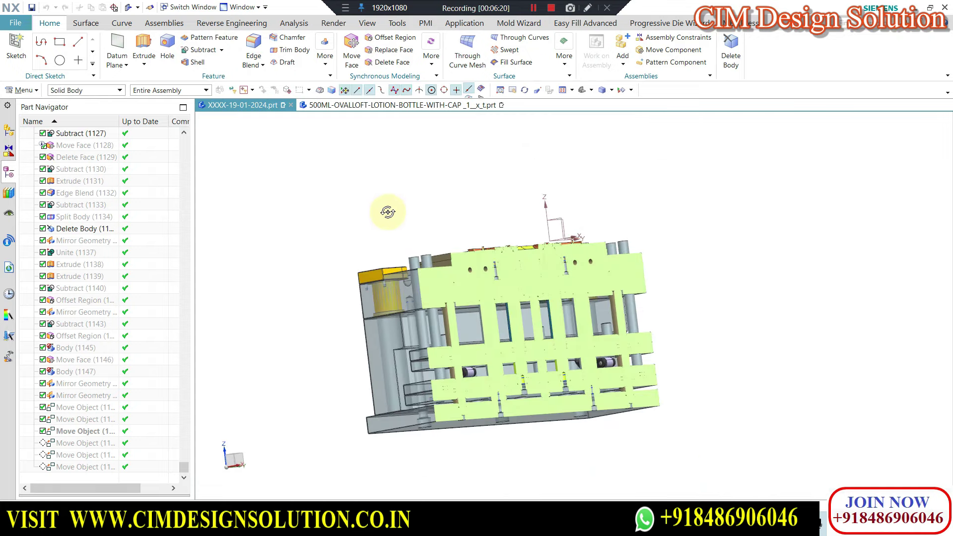
{"action": "middle_click_drag", "start_coordinate": [591, 293], "coordinate": [603, 312]}
{"action": "key", "text": "F8"}
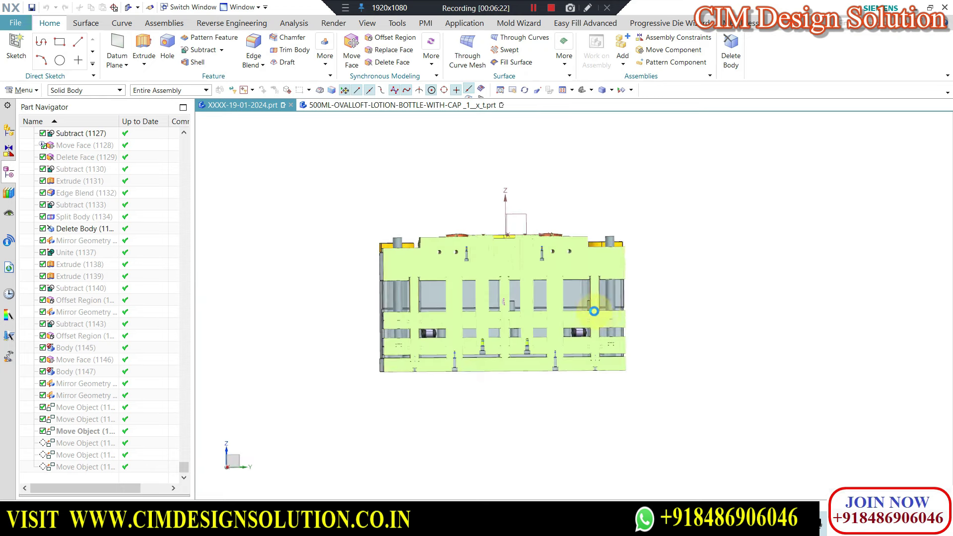
- List the assembly parts in the Assembly Navigator and turn on the saved section
{"action": "left_click", "coordinate": [7, 133]}
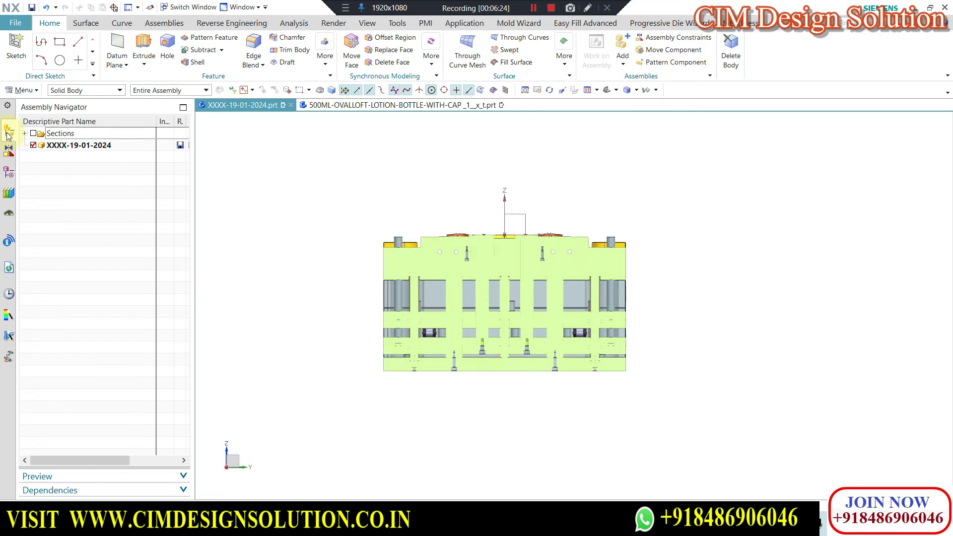
{"action": "left_click", "coordinate": [33, 134]}
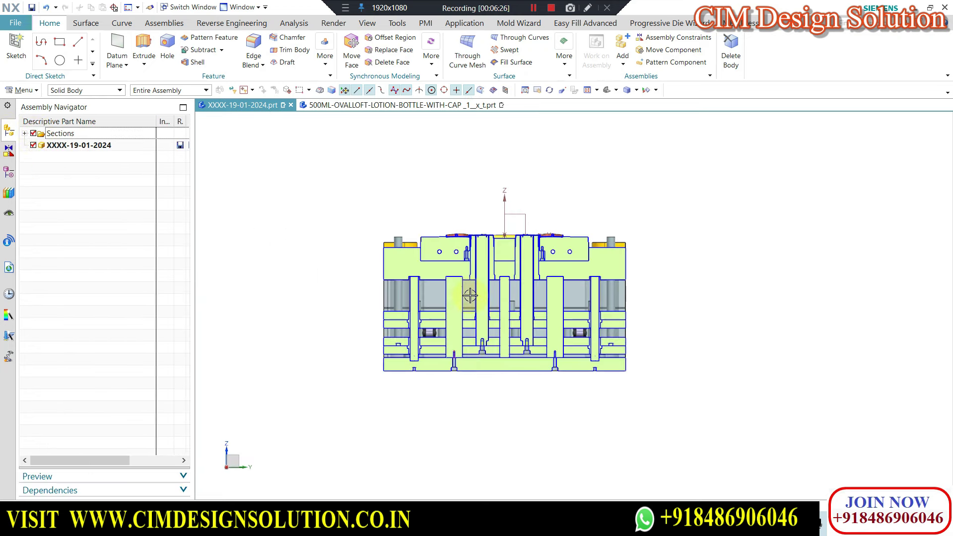
{"action": "scroll", "coordinate": [470, 295], "scroll_direction": "up", "scroll_amount": 2}
{"action": "scroll", "coordinate": [490, 276], "scroll_direction": "up", "scroll_amount": 2}
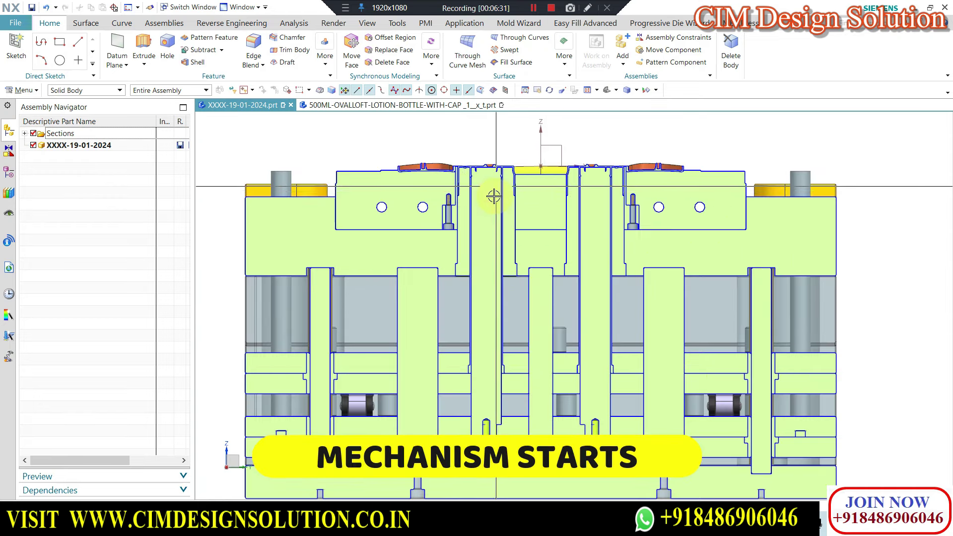
{"action": "scroll", "coordinate": [772, 230], "scroll_direction": "down", "scroll_amount": 1}
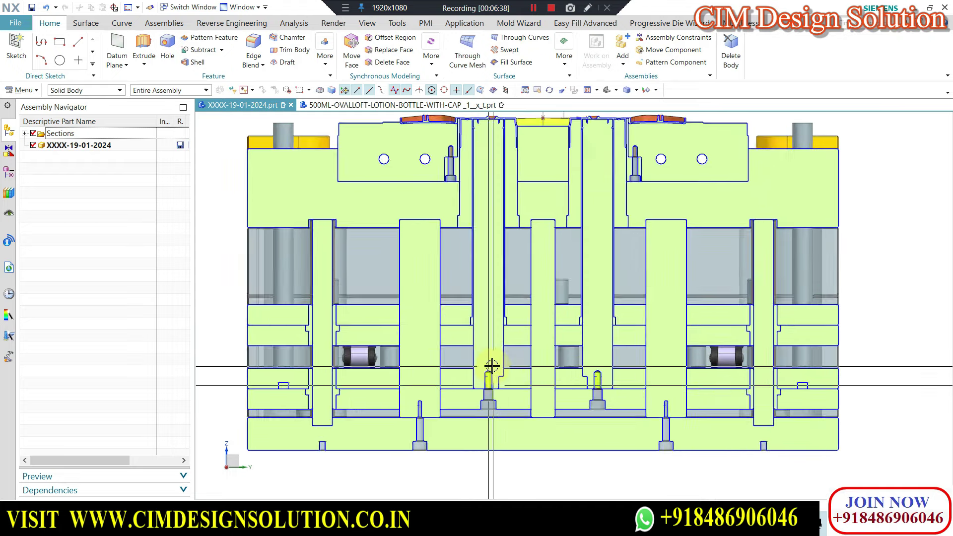
- Orbit the sectioned mould to an angled view, then snap back to the side view
{"action": "middle_click_drag", "start_coordinate": [481, 347], "coordinate": [499, 342]}
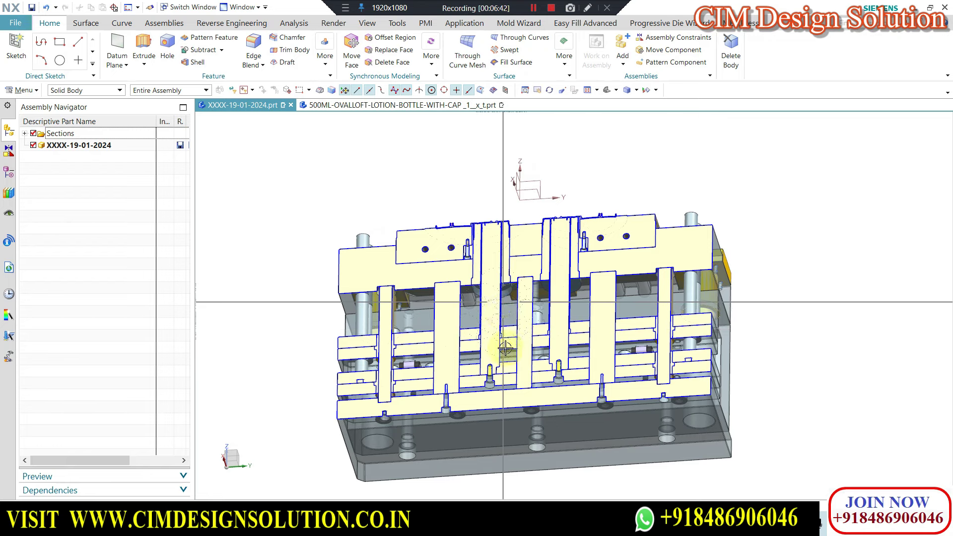
{"action": "mouse_move", "coordinate": [437, 198]}
{"action": "middle_mouse_down"}
{"action": "mouse_move", "coordinate": [436, 206]}
{"action": "mouse_move", "coordinate": [425, 187]}
{"action": "middle_mouse_up"}
{"action": "key", "text": "F8"}
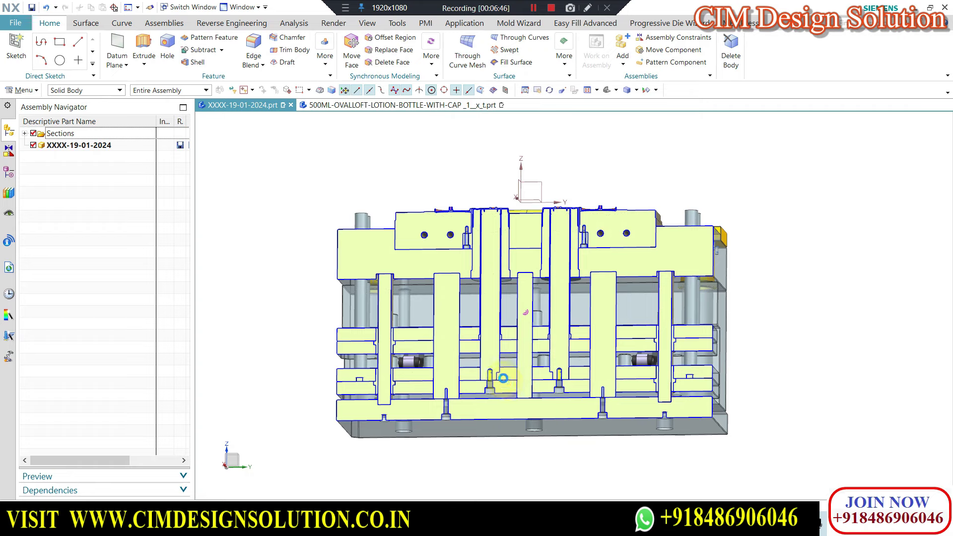
{"action": "scroll", "coordinate": [506, 368], "scroll_direction": "up", "scroll_amount": 2}
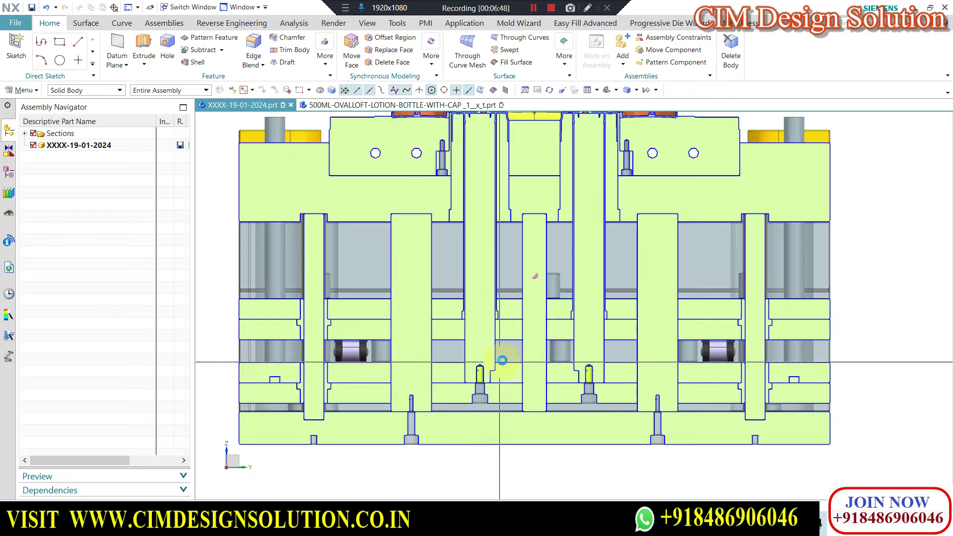
{"action": "scroll", "coordinate": [501, 363], "scroll_direction": "down", "scroll_amount": 2}
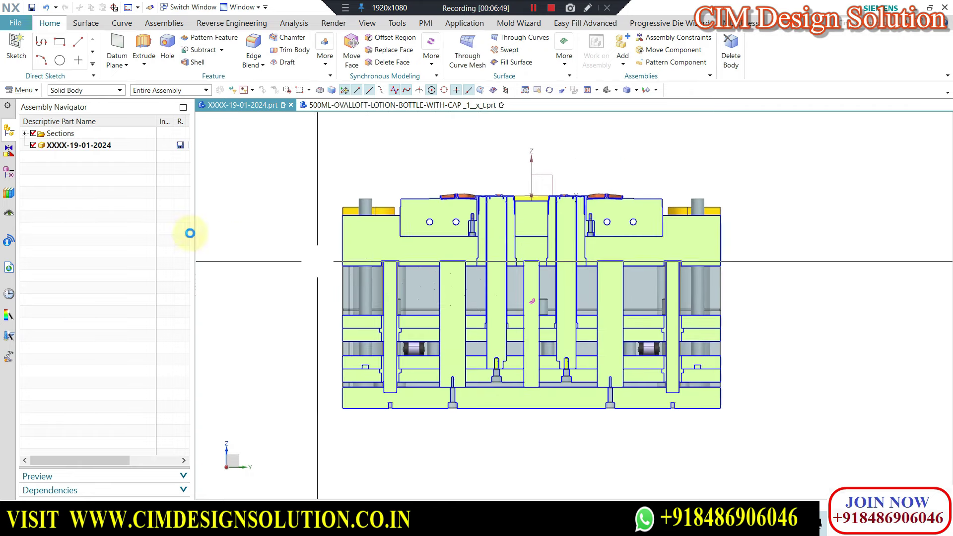
- In the Part Navigator, make Move Object (1154), then Move Object (1155), the current feature
{"action": "left_click", "coordinate": [10, 174]}
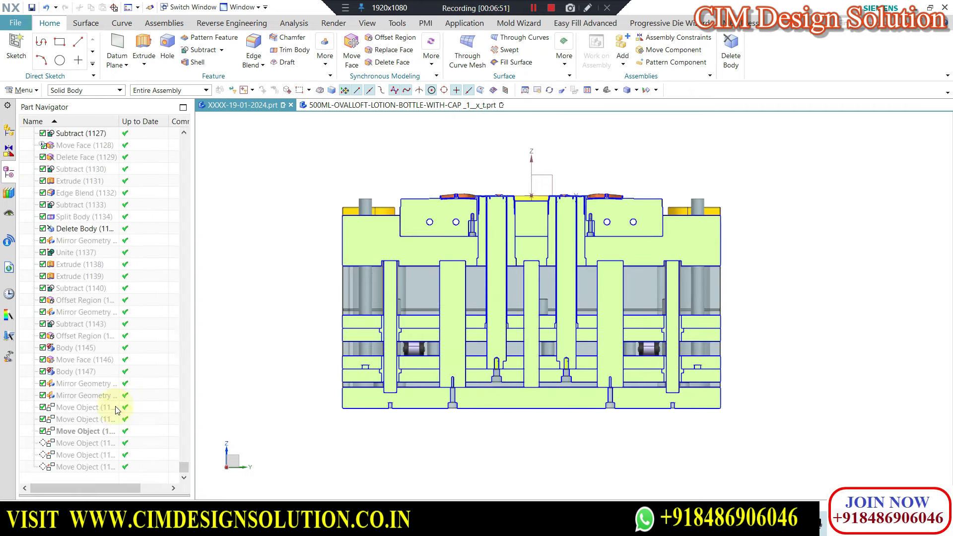
{"action": "right_click", "coordinate": [82, 448]}
{"action": "left_click", "coordinate": [110, 341]}
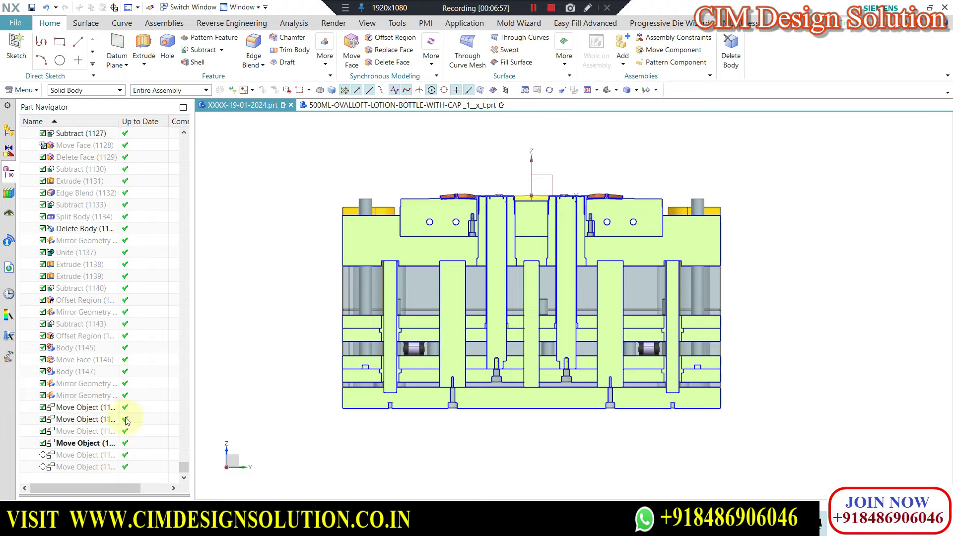
{"action": "right_click", "coordinate": [88, 455]}
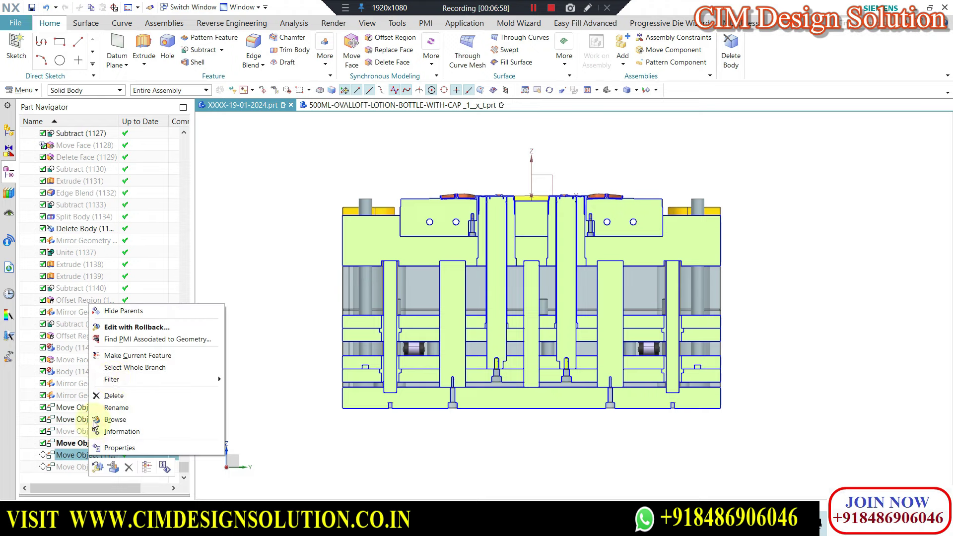
{"action": "left_click", "coordinate": [123, 356]}
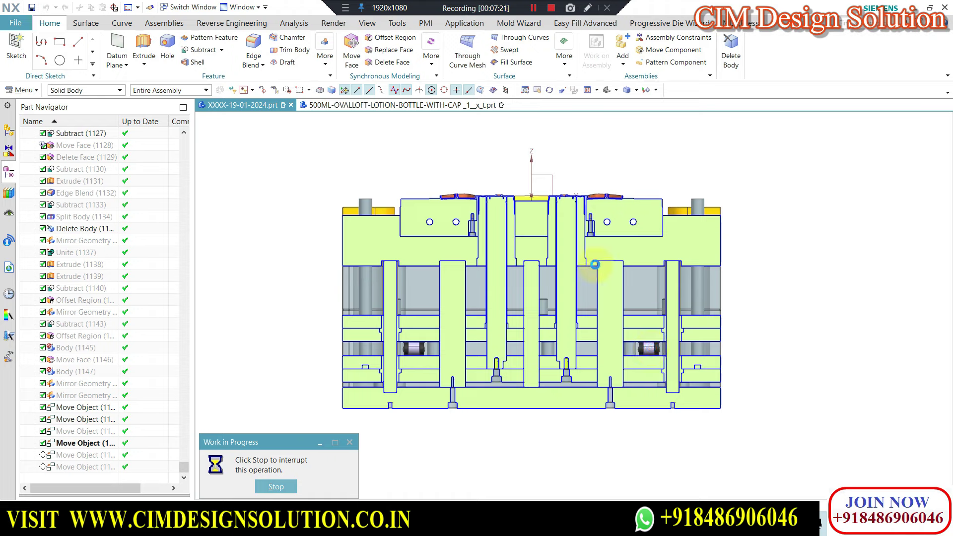
- Zoom in and out across the sectioned mould to inspect the plates
{"action": "left_click", "coordinate": [530, 10]}
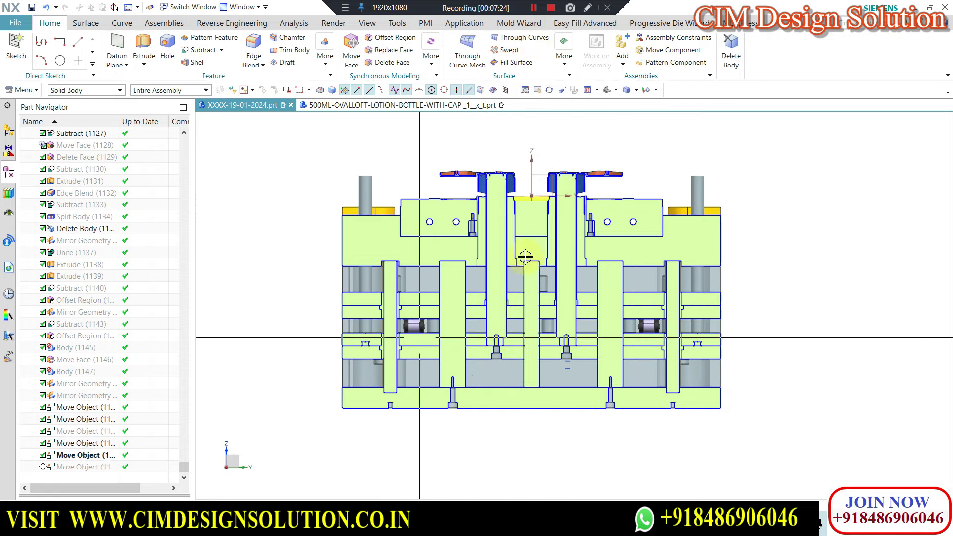
{"action": "scroll", "coordinate": [508, 190], "scroll_direction": "up", "scroll_amount": 2}
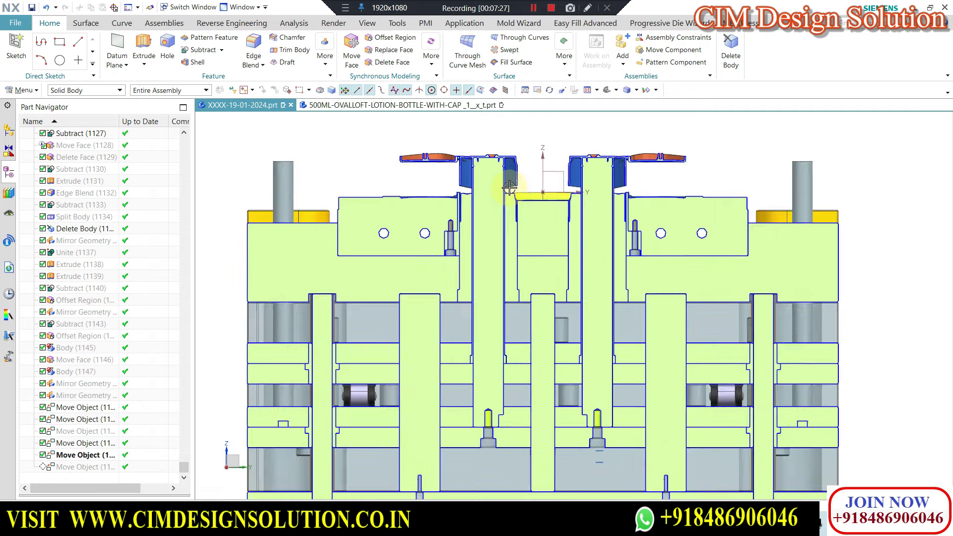
{"action": "scroll", "coordinate": [509, 188], "scroll_direction": "up", "scroll_amount": 1}
{"action": "scroll", "coordinate": [501, 161], "scroll_direction": "down", "scroll_amount": 1}
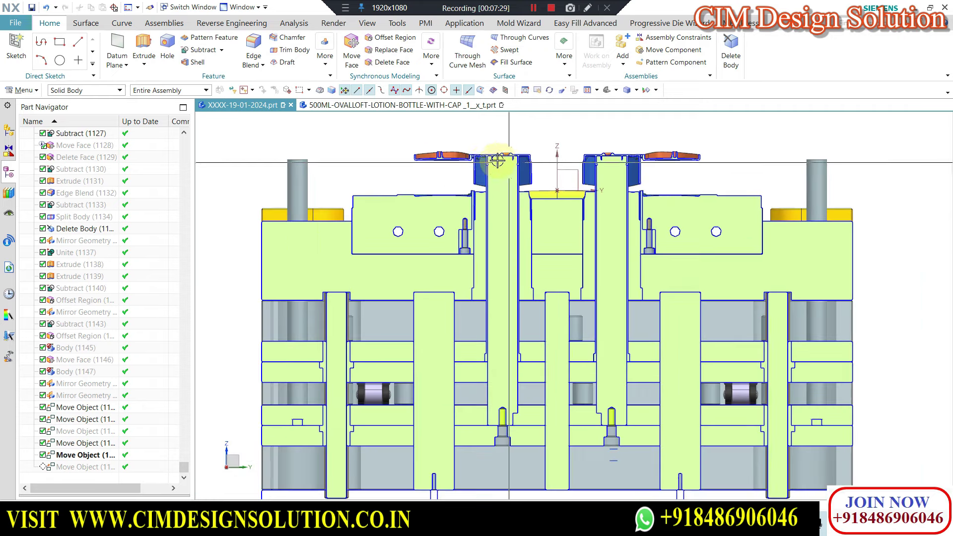
{"action": "scroll", "coordinate": [509, 147], "scroll_direction": "up", "scroll_amount": 1}
{"action": "scroll", "coordinate": [508, 147], "scroll_direction": "up", "scroll_amount": 1}
{"action": "scroll", "coordinate": [508, 146], "scroll_direction": "up", "scroll_amount": 1}
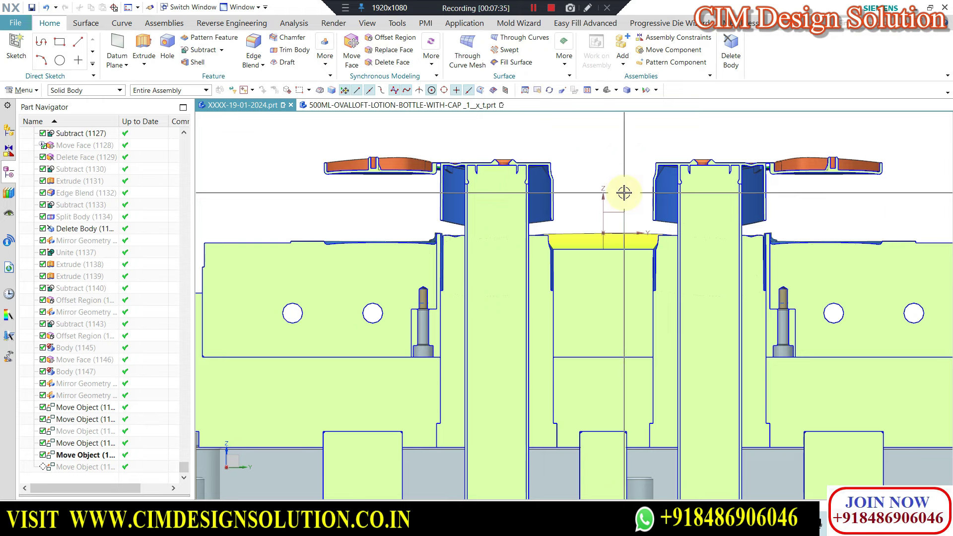
{"action": "scroll", "coordinate": [451, 170], "scroll_direction": "up", "scroll_amount": 1}
{"action": "scroll", "coordinate": [450, 171], "scroll_direction": "up", "scroll_amount": 2}
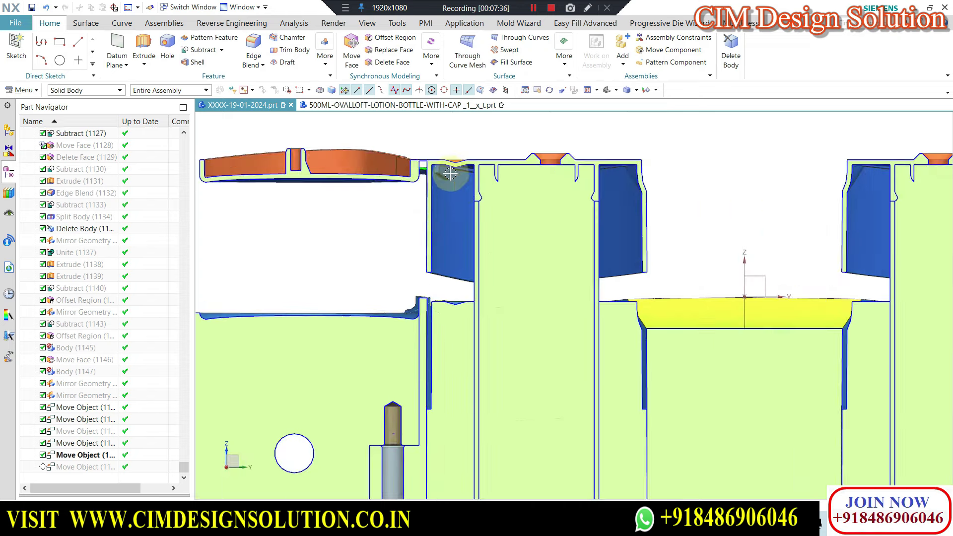
{"action": "scroll", "coordinate": [474, 188], "scroll_direction": "up", "scroll_amount": 2}
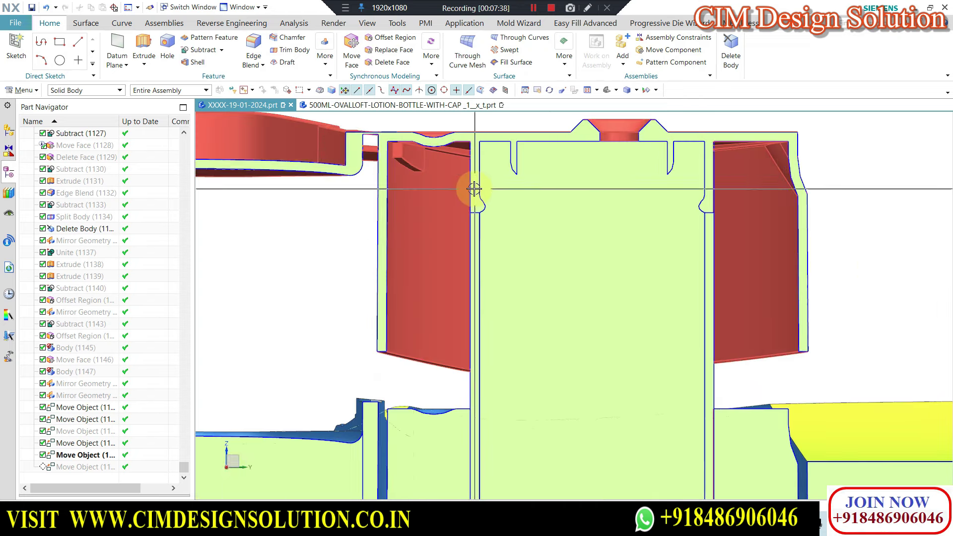
{"action": "scroll", "coordinate": [473, 189], "scroll_direction": "down", "scroll_amount": 2}
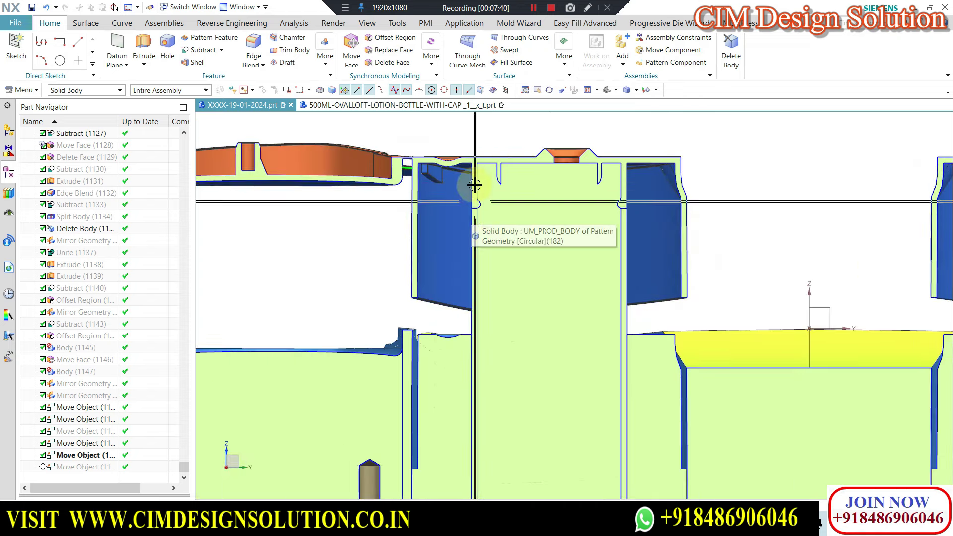
{"action": "scroll", "coordinate": [515, 186], "scroll_direction": "down", "scroll_amount": 2}
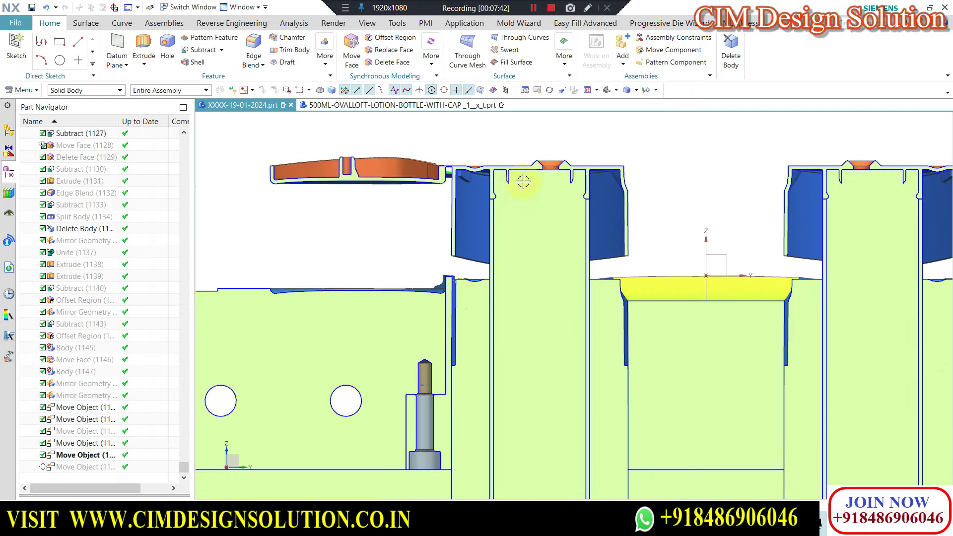
{"action": "scroll", "coordinate": [519, 189], "scroll_direction": "down", "scroll_amount": 1}
{"action": "scroll", "coordinate": [516, 196], "scroll_direction": "down", "scroll_amount": 1}
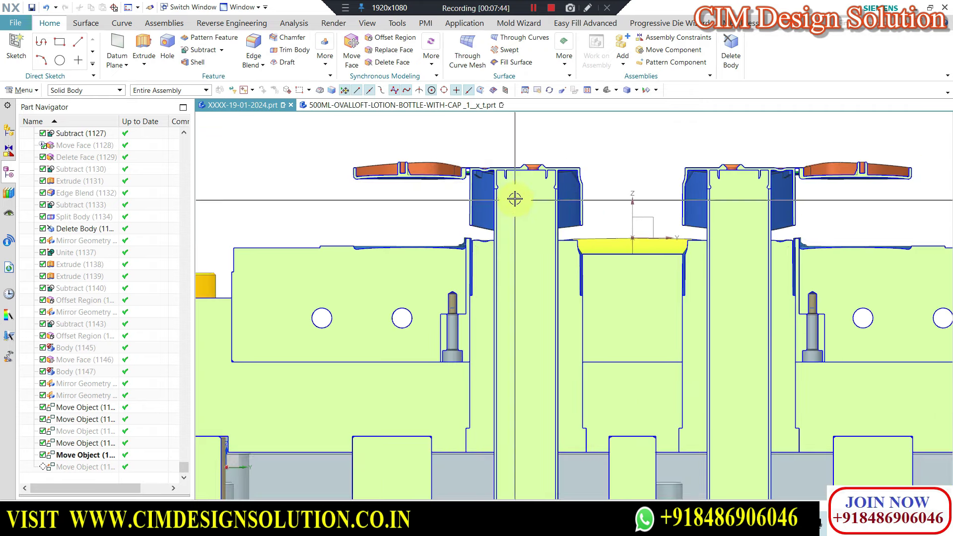
{"action": "scroll", "coordinate": [502, 187], "scroll_direction": "down", "scroll_amount": 1}
{"action": "scroll", "coordinate": [502, 346], "scroll_direction": "down", "scroll_amount": 1}
{"action": "scroll", "coordinate": [501, 420], "scroll_direction": "down", "scroll_amount": 1}
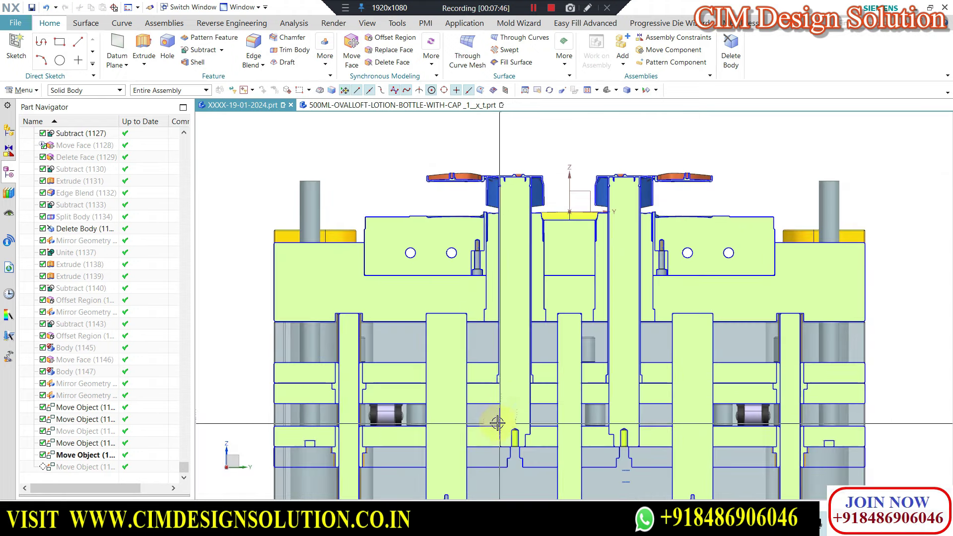
{"action": "scroll", "coordinate": [498, 383], "scroll_direction": "up", "scroll_amount": 1}
{"action": "scroll", "coordinate": [493, 368], "scroll_direction": "up", "scroll_amount": 1}
{"action": "scroll", "coordinate": [493, 367], "scroll_direction": "up", "scroll_amount": 1}
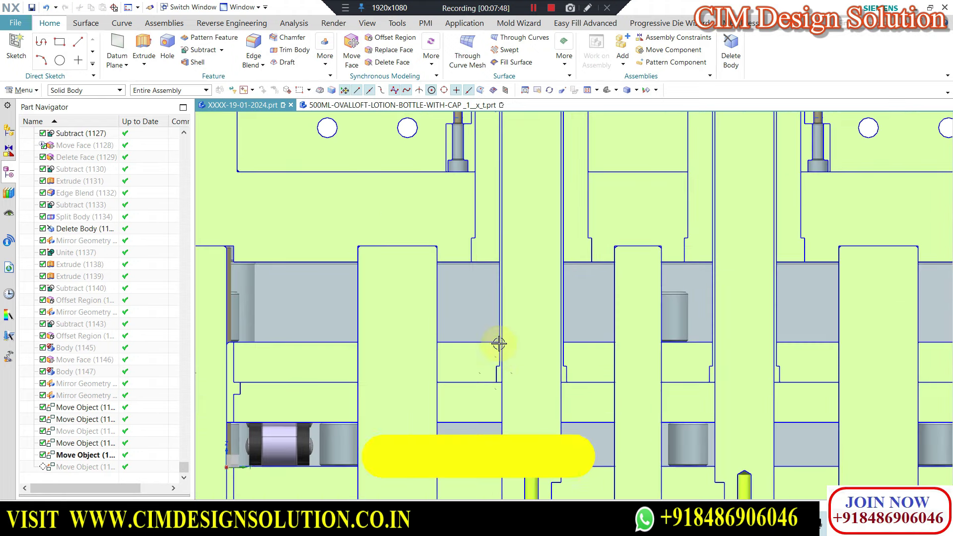
{"action": "scroll", "coordinate": [511, 258], "scroll_direction": "down", "scroll_amount": 1}
{"action": "scroll", "coordinate": [504, 315], "scroll_direction": "down", "scroll_amount": 1}
{"action": "scroll", "coordinate": [511, 348], "scroll_direction": "down", "scroll_amount": 1}
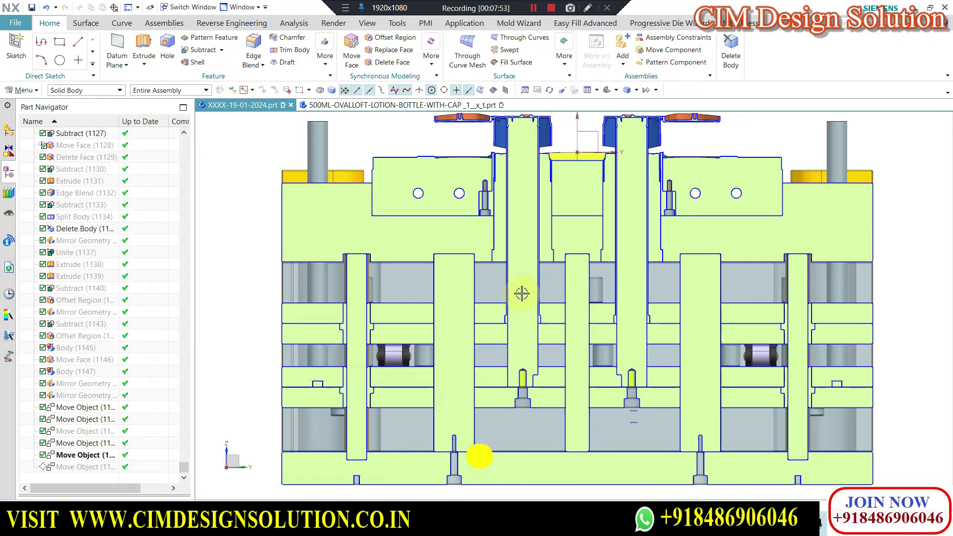
{"action": "scroll", "coordinate": [521, 147], "scroll_direction": "up", "scroll_amount": 1}
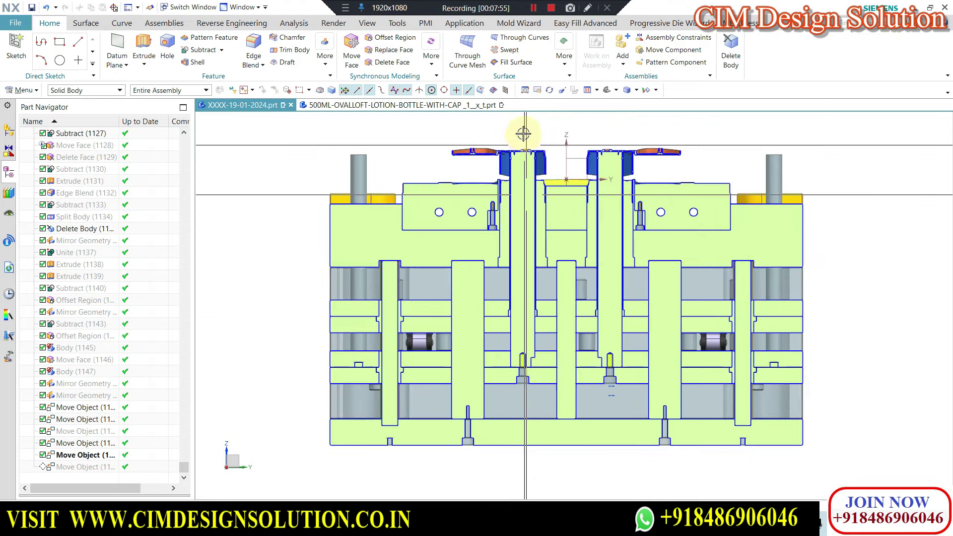
{"action": "scroll", "coordinate": [520, 149], "scroll_direction": "up", "scroll_amount": 2}
{"action": "scroll", "coordinate": [519, 149], "scroll_direction": "up", "scroll_amount": 1}
{"action": "scroll", "coordinate": [519, 149], "scroll_direction": "up", "scroll_amount": 1}
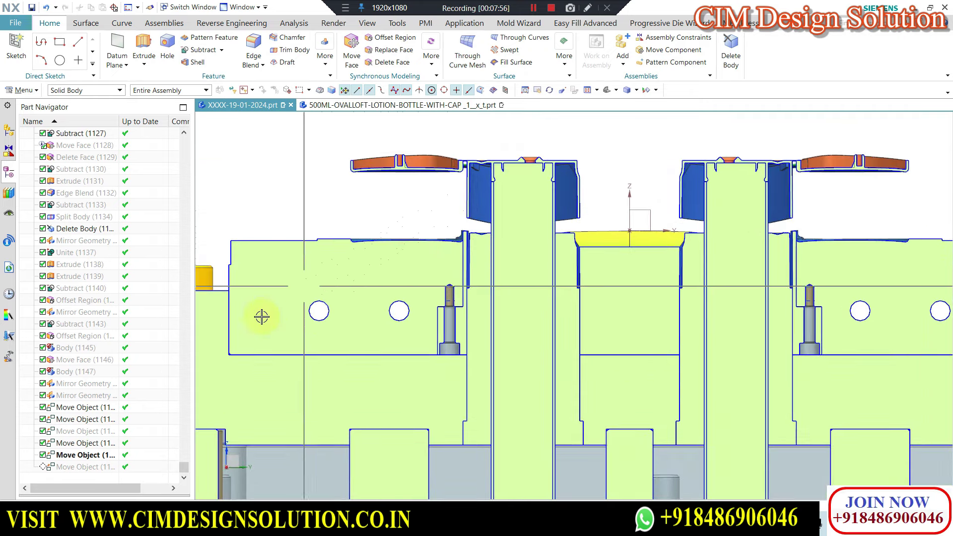
{"action": "scroll", "coordinate": [455, 204], "scroll_direction": "down", "scroll_amount": 1}
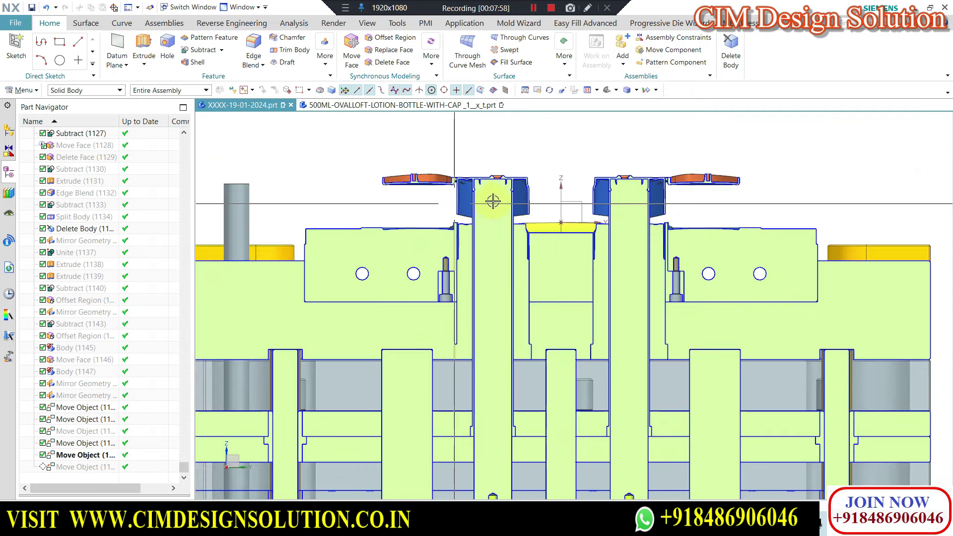
{"action": "scroll", "coordinate": [459, 205], "scroll_direction": "down", "scroll_amount": 1}
{"action": "scroll", "coordinate": [464, 205], "scroll_direction": "down", "scroll_amount": 1}
{"action": "scroll", "coordinate": [468, 204], "scroll_direction": "down", "scroll_amount": 1}
- Orbit to an angled view, snap back to the side view and zoom in on the accelerator
{"action": "middle_click_drag", "start_coordinate": [468, 204], "coordinate": [506, 143]}
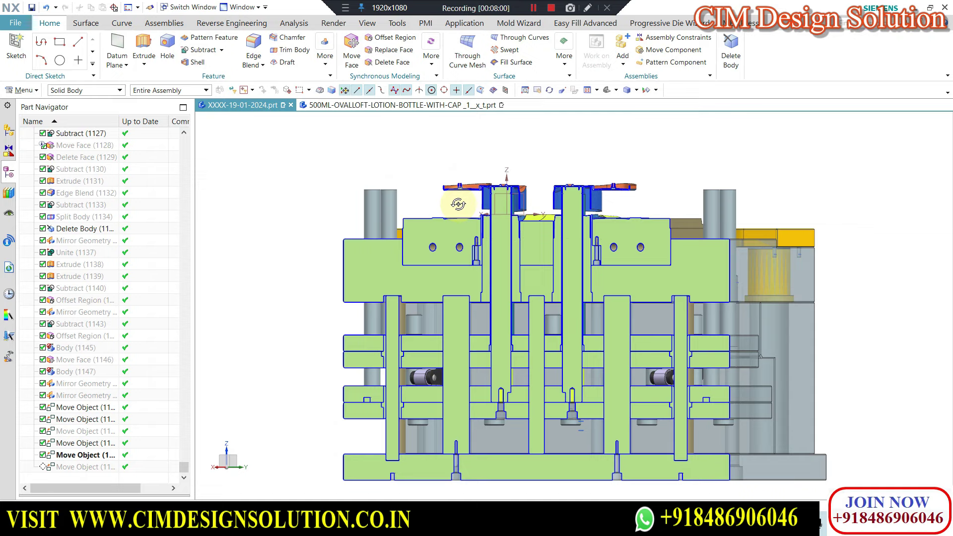
{"action": "key", "text": "F8"}
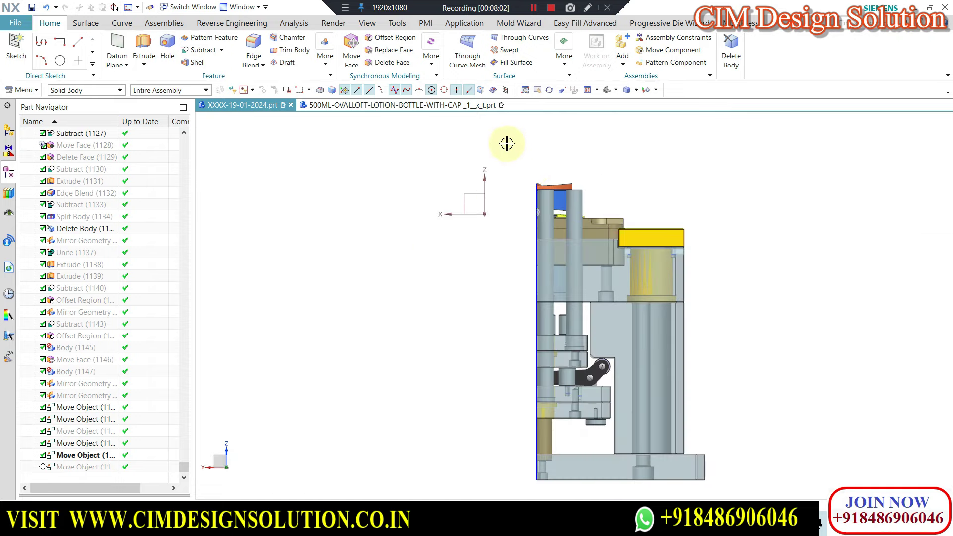
{"action": "scroll", "coordinate": [578, 445], "scroll_direction": "up", "scroll_amount": 1}
{"action": "scroll", "coordinate": [579, 432], "scroll_direction": "up", "scroll_amount": 1}
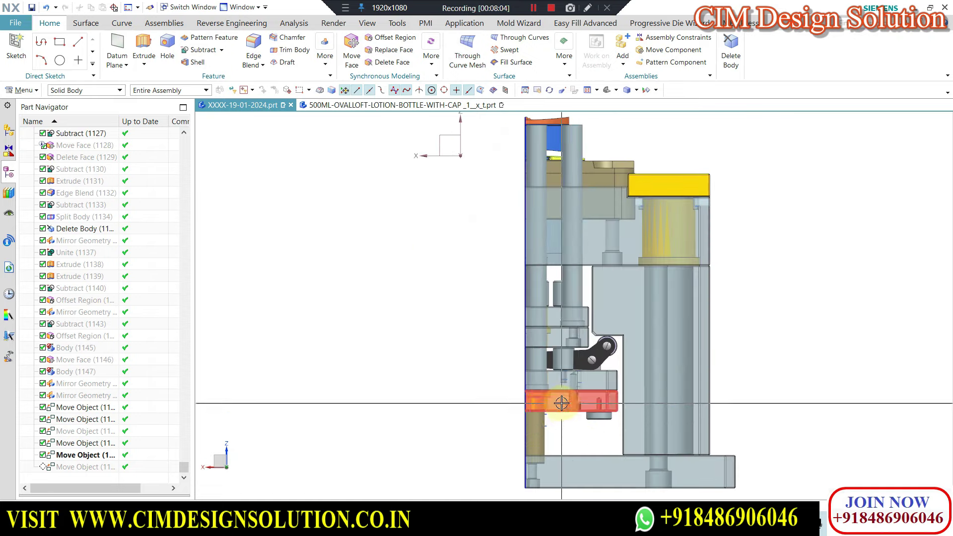
{"action": "scroll", "coordinate": [575, 404], "scroll_direction": "up", "scroll_amount": 1}
{"action": "scroll", "coordinate": [627, 412], "scroll_direction": "up", "scroll_amount": 2}
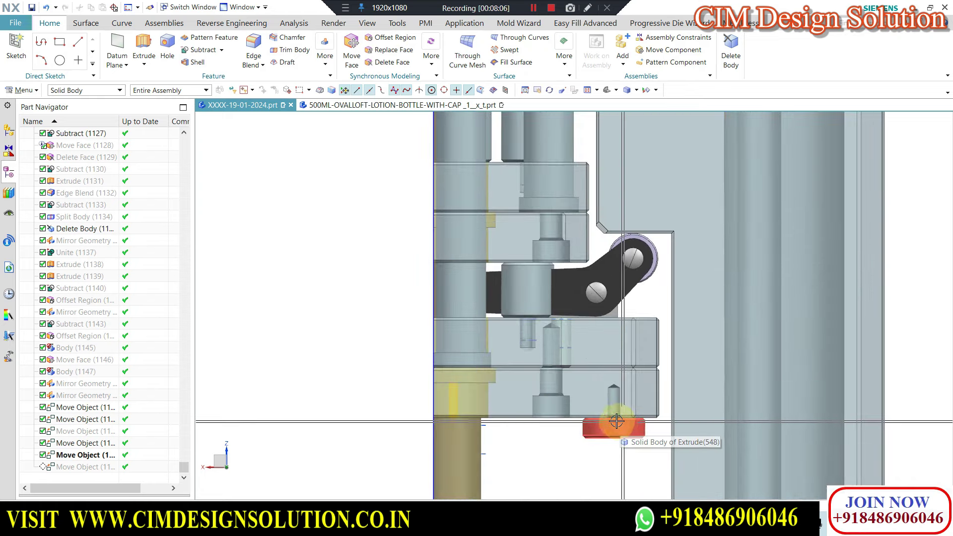
- Highlight the block beside the accelerator, the large right block and the link, then bring up the catalogue PDF
{"action": "left_click", "coordinate": [483, 226]}
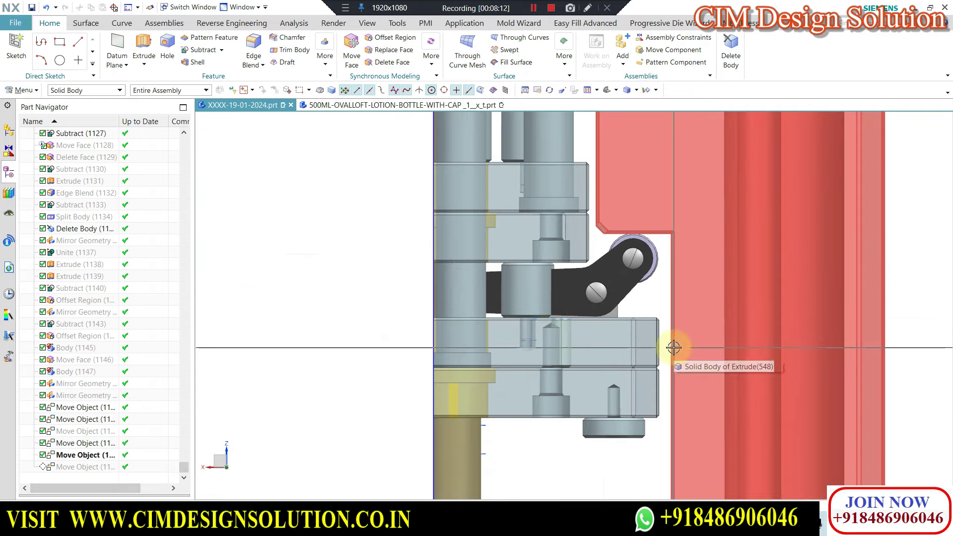
{"action": "scroll", "coordinate": [523, 283], "scroll_direction": "up", "scroll_amount": 2}
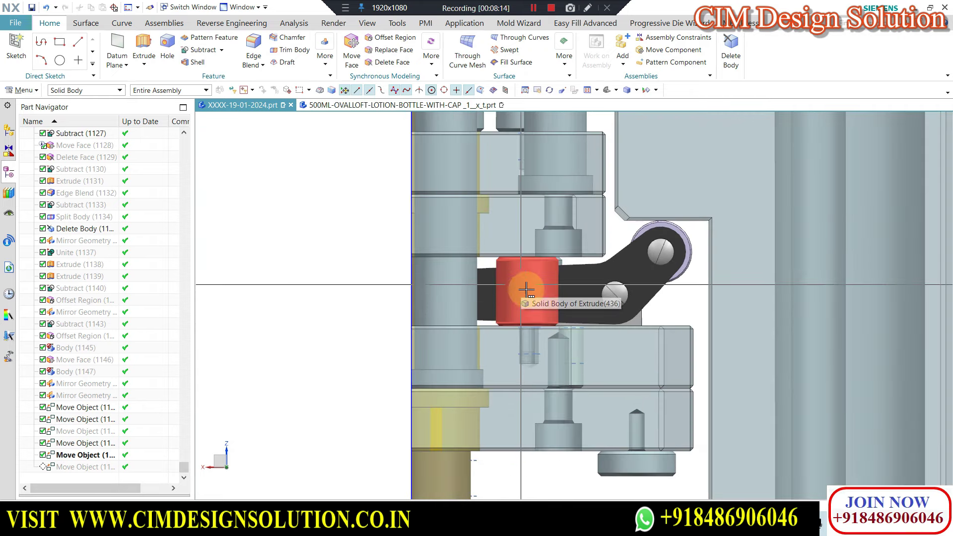
{"action": "scroll", "coordinate": [526, 289], "scroll_direction": "down", "scroll_amount": 2}
{"action": "scroll", "coordinate": [526, 289], "scroll_direction": "down", "scroll_amount": 1}
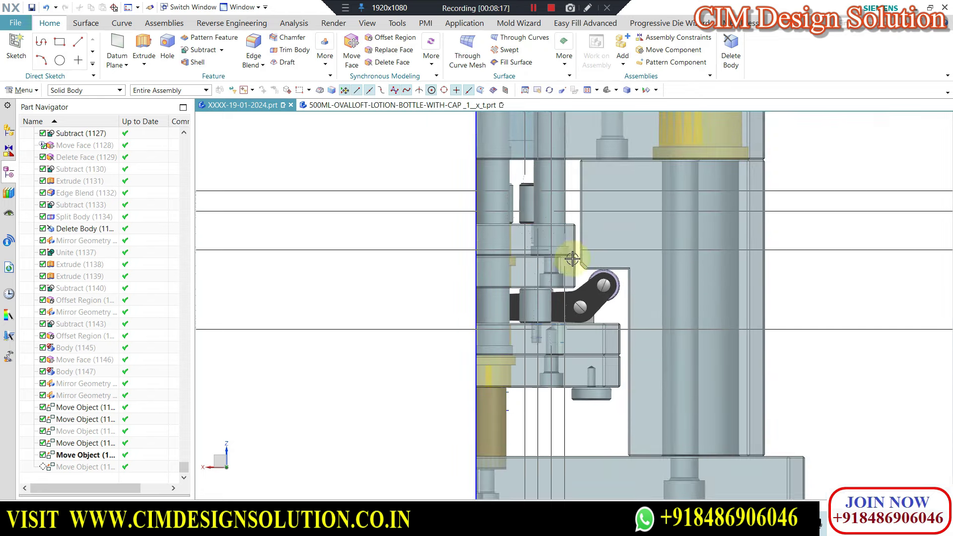
{"action": "left_click", "coordinate": [719, 323]}
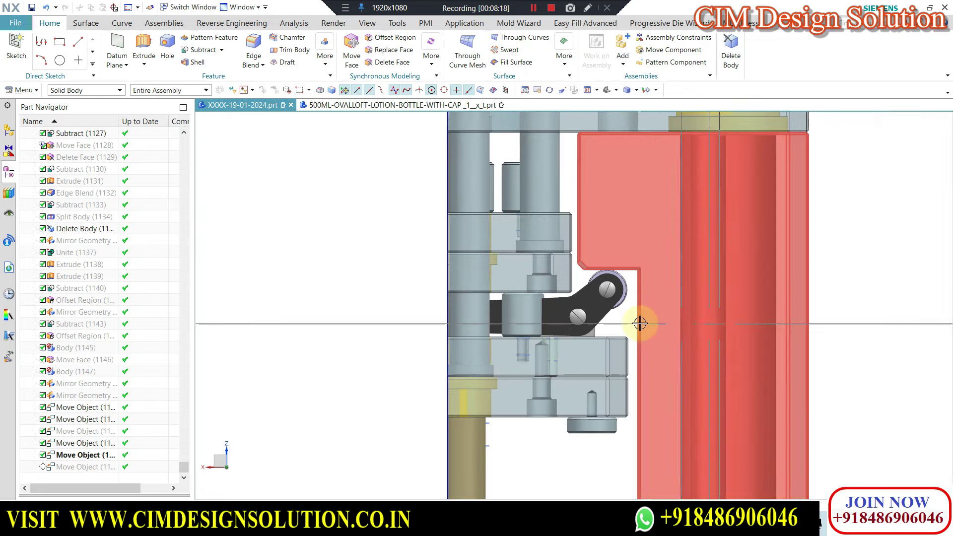
{"action": "scroll", "coordinate": [512, 172], "scroll_direction": "up", "scroll_amount": 1}
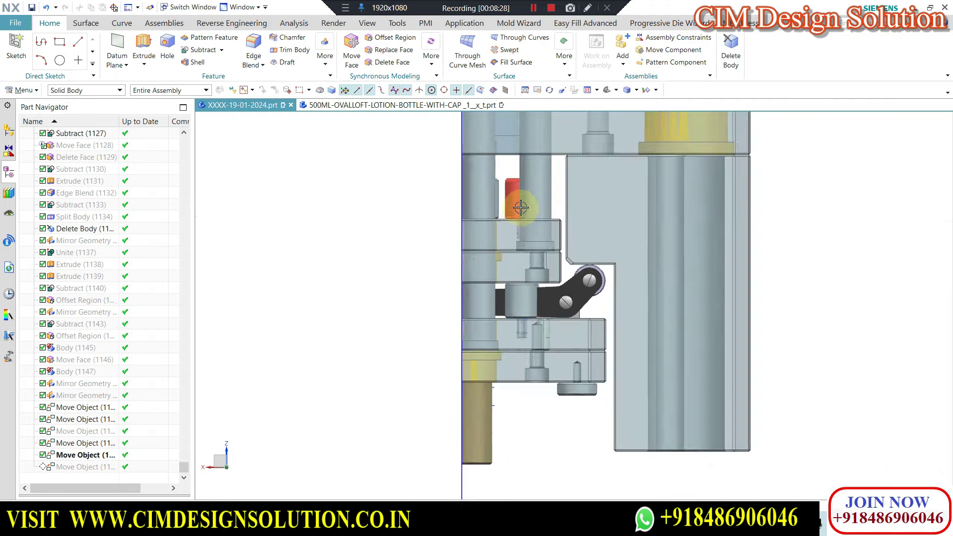
{"action": "scroll", "coordinate": [615, 296], "scroll_direction": "up", "scroll_amount": 2}
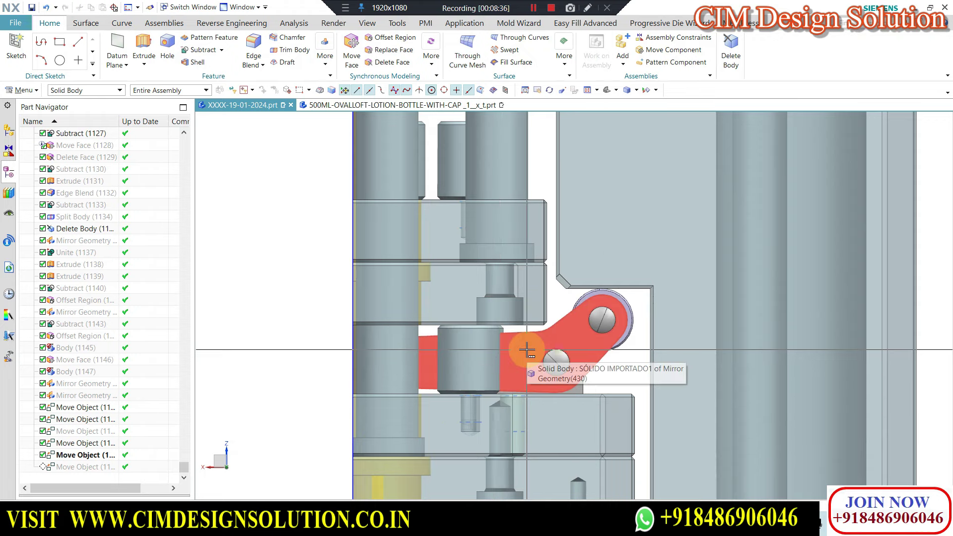
{"action": "left_click", "coordinate": [526, 347]}
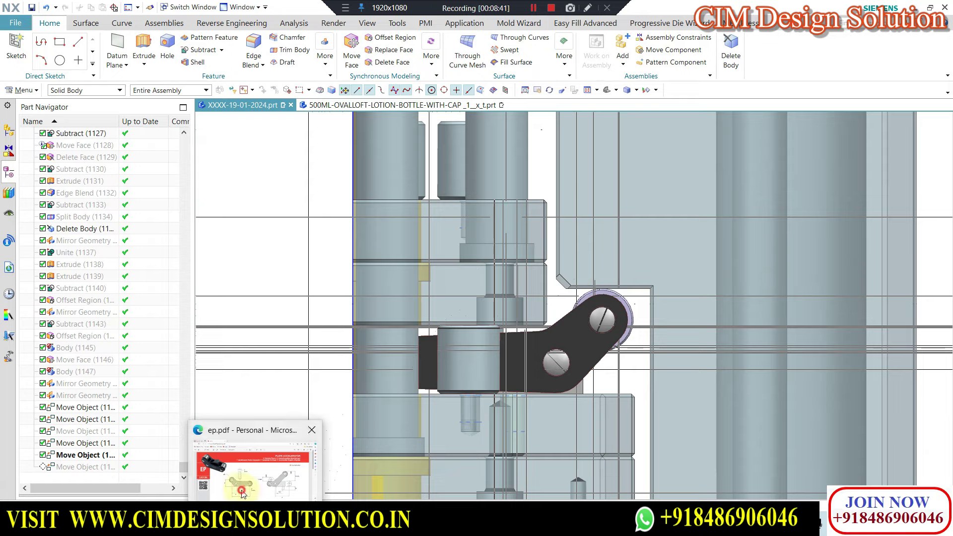
{"action": "left_click", "coordinate": [242, 491]}
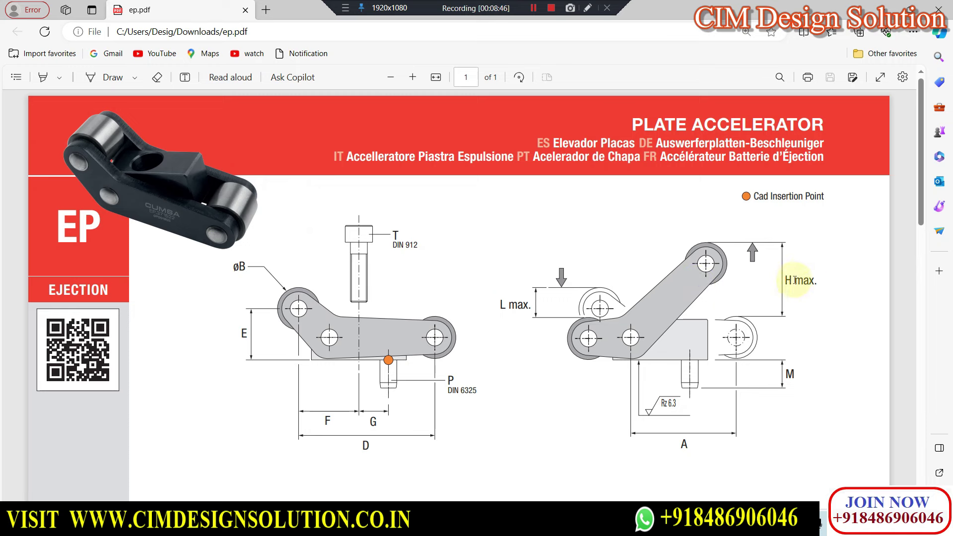
- In ep.pdf, check H max, L max 12.5 for EP.502030 and the installation diagrams, then return to NX
{"action": "left_click_drag", "start_coordinate": [810, 280], "coordinate": [816, 280]}
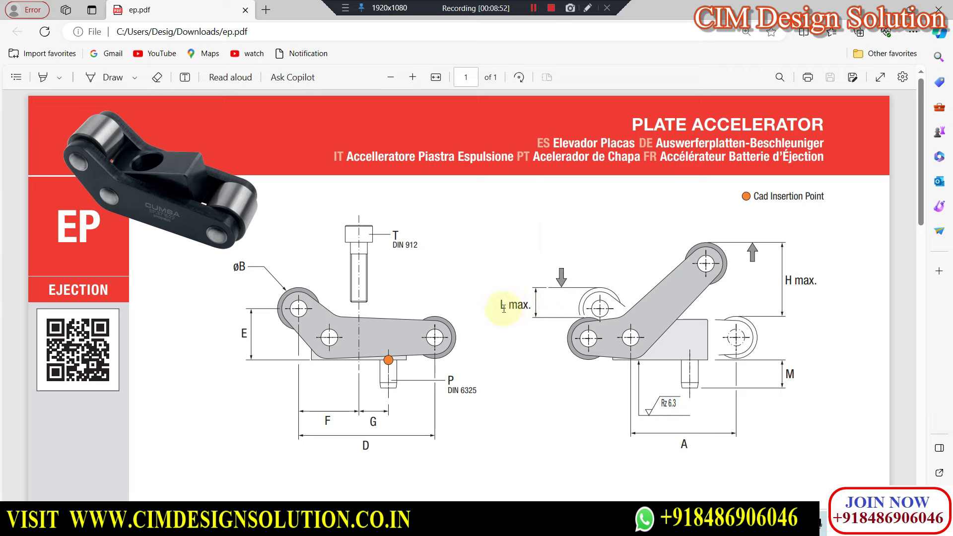
{"action": "left_click_drag", "start_coordinate": [528, 308], "coordinate": [532, 307]}
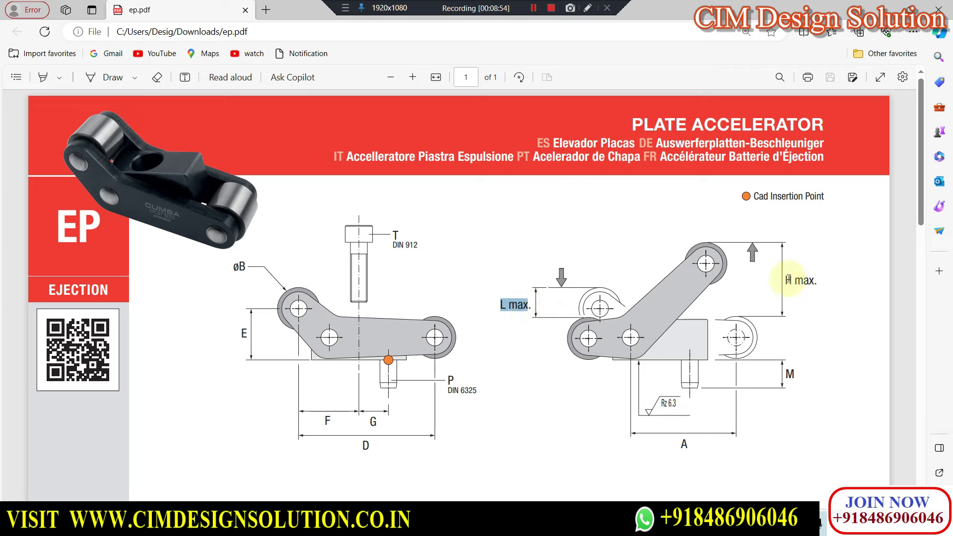
{"action": "scroll", "coordinate": [463, 279], "scroll_direction": "down", "scroll_amount": 5}
{"action": "scroll", "coordinate": [463, 281], "scroll_direction": "down", "scroll_amount": 5}
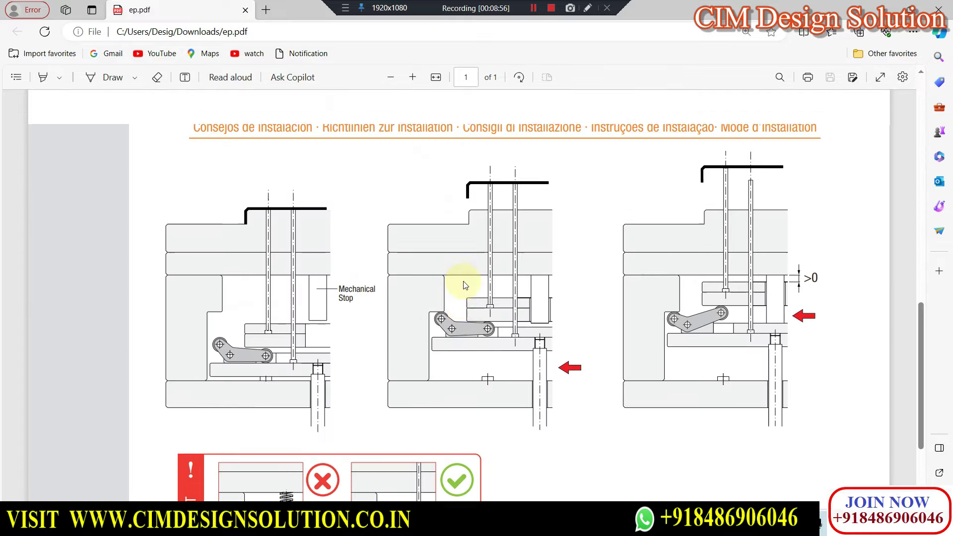
{"action": "scroll", "coordinate": [464, 282], "scroll_direction": "up", "scroll_amount": 3}
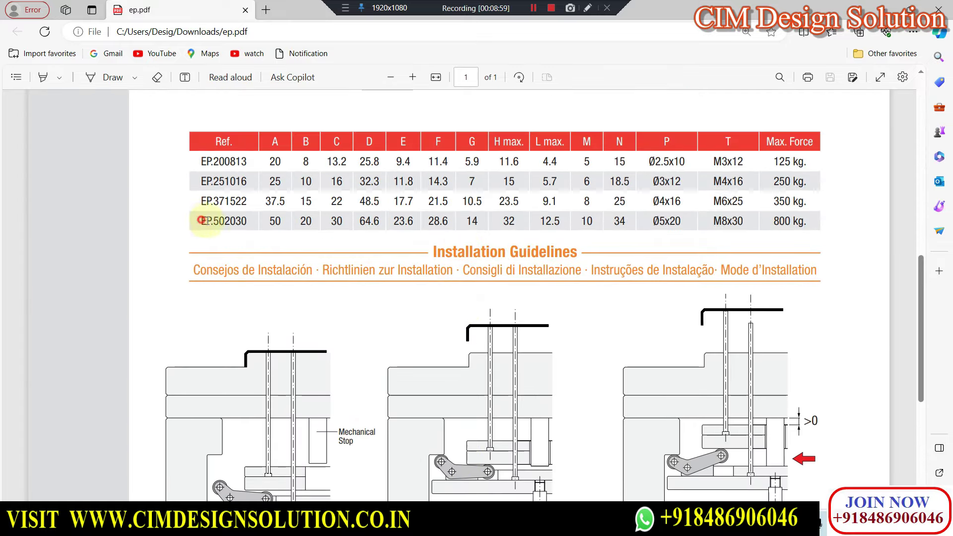
{"action": "left_click", "coordinate": [428, 238]}
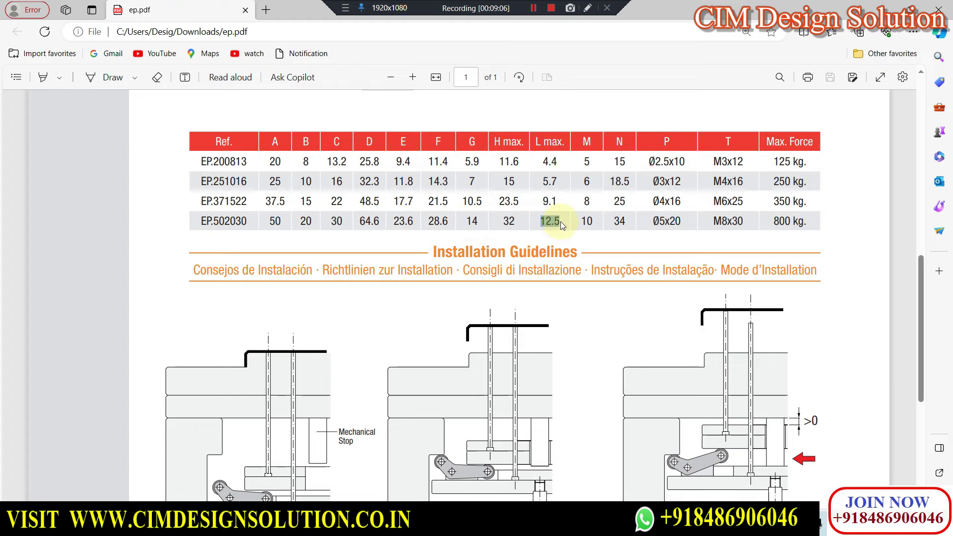
{"action": "scroll", "coordinate": [471, 251], "scroll_direction": "down", "scroll_amount": 3}
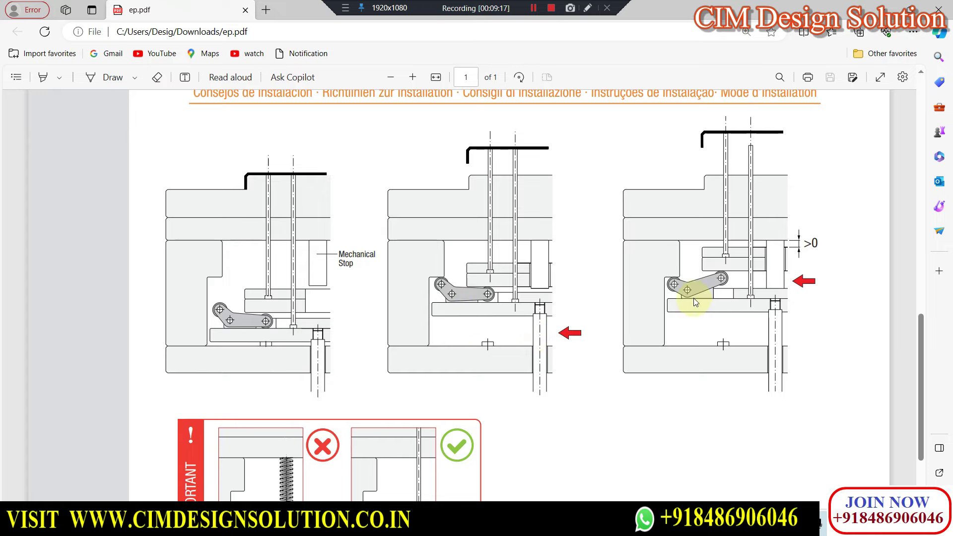
{"action": "key", "text": "alt+Tab"}
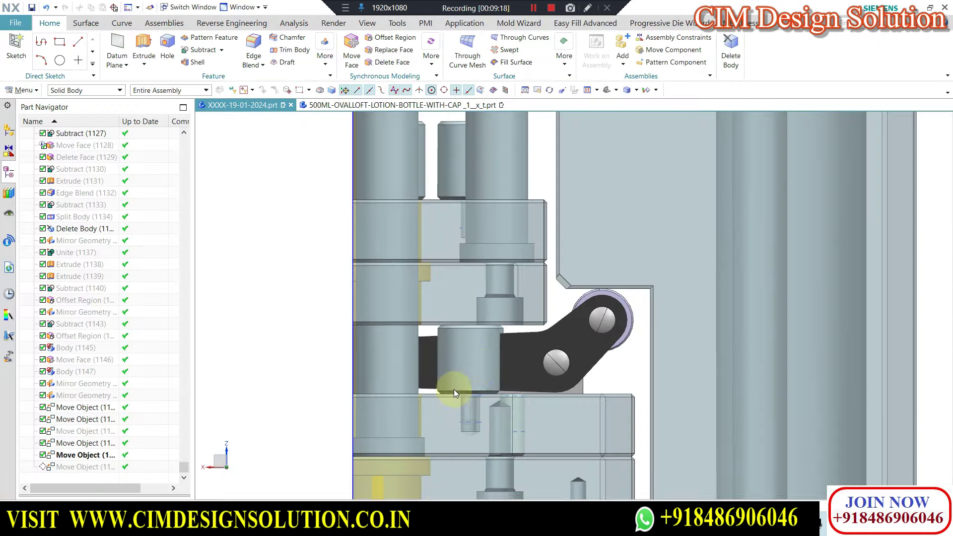
- Clear the selection and make the last Move Object feature current in the Part Navigator
{"action": "scroll", "coordinate": [559, 281], "scroll_direction": "down", "scroll_amount": 1}
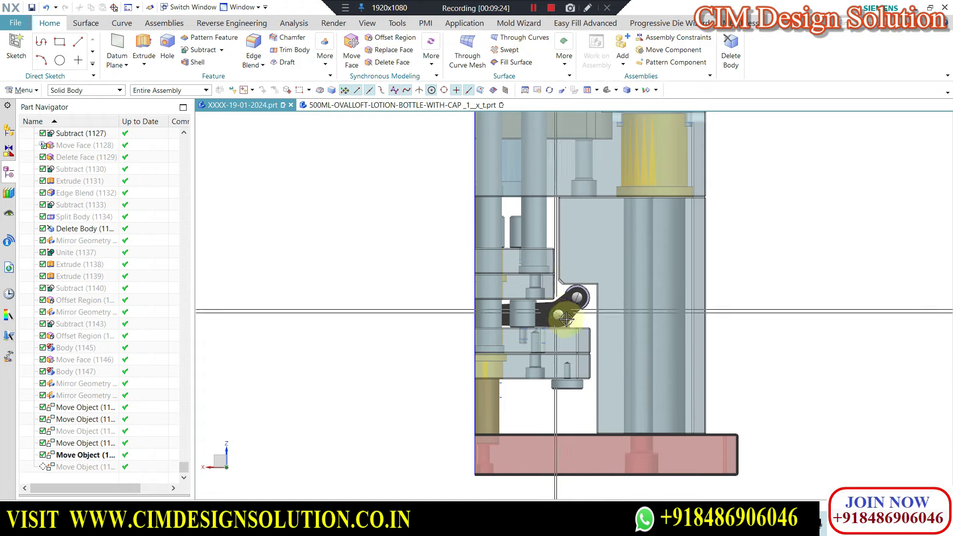
{"action": "left_click", "coordinate": [582, 313]}
{"action": "key", "text": "Escape"}
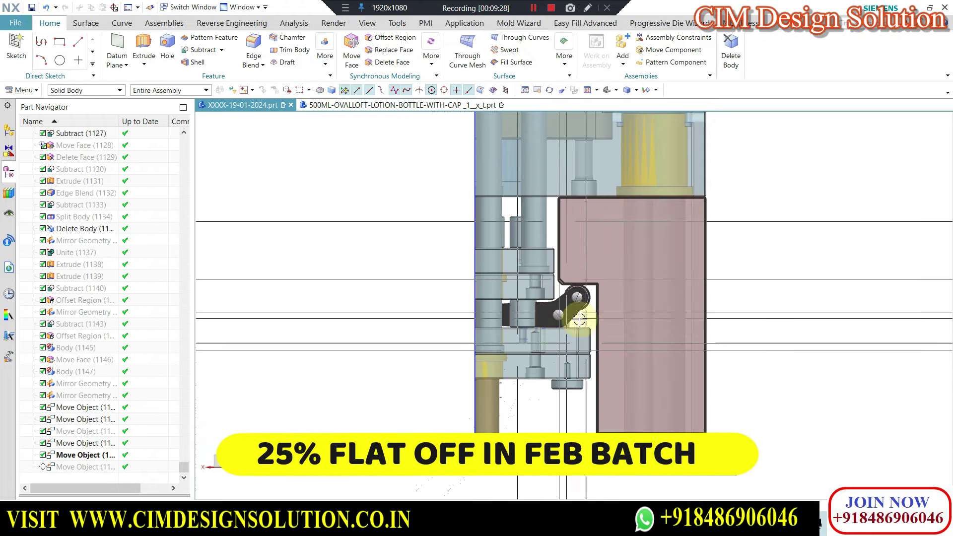
{"action": "scroll", "coordinate": [517, 202], "scroll_direction": "up", "scroll_amount": 3}
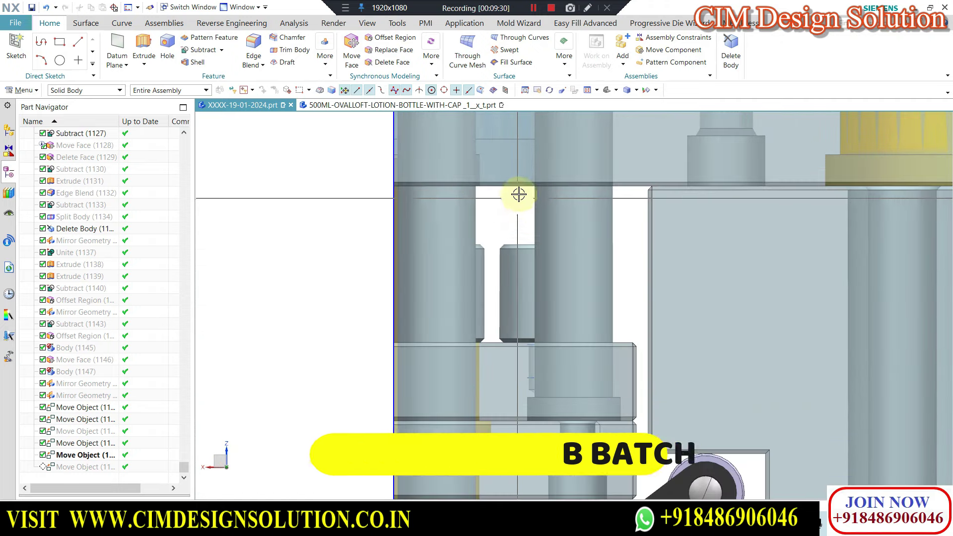
{"action": "scroll", "coordinate": [514, 257], "scroll_direction": "down", "scroll_amount": 3}
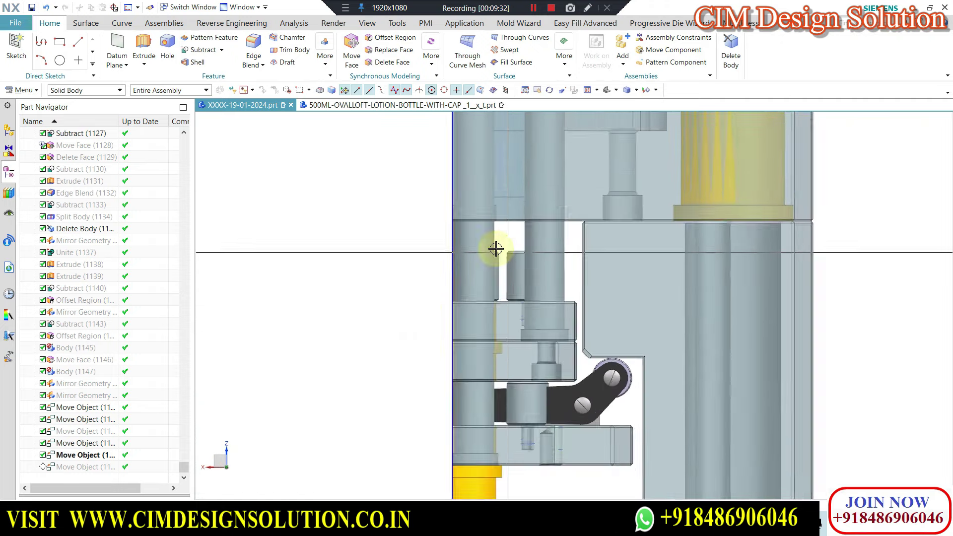
{"action": "right_click", "coordinate": [62, 469]}
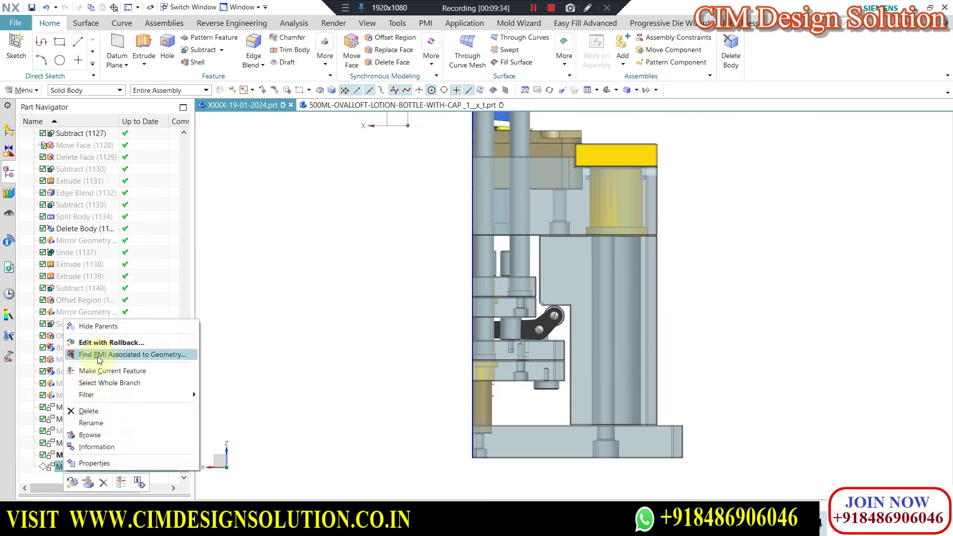
{"action": "left_click", "coordinate": [99, 370]}
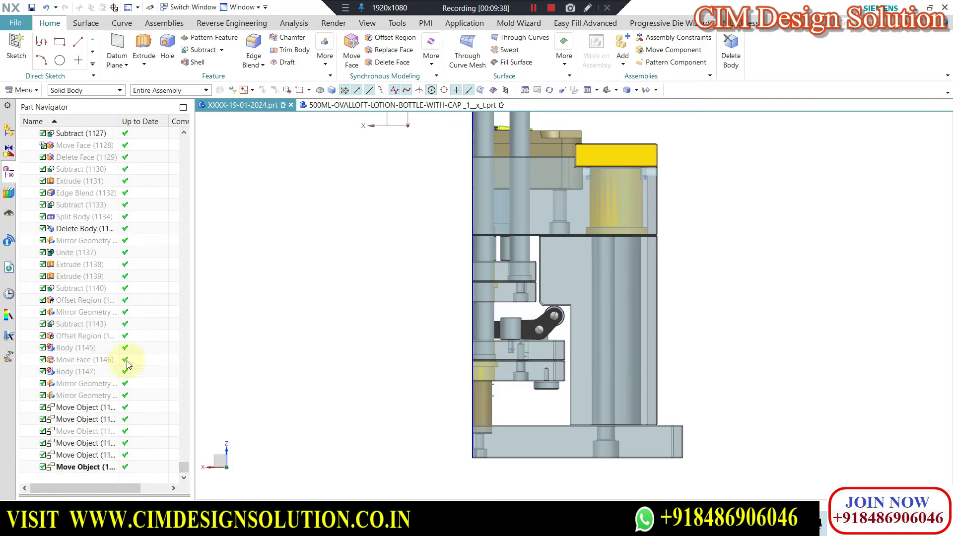
- Turn the mould to a front view, zoom onto the caps and select the central cap insert
{"action": "mouse_move", "coordinate": [402, 329]}
{"action": "middle_mouse_down"}
{"action": "mouse_move", "coordinate": [512, 199]}
{"action": "mouse_move", "coordinate": [407, 124]}
{"action": "middle_mouse_up"}
{"action": "scroll", "coordinate": [405, 120], "scroll_direction": "up", "scroll_amount": 3}
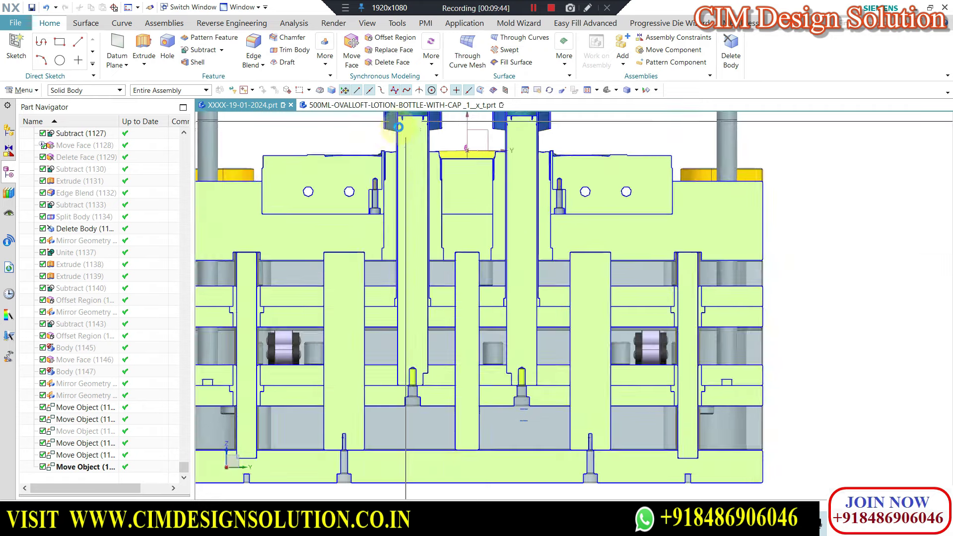
{"action": "scroll", "coordinate": [458, 325], "scroll_direction": "down", "scroll_amount": 2}
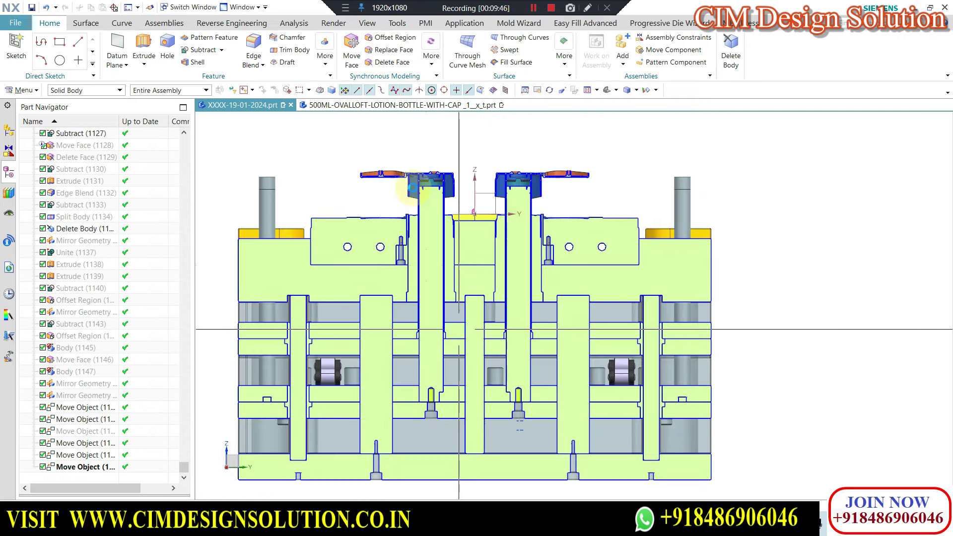
{"action": "scroll", "coordinate": [413, 188], "scroll_direction": "up", "scroll_amount": 1}
{"action": "scroll", "coordinate": [419, 209], "scroll_direction": "up", "scroll_amount": 1}
{"action": "scroll", "coordinate": [424, 229], "scroll_direction": "up", "scroll_amount": 1}
{"action": "scroll", "coordinate": [429, 245], "scroll_direction": "up", "scroll_amount": 1}
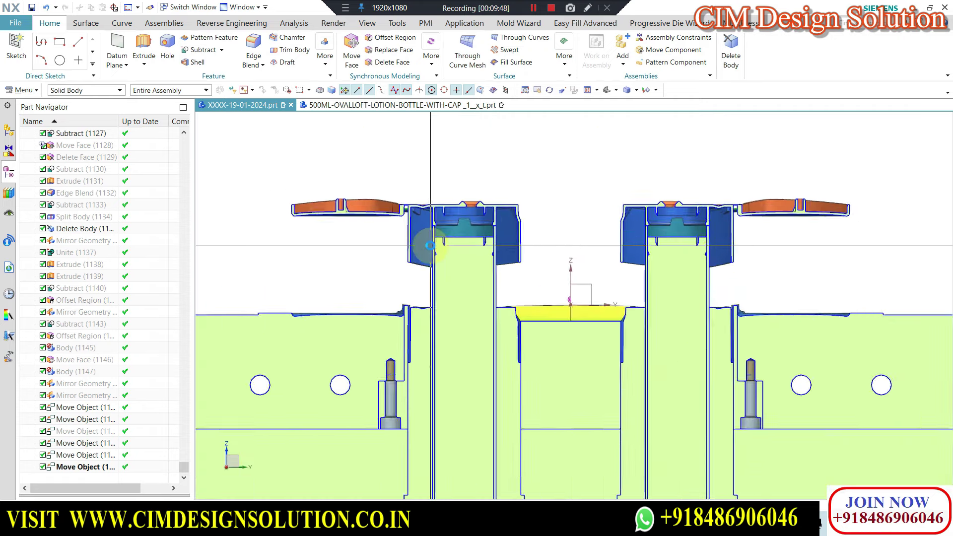
{"action": "scroll", "coordinate": [429, 246], "scroll_direction": "up", "scroll_amount": 1}
{"action": "scroll", "coordinate": [430, 245], "scroll_direction": "up", "scroll_amount": 1}
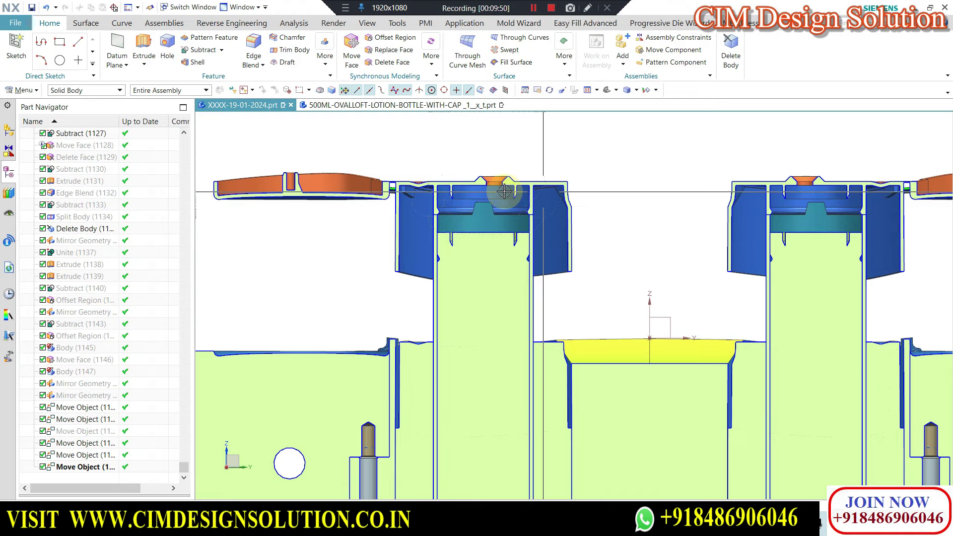
{"action": "scroll", "coordinate": [440, 209], "scroll_direction": "down", "scroll_amount": 1}
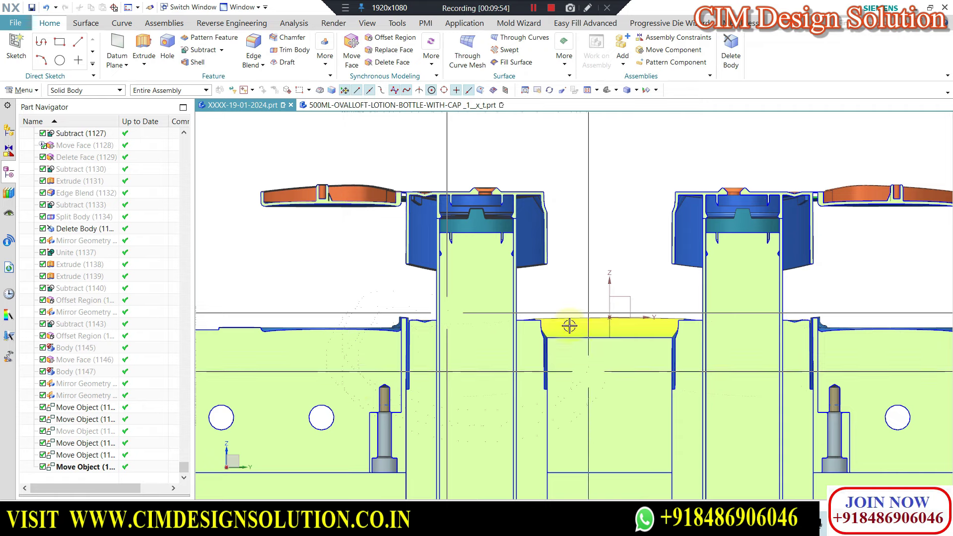
{"action": "scroll", "coordinate": [440, 198], "scroll_direction": "up", "scroll_amount": 2}
{"action": "scroll", "coordinate": [443, 185], "scroll_direction": "up", "scroll_amount": 2}
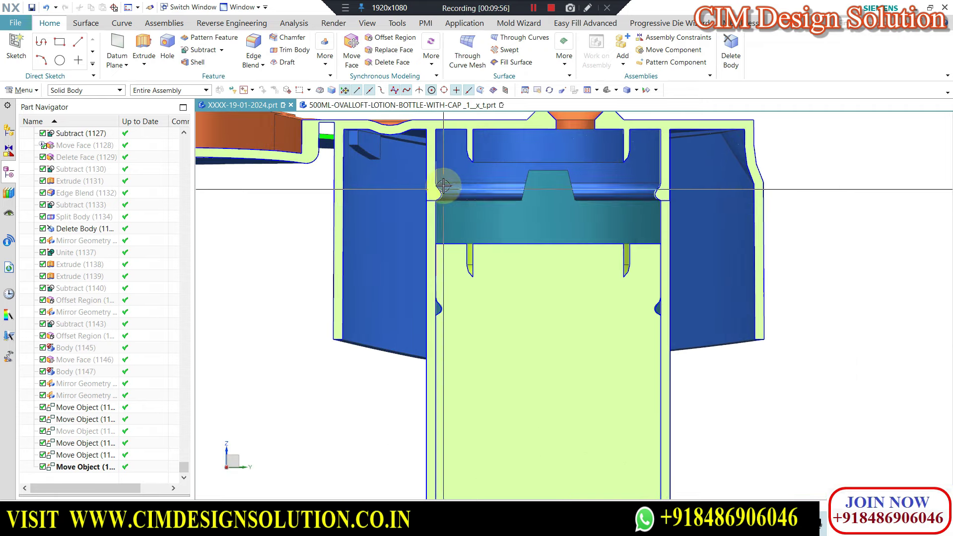
{"action": "left_click", "coordinate": [469, 203]}
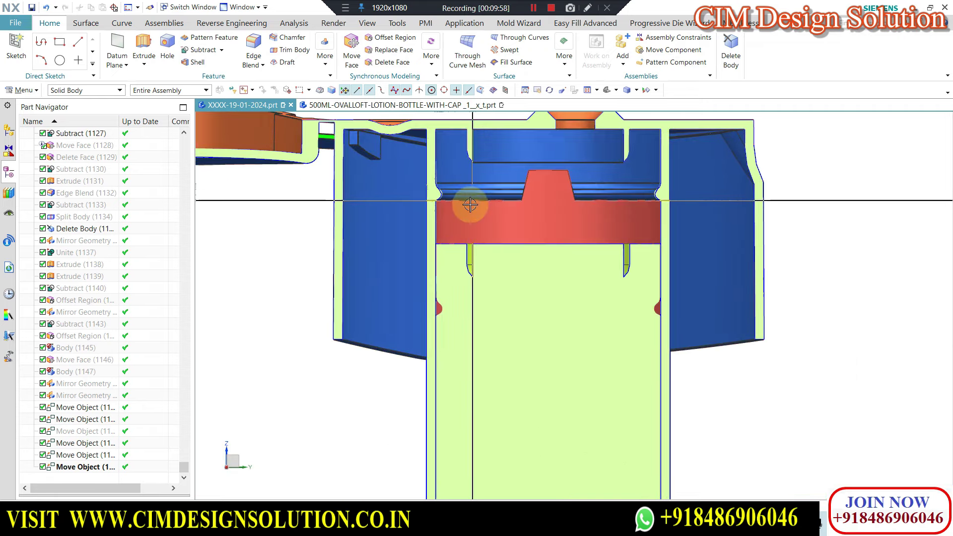
- Zoom around the cap cores and select the cap's inner ring body
{"action": "scroll", "coordinate": [466, 208], "scroll_direction": "down", "scroll_amount": 1}
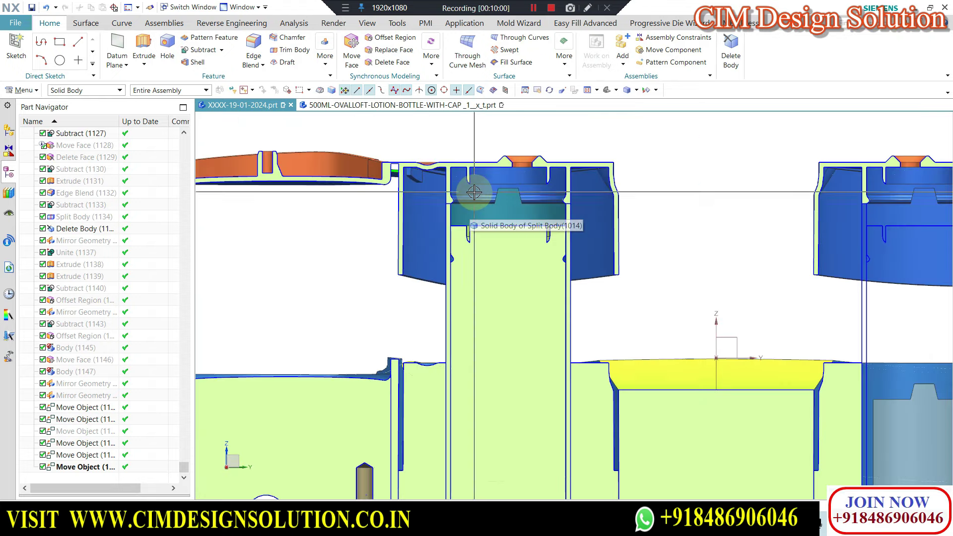
{"action": "scroll", "coordinate": [446, 206], "scroll_direction": "down", "scroll_amount": 2}
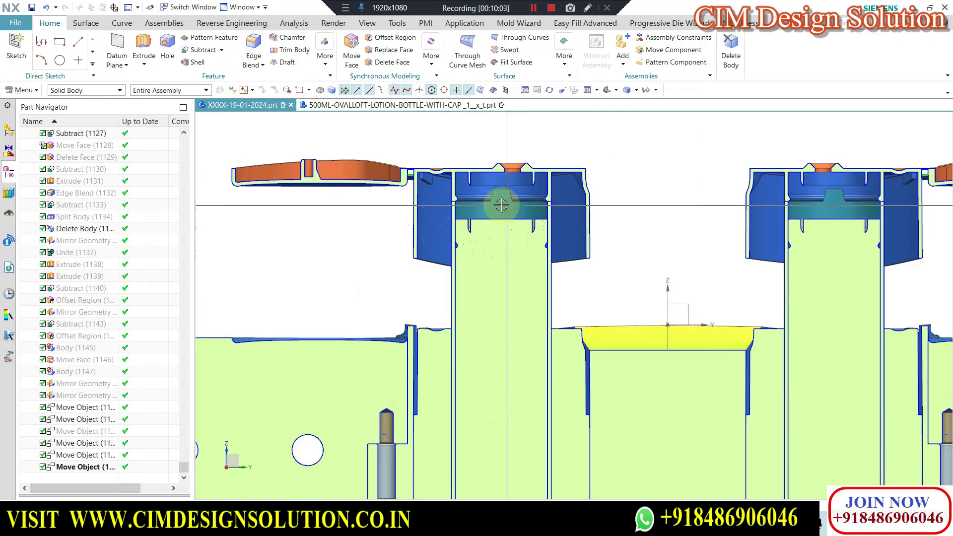
{"action": "scroll", "coordinate": [499, 203], "scroll_direction": "down", "scroll_amount": 2}
{"action": "scroll", "coordinate": [485, 250], "scroll_direction": "up", "scroll_amount": 1}
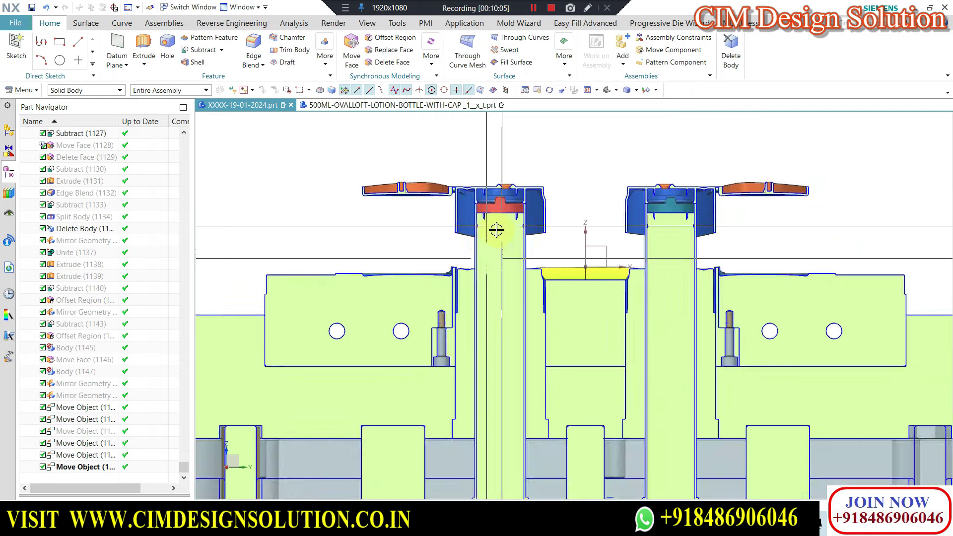
{"action": "scroll", "coordinate": [494, 221], "scroll_direction": "up", "scroll_amount": 1}
{"action": "scroll", "coordinate": [476, 233], "scroll_direction": "up", "scroll_amount": 1}
{"action": "scroll", "coordinate": [462, 243], "scroll_direction": "up", "scroll_amount": 2}
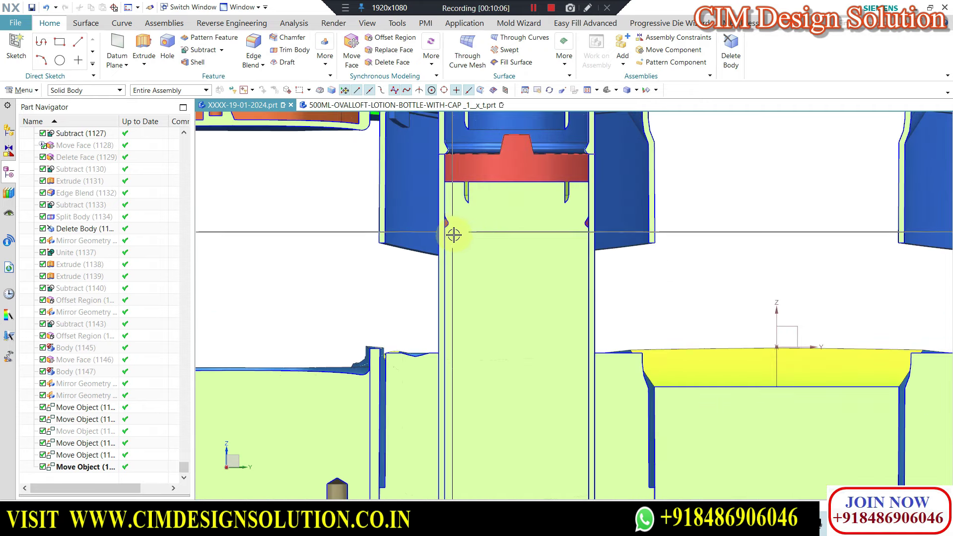
{"action": "scroll", "coordinate": [456, 247], "scroll_direction": "down", "scroll_amount": 2}
{"action": "scroll", "coordinate": [453, 272], "scroll_direction": "down", "scroll_amount": 1}
{"action": "scroll", "coordinate": [446, 218], "scroll_direction": "up", "scroll_amount": 2}
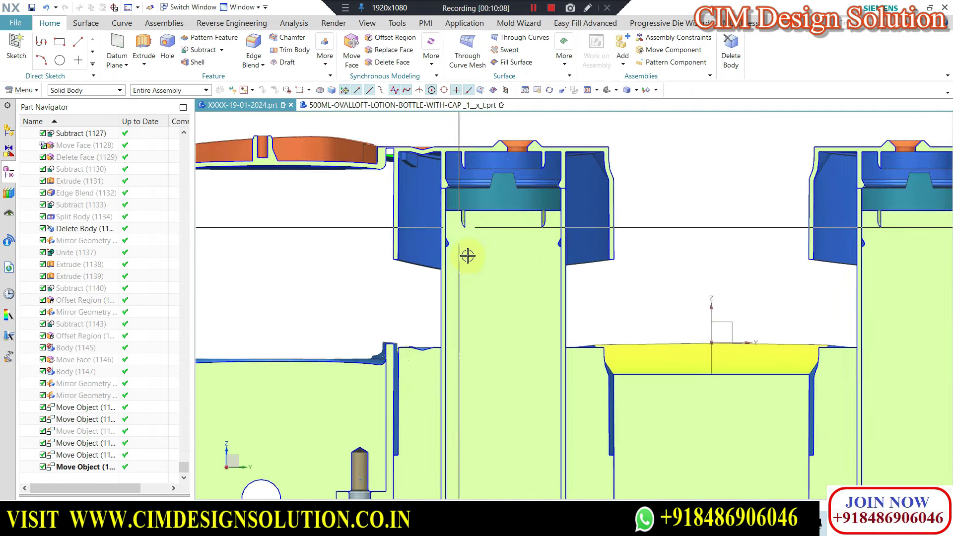
{"action": "scroll", "coordinate": [465, 255], "scroll_direction": "up", "scroll_amount": 2}
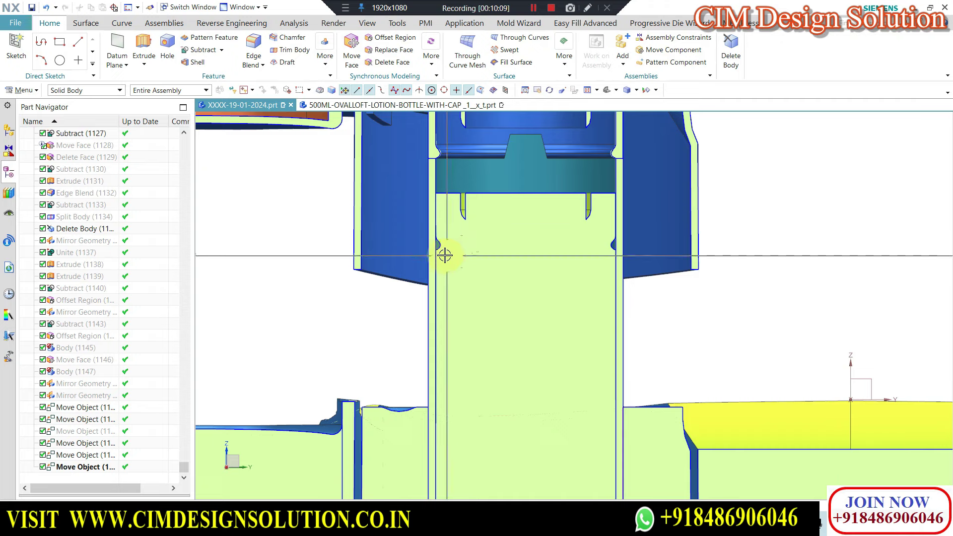
{"action": "left_click", "coordinate": [453, 177]}
- Zoom out, snap back to the side view, then play the accelerated ejector demo video in Media Player
{"action": "scroll", "coordinate": [517, 270], "scroll_direction": "down", "scroll_amount": 3}
{"action": "scroll", "coordinate": [561, 193], "scroll_direction": "up", "scroll_amount": 2}
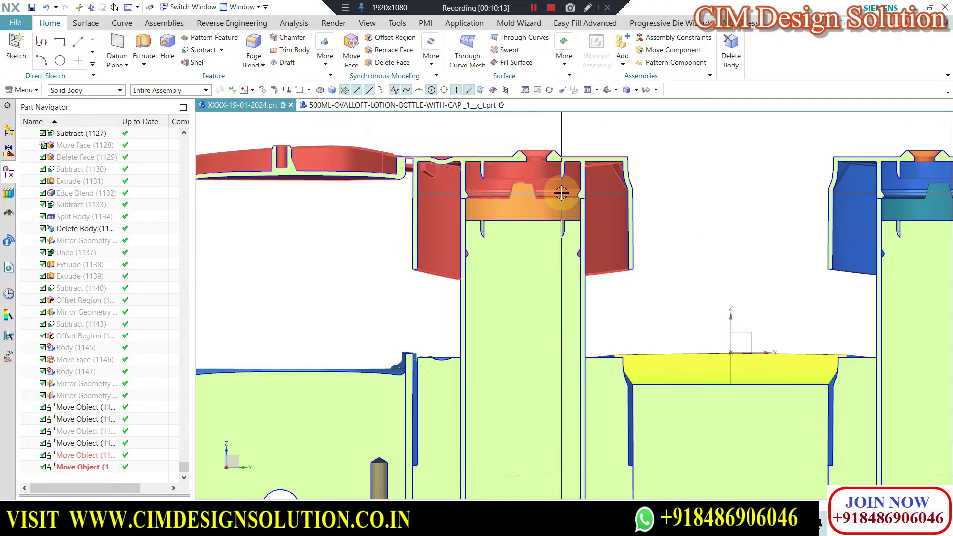
{"action": "scroll", "coordinate": [567, 191], "scroll_direction": "down", "scroll_amount": 2}
{"action": "scroll", "coordinate": [531, 194], "scroll_direction": "down", "scroll_amount": 2}
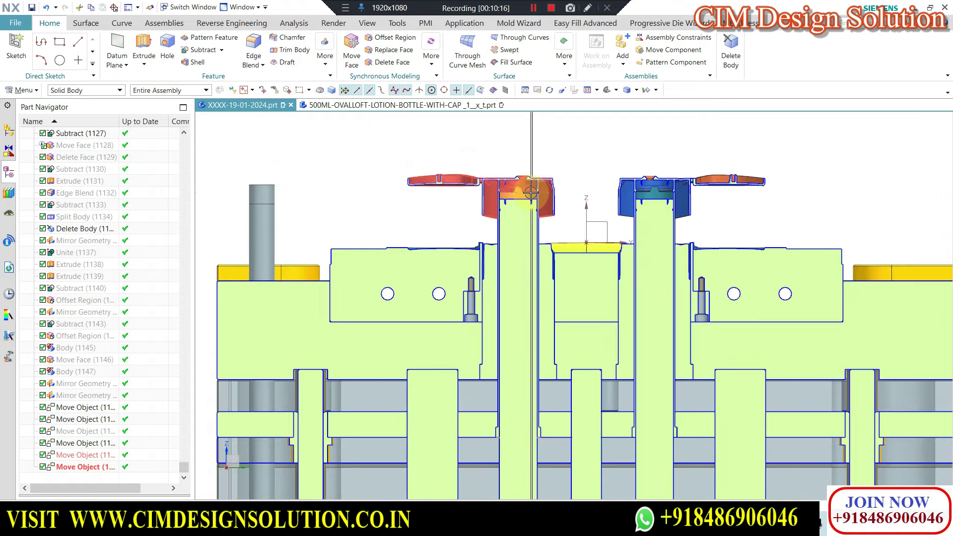
{"action": "scroll", "coordinate": [411, 202], "scroll_direction": "down", "scroll_amount": 2}
{"action": "scroll", "coordinate": [571, 220], "scroll_direction": "down", "scroll_amount": 1}
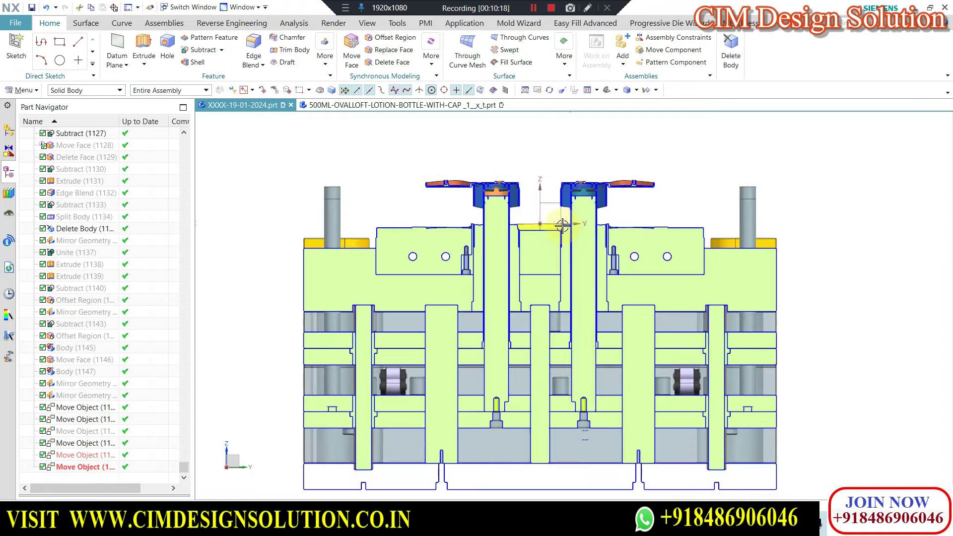
{"action": "middle_click_drag", "start_coordinate": [549, 173], "coordinate": [541, 143]}
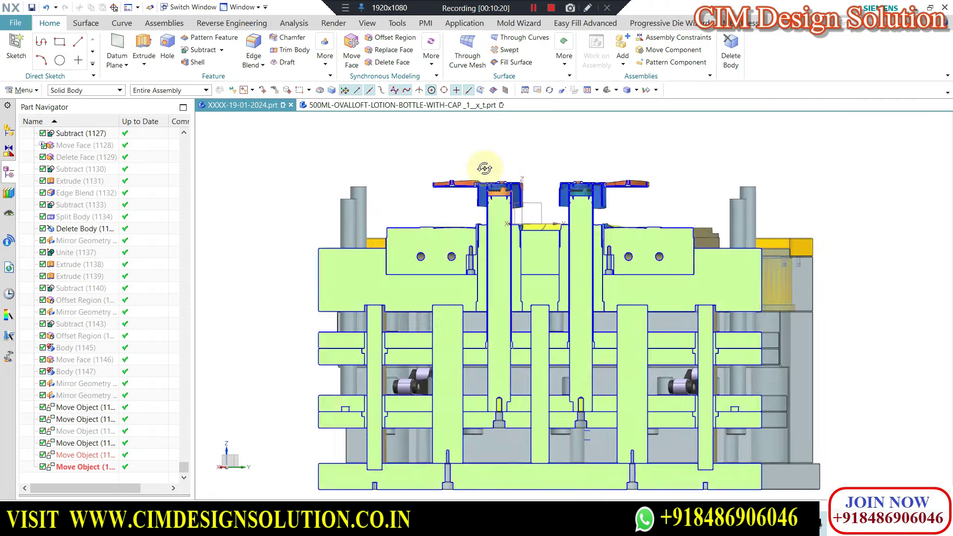
{"action": "key", "text": "F8"}
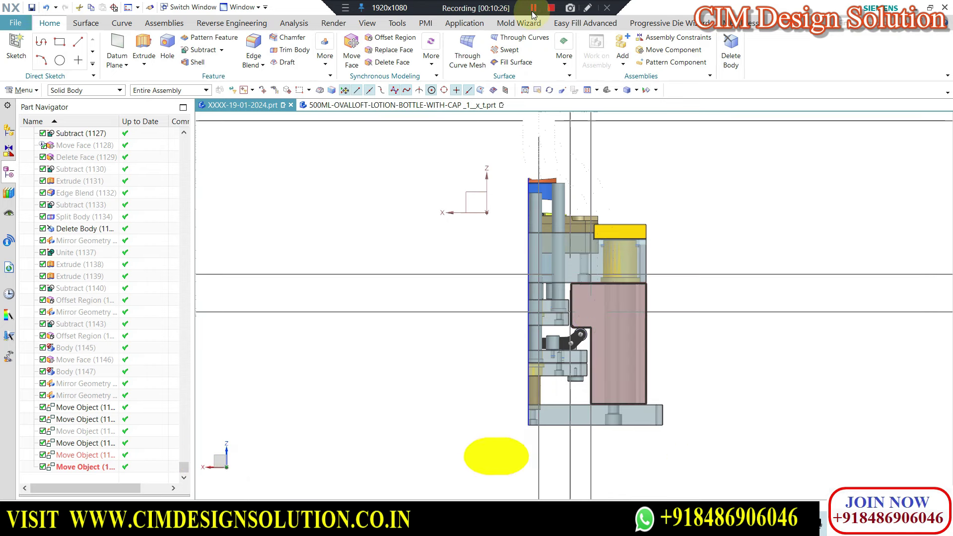
{"action": "key", "text": "alt+Tab"}
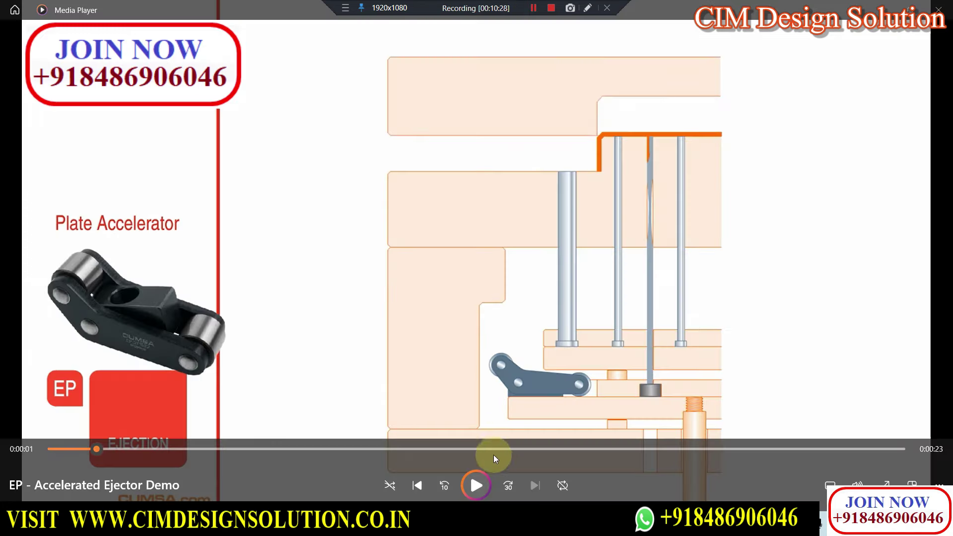
{"action": "left_click", "coordinate": [477, 485]}
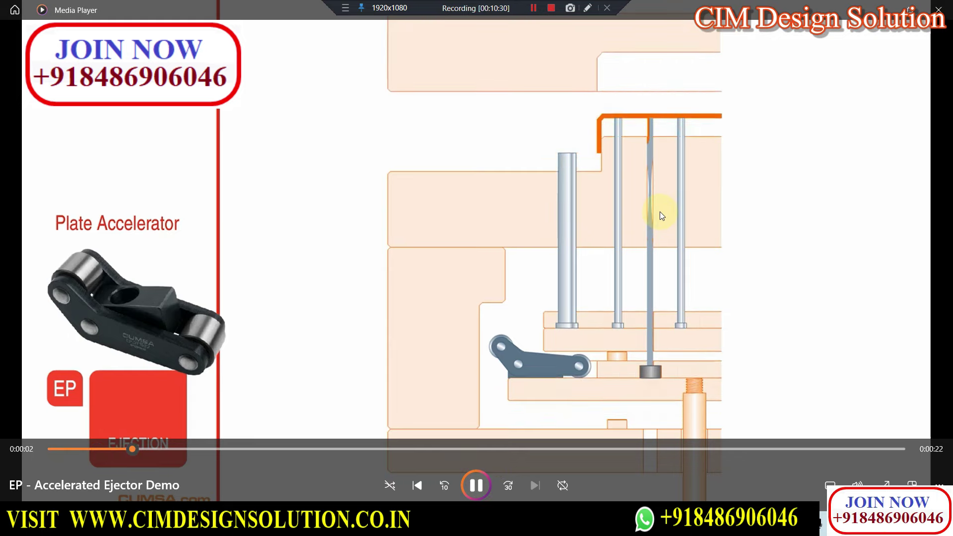
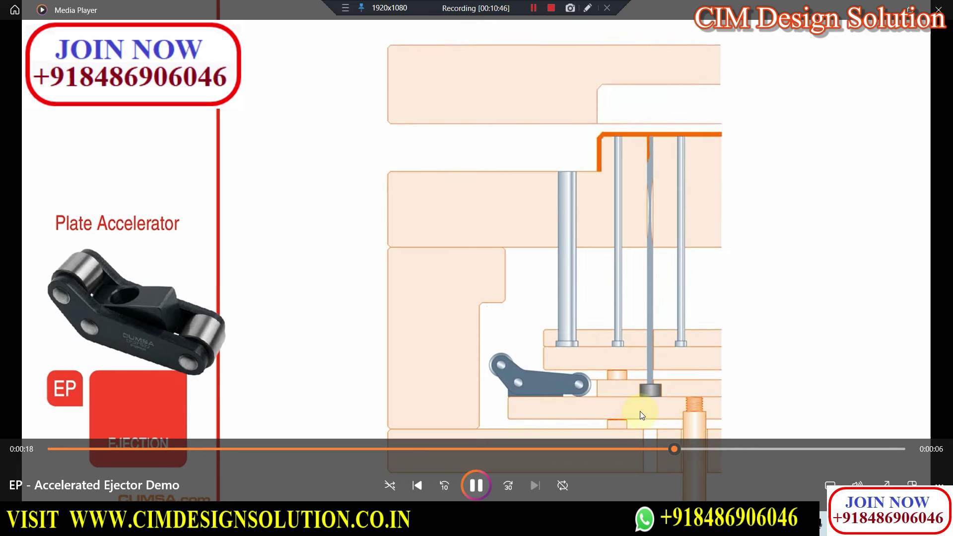
- Step the Accelerated Ejector Demo to 0:00:20, with the plate accelerator lever under the ejector plate
{"action": "left_click", "coordinate": [645, 387]}
{"action": "left_click_drag", "start_coordinate": [723, 450], "coordinate": [732, 452]}
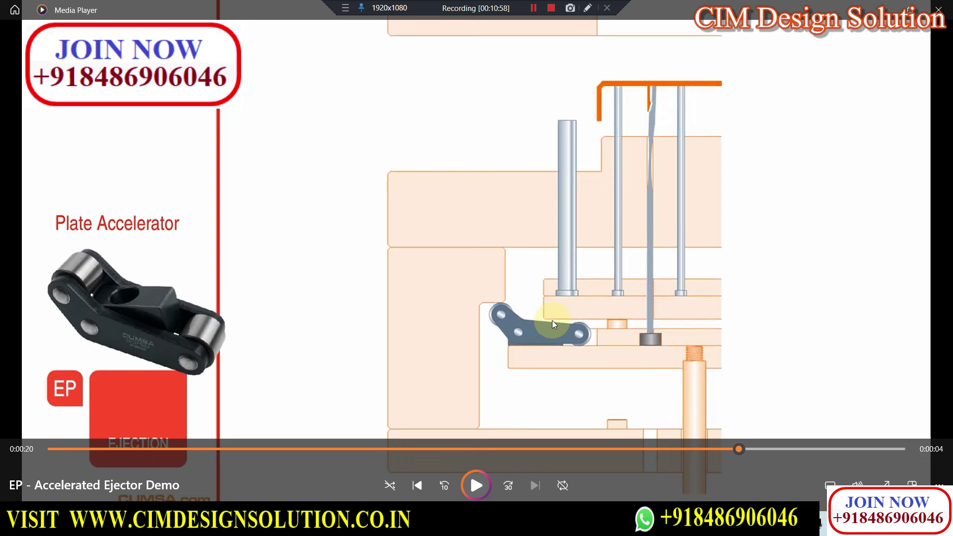
{"action": "left_click", "coordinate": [558, 410]}
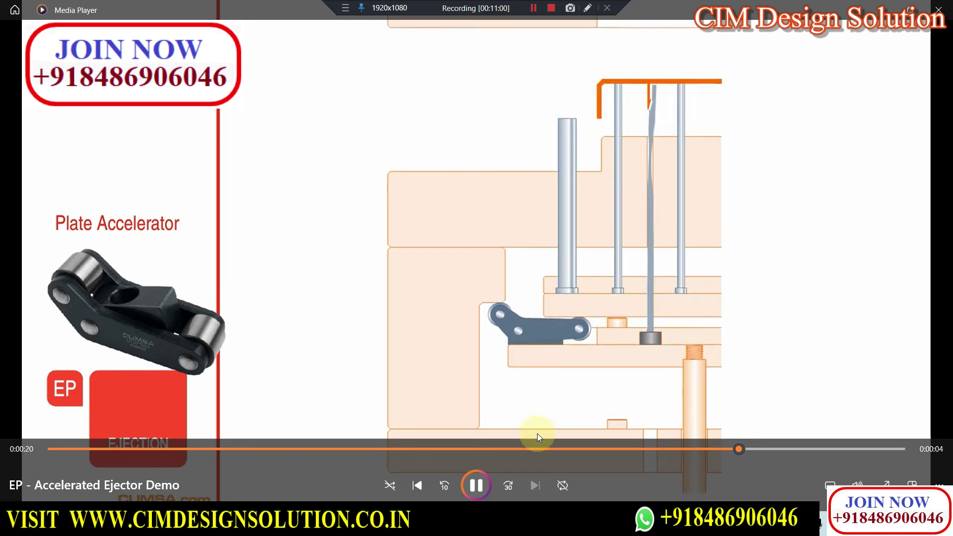
{"action": "left_click", "coordinate": [570, 356]}
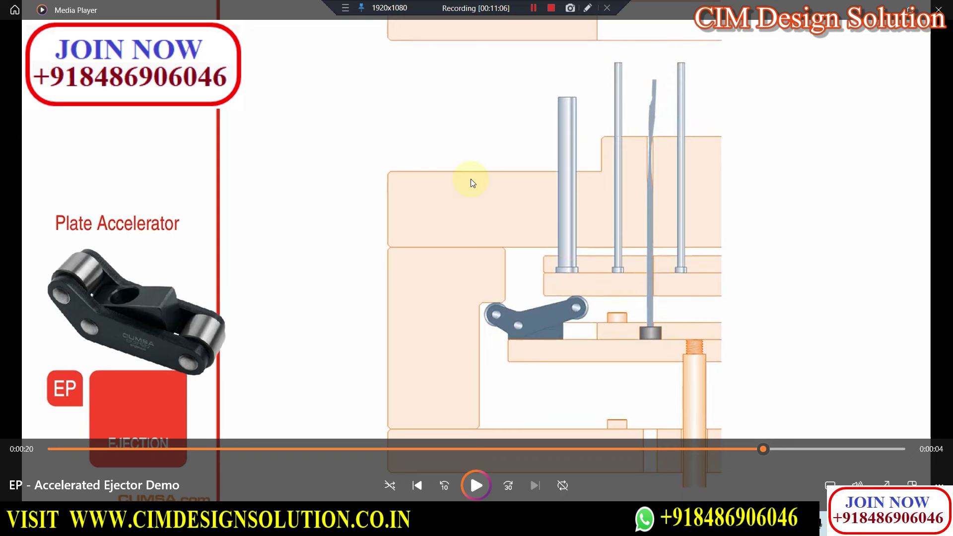
{"action": "left_click", "coordinate": [533, 8]}
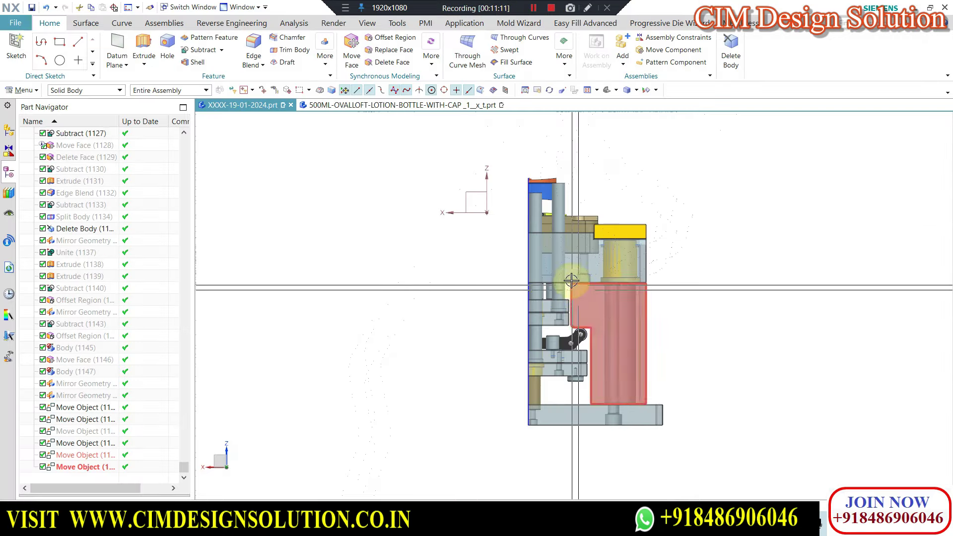
- Orbit the mold assembly into a 3D view and hide the top clamp plate with Ctrl+B
{"action": "left_click", "coordinate": [571, 280]}
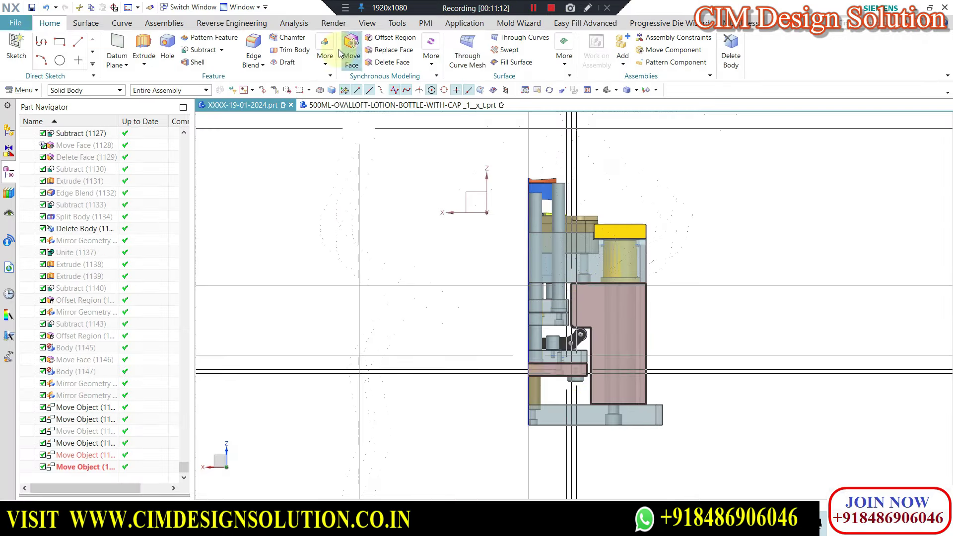
{"action": "left_click", "coordinate": [367, 24]}
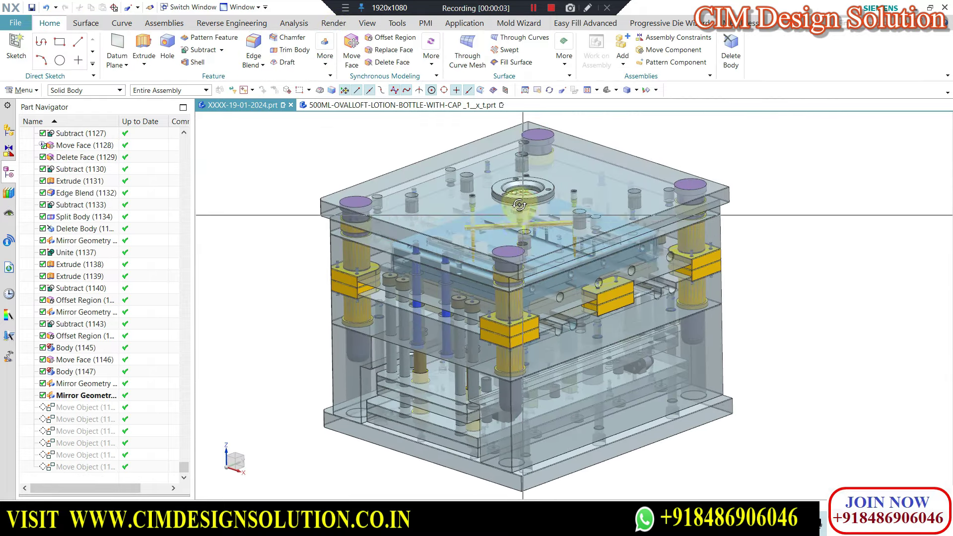
{"action": "middle_click_drag", "start_coordinate": [518, 205], "coordinate": [513, 212]}
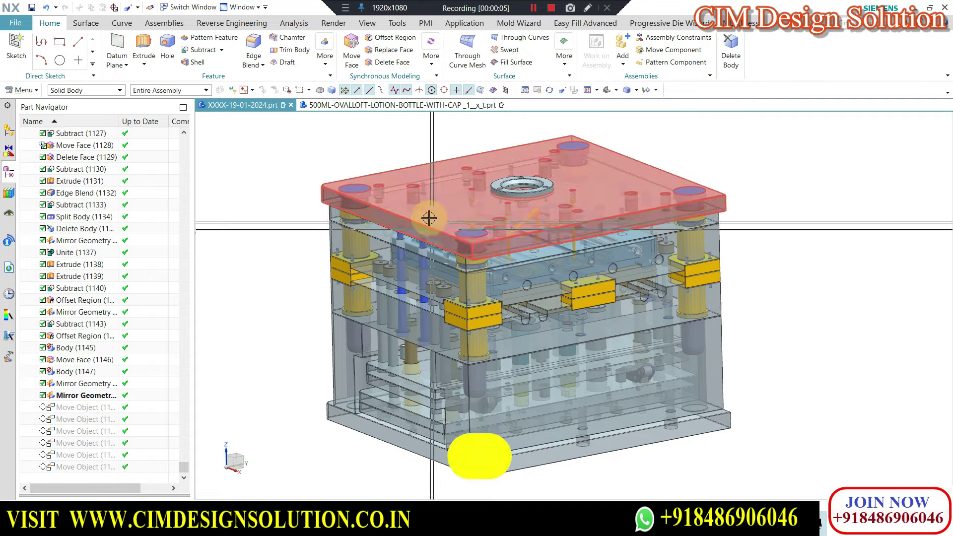
{"action": "left_click", "coordinate": [429, 218]}
{"action": "key", "text": "ctrl+b"}
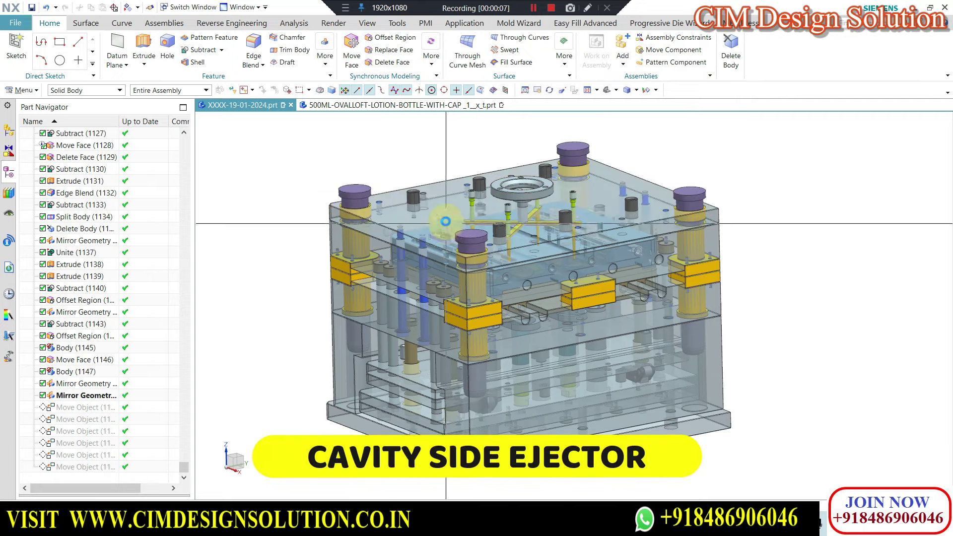
{"action": "scroll", "coordinate": [459, 248], "scroll_direction": "up", "scroll_amount": 3}
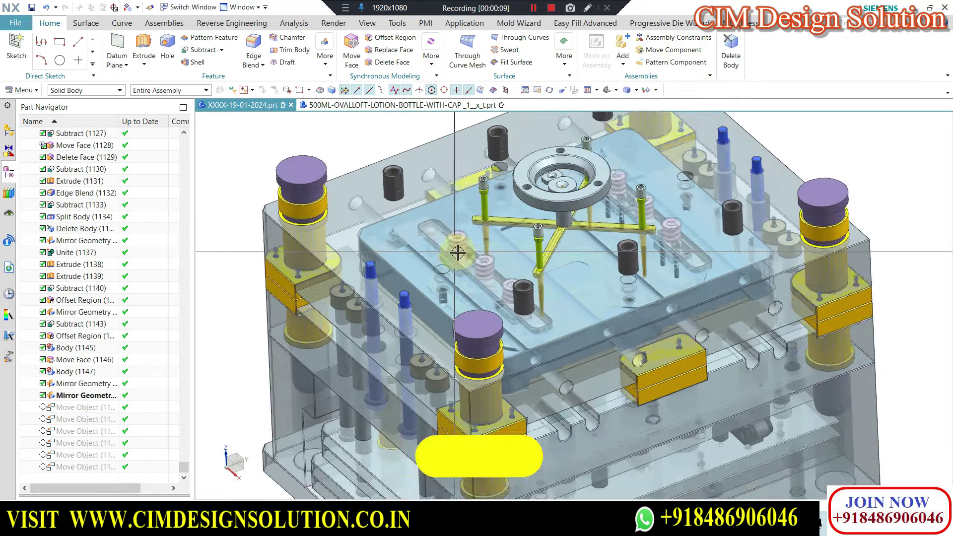
{"action": "scroll", "coordinate": [454, 228], "scroll_direction": "up", "scroll_amount": 3}
{"action": "scroll", "coordinate": [449, 210], "scroll_direction": "up", "scroll_amount": 2}
{"action": "scroll", "coordinate": [455, 245], "scroll_direction": "down", "scroll_amount": 2}
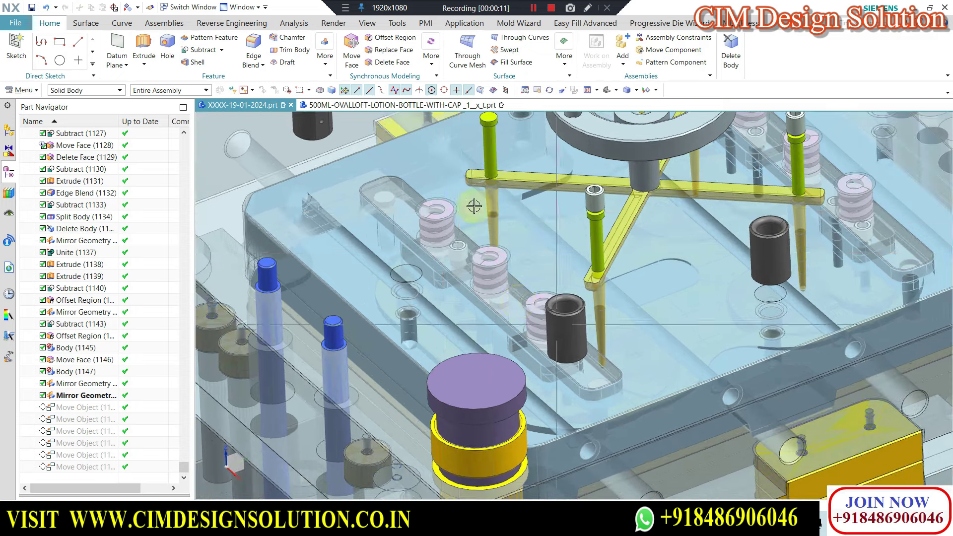
- Zoom in on the exposed pillars and springs, inspecting the transparent mold plate
{"action": "left_click", "coordinate": [477, 239]}
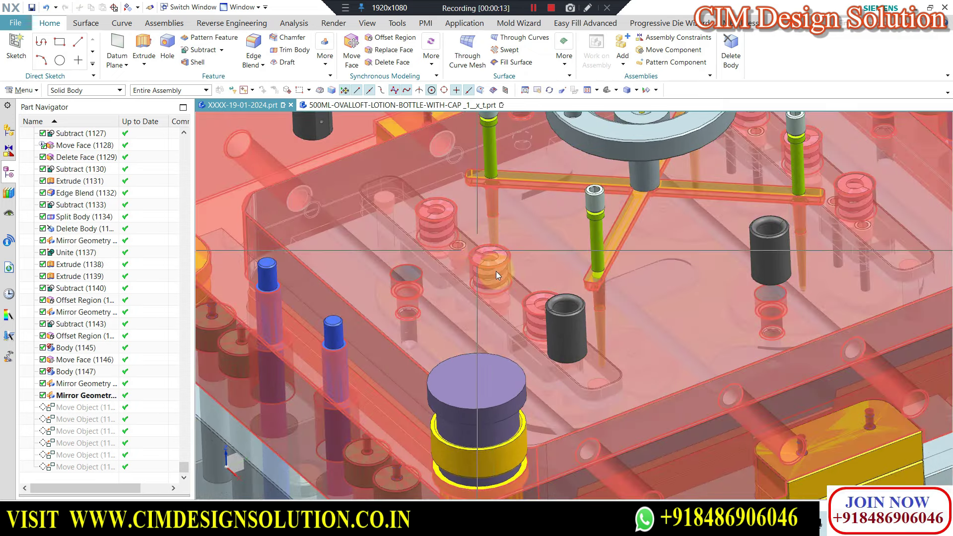
{"action": "key", "text": "Escape"}
{"action": "scroll", "coordinate": [478, 233], "scroll_direction": "down", "scroll_amount": 2}
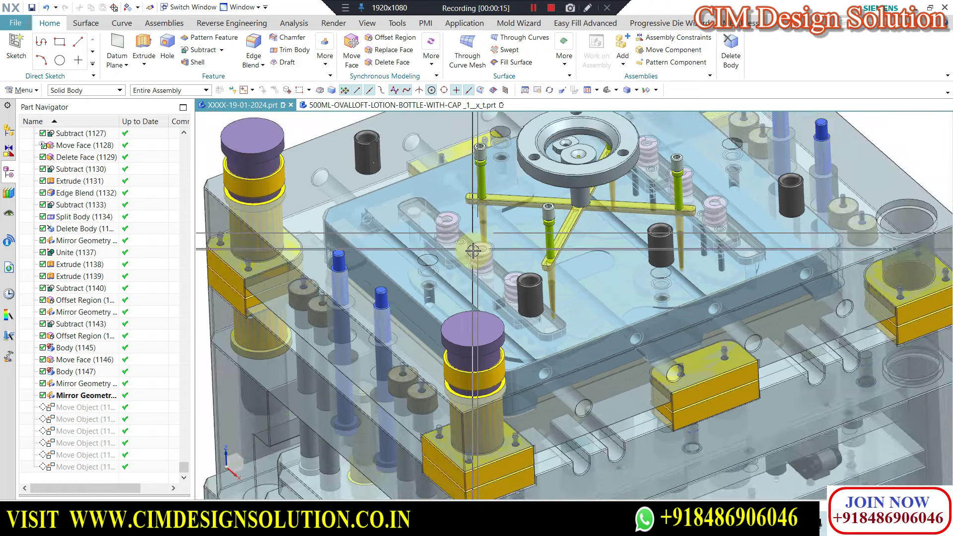
{"action": "scroll", "coordinate": [451, 229], "scroll_direction": "up", "scroll_amount": 2}
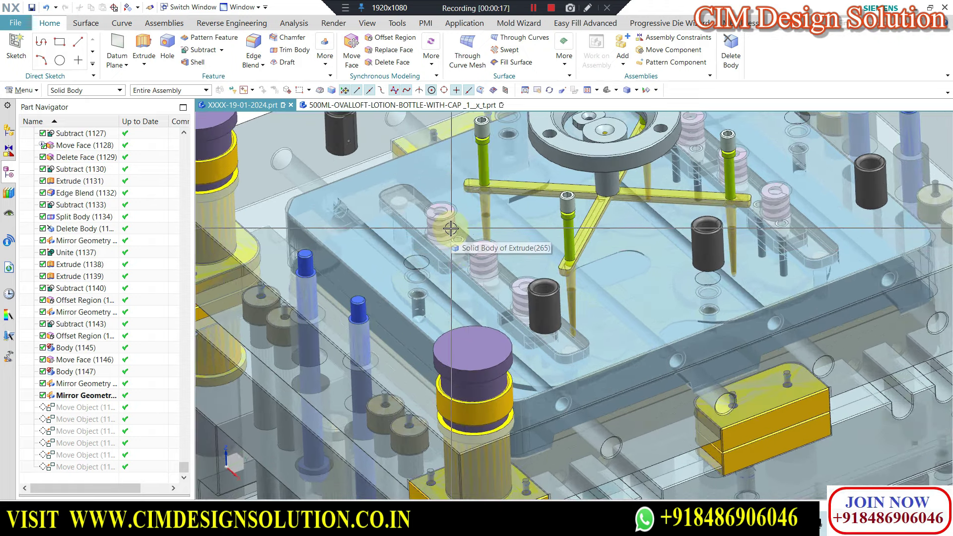
{"action": "scroll", "coordinate": [462, 218], "scroll_direction": "down", "scroll_amount": 2}
{"action": "scroll", "coordinate": [489, 242], "scroll_direction": "up", "scroll_amount": 2}
{"action": "left_click", "coordinate": [537, 247]}
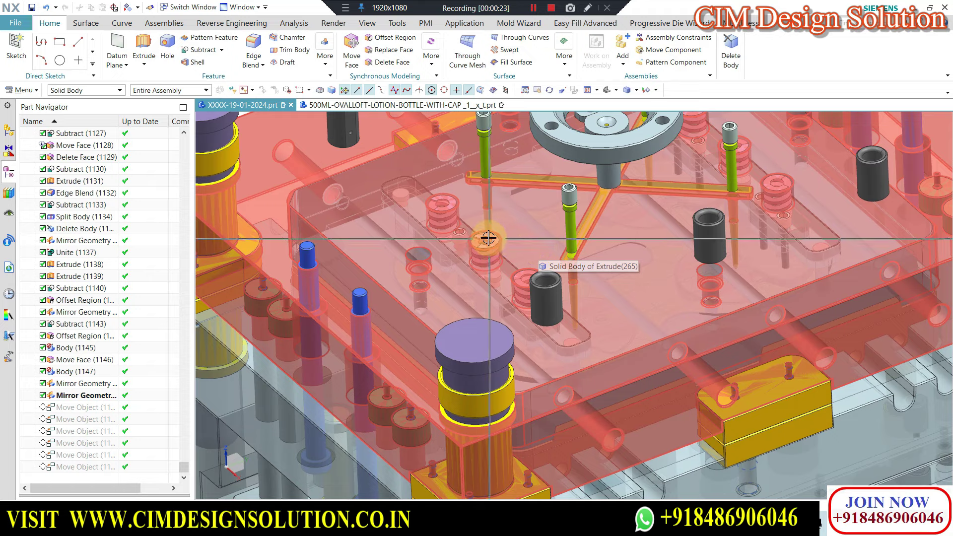
{"action": "scroll", "coordinate": [489, 238], "scroll_direction": "up", "scroll_amount": 1}
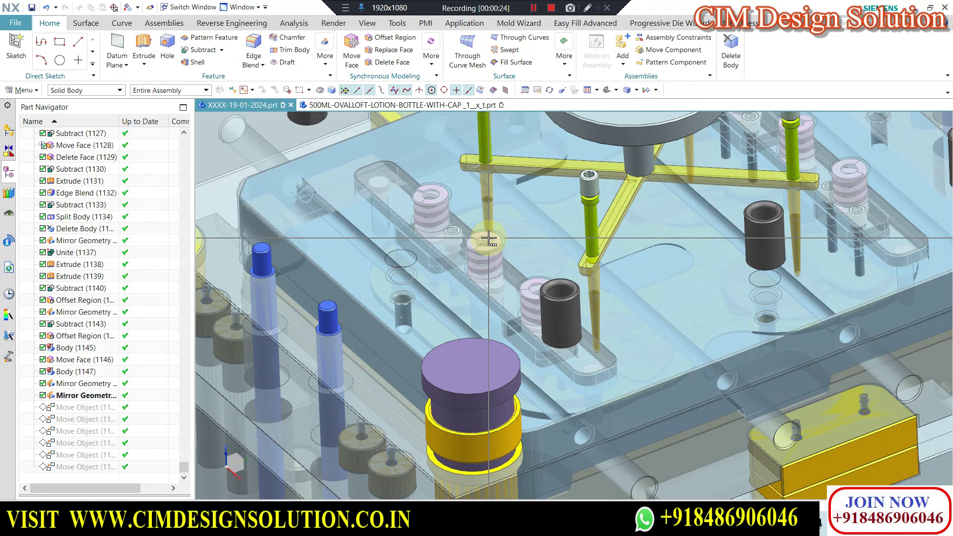
{"action": "scroll", "coordinate": [474, 240], "scroll_direction": "down", "scroll_amount": 1}
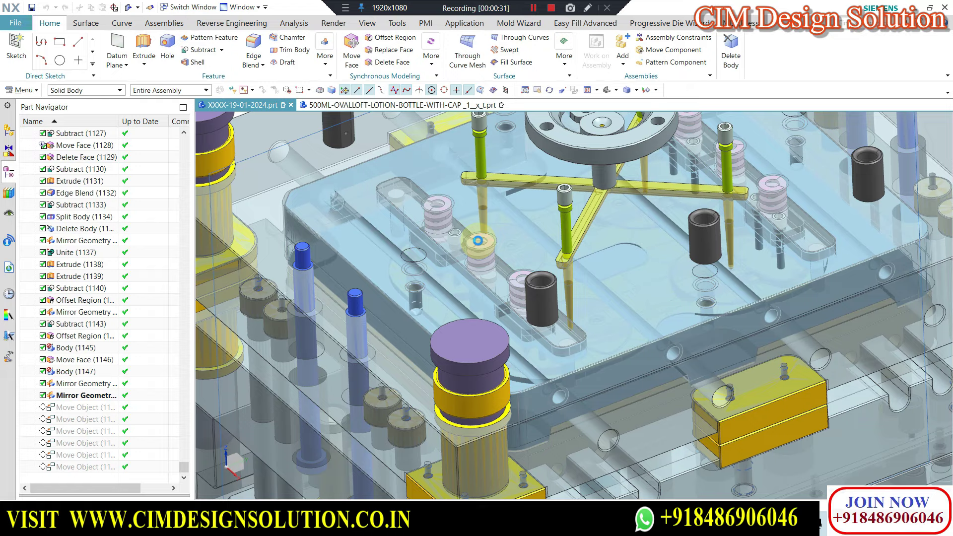
{"action": "key", "text": "ctrl+h"}
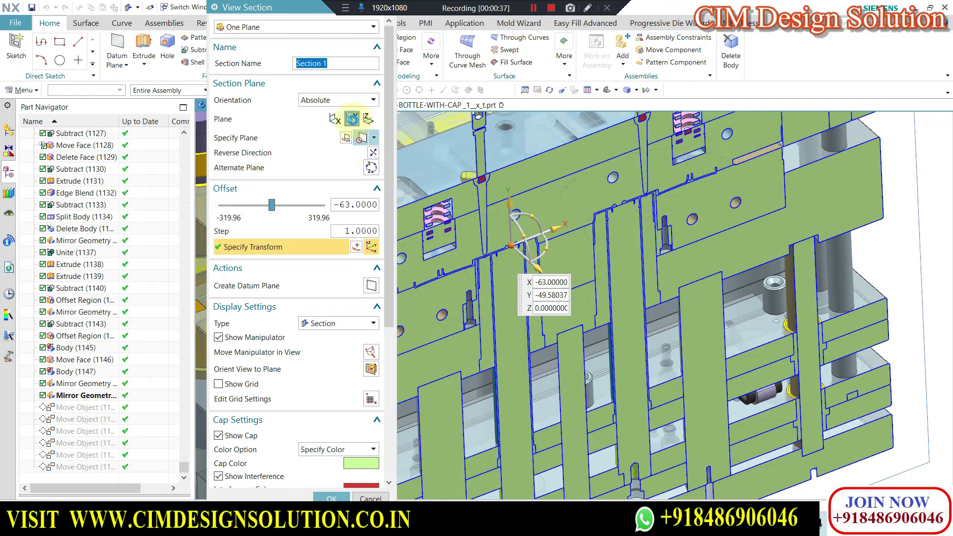
- Change the view section plane orientation to the Y axis, keeping offset -63
{"action": "left_click", "coordinate": [351, 118]}
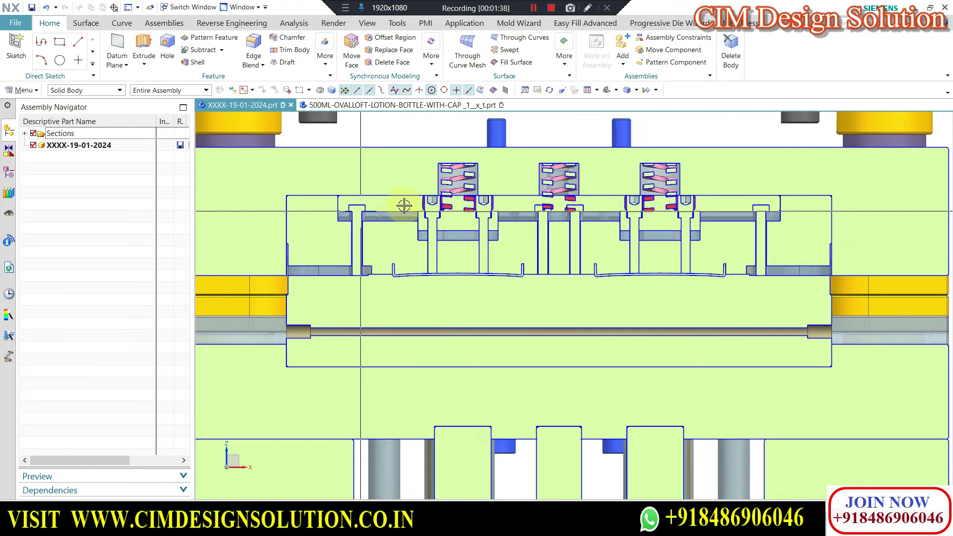
{"action": "scroll", "coordinate": [404, 205], "scroll_direction": "up", "scroll_amount": 2}
{"action": "scroll", "coordinate": [407, 214], "scroll_direction": "up", "scroll_amount": 1}
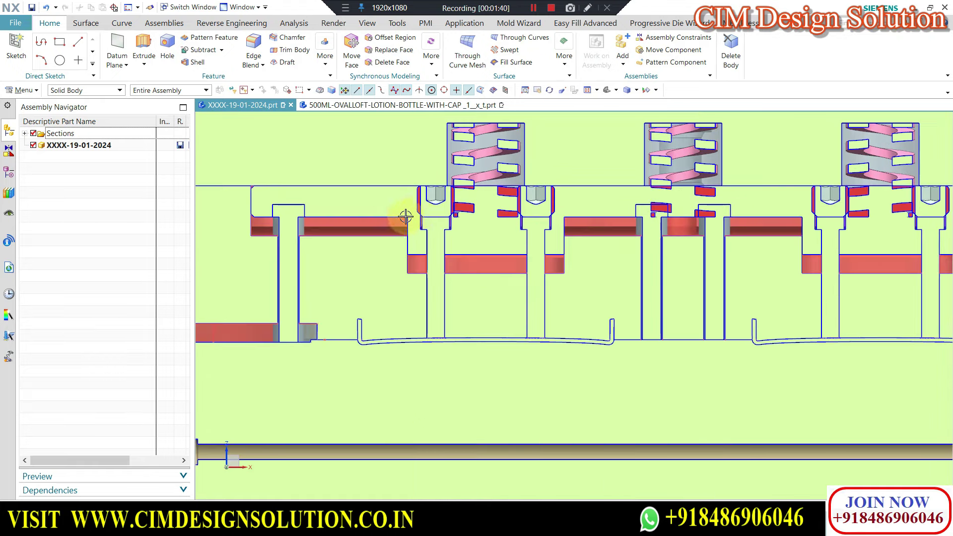
{"action": "scroll", "coordinate": [399, 216], "scroll_direction": "down", "scroll_amount": 1}
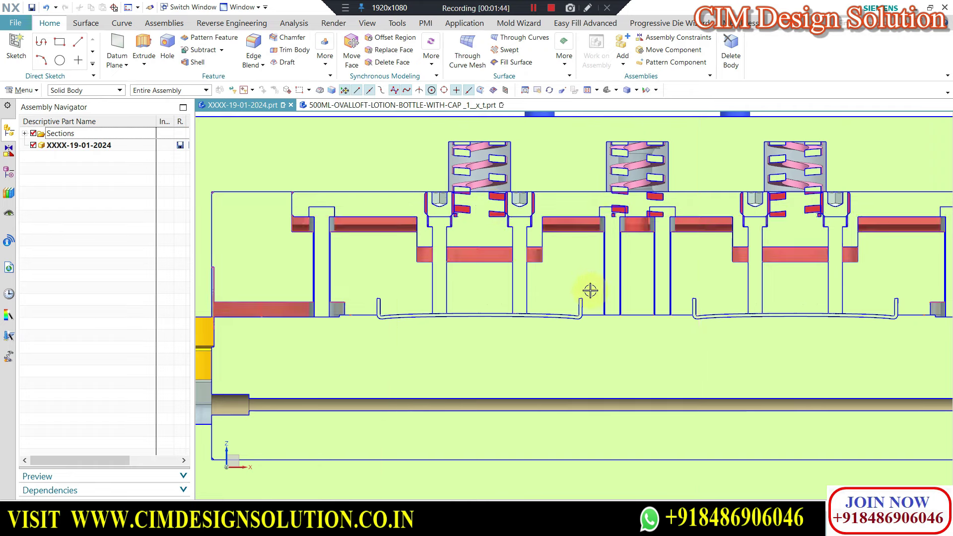
{"action": "scroll", "coordinate": [441, 230], "scroll_direction": "up", "scroll_amount": 1}
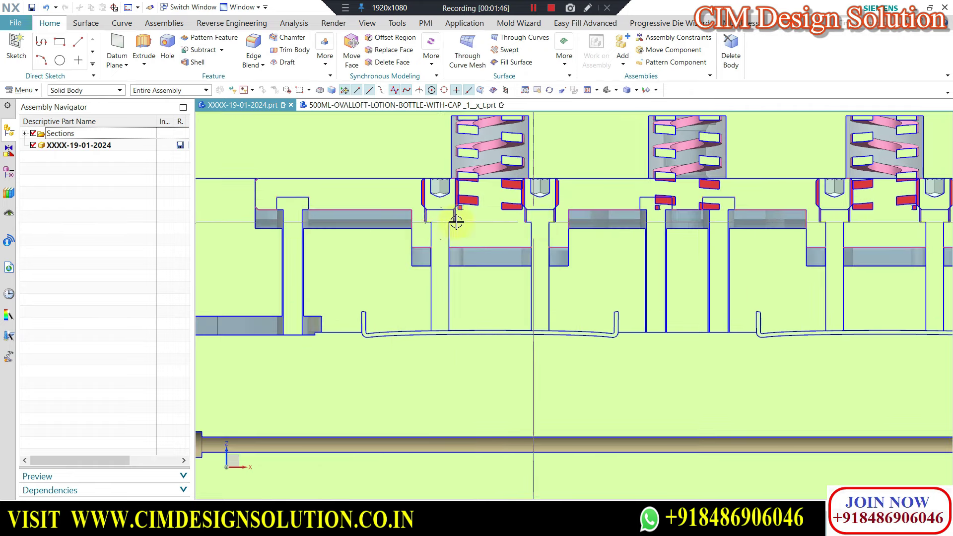
{"action": "scroll", "coordinate": [461, 233], "scroll_direction": "down", "scroll_amount": 1}
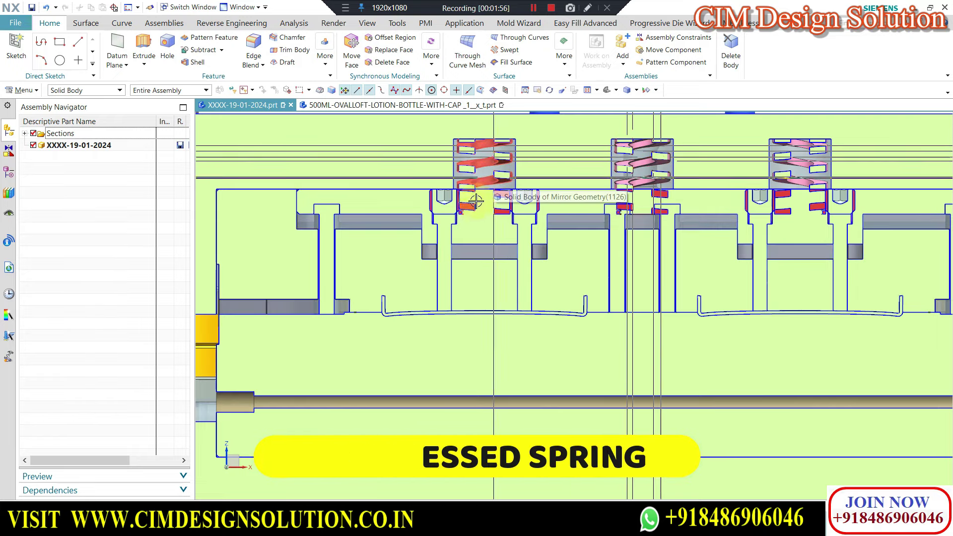
{"action": "scroll", "coordinate": [461, 206], "scroll_direction": "up", "scroll_amount": 2}
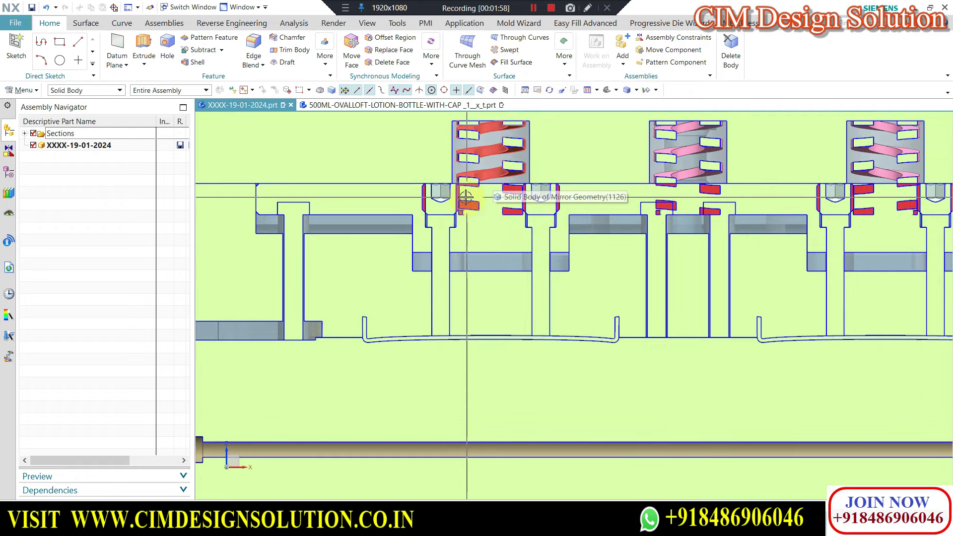
{"action": "scroll", "coordinate": [423, 195], "scroll_direction": "up", "scroll_amount": 1}
{"action": "scroll", "coordinate": [423, 189], "scroll_direction": "up", "scroll_amount": 2}
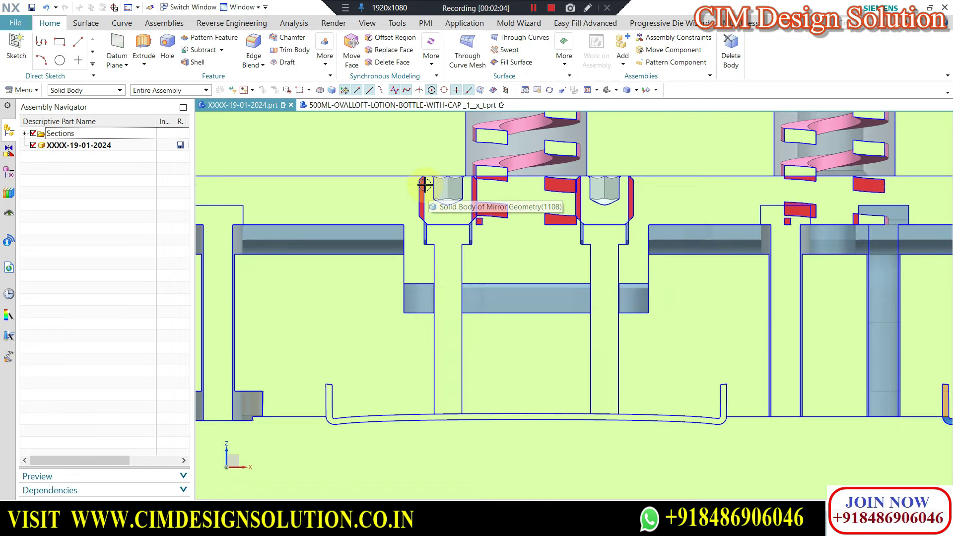
{"action": "scroll", "coordinate": [421, 183], "scroll_direction": "down", "scroll_amount": 1}
{"action": "scroll", "coordinate": [434, 194], "scroll_direction": "down", "scroll_amount": 1}
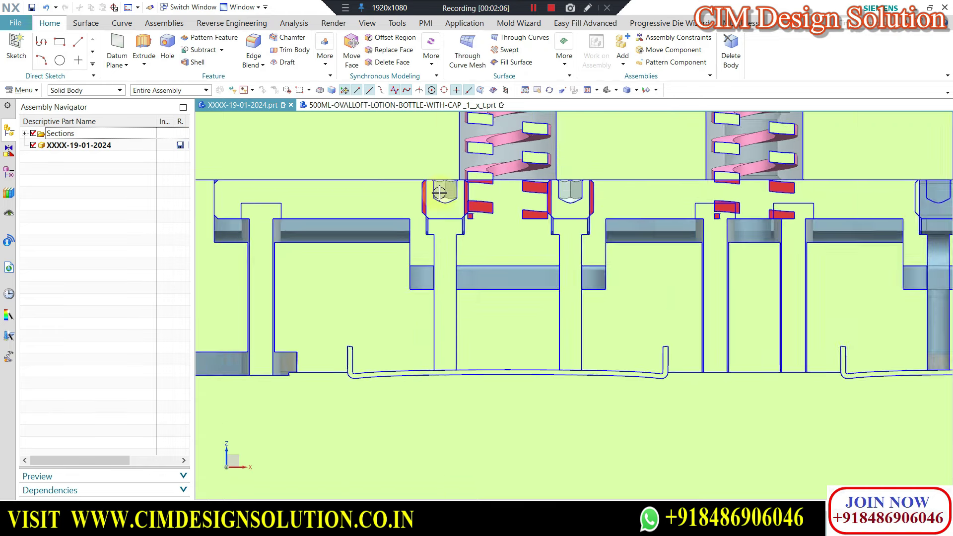
{"action": "scroll", "coordinate": [477, 199], "scroll_direction": "down", "scroll_amount": 1}
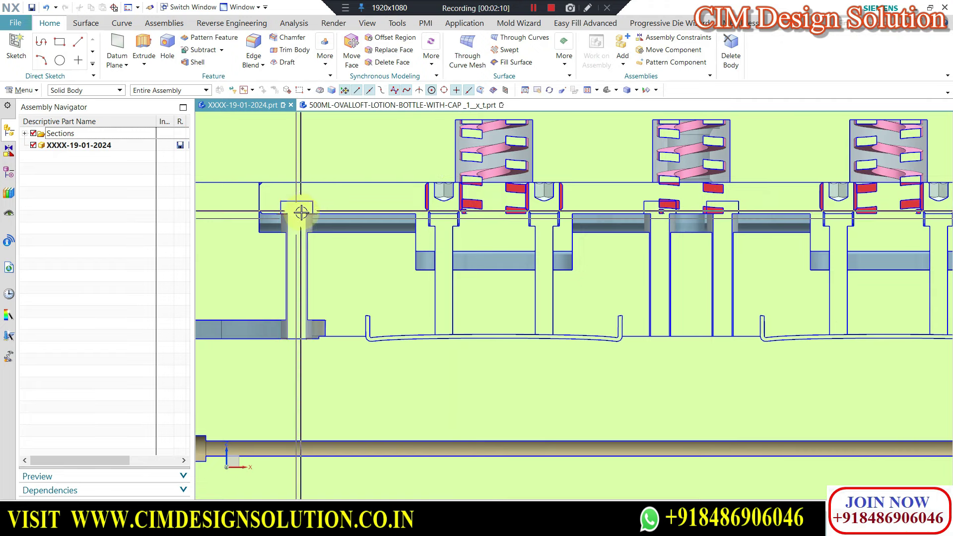
{"action": "scroll", "coordinate": [326, 325], "scroll_direction": "down", "scroll_amount": 1}
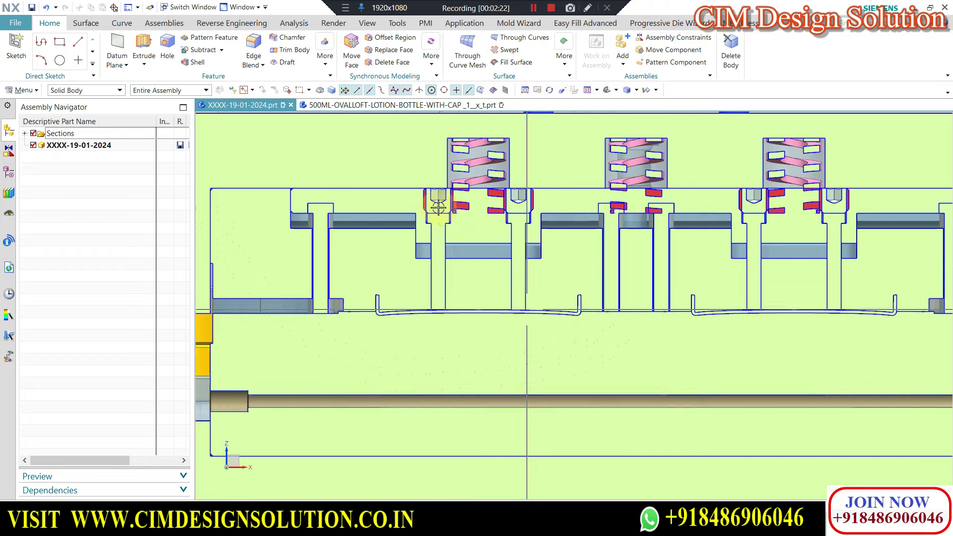
{"action": "scroll", "coordinate": [432, 192], "scroll_direction": "up", "scroll_amount": 1}
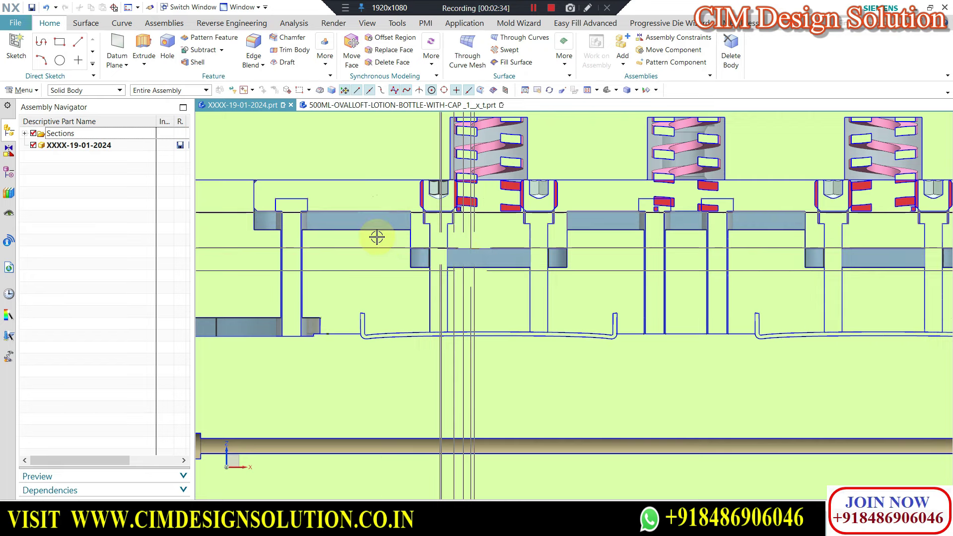
- Measure the vertical projected distance across the plate gap as 6.0000 mm, then dismiss it
{"action": "left_click", "coordinate": [293, 23]}
{"action": "left_click", "coordinate": [118, 38]}
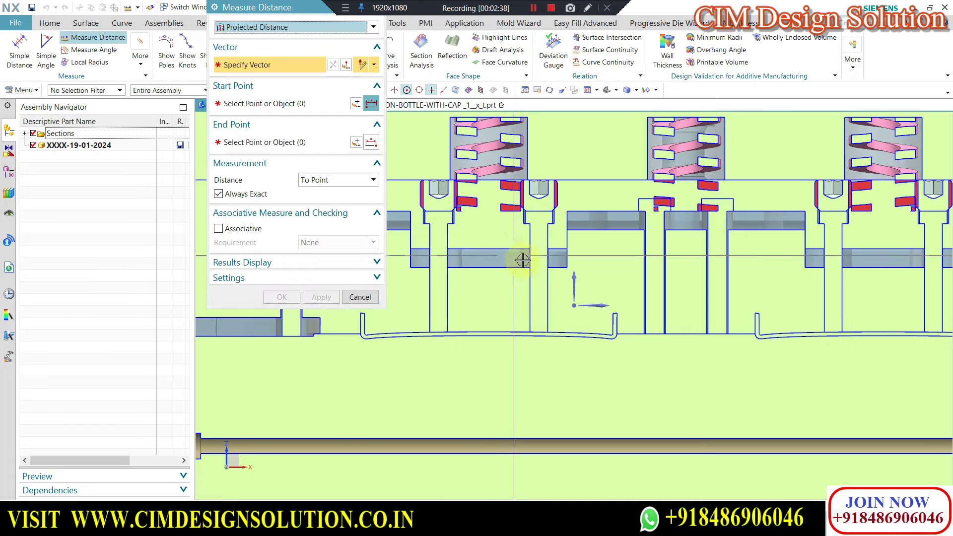
{"action": "left_click", "coordinate": [587, 210]}
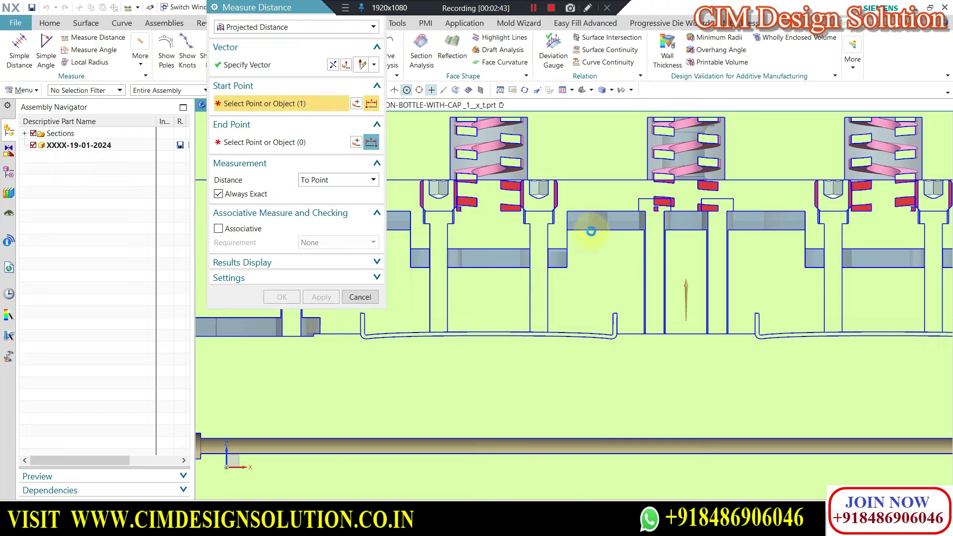
{"action": "left_click", "coordinate": [586, 228]}
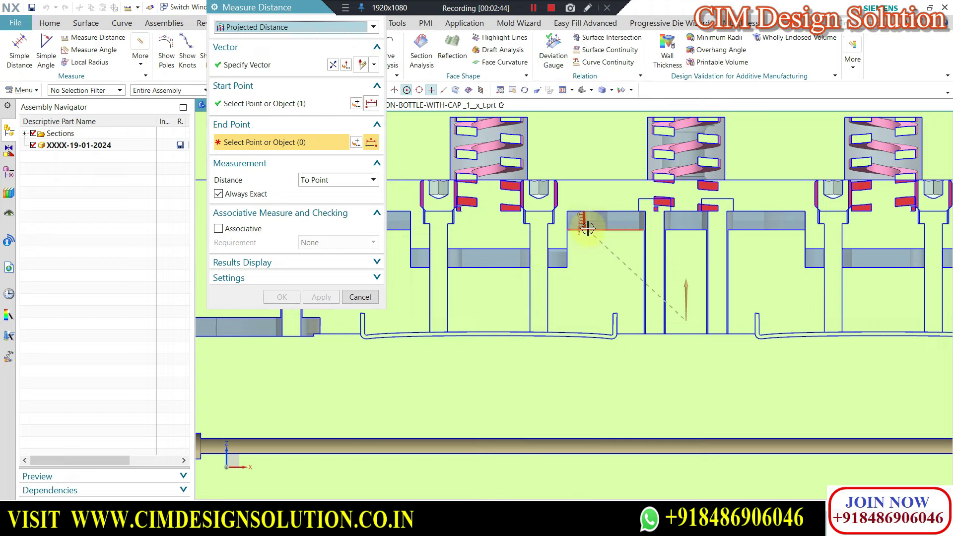
{"action": "left_click", "coordinate": [590, 228]}
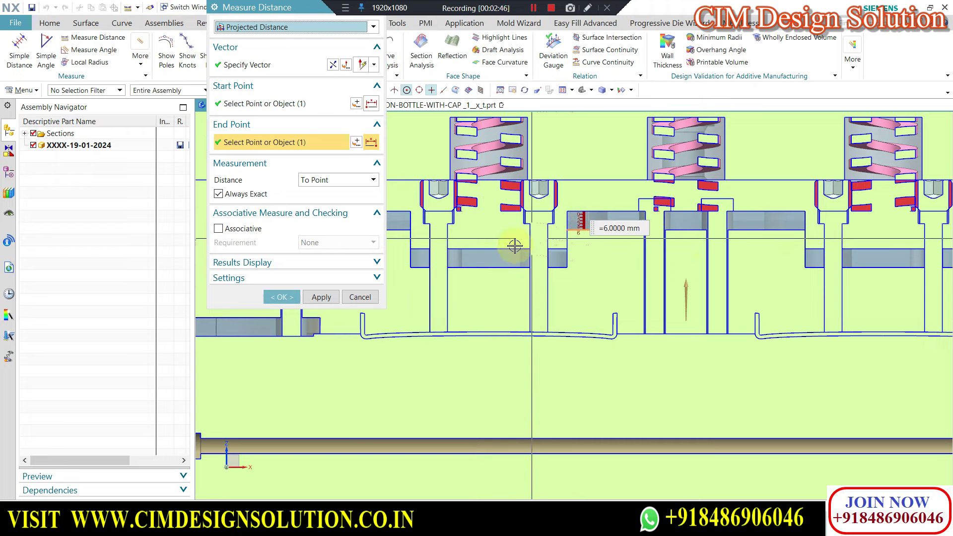
{"action": "key", "text": "Escape"}
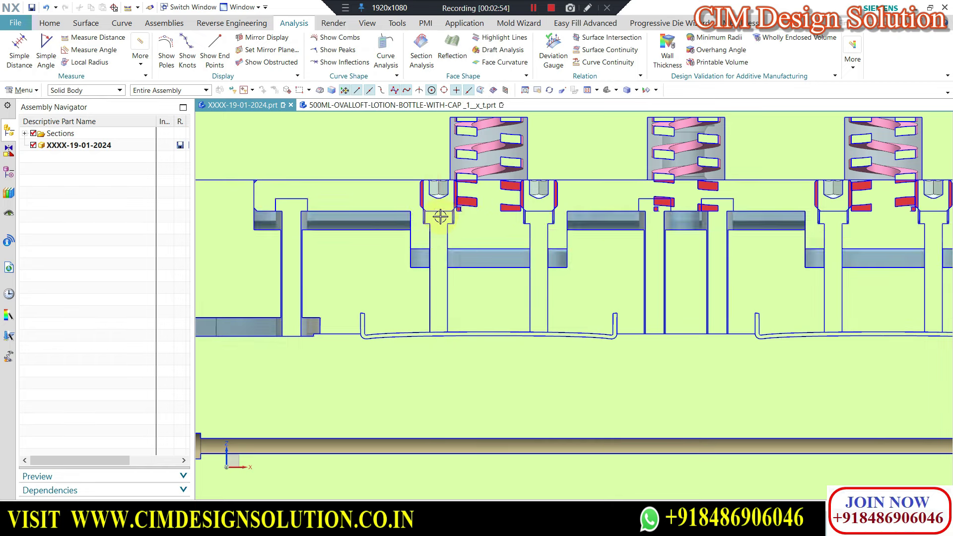
- Zoom and orbit around the left bore of the section, returning to a straight front view
{"action": "scroll", "coordinate": [481, 202], "scroll_direction": "down", "scroll_amount": 1}
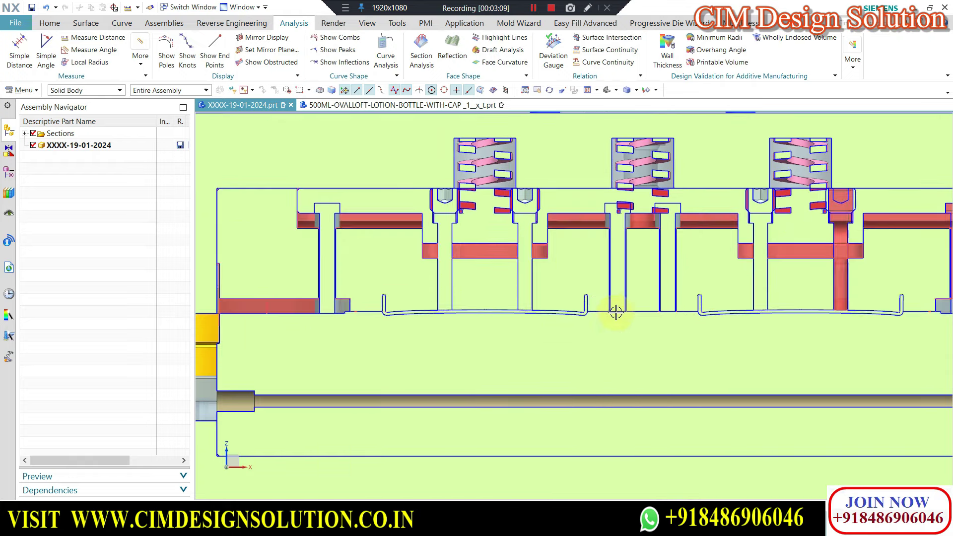
{"action": "scroll", "coordinate": [613, 312], "scroll_direction": "up", "scroll_amount": 1}
{"action": "scroll", "coordinate": [571, 313], "scroll_direction": "up", "scroll_amount": 2}
{"action": "scroll", "coordinate": [546, 312], "scroll_direction": "up", "scroll_amount": 1}
{"action": "scroll", "coordinate": [625, 307], "scroll_direction": "down", "scroll_amount": 1}
{"action": "scroll", "coordinate": [633, 297], "scroll_direction": "down", "scroll_amount": 1}
{"action": "scroll", "coordinate": [644, 293], "scroll_direction": "down", "scroll_amount": 1}
{"action": "scroll", "coordinate": [608, 284], "scroll_direction": "down", "scroll_amount": 1}
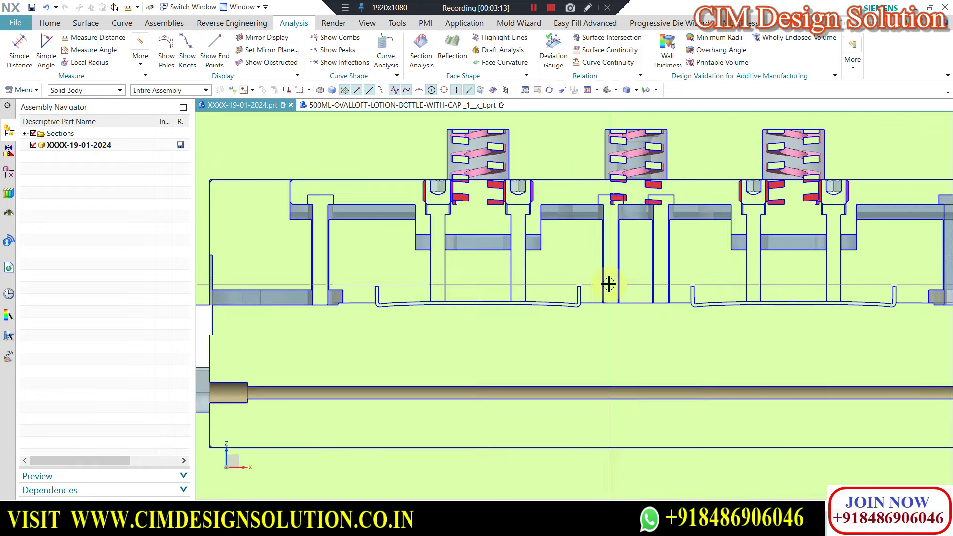
{"action": "scroll", "coordinate": [679, 284], "scroll_direction": "down", "scroll_amount": 1}
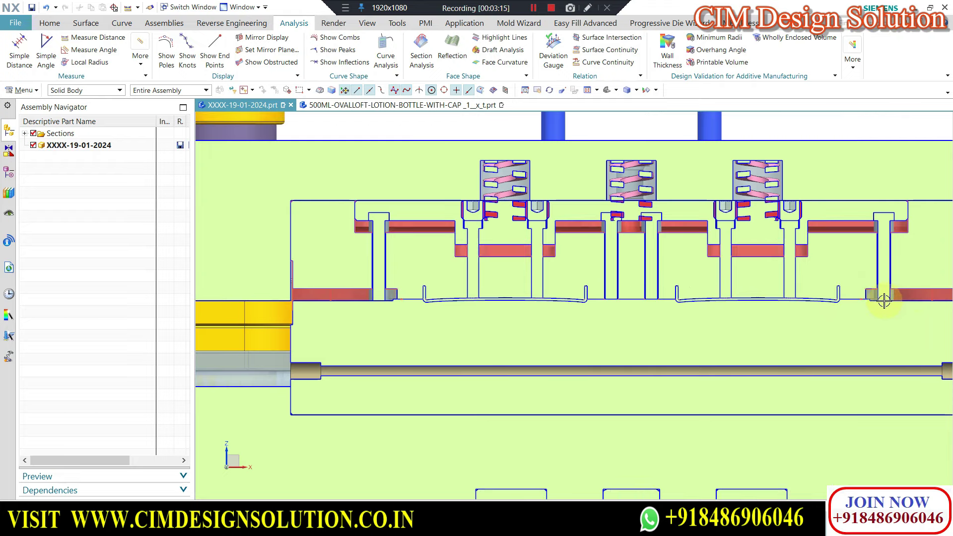
{"action": "scroll", "coordinate": [885, 301], "scroll_direction": "up", "scroll_amount": 1}
{"action": "scroll", "coordinate": [898, 304], "scroll_direction": "up", "scroll_amount": 1}
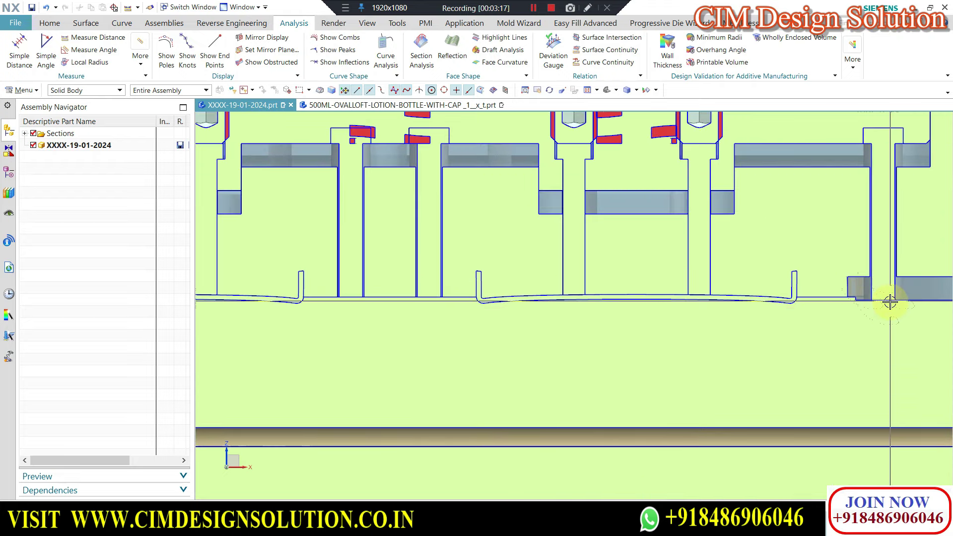
{"action": "scroll", "coordinate": [899, 302], "scroll_direction": "up", "scroll_amount": 1}
{"action": "scroll", "coordinate": [403, 283], "scroll_direction": "down", "scroll_amount": 2}
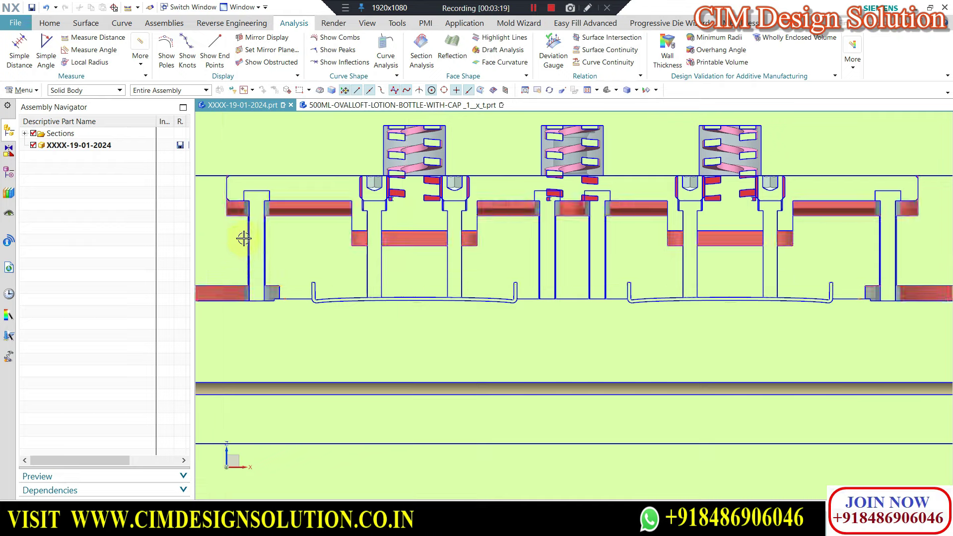
{"action": "scroll", "coordinate": [248, 203], "scroll_direction": "up", "scroll_amount": 2}
{"action": "mouse_move", "coordinate": [258, 199]}
{"action": "middle_mouse_down"}
{"action": "mouse_move", "coordinate": [243, 309]}
{"action": "mouse_move", "coordinate": [266, 283]}
{"action": "mouse_move", "coordinate": [291, 171]}
{"action": "mouse_move", "coordinate": [282, 195]}
{"action": "middle_mouse_up"}
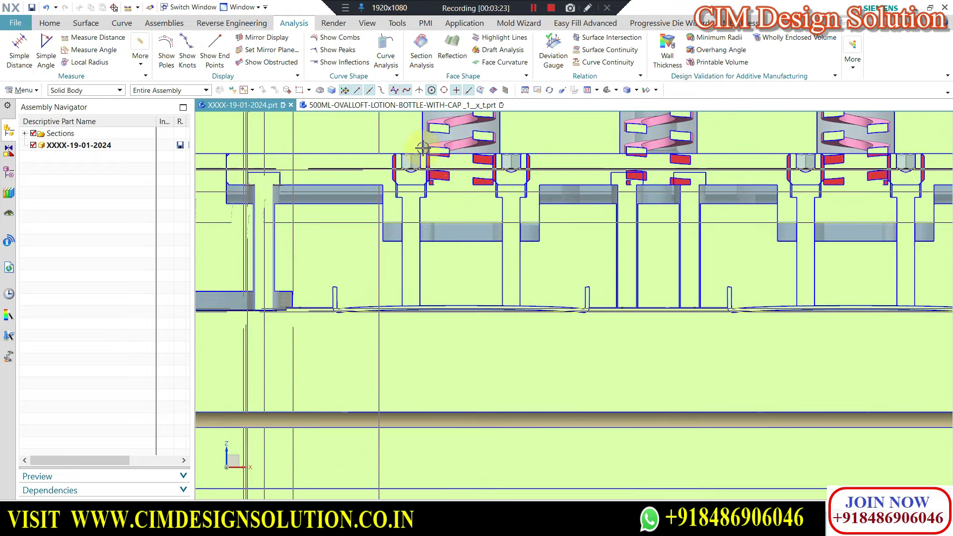
{"action": "middle_click_drag", "start_coordinate": [434, 245], "coordinate": [452, 144]}
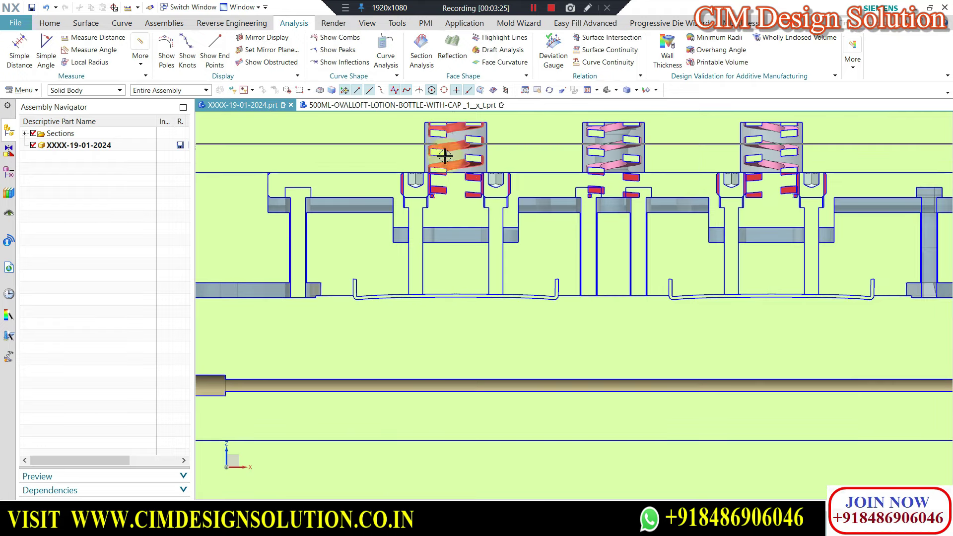
{"action": "scroll", "coordinate": [391, 207], "scroll_direction": "down", "scroll_amount": 1}
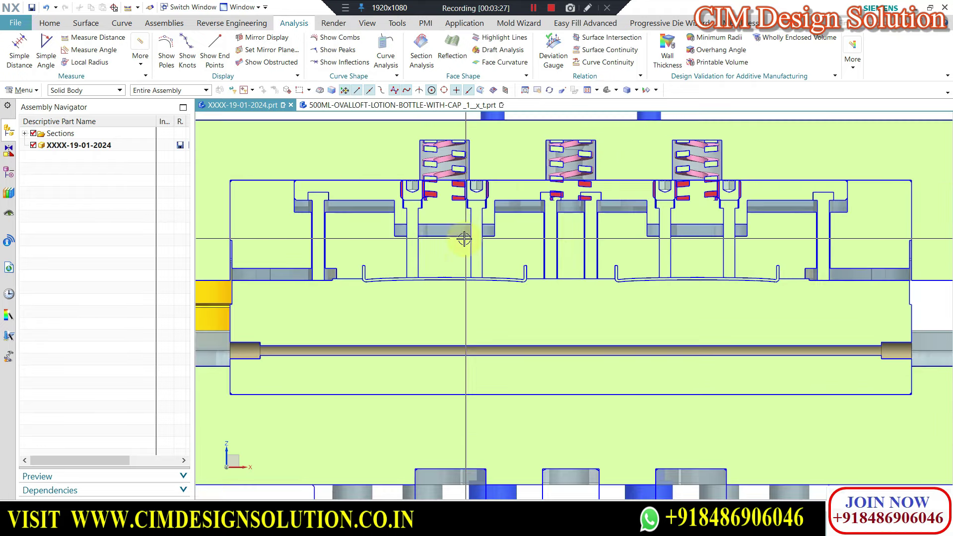
{"action": "scroll", "coordinate": [331, 283], "scroll_direction": "down", "scroll_amount": 1}
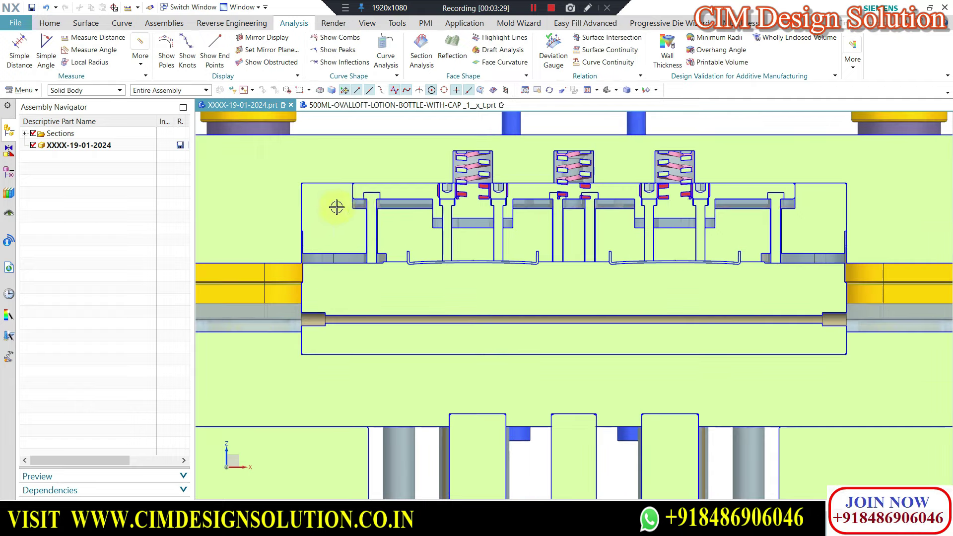
{"action": "scroll", "coordinate": [353, 253], "scroll_direction": "up", "scroll_amount": 1}
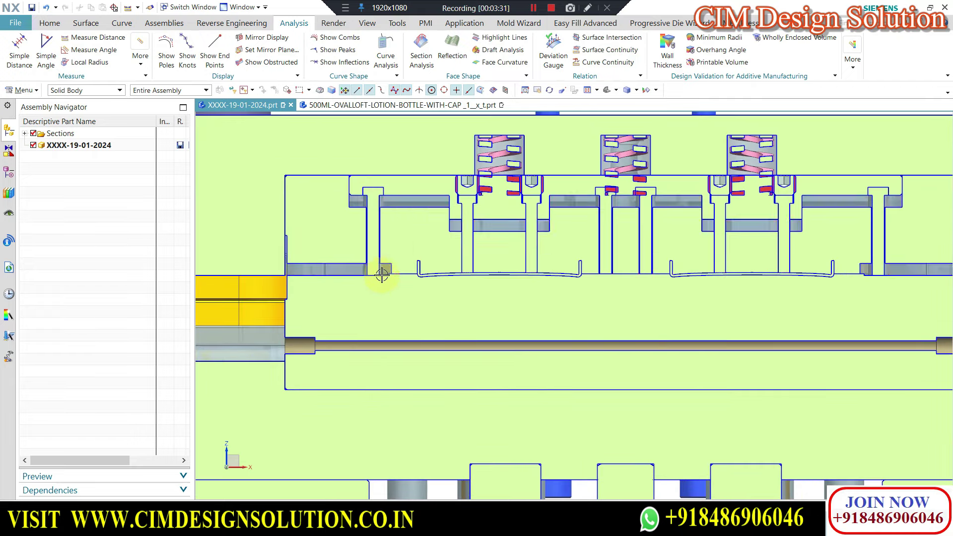
{"action": "scroll", "coordinate": [372, 274], "scroll_direction": "up", "scroll_amount": 1}
{"action": "scroll", "coordinate": [372, 275], "scroll_direction": "up", "scroll_amount": 1}
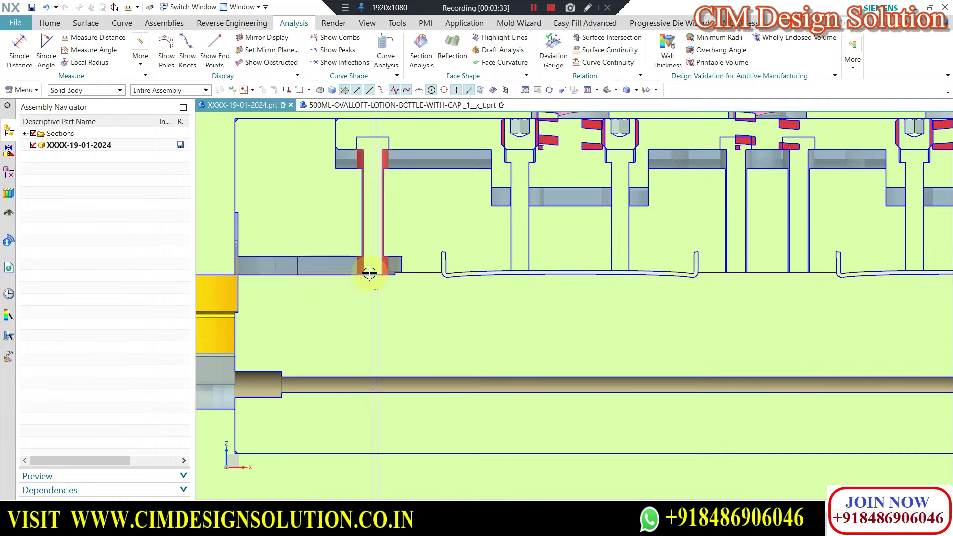
- Hide the pin beside the leftmost cavity with Ctrl+B and zoom back out
{"action": "left_click", "coordinate": [372, 145]}
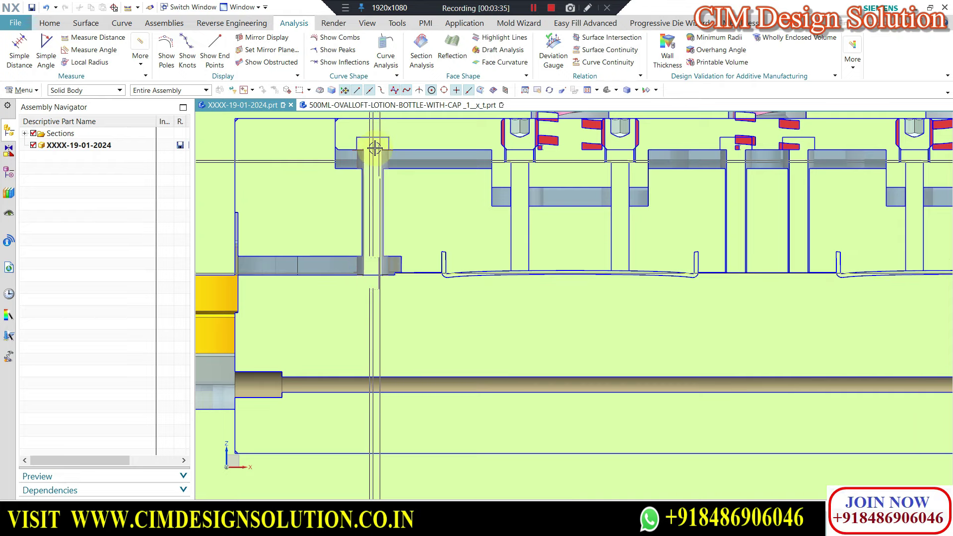
{"action": "key", "text": "ctrl+b"}
{"action": "scroll", "coordinate": [369, 295], "scroll_direction": "down", "scroll_amount": 1}
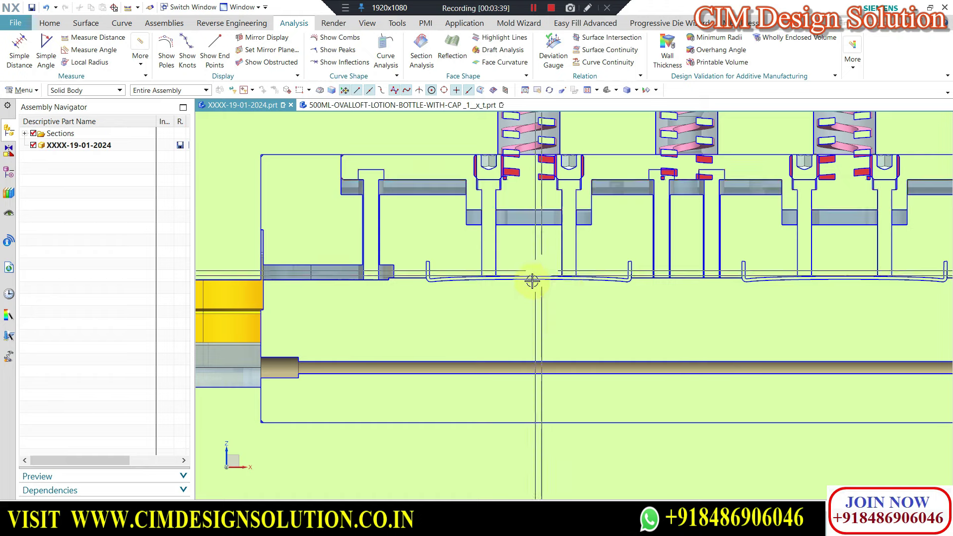
{"action": "scroll", "coordinate": [482, 223], "scroll_direction": "down", "scroll_amount": 2}
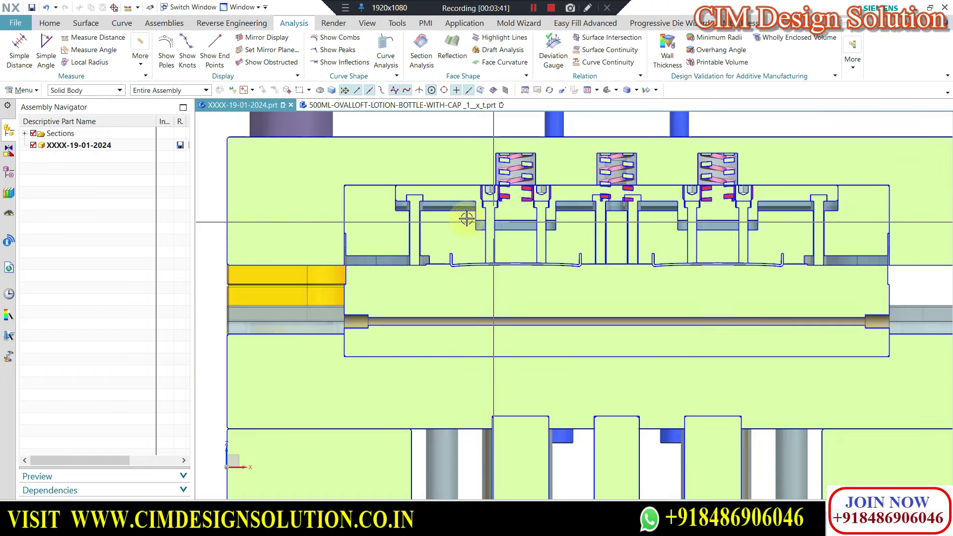
{"action": "scroll", "coordinate": [392, 198], "scroll_direction": "down", "scroll_amount": 1}
{"action": "scroll", "coordinate": [383, 195], "scroll_direction": "down", "scroll_amount": 1}
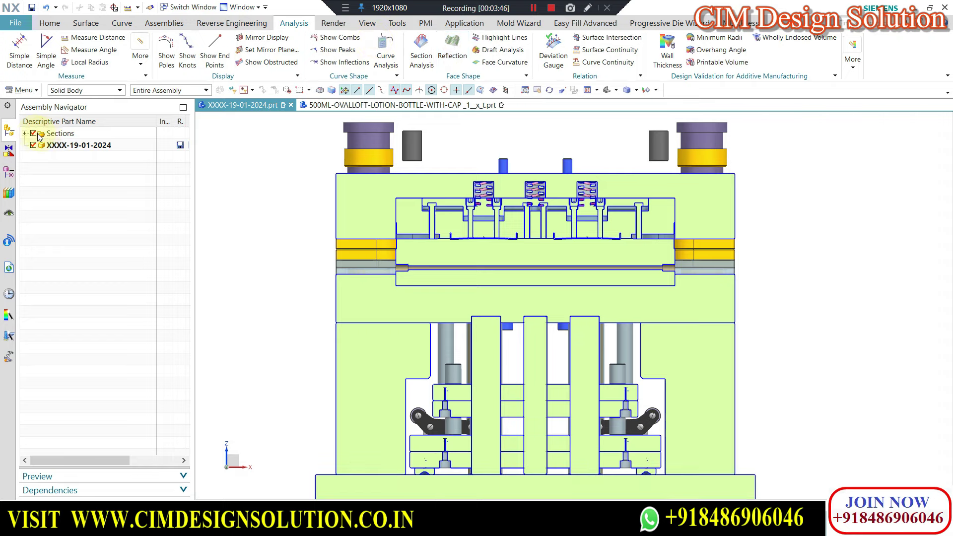
{"action": "left_click", "coordinate": [367, 23]}
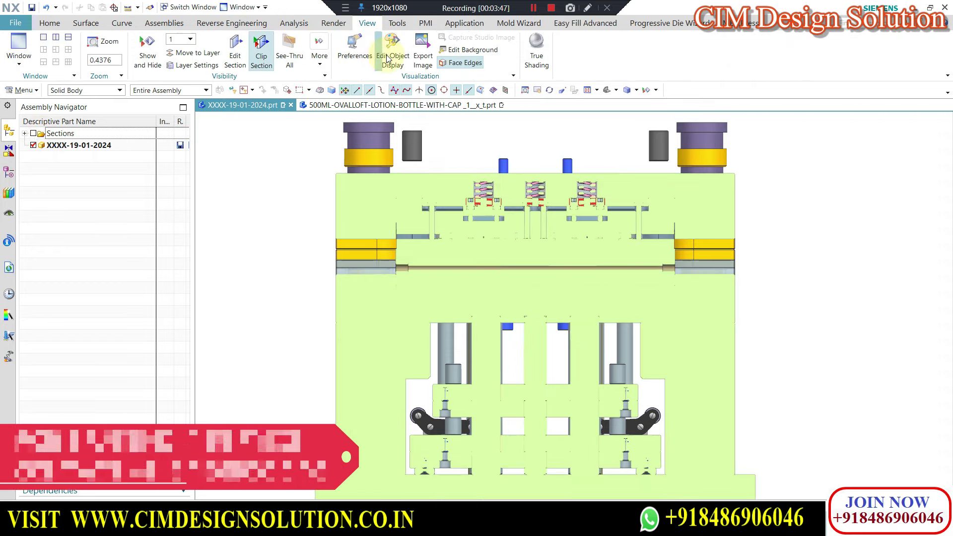
{"action": "left_click", "coordinate": [254, 55]}
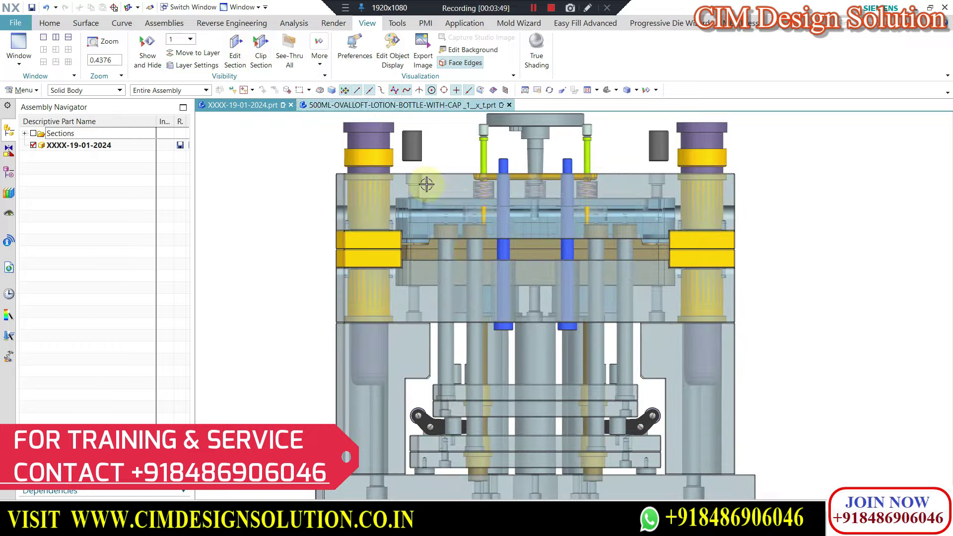
{"action": "middle_click_drag", "start_coordinate": [417, 159], "coordinate": [399, 180]}
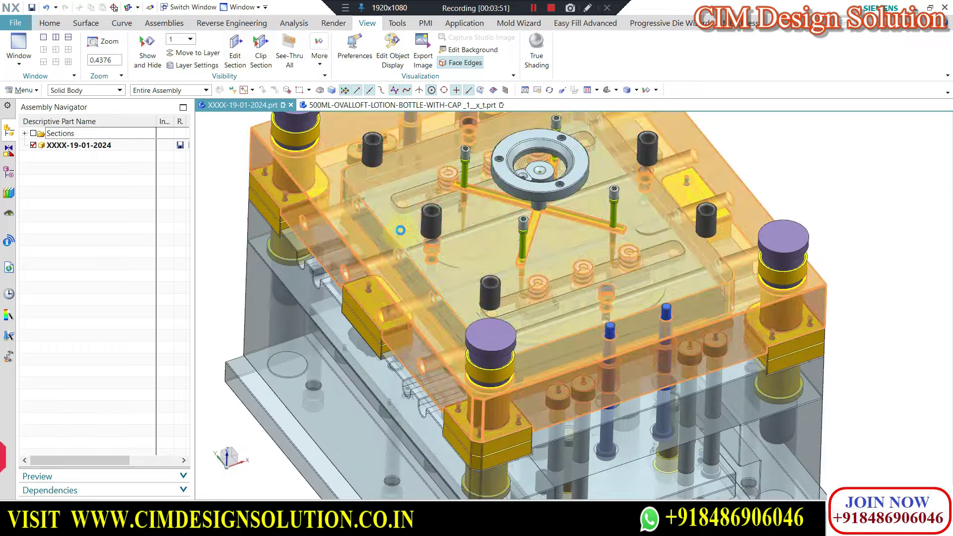
{"action": "scroll", "coordinate": [416, 191], "scroll_direction": "up", "scroll_amount": 2}
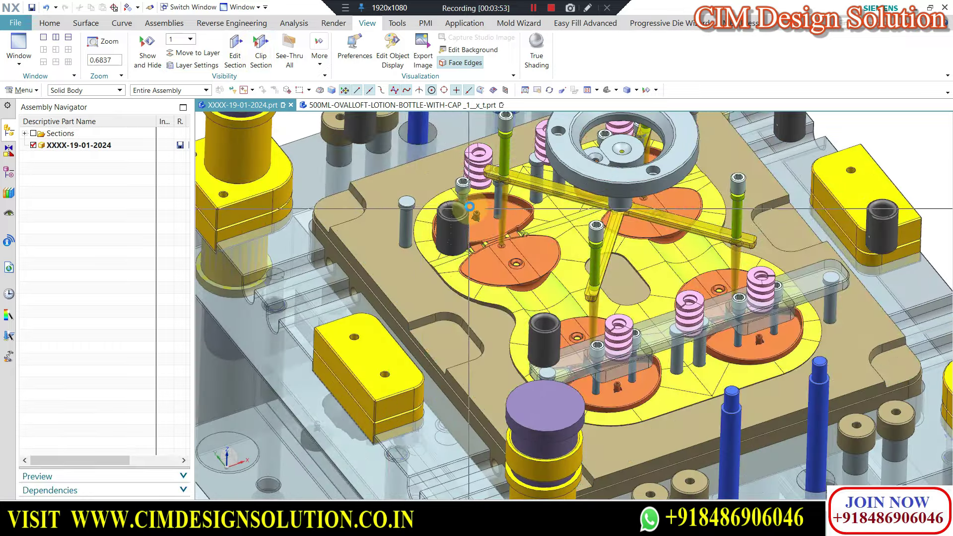
{"action": "scroll", "coordinate": [432, 200], "scroll_direction": "up", "scroll_amount": 3}
{"action": "scroll", "coordinate": [432, 200], "scroll_direction": "up", "scroll_amount": 4}
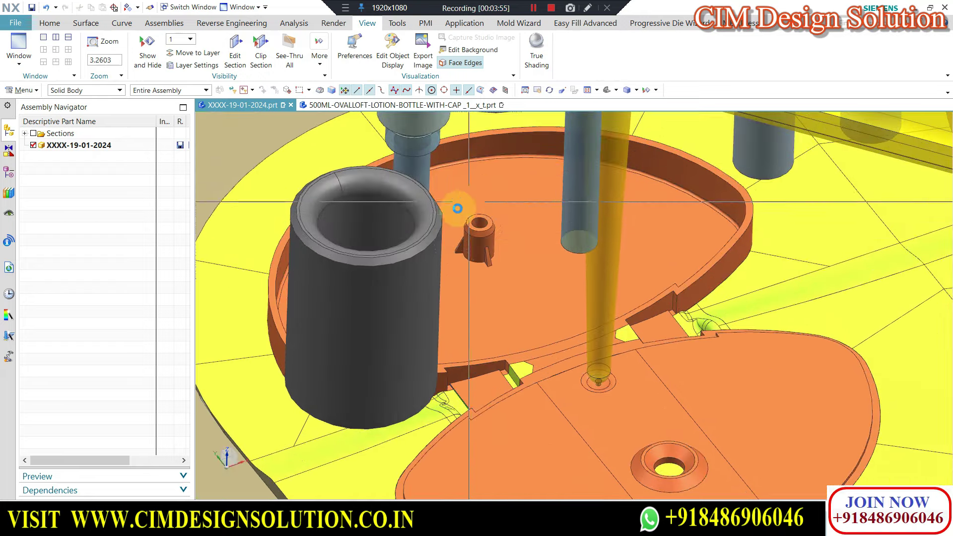
{"action": "scroll", "coordinate": [471, 273], "scroll_direction": "down", "scroll_amount": 3}
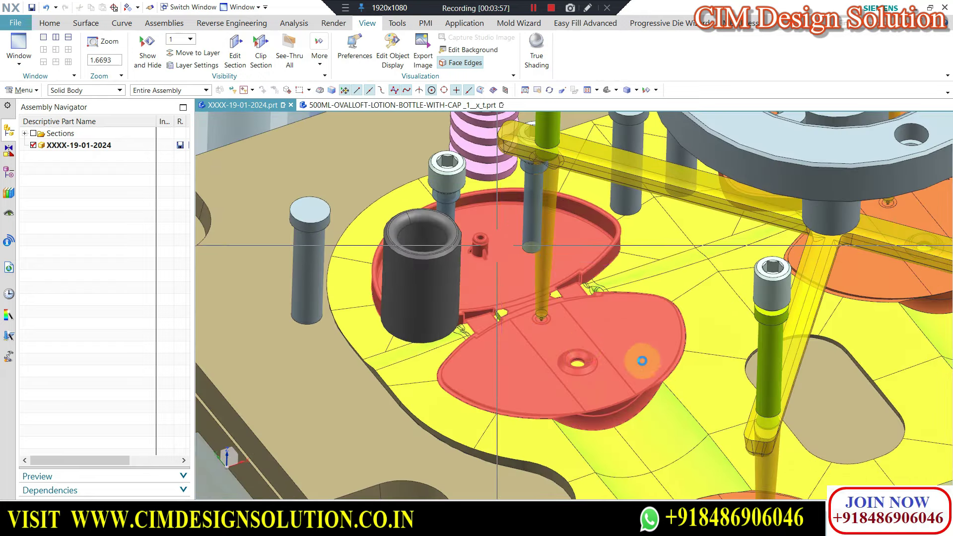
{"action": "scroll", "coordinate": [584, 344], "scroll_direction": "up", "scroll_amount": 2}
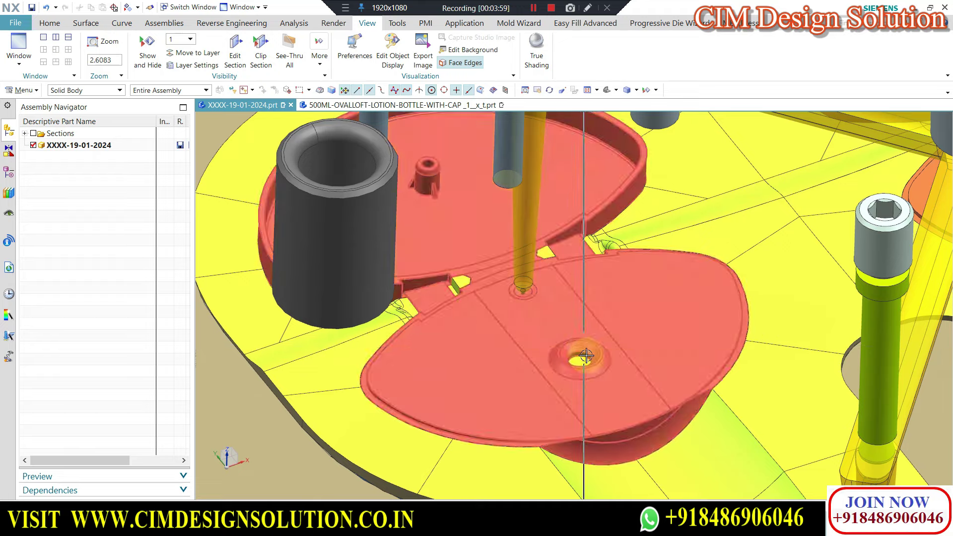
{"action": "middle_click_drag", "start_coordinate": [584, 349], "coordinate": [459, 234]}
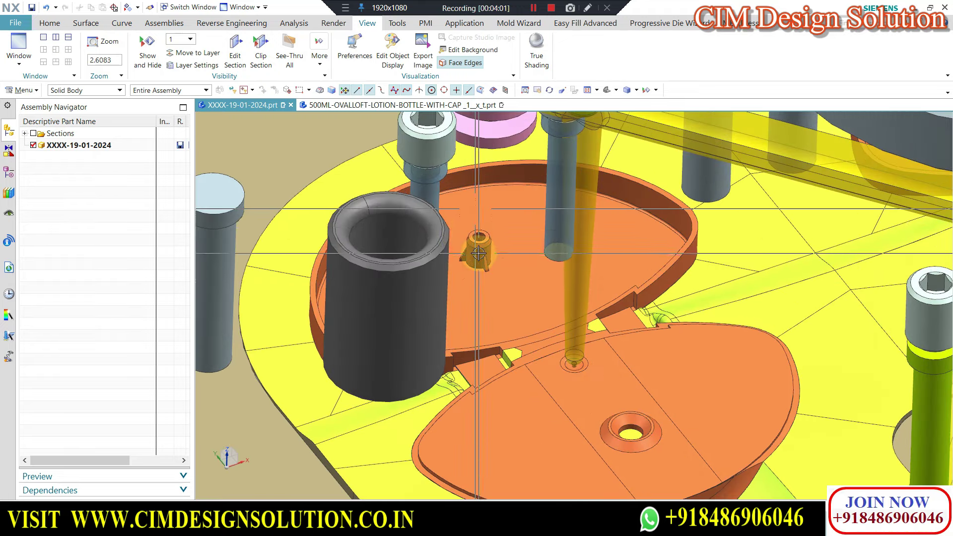
{"action": "scroll", "coordinate": [602, 315], "scroll_direction": "down", "scroll_amount": 3}
{"action": "scroll", "coordinate": [516, 277], "scroll_direction": "up", "scroll_amount": 2}
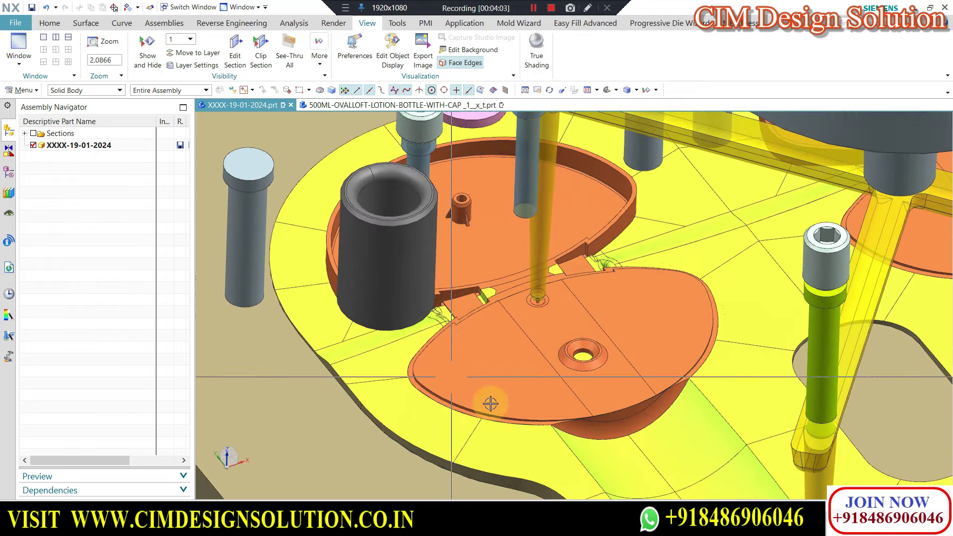
{"action": "scroll", "coordinate": [523, 300], "scroll_direction": "down", "scroll_amount": 1}
{"action": "scroll", "coordinate": [437, 213], "scroll_direction": "down", "scroll_amount": 1}
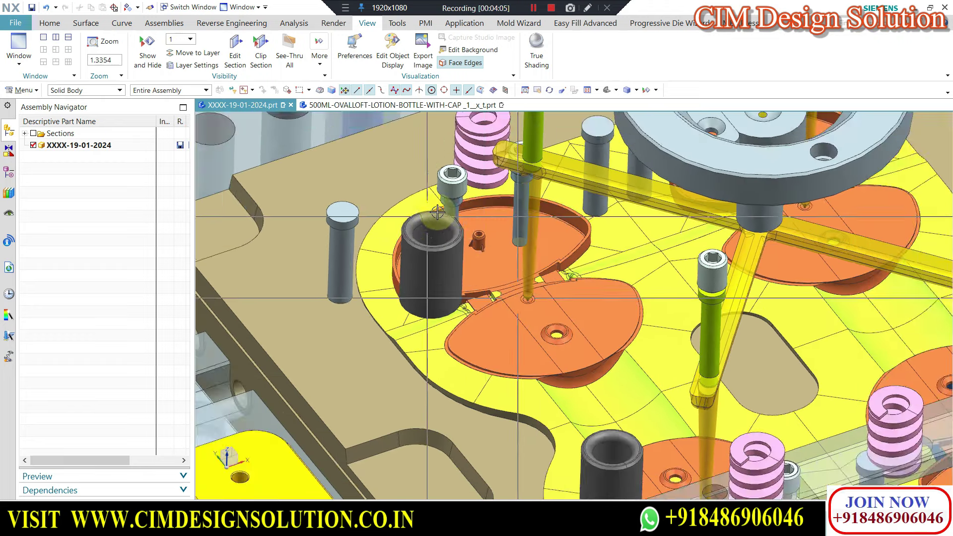
{"action": "scroll", "coordinate": [437, 212], "scroll_direction": "up", "scroll_amount": 3}
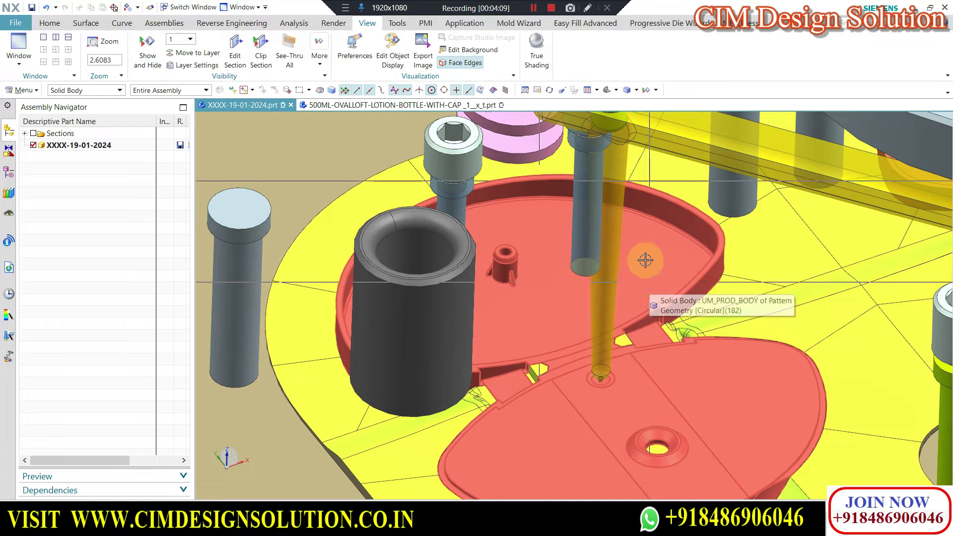
{"action": "scroll", "coordinate": [636, 265], "scroll_direction": "down", "scroll_amount": 2}
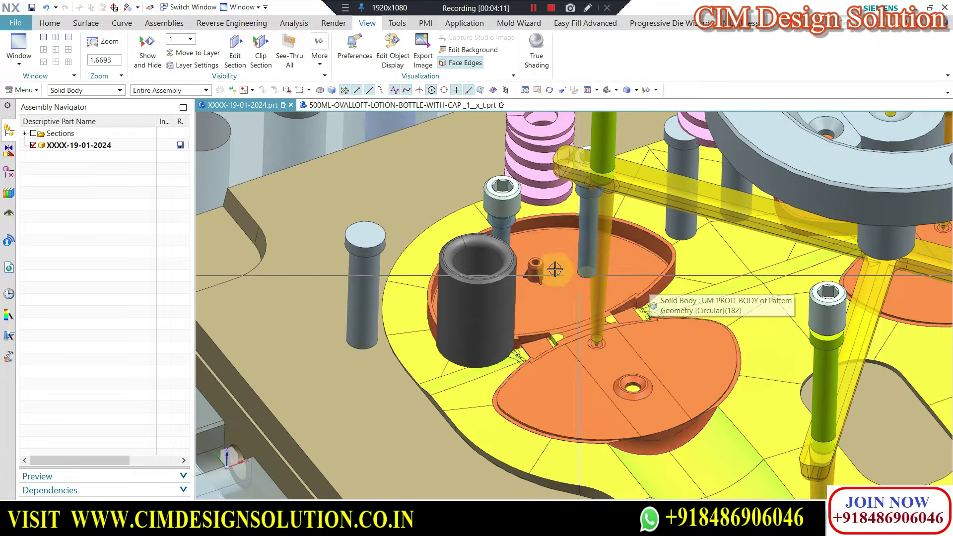
{"action": "scroll", "coordinate": [513, 210], "scroll_direction": "up", "scroll_amount": 3}
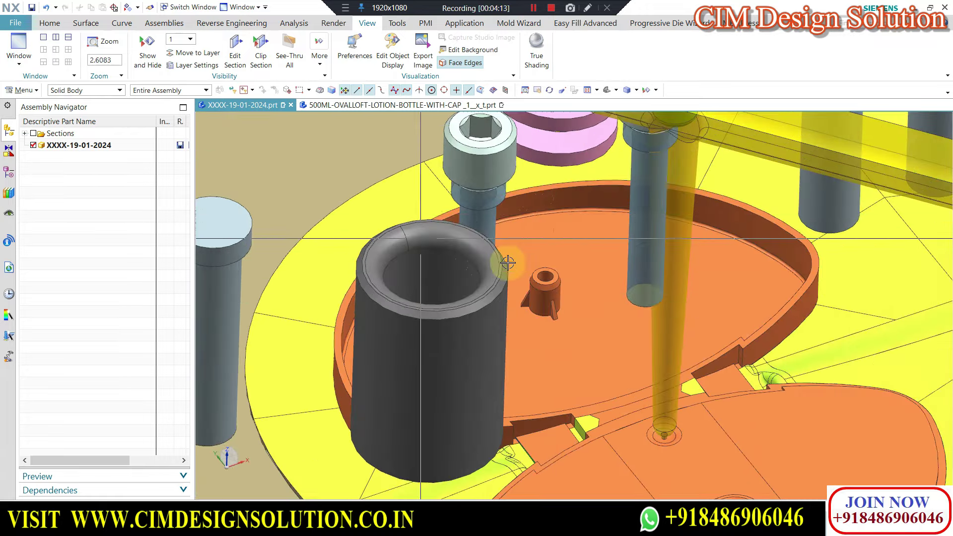
{"action": "scroll", "coordinate": [516, 213], "scroll_direction": "down", "scroll_amount": 2}
{"action": "scroll", "coordinate": [533, 202], "scroll_direction": "up", "scroll_amount": 2}
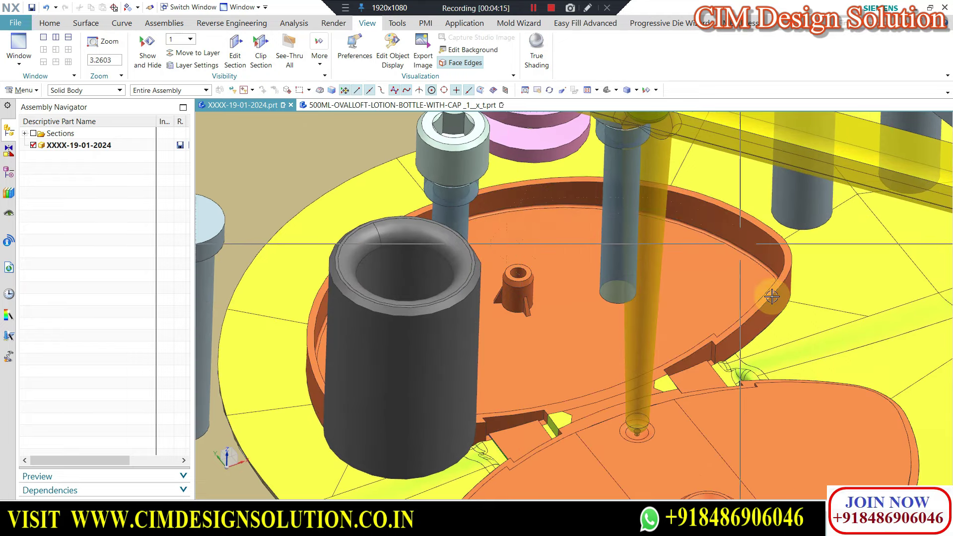
{"action": "scroll", "coordinate": [546, 213], "scroll_direction": "down", "scroll_amount": 2}
{"action": "scroll", "coordinate": [567, 226], "scroll_direction": "down", "scroll_amount": 1}
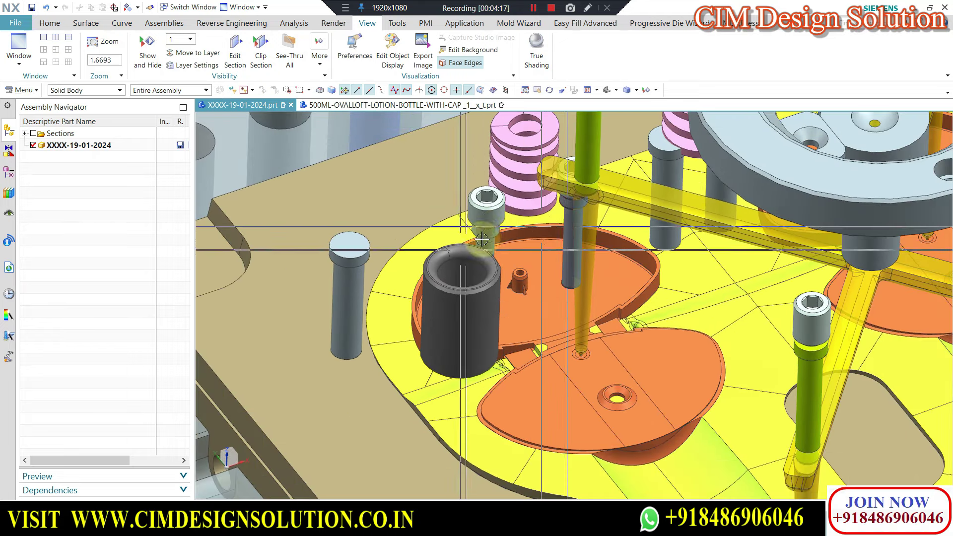
{"action": "scroll", "coordinate": [492, 238], "scroll_direction": "down", "scroll_amount": 2}
{"action": "scroll", "coordinate": [507, 237], "scroll_direction": "down", "scroll_amount": 1}
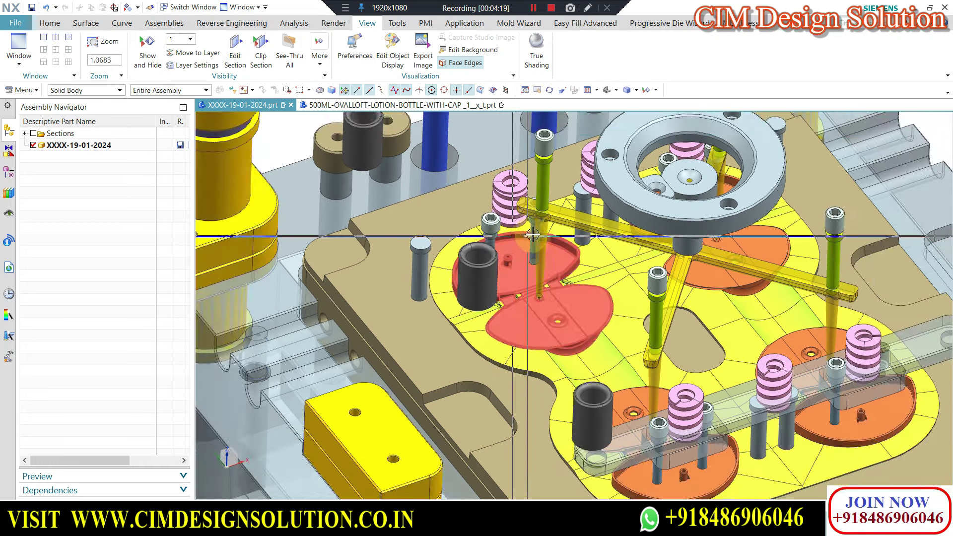
{"action": "scroll", "coordinate": [532, 234], "scroll_direction": "up", "scroll_amount": 2}
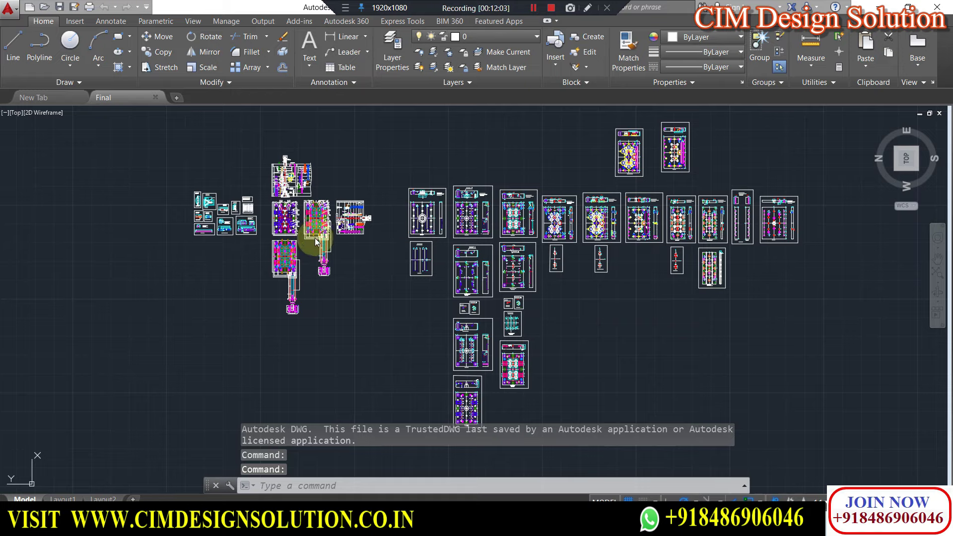
- Zoom across the 08CV mould base plate sheets, then switch to the 08CV-CR-24DIA-FT CAP drawing
{"action": "scroll", "coordinate": [303, 223], "scroll_direction": "up", "scroll_amount": 2}
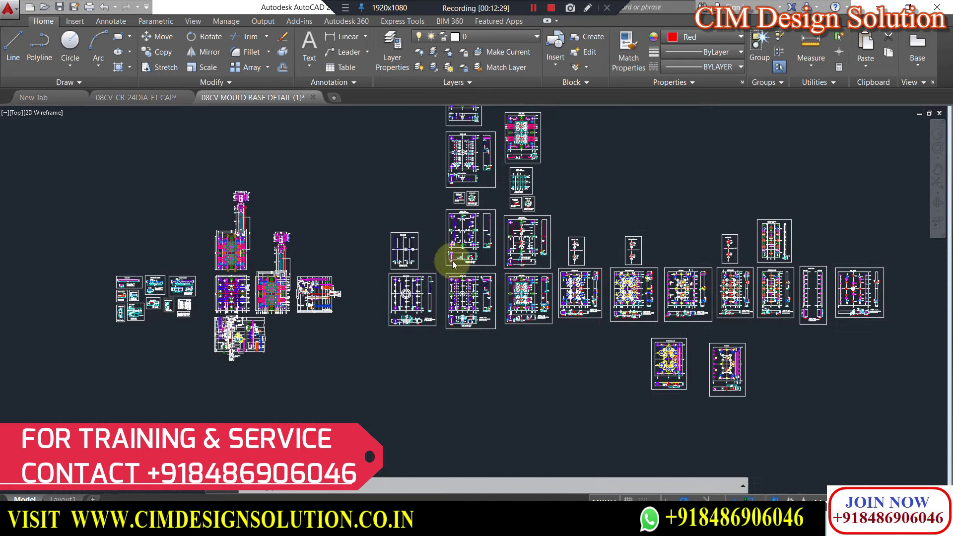
{"action": "scroll", "coordinate": [458, 268], "scroll_direction": "down", "scroll_amount": 3}
{"action": "scroll", "coordinate": [458, 256], "scroll_direction": "up", "scroll_amount": 3}
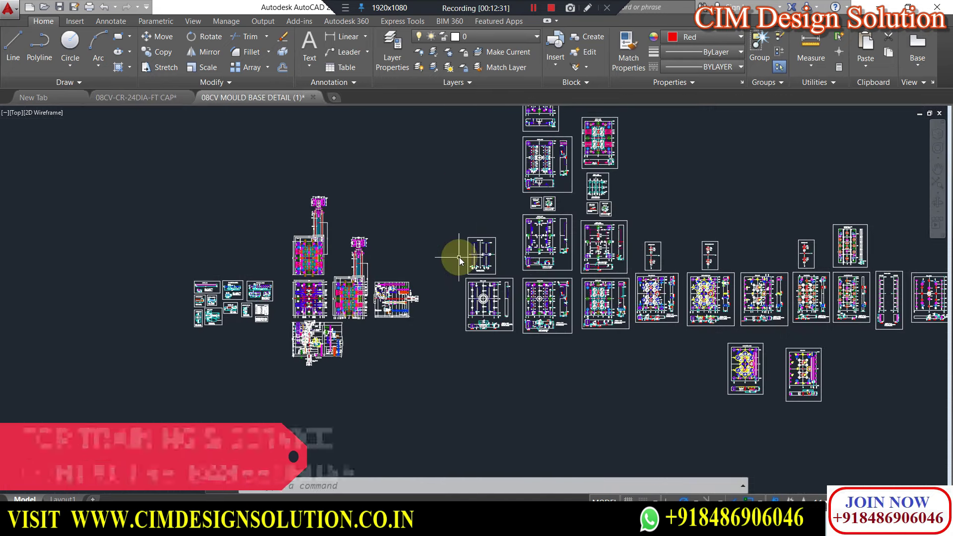
{"action": "scroll", "coordinate": [298, 314], "scroll_direction": "up", "scroll_amount": 5}
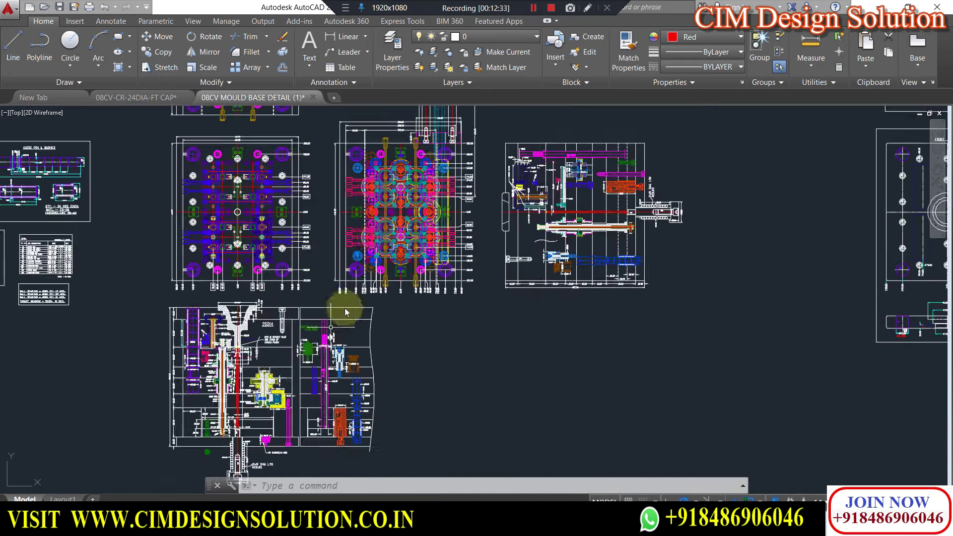
{"action": "scroll", "coordinate": [406, 285], "scroll_direction": "up", "scroll_amount": 4}
{"action": "scroll", "coordinate": [380, 295], "scroll_direction": "down", "scroll_amount": 5}
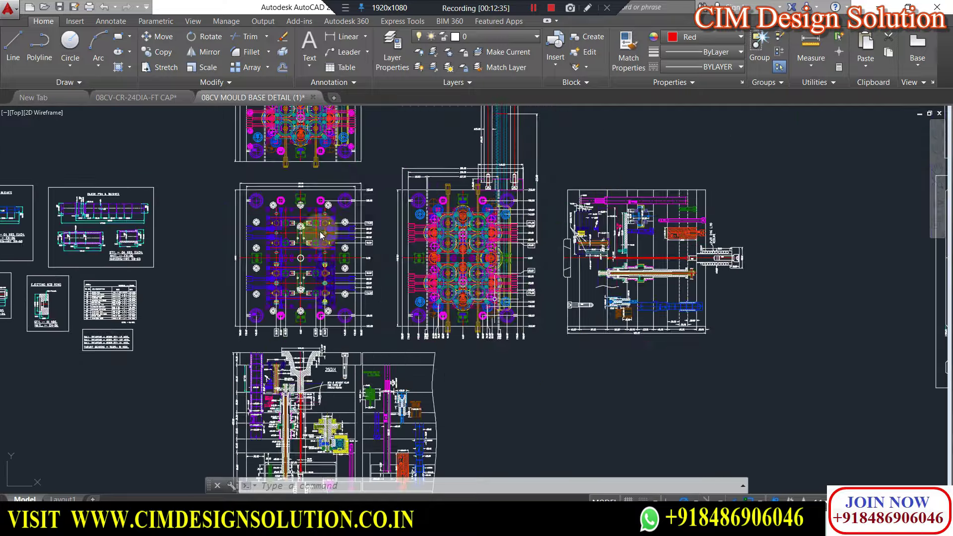
{"action": "scroll", "coordinate": [171, 291], "scroll_direction": "down", "scroll_amount": 2}
{"action": "scroll", "coordinate": [452, 281], "scroll_direction": "down", "scroll_amount": 1}
{"action": "scroll", "coordinate": [452, 281], "scroll_direction": "up", "scroll_amount": 1}
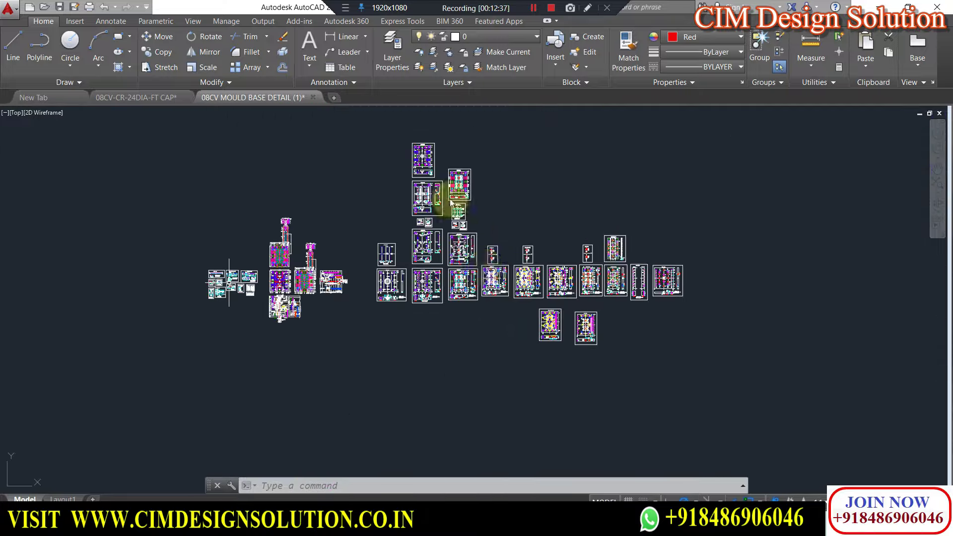
{"action": "scroll", "coordinate": [457, 171], "scroll_direction": "up", "scroll_amount": 5}
{"action": "scroll", "coordinate": [466, 168], "scroll_direction": "up", "scroll_amount": 2}
{"action": "scroll", "coordinate": [425, 245], "scroll_direction": "down", "scroll_amount": 5}
{"action": "scroll", "coordinate": [463, 357], "scroll_direction": "up", "scroll_amount": 2}
{"action": "scroll", "coordinate": [459, 270], "scroll_direction": "up", "scroll_amount": 4}
{"action": "scroll", "coordinate": [454, 336], "scroll_direction": "down", "scroll_amount": 4}
{"action": "scroll", "coordinate": [457, 297], "scroll_direction": "up", "scroll_amount": 6}
{"action": "scroll", "coordinate": [451, 199], "scroll_direction": "up", "scroll_amount": 1}
{"action": "scroll", "coordinate": [414, 181], "scroll_direction": "up", "scroll_amount": 2}
{"action": "scroll", "coordinate": [387, 218], "scroll_direction": "down", "scroll_amount": 6}
{"action": "scroll", "coordinate": [163, 184], "scroll_direction": "up", "scroll_amount": 3}
{"action": "scroll", "coordinate": [314, 234], "scroll_direction": "down", "scroll_amount": 3}
{"action": "scroll", "coordinate": [304, 339], "scroll_direction": "up", "scroll_amount": 5}
{"action": "scroll", "coordinate": [305, 339], "scroll_direction": "down", "scroll_amount": 6}
{"action": "scroll", "coordinate": [261, 254], "scroll_direction": "down", "scroll_amount": 2}
{"action": "scroll", "coordinate": [263, 378], "scroll_direction": "up", "scroll_amount": 5}
{"action": "scroll", "coordinate": [301, 320], "scroll_direction": "down", "scroll_amount": 3}
{"action": "scroll", "coordinate": [440, 329], "scroll_direction": "down", "scroll_amount": 2}
{"action": "scroll", "coordinate": [389, 298], "scroll_direction": "up", "scroll_amount": 4}
{"action": "scroll", "coordinate": [308, 248], "scroll_direction": "down", "scroll_amount": 2}
{"action": "scroll", "coordinate": [291, 269], "scroll_direction": "up", "scroll_amount": 4}
{"action": "scroll", "coordinate": [291, 269], "scroll_direction": "down", "scroll_amount": 4}
{"action": "scroll", "coordinate": [404, 266], "scroll_direction": "up", "scroll_amount": 2}
{"action": "scroll", "coordinate": [351, 270], "scroll_direction": "up", "scroll_amount": 2}
{"action": "scroll", "coordinate": [299, 272], "scroll_direction": "down", "scroll_amount": 3}
{"action": "scroll", "coordinate": [432, 277], "scroll_direction": "down", "scroll_amount": 2}
{"action": "scroll", "coordinate": [423, 283], "scroll_direction": "up", "scroll_amount": 2}
{"action": "scroll", "coordinate": [423, 389], "scroll_direction": "down", "scroll_amount": 2}
{"action": "scroll", "coordinate": [442, 373], "scroll_direction": "up", "scroll_amount": 6}
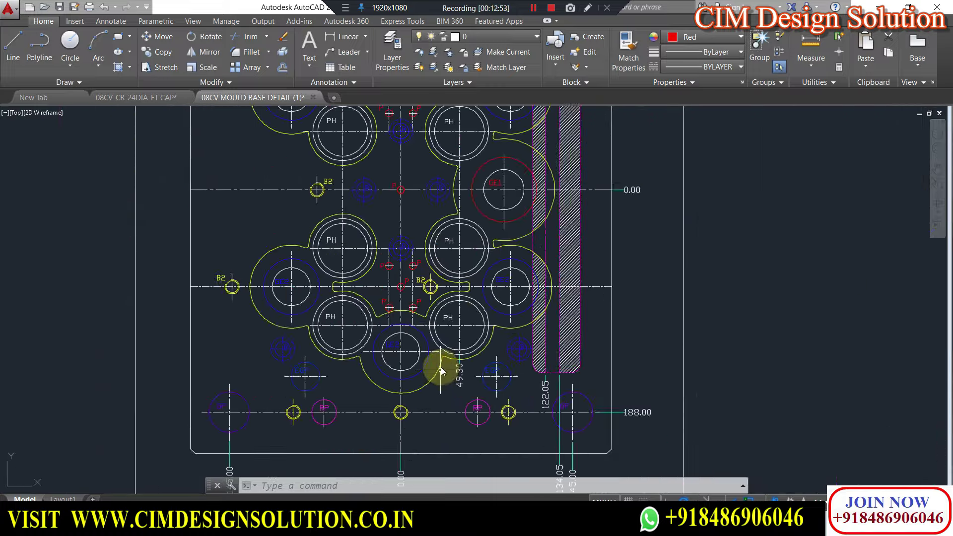
{"action": "scroll", "coordinate": [440, 370], "scroll_direction": "down", "scroll_amount": 5}
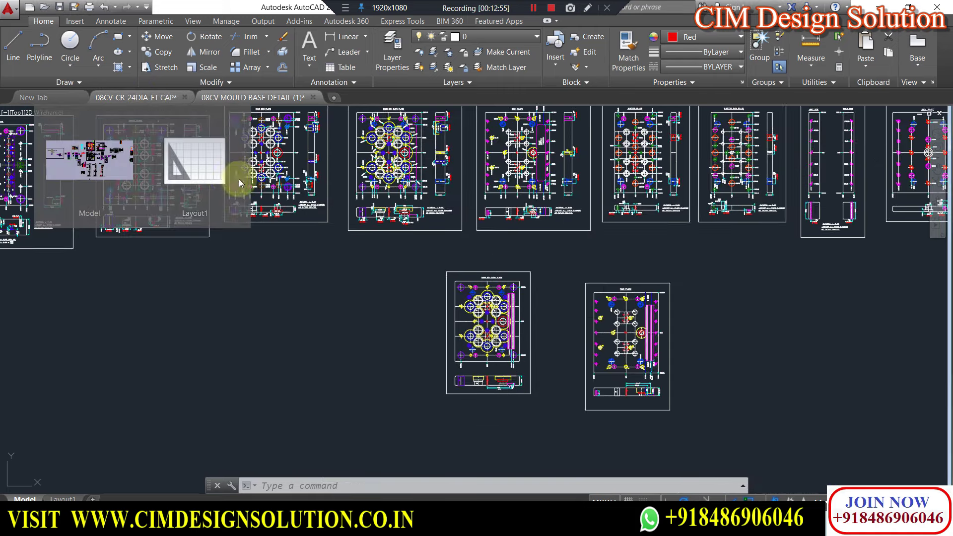
{"action": "left_click", "coordinate": [153, 97]}
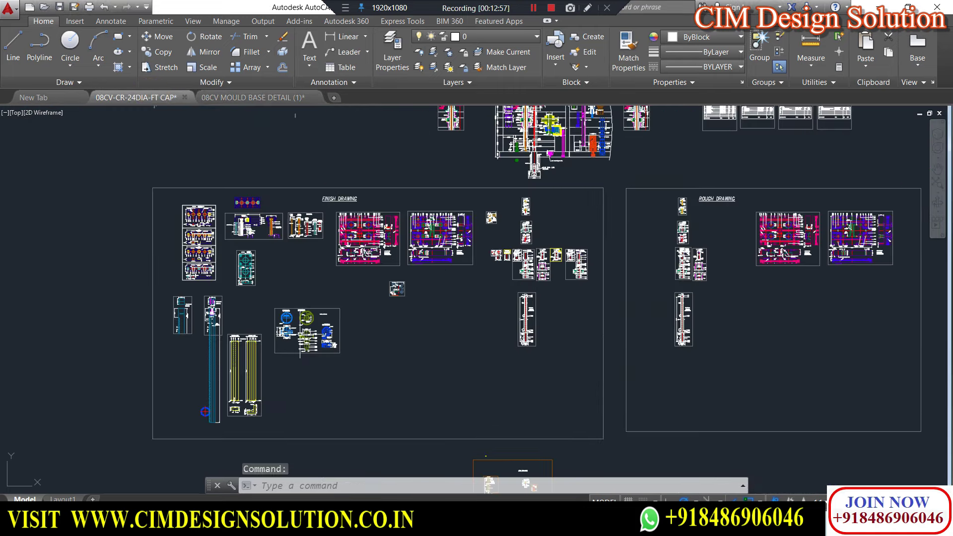
- Zoom through the 24DIA cap drawing's finish and rough detail sheets, including the thread punch section
{"action": "scroll", "coordinate": [298, 353], "scroll_direction": "up", "scroll_amount": 8}
{"action": "scroll", "coordinate": [298, 353], "scroll_direction": "up", "scroll_amount": 1}
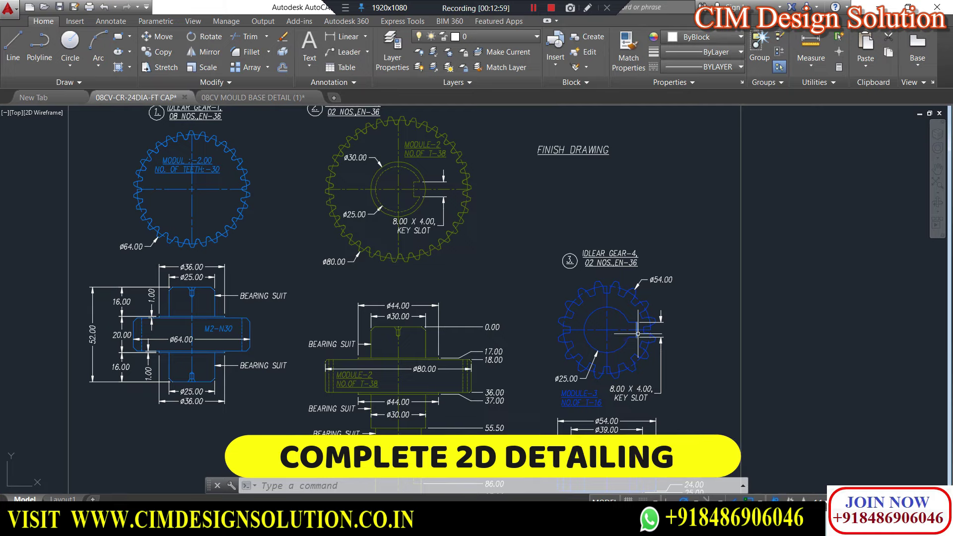
{"action": "scroll", "coordinate": [621, 325], "scroll_direction": "down", "scroll_amount": 2}
{"action": "scroll", "coordinate": [387, 264], "scroll_direction": "down", "scroll_amount": 5}
{"action": "scroll", "coordinate": [483, 215], "scroll_direction": "up", "scroll_amount": 2}
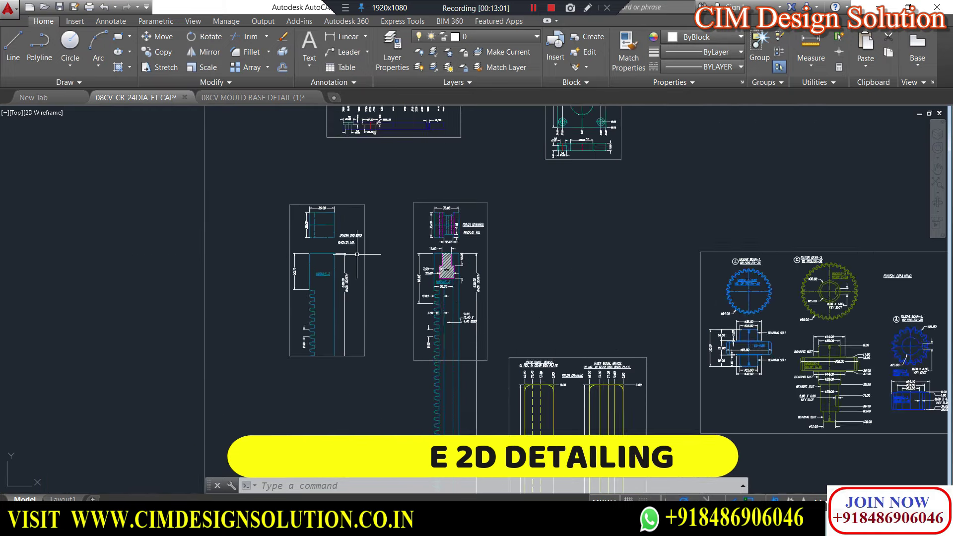
{"action": "scroll", "coordinate": [482, 214], "scroll_direction": "up", "scroll_amount": 4}
{"action": "scroll", "coordinate": [483, 214], "scroll_direction": "up", "scroll_amount": 4}
{"action": "scroll", "coordinate": [483, 215], "scroll_direction": "down", "scroll_amount": 5}
{"action": "scroll", "coordinate": [405, 212], "scroll_direction": "up", "scroll_amount": 2}
{"action": "scroll", "coordinate": [404, 211], "scroll_direction": "down", "scroll_amount": 4}
{"action": "scroll", "coordinate": [404, 212], "scroll_direction": "down", "scroll_amount": 2}
{"action": "scroll", "coordinate": [404, 211], "scroll_direction": "up", "scroll_amount": 5}
{"action": "scroll", "coordinate": [404, 211], "scroll_direction": "down", "scroll_amount": 5}
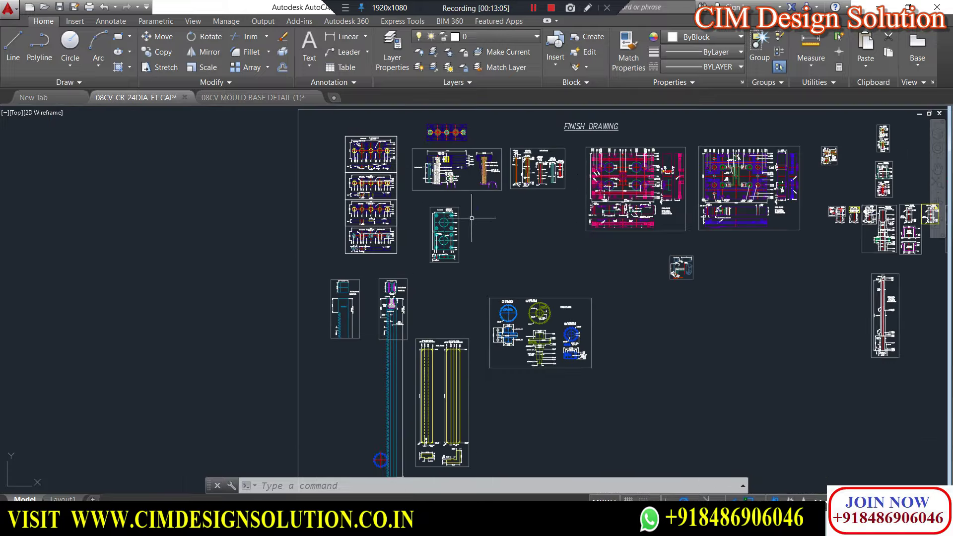
{"action": "scroll", "coordinate": [420, 191], "scroll_direction": "up", "scroll_amount": 2}
{"action": "scroll", "coordinate": [545, 179], "scroll_direction": "up", "scroll_amount": 2}
{"action": "scroll", "coordinate": [545, 179], "scroll_direction": "up", "scroll_amount": 3}
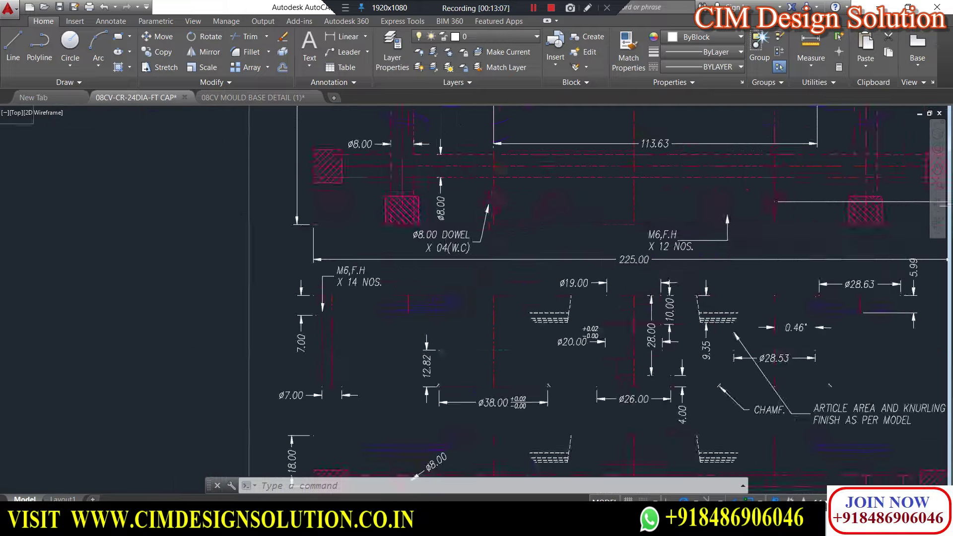
{"action": "scroll", "coordinate": [431, 243], "scroll_direction": "down", "scroll_amount": 5}
{"action": "scroll", "coordinate": [575, 337], "scroll_direction": "up", "scroll_amount": 5}
{"action": "scroll", "coordinate": [563, 334], "scroll_direction": "up", "scroll_amount": 4}
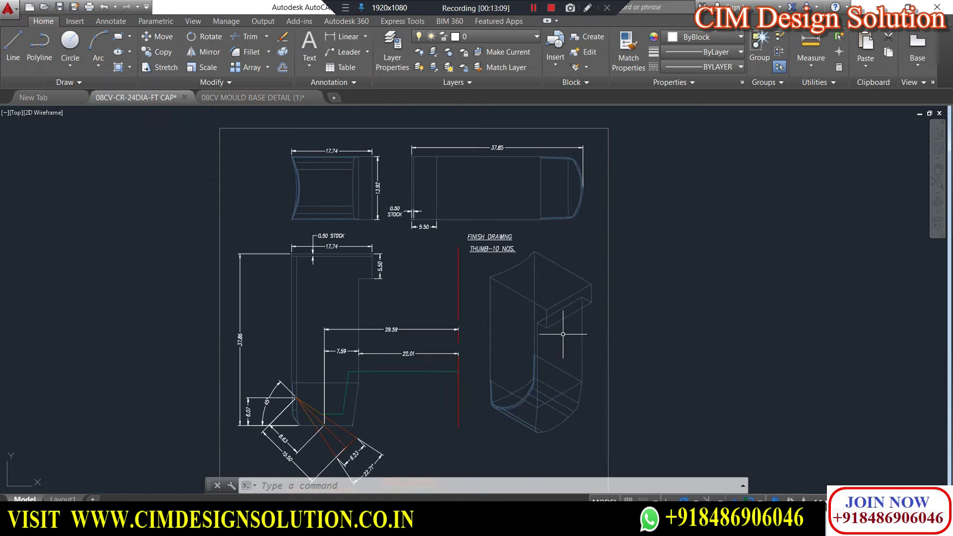
{"action": "scroll", "coordinate": [460, 285], "scroll_direction": "down", "scroll_amount": 5}
{"action": "scroll", "coordinate": [606, 270], "scroll_direction": "up", "scroll_amount": 1}
{"action": "scroll", "coordinate": [596, 253], "scroll_direction": "up", "scroll_amount": 3}
{"action": "scroll", "coordinate": [592, 237], "scroll_direction": "up", "scroll_amount": 2}
{"action": "scroll", "coordinate": [592, 236], "scroll_direction": "down", "scroll_amount": 3}
{"action": "scroll", "coordinate": [496, 238], "scroll_direction": "down", "scroll_amount": 2}
{"action": "scroll", "coordinate": [447, 233], "scroll_direction": "down", "scroll_amount": 2}
{"action": "scroll", "coordinate": [414, 233], "scroll_direction": "up", "scroll_amount": 2}
{"action": "scroll", "coordinate": [397, 226], "scroll_direction": "up", "scroll_amount": 3}
{"action": "scroll", "coordinate": [358, 218], "scroll_direction": "up", "scroll_amount": 4}
{"action": "scroll", "coordinate": [342, 208], "scroll_direction": "down", "scroll_amount": 4}
{"action": "scroll", "coordinate": [335, 185], "scroll_direction": "up", "scroll_amount": 3}
{"action": "scroll", "coordinate": [335, 185], "scroll_direction": "up", "scroll_amount": 3}
{"action": "scroll", "coordinate": [330, 189], "scroll_direction": "down", "scroll_amount": 4}
{"action": "scroll", "coordinate": [317, 191], "scroll_direction": "up", "scroll_amount": 4}
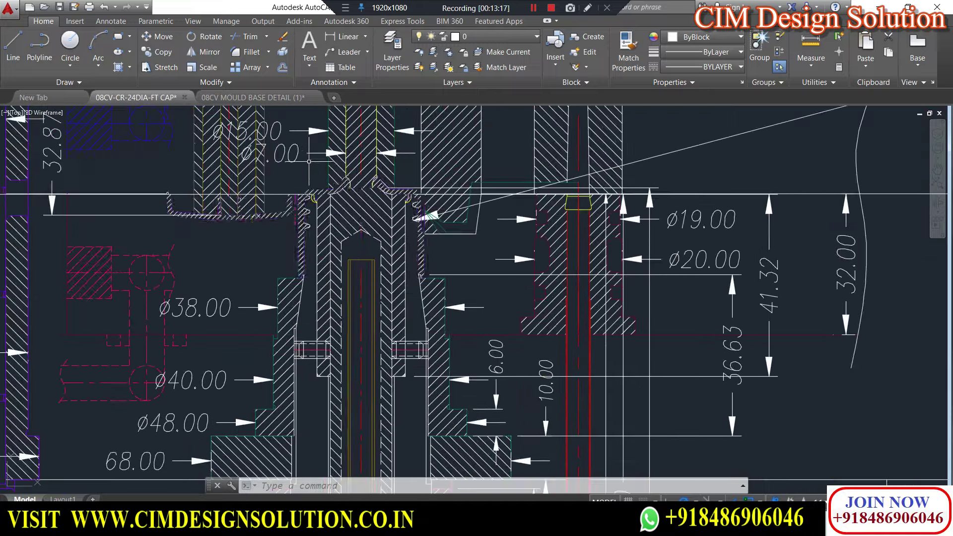
{"action": "scroll", "coordinate": [304, 195], "scroll_direction": "up", "scroll_amount": 3}
- Window-select the punch cap outline, then zoom to the multi-cavity gear layout plan (0.00 to 223.00)
{"action": "left_click", "coordinate": [308, 188]}
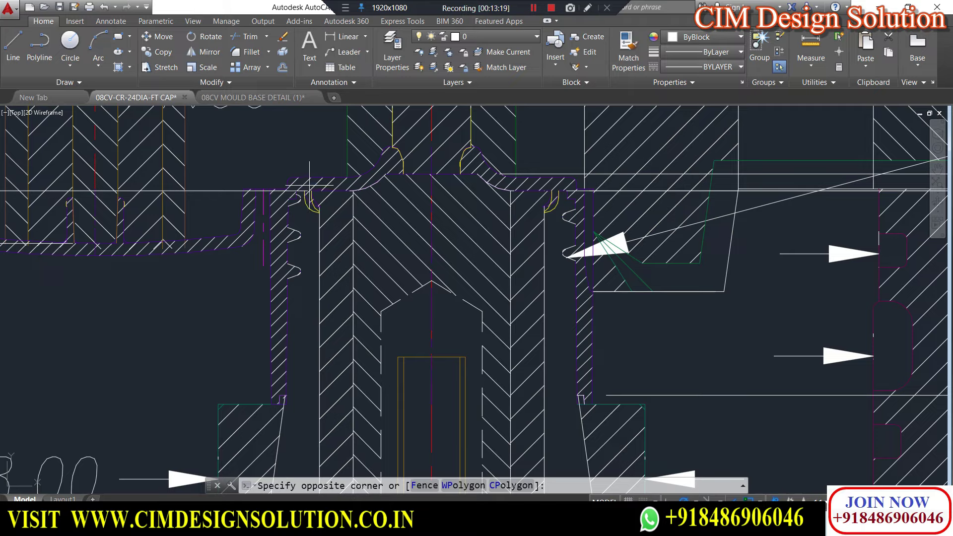
{"action": "left_click", "coordinate": [354, 179]}
{"action": "scroll", "coordinate": [407, 251], "scroll_direction": "down", "scroll_amount": 5}
{"action": "scroll", "coordinate": [407, 251], "scroll_direction": "down", "scroll_amount": 2}
{"action": "scroll", "coordinate": [440, 270], "scroll_direction": "down", "scroll_amount": 2}
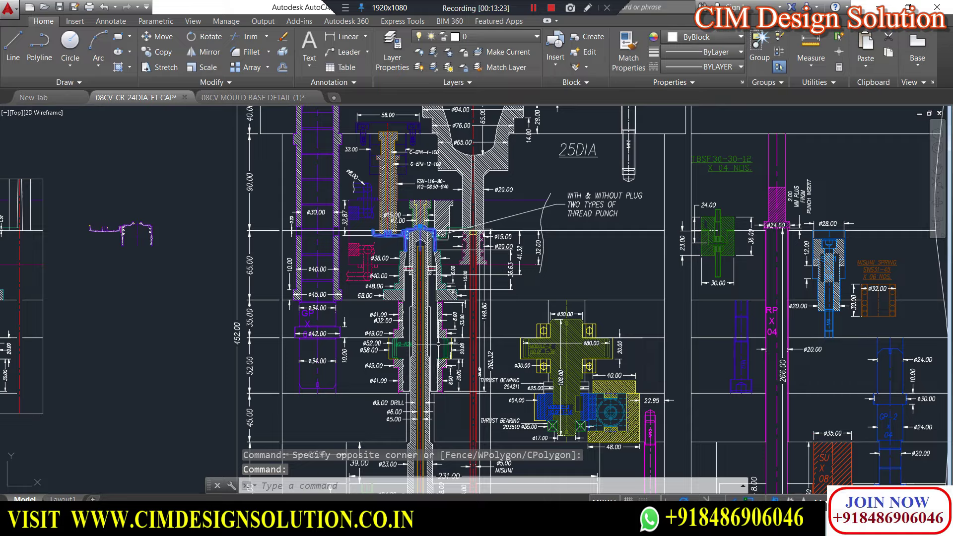
{"action": "scroll", "coordinate": [438, 343], "scroll_direction": "down", "scroll_amount": 3}
{"action": "scroll", "coordinate": [457, 308], "scroll_direction": "up", "scroll_amount": 3}
{"action": "scroll", "coordinate": [467, 287], "scroll_direction": "down", "scroll_amount": 2}
{"action": "scroll", "coordinate": [467, 282], "scroll_direction": "down", "scroll_amount": 1}
{"action": "scroll", "coordinate": [496, 248], "scroll_direction": "down", "scroll_amount": 1}
{"action": "scroll", "coordinate": [571, 201], "scroll_direction": "up", "scroll_amount": 4}
{"action": "scroll", "coordinate": [571, 201], "scroll_direction": "down", "scroll_amount": 2}
{"action": "scroll", "coordinate": [572, 199], "scroll_direction": "up", "scroll_amount": 2}
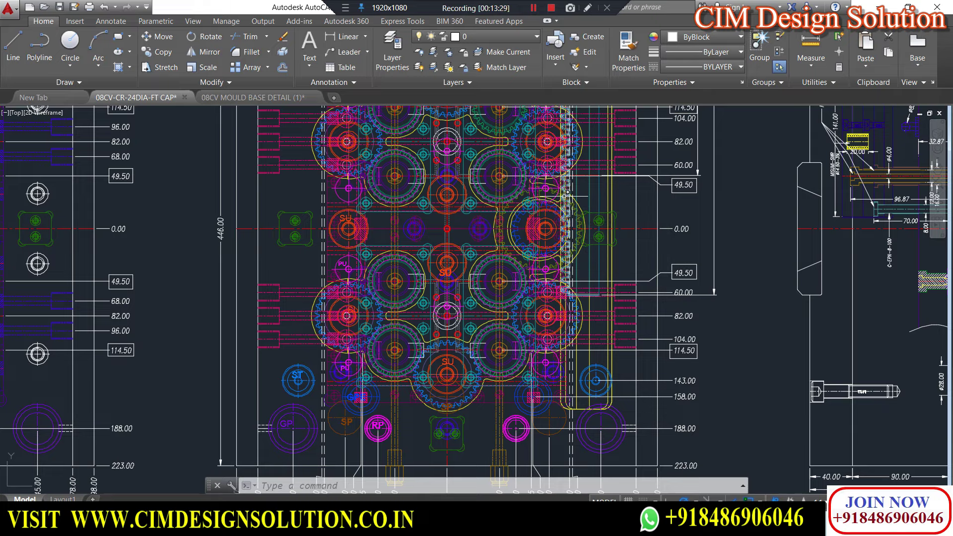
{"action": "scroll", "coordinate": [540, 237], "scroll_direction": "down", "scroll_amount": 4}
- Return to the NX mould assembly and orbit it to a more frontal view
{"action": "key", "text": "alt+Tab"}
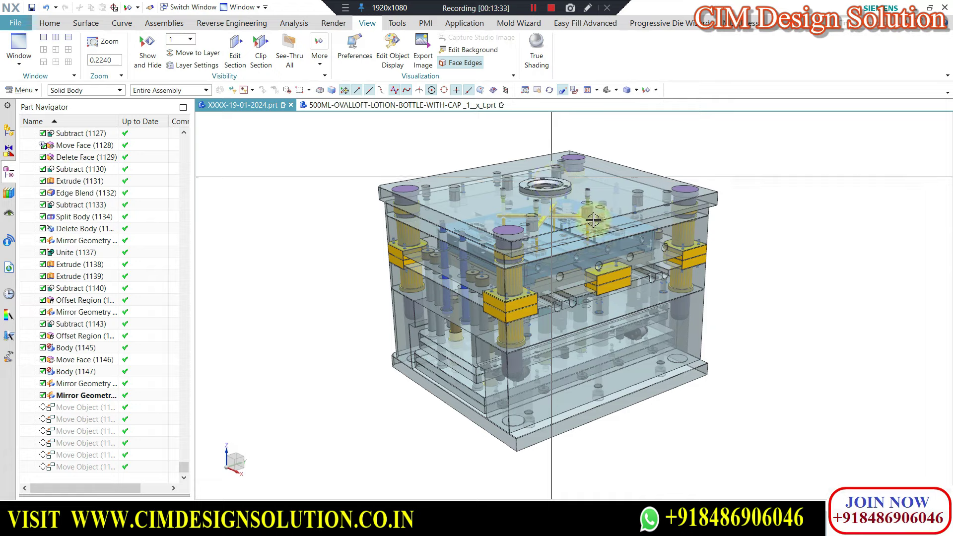
{"action": "mouse_move", "coordinate": [431, 239]}
{"action": "middle_mouse_down"}
{"action": "mouse_move", "coordinate": [543, 237]}
{"action": "mouse_move", "coordinate": [492, 279]}
{"action": "middle_mouse_up"}
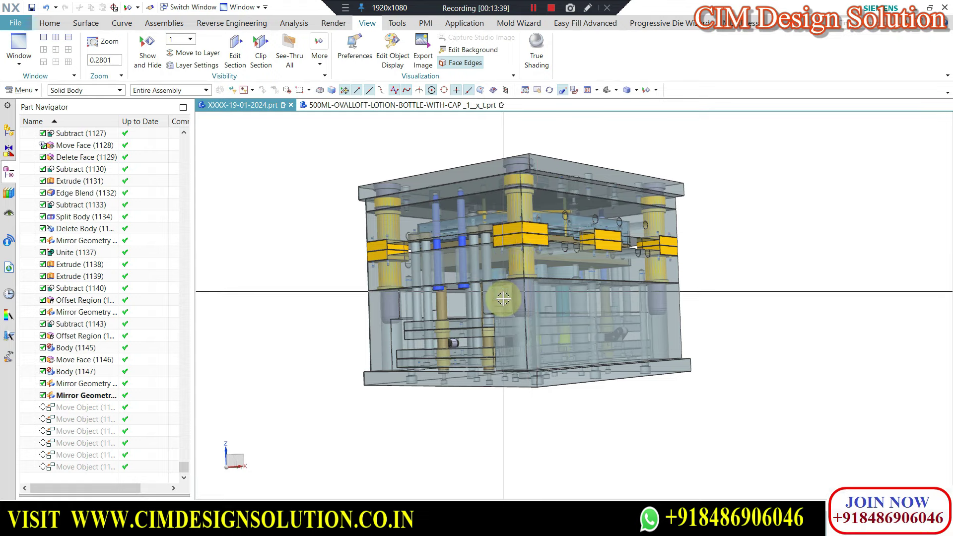
{"action": "scroll", "coordinate": [563, 229], "scroll_direction": "up", "scroll_amount": 2}
{"action": "scroll", "coordinate": [563, 229], "scroll_direction": "down", "scroll_amount": 2}
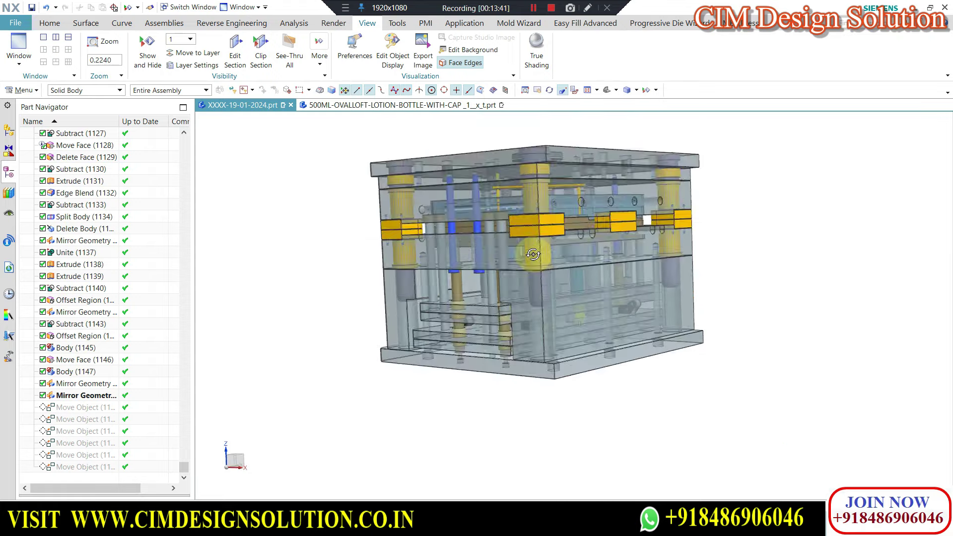
- Orbit and zoom the mould assembly to look down on the top plate
{"action": "middle_click_drag", "start_coordinate": [563, 229], "coordinate": [478, 196]}
{"action": "scroll", "coordinate": [478, 196], "scroll_direction": "up", "scroll_amount": 2}
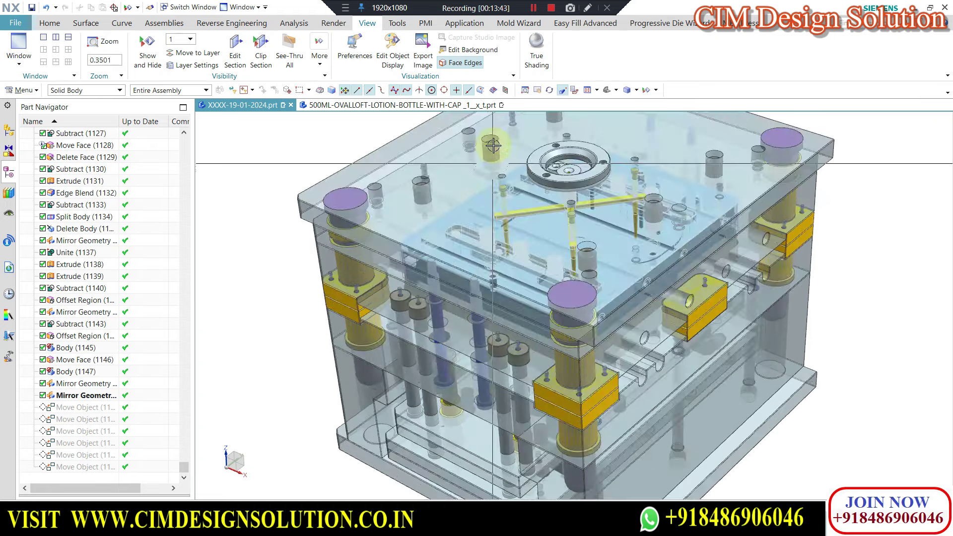
{"action": "scroll", "coordinate": [494, 176], "scroll_direction": "up", "scroll_amount": 2}
{"action": "scroll", "coordinate": [509, 158], "scroll_direction": "up", "scroll_amount": 2}
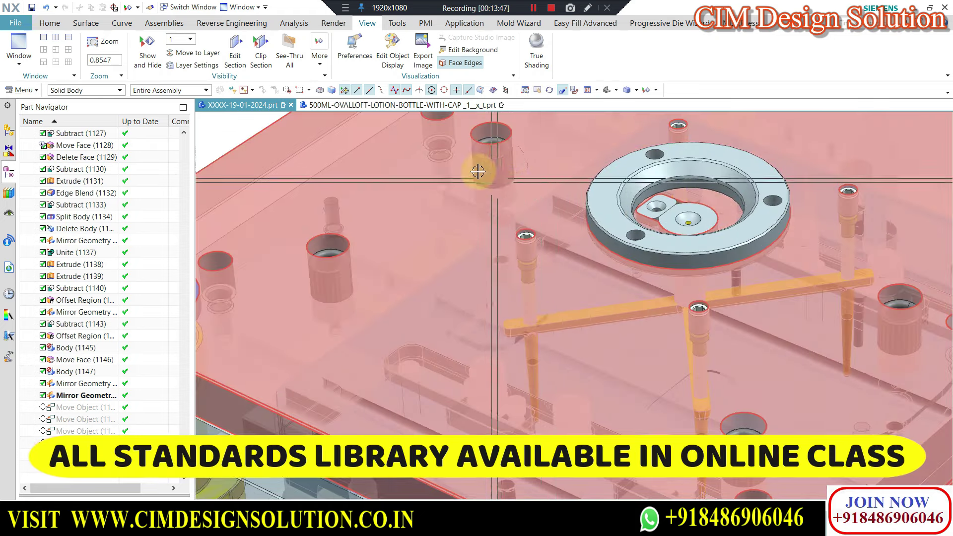
{"action": "scroll", "coordinate": [501, 177], "scroll_direction": "down", "scroll_amount": 1}
{"action": "scroll", "coordinate": [518, 228], "scroll_direction": "up", "scroll_amount": 1}
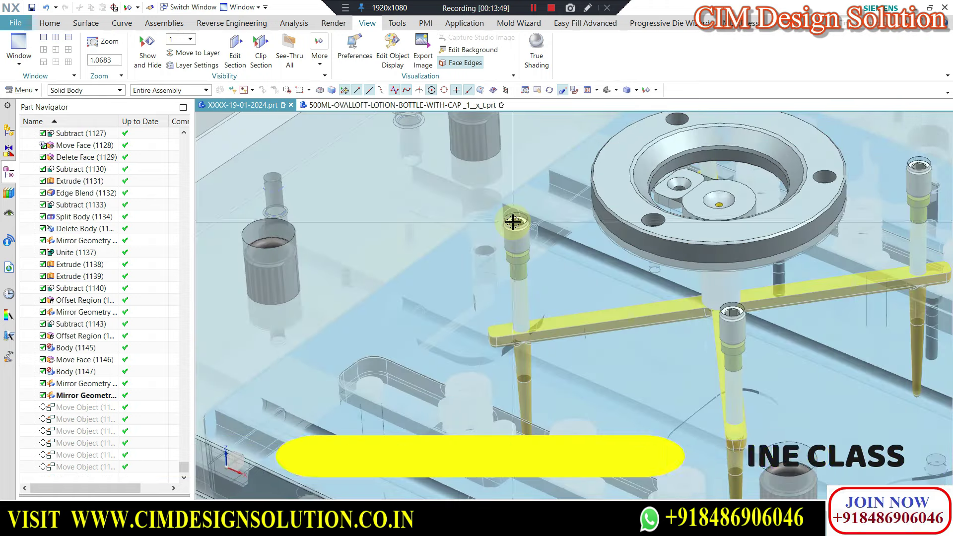
{"action": "scroll", "coordinate": [513, 222], "scroll_direction": "down", "scroll_amount": 3}
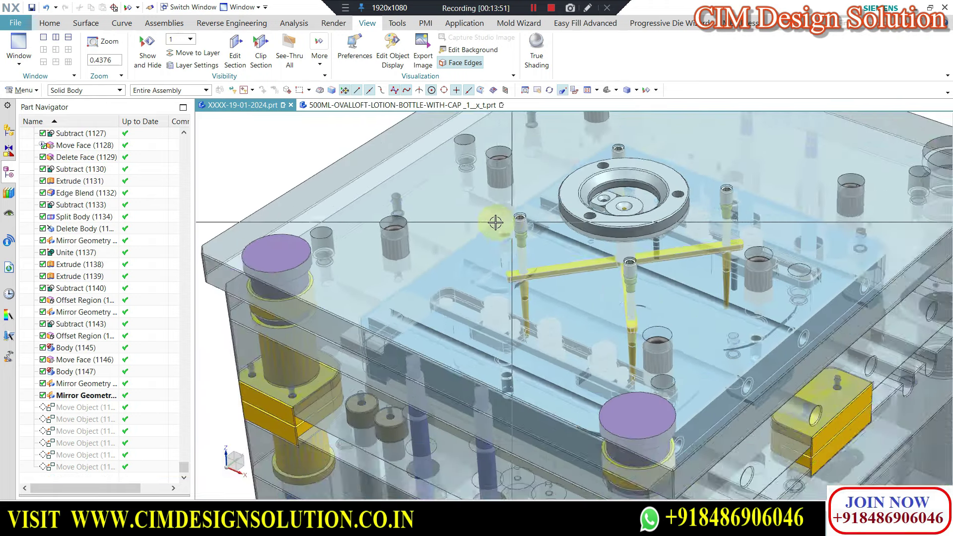
{"action": "scroll", "coordinate": [514, 219], "scroll_direction": "down", "scroll_amount": 2}
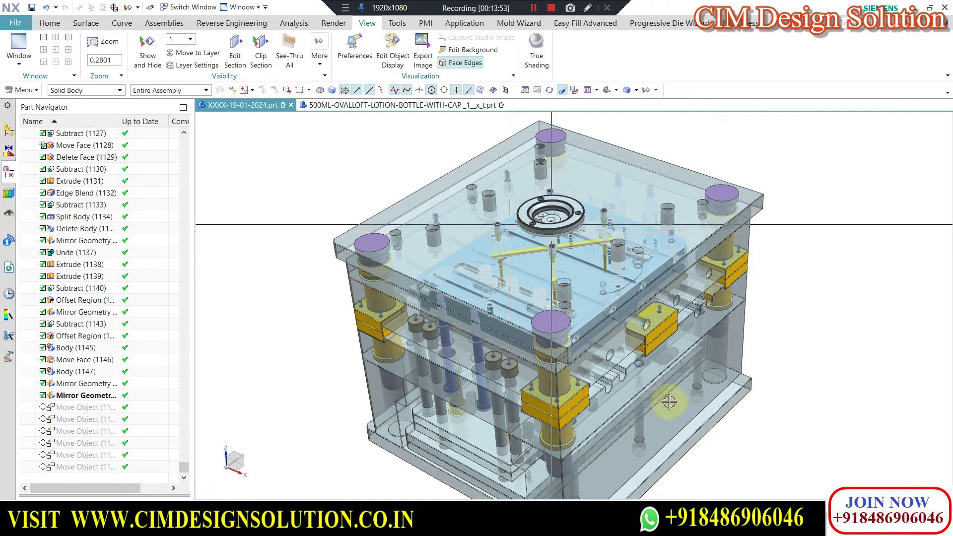
- Tilt and rotate the see-through mould to show its sides, guide pillars and ejector pins
{"action": "middle_click_drag", "start_coordinate": [557, 284], "coordinate": [595, 348]}
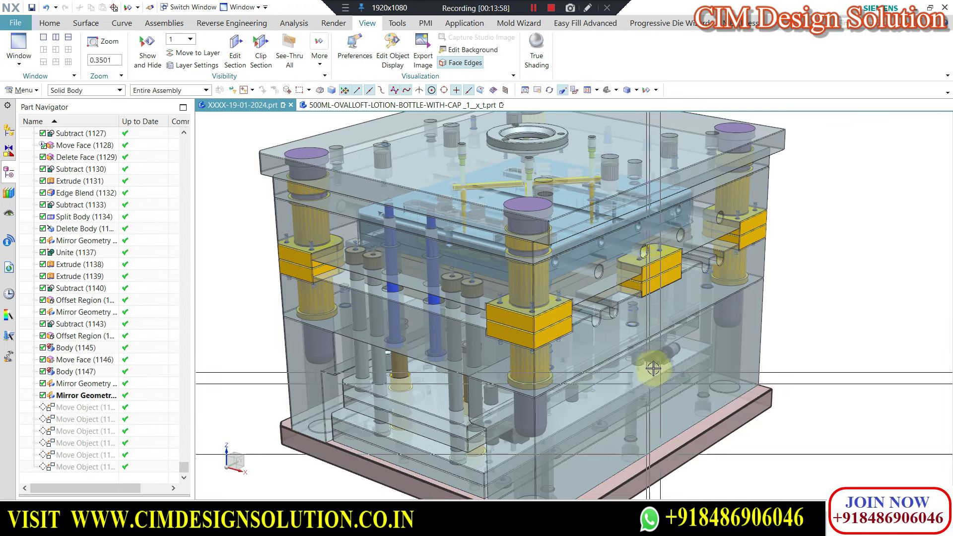
{"action": "middle_click_drag", "start_coordinate": [662, 453], "coordinate": [655, 371]}
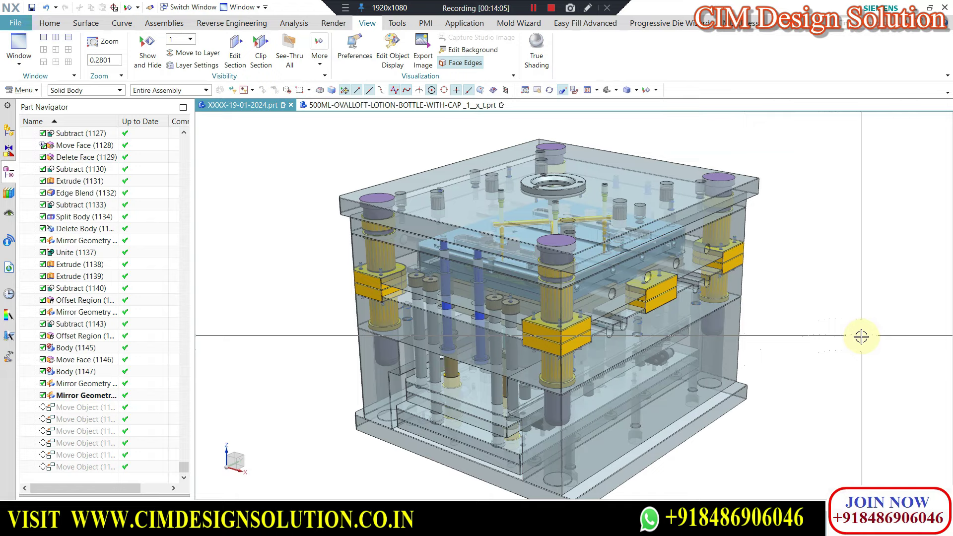
{"action": "middle_click_drag", "start_coordinate": [685, 419], "coordinate": [728, 361]}
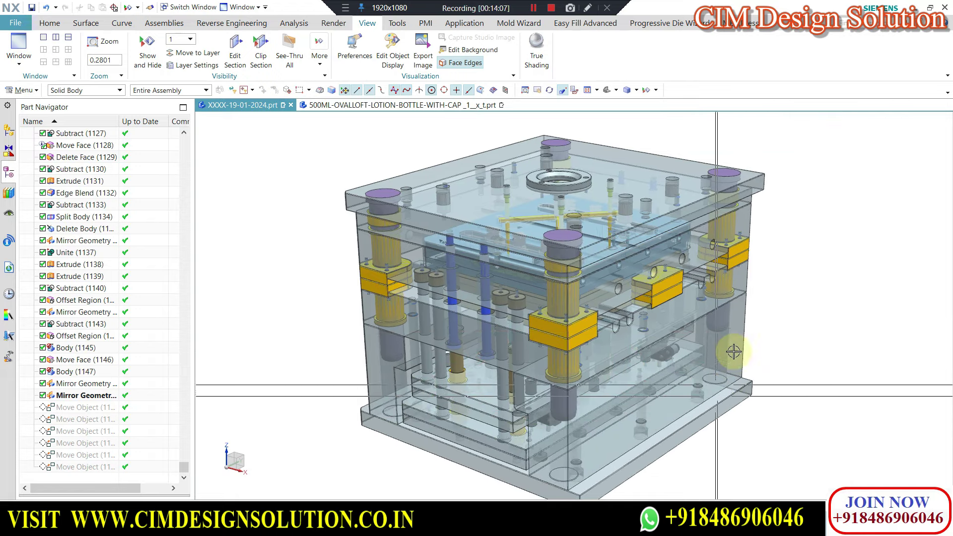